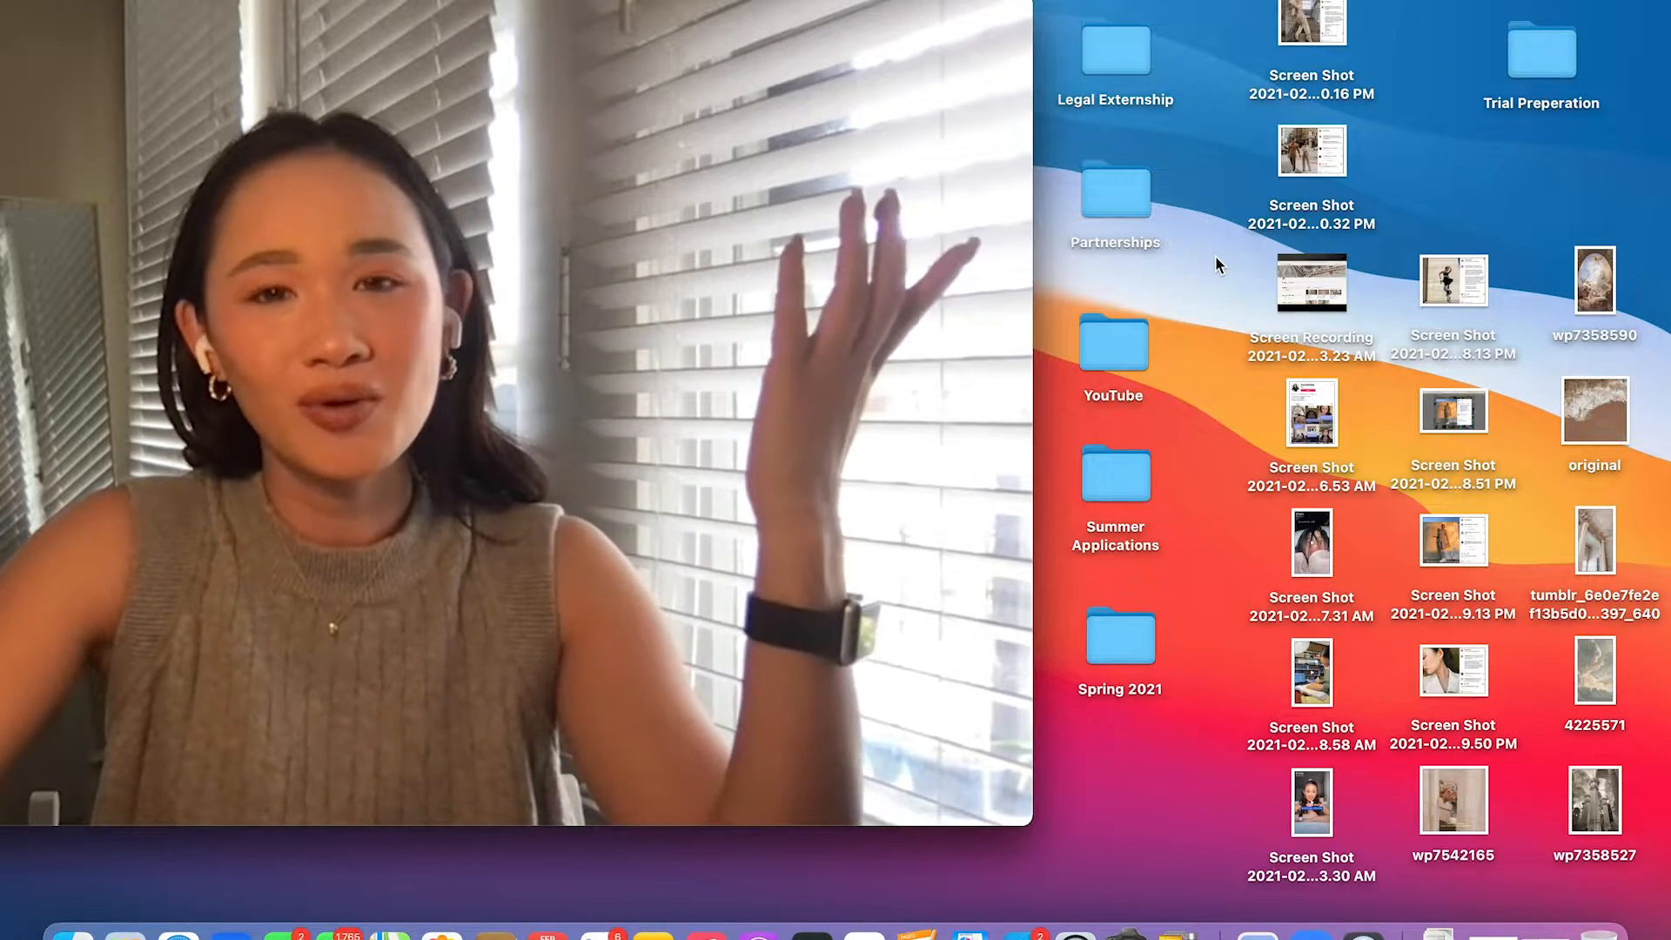
Step: Switch to the Safari browser and load the canva.com home page
mouse_move(839, 296)
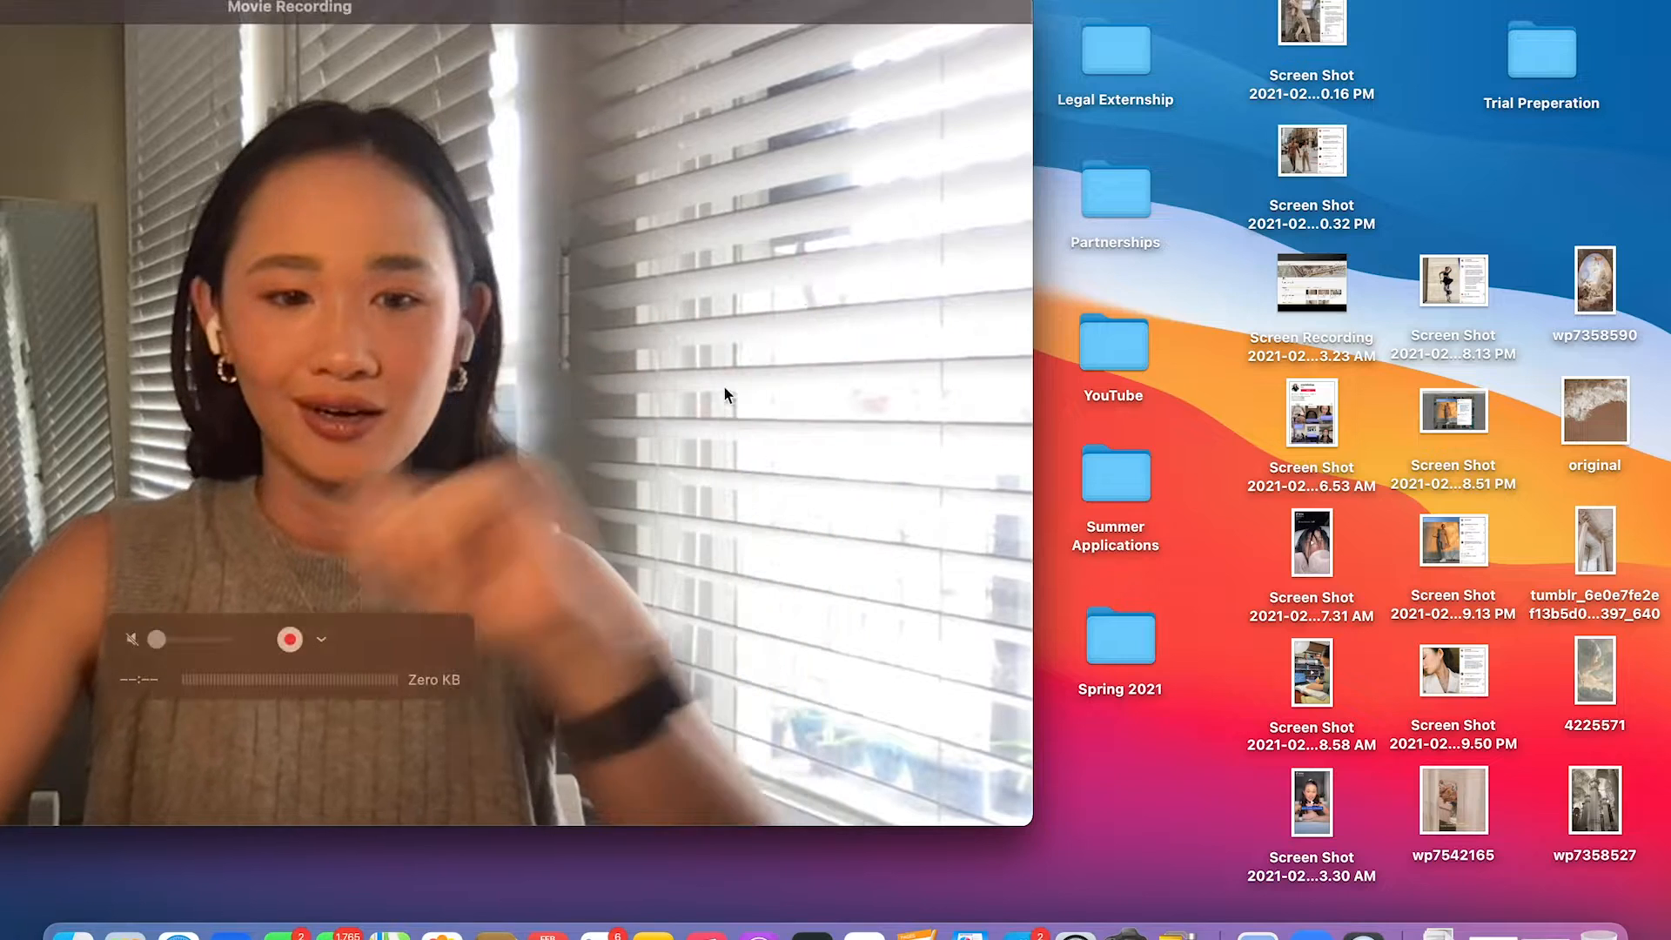
click(179, 933)
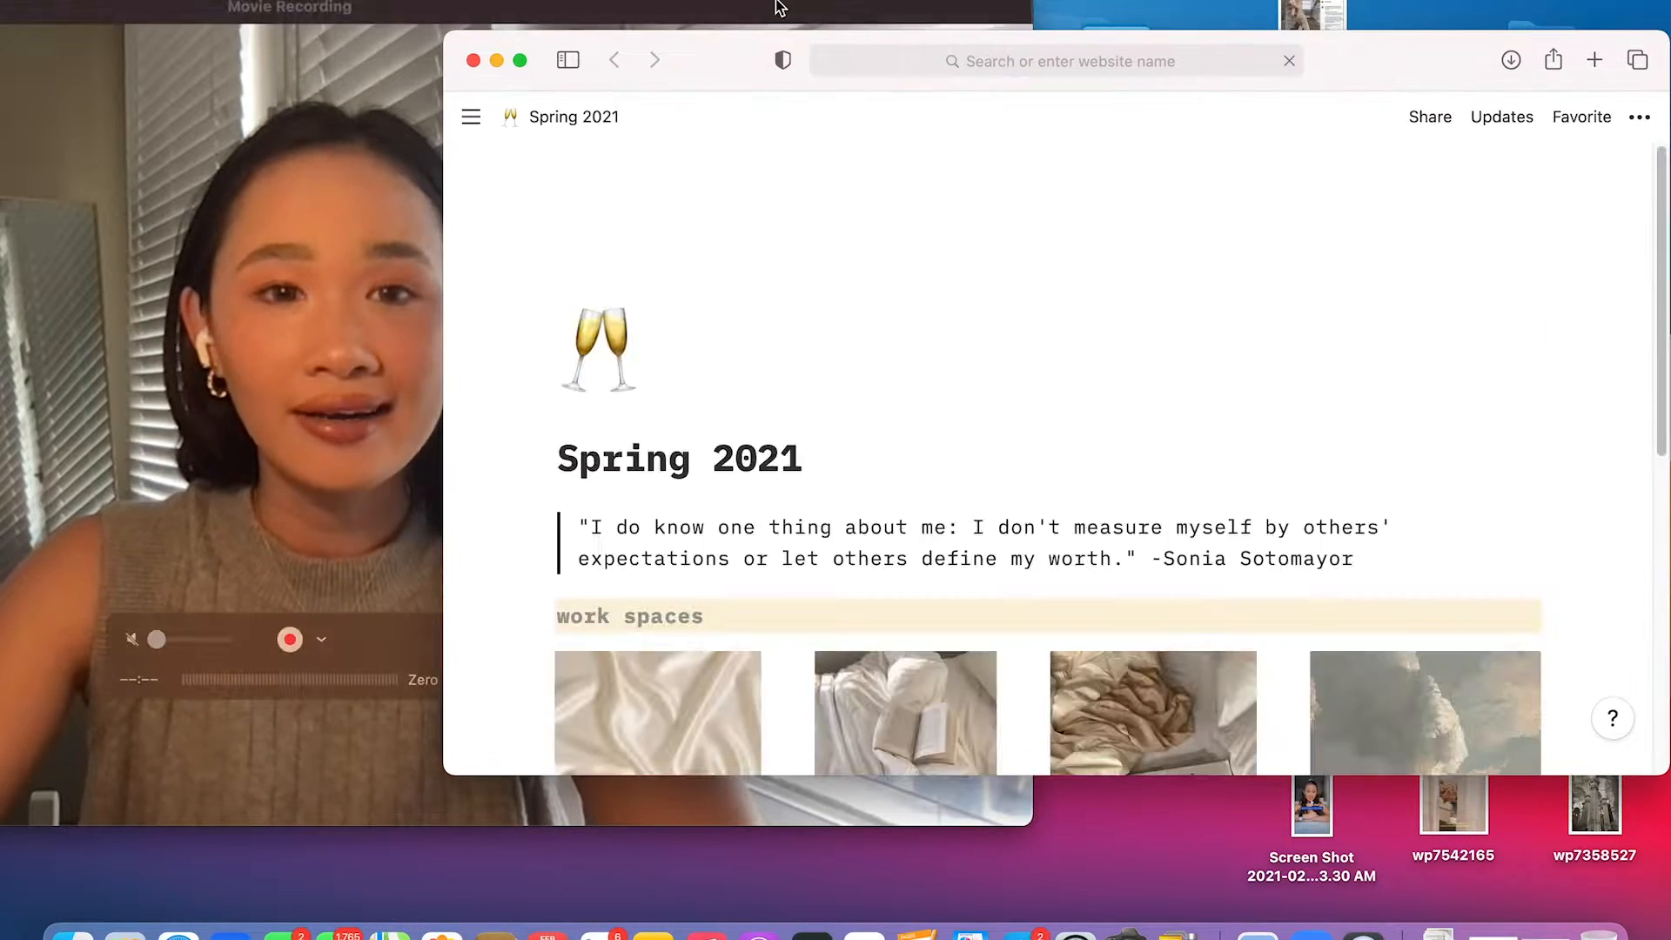
click(1154, 69)
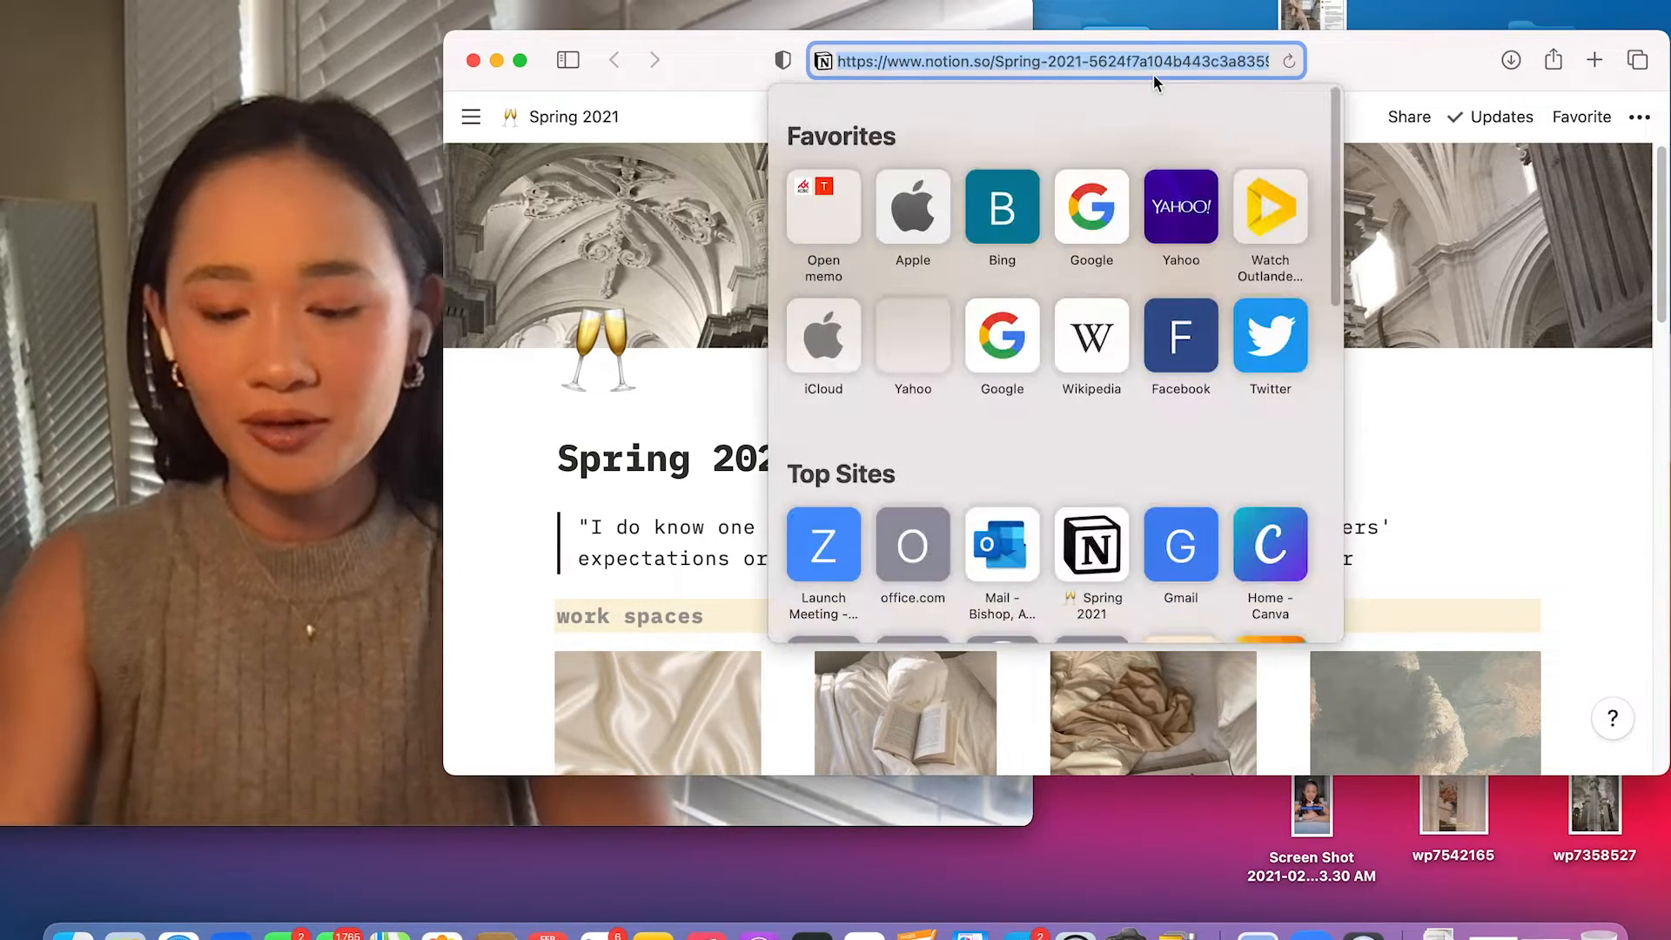
key(BackSpace)
text(can)
key(Return)
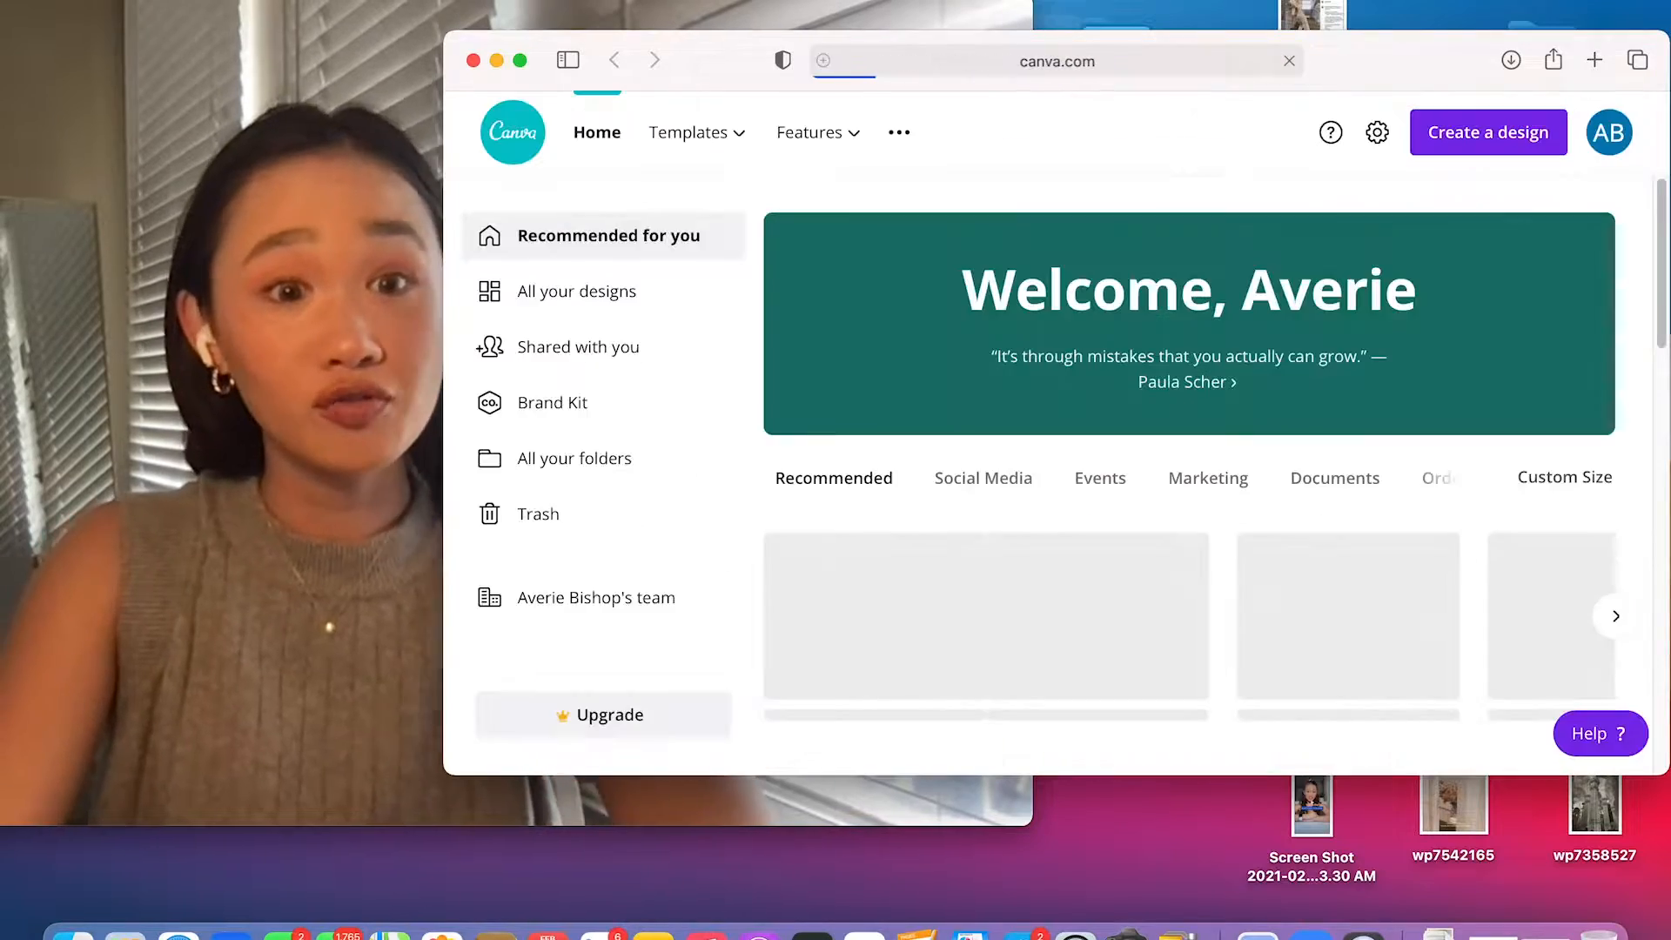
Step: Tile the browser beside the movie recording window in split view and widen the browser's share of the screen
mouse_move(519, 60)
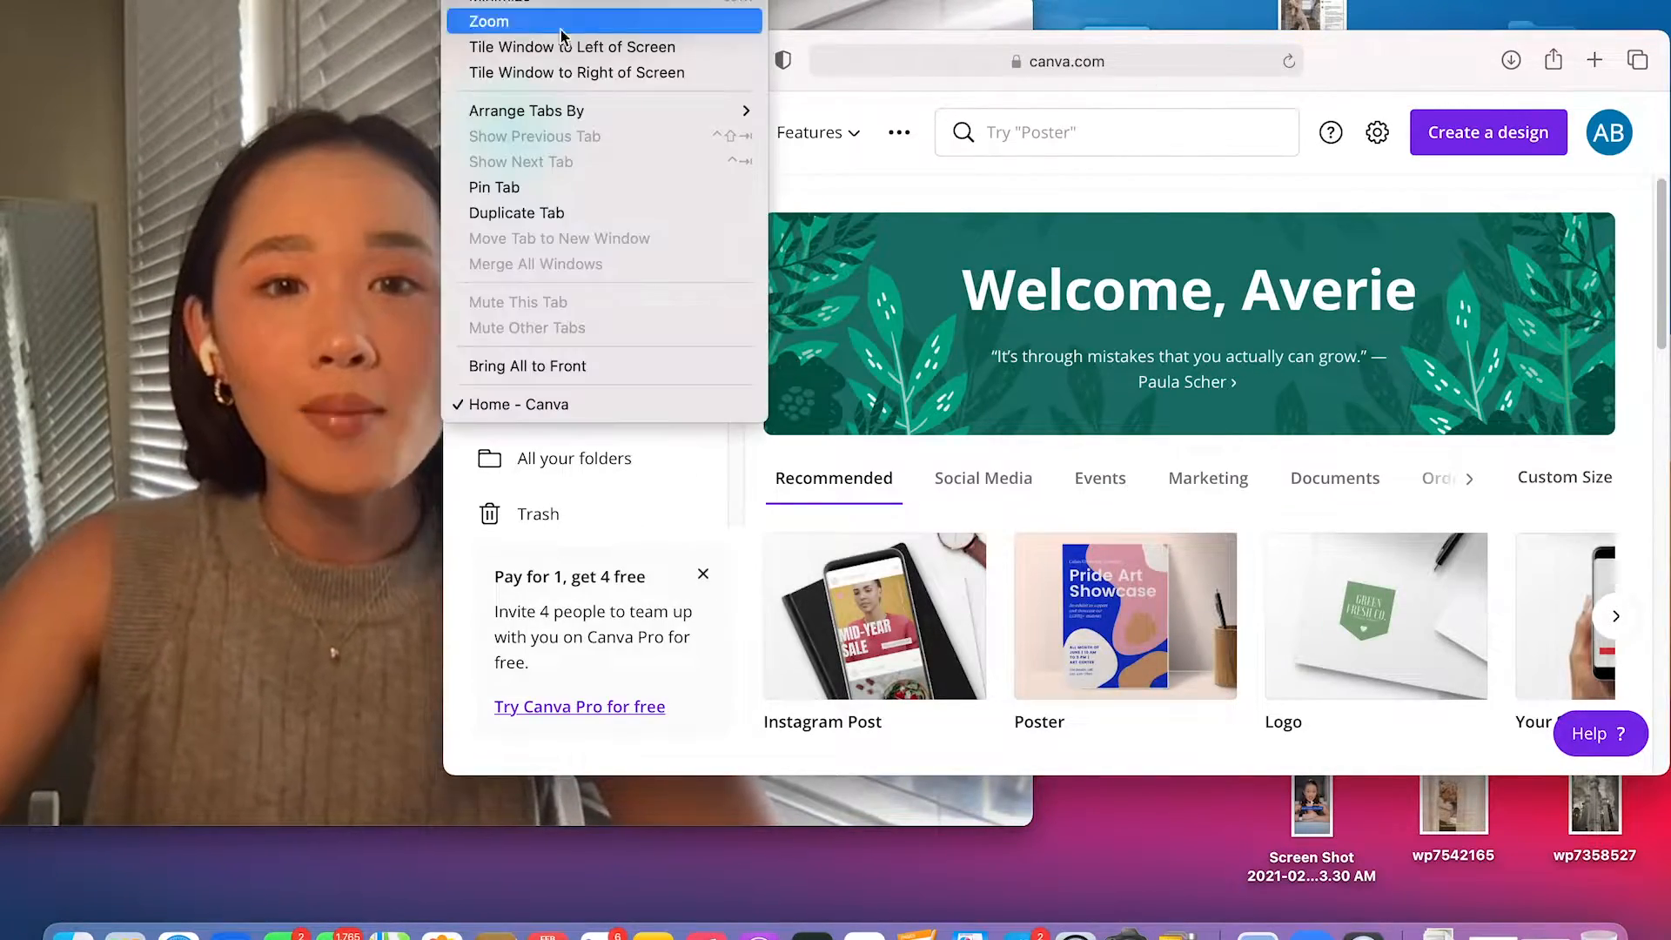
click(571, 48)
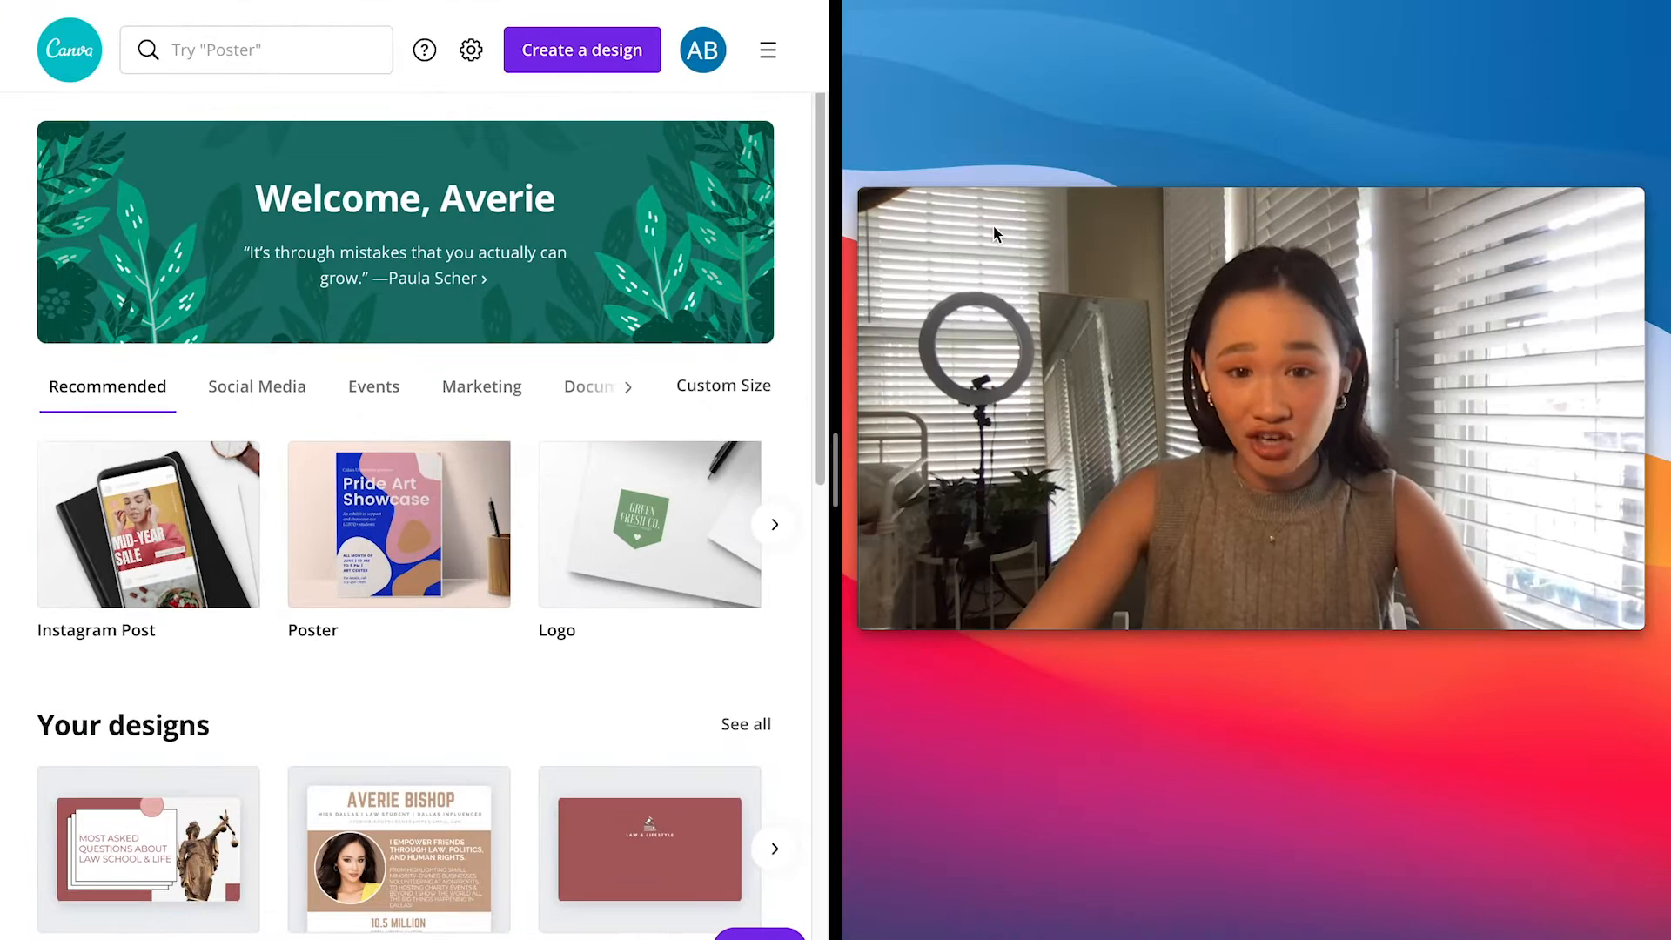
click(994, 225)
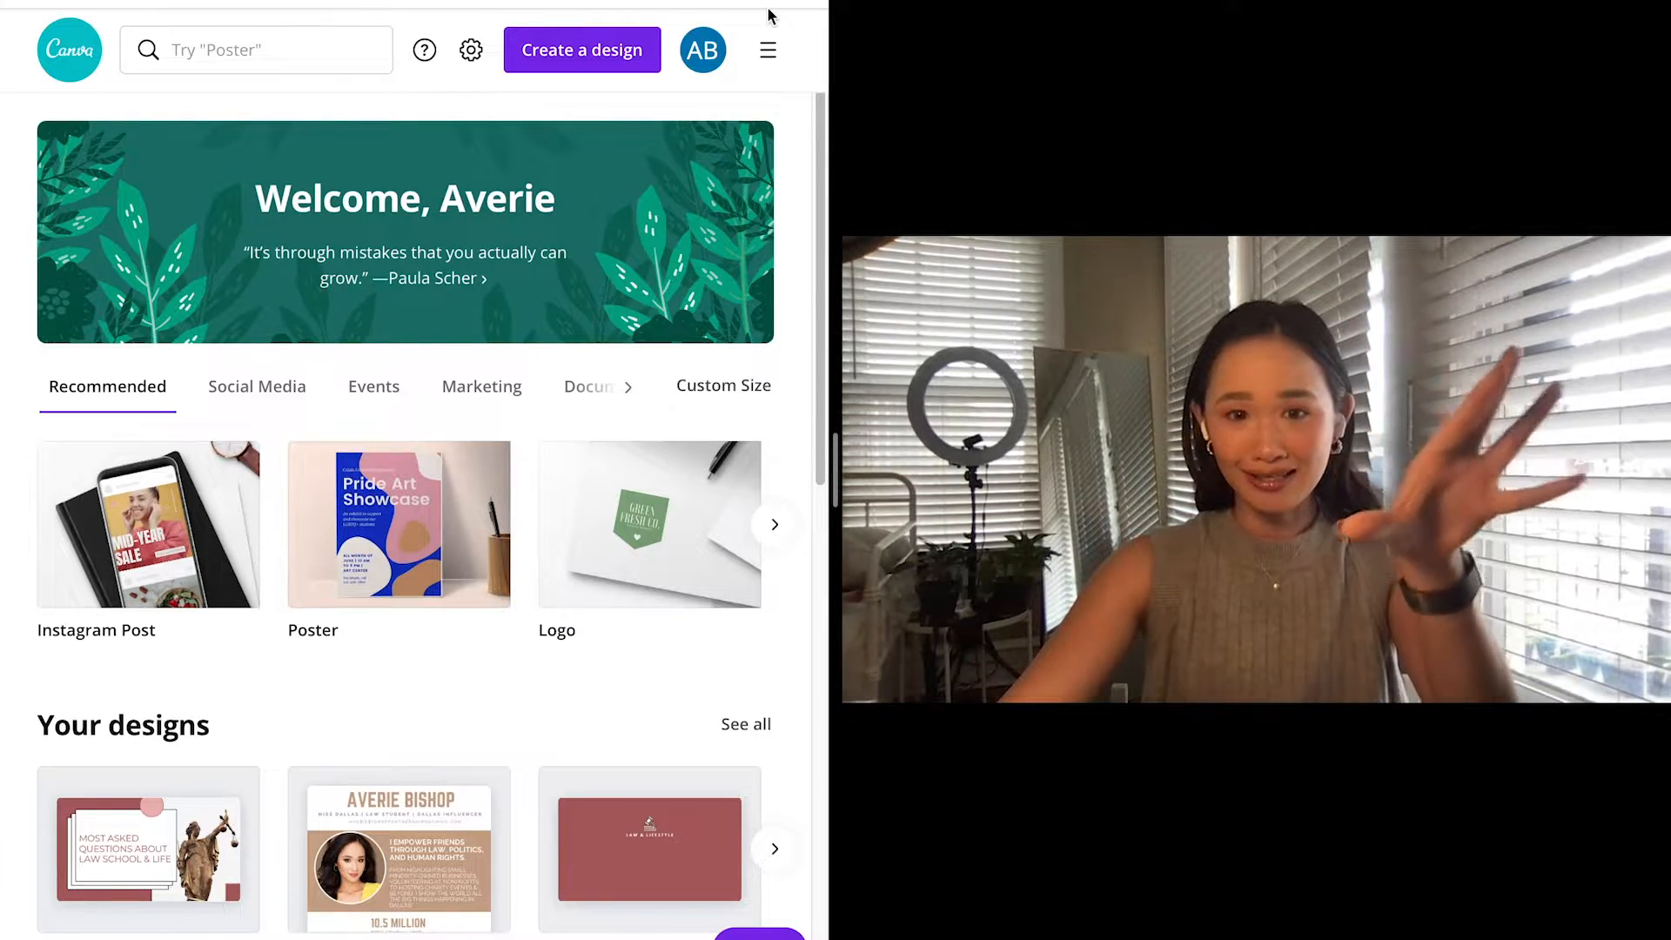
drag(836, 226, 1193, 268)
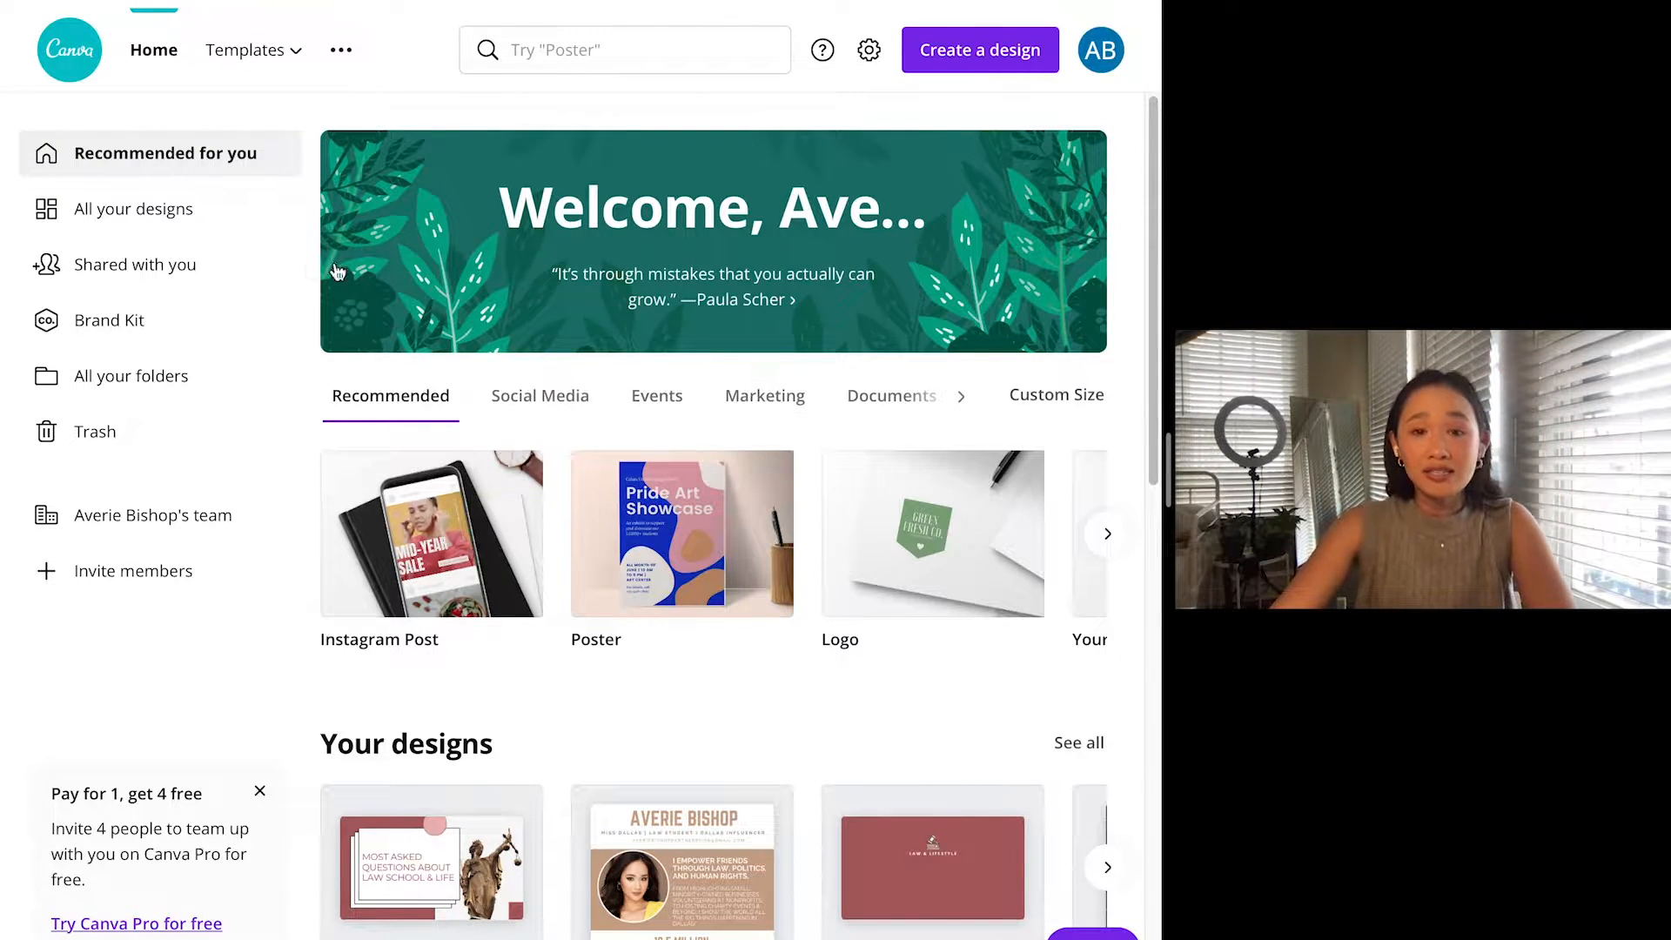
click(620, 54)
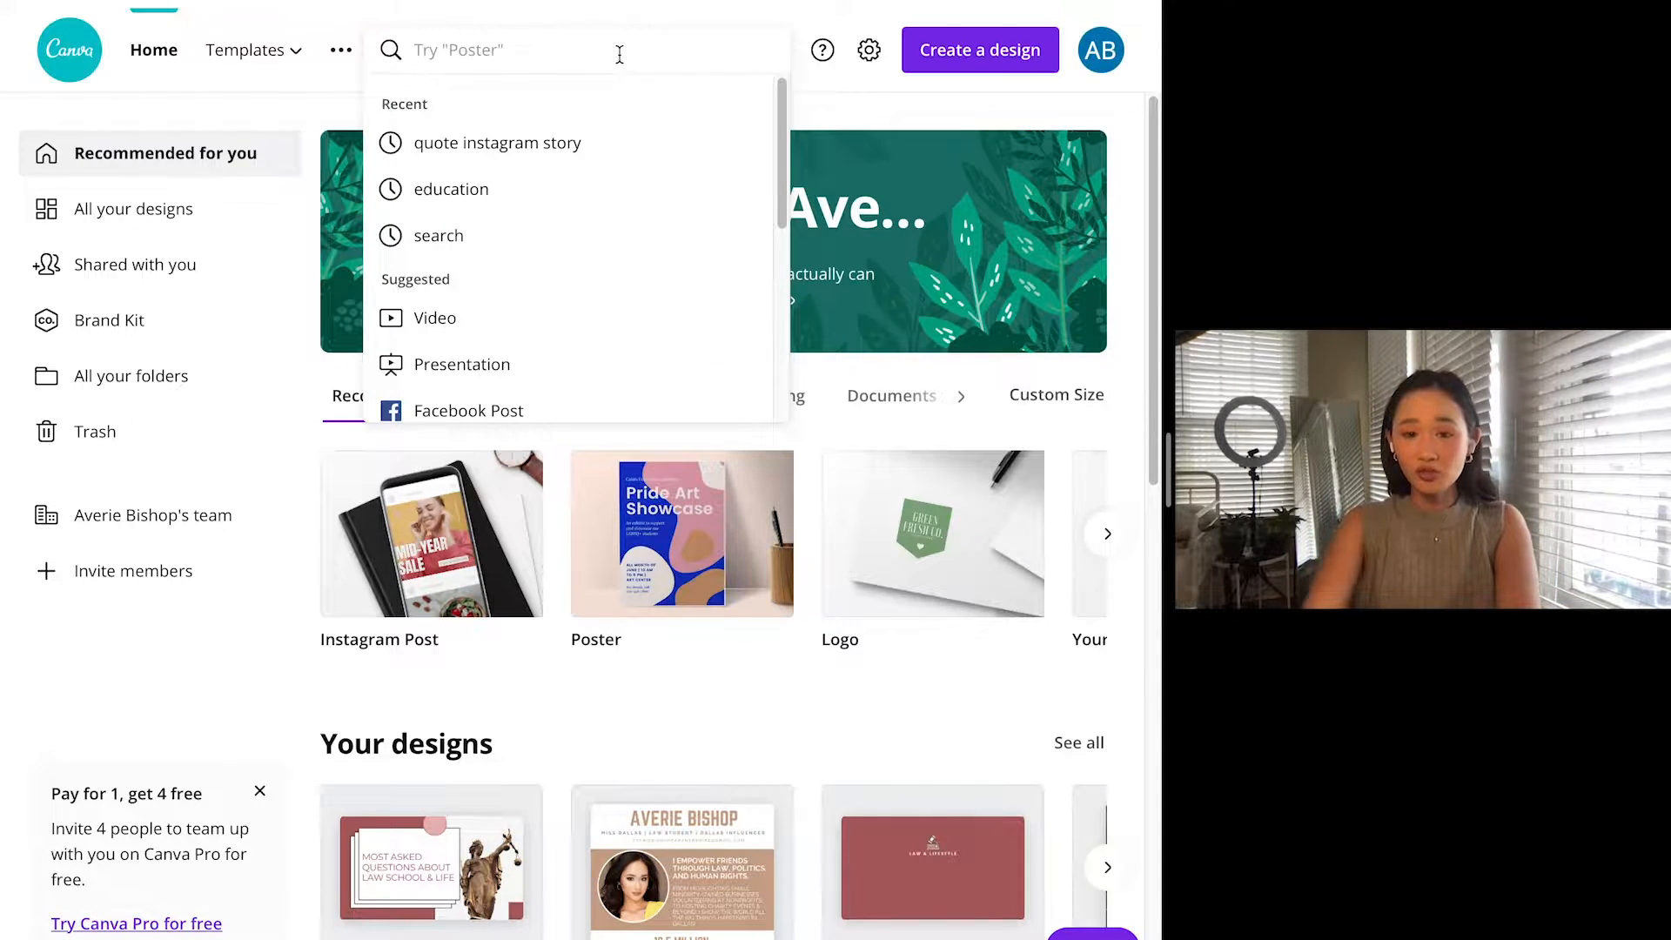
text(desk)
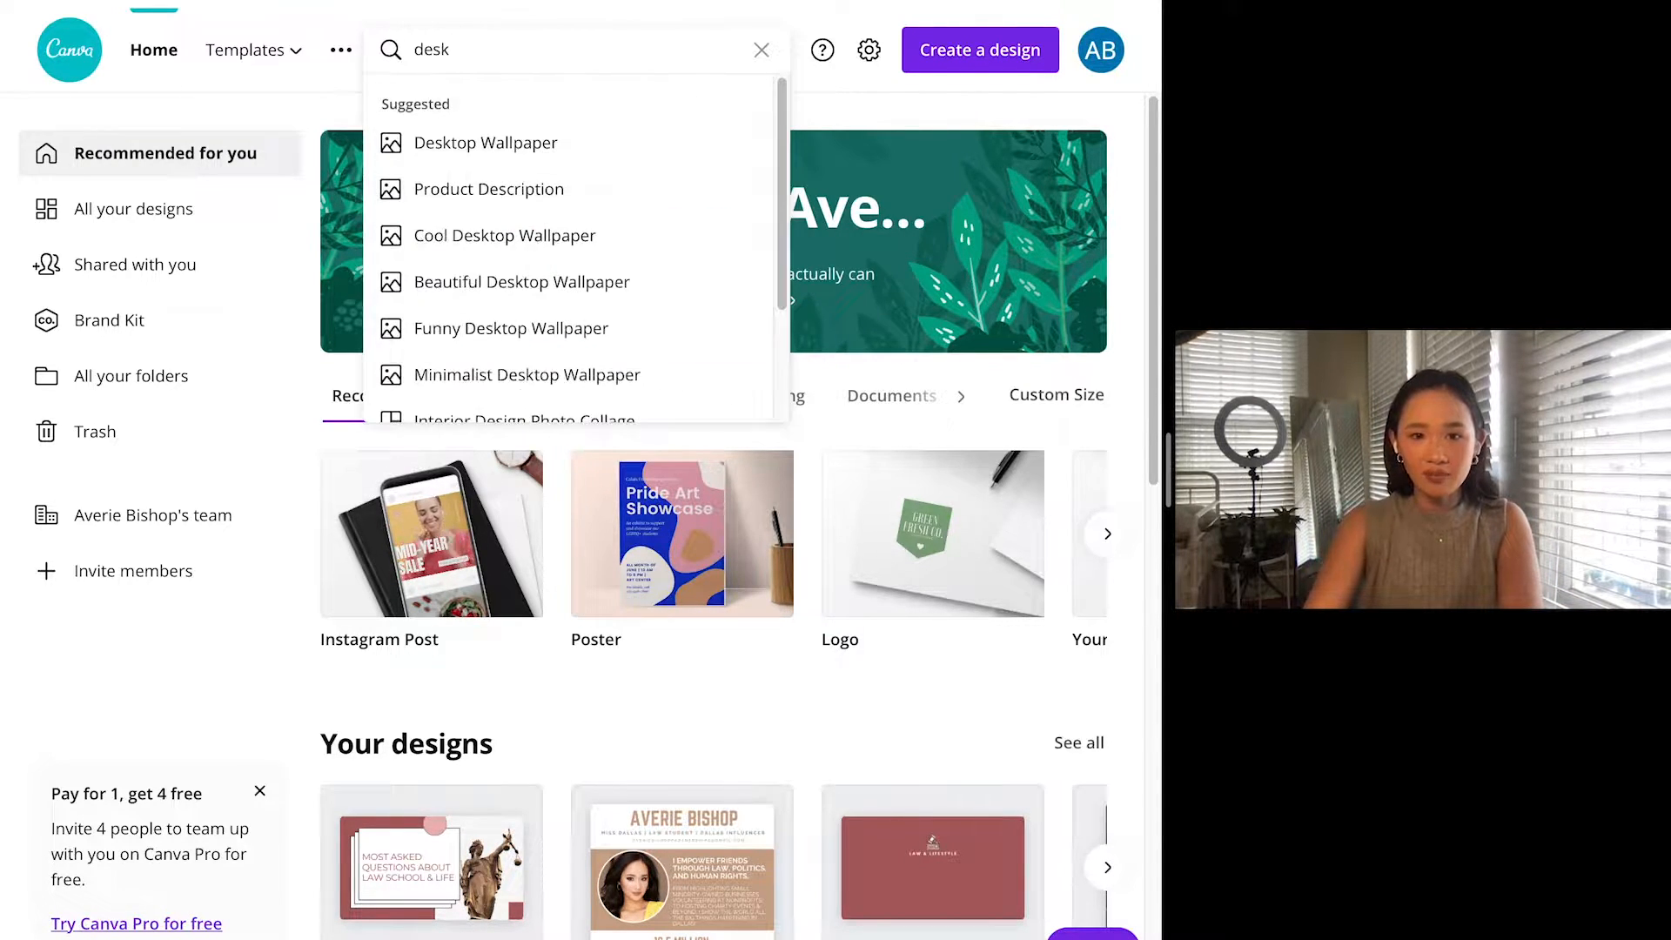
click(850, 113)
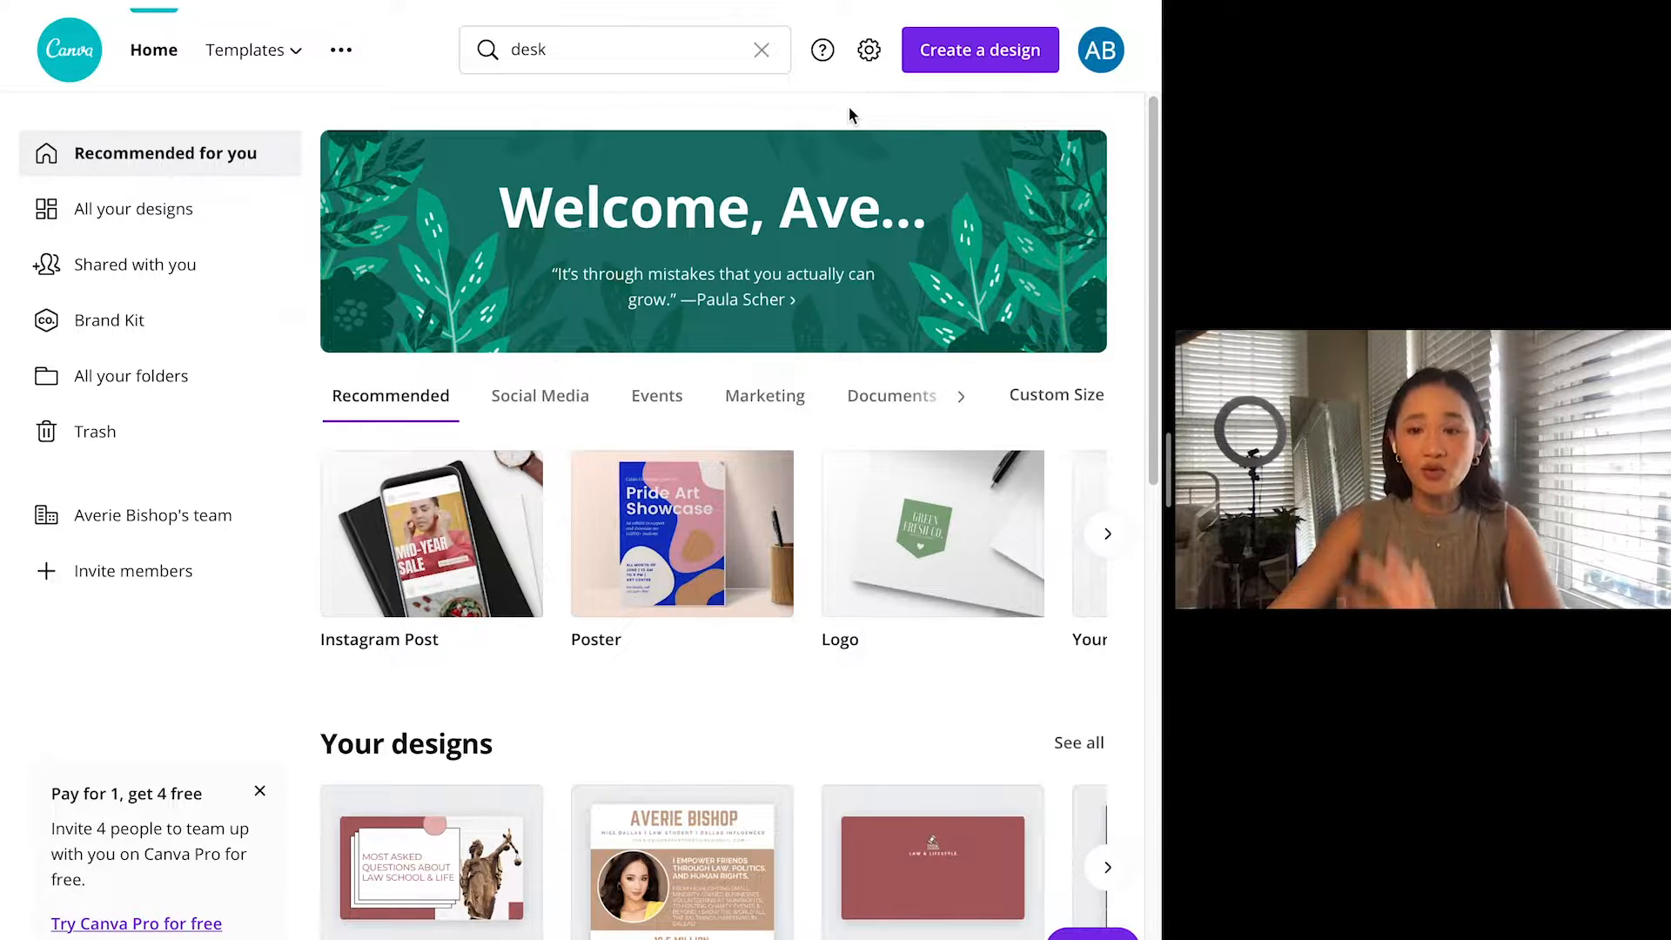
click(616, 45)
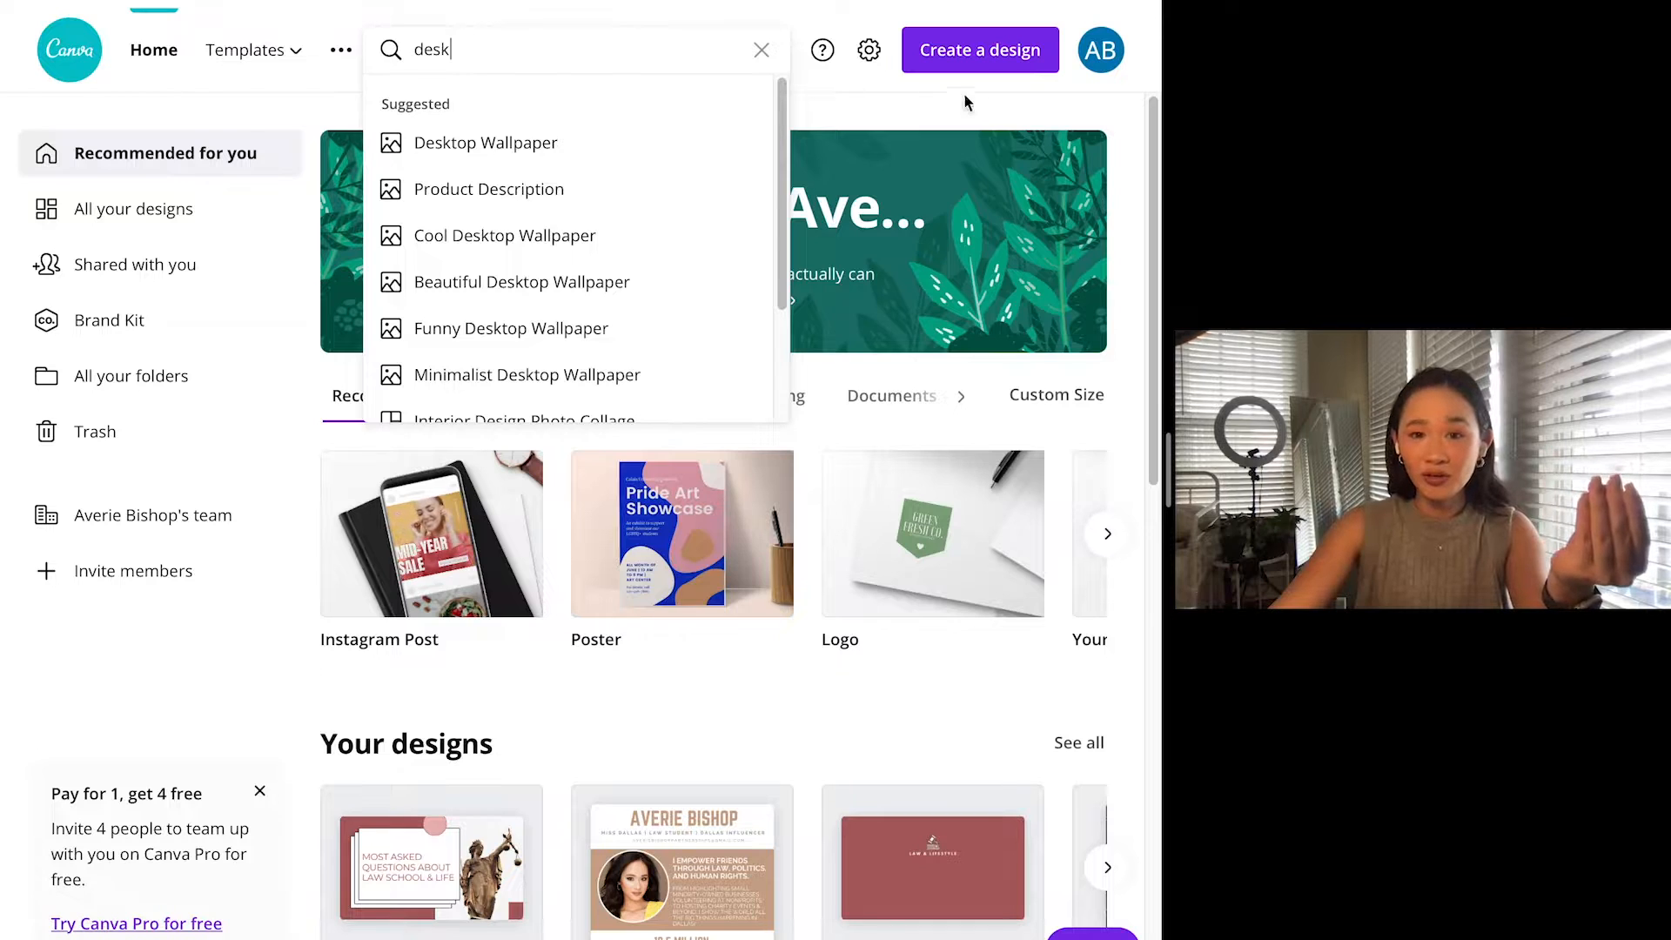
Step: Create a blank Desktop Wallpaper design of 1920 × 1080 px and collapse its templates panel
click(1027, 68)
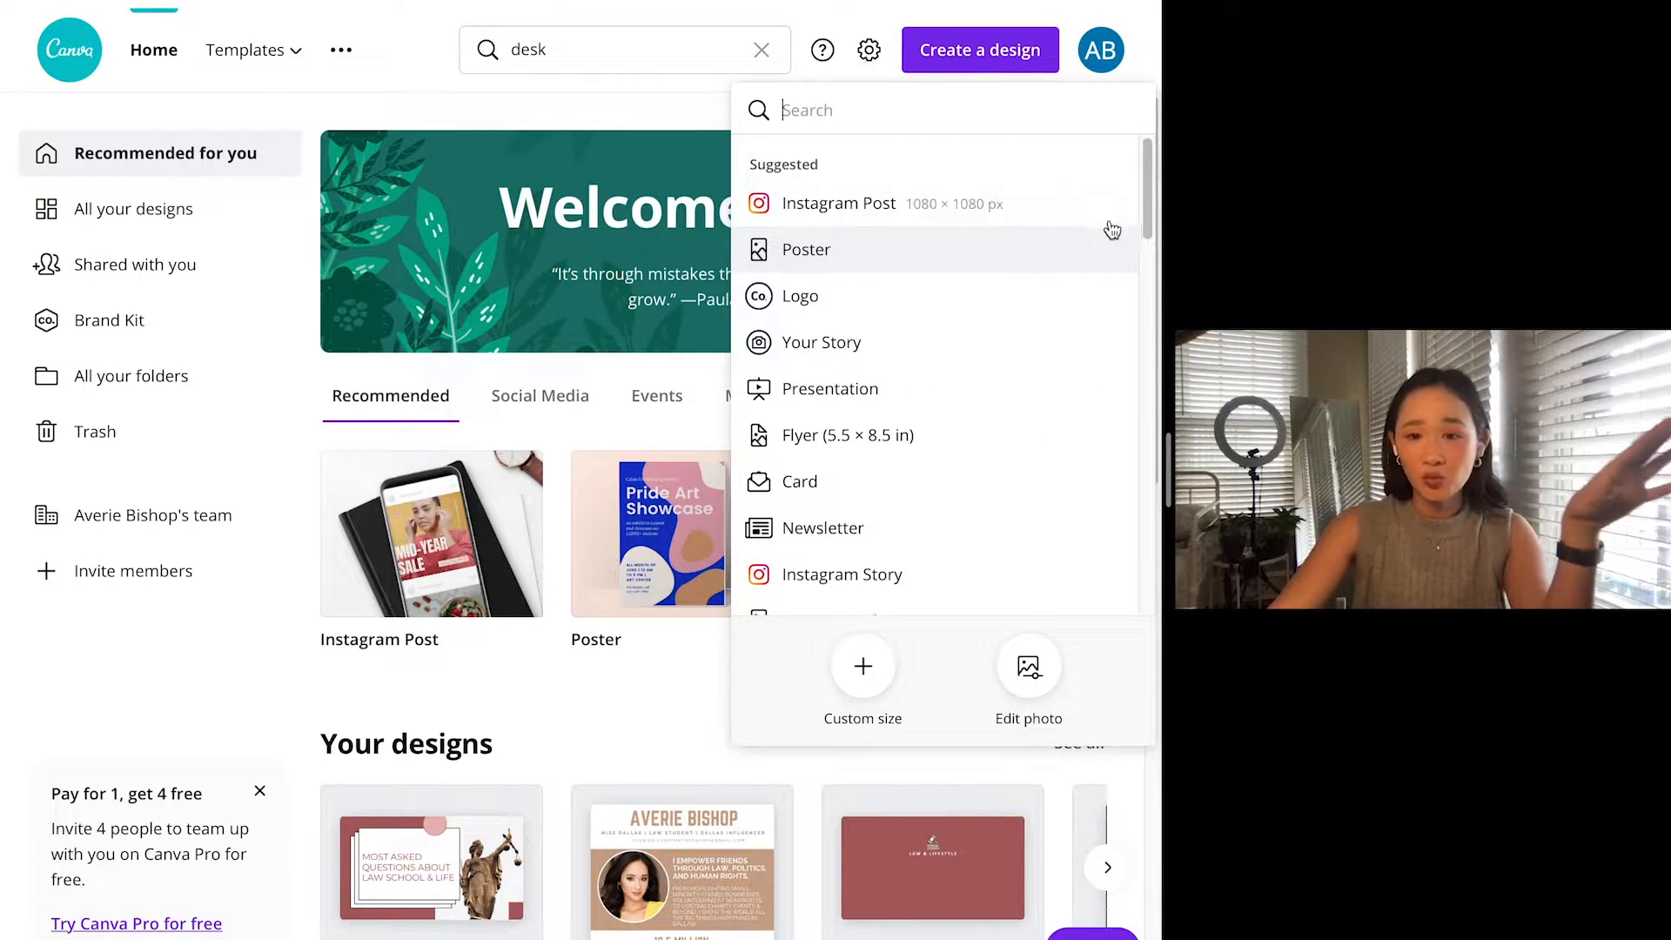
drag(1146, 238, 1133, 193)
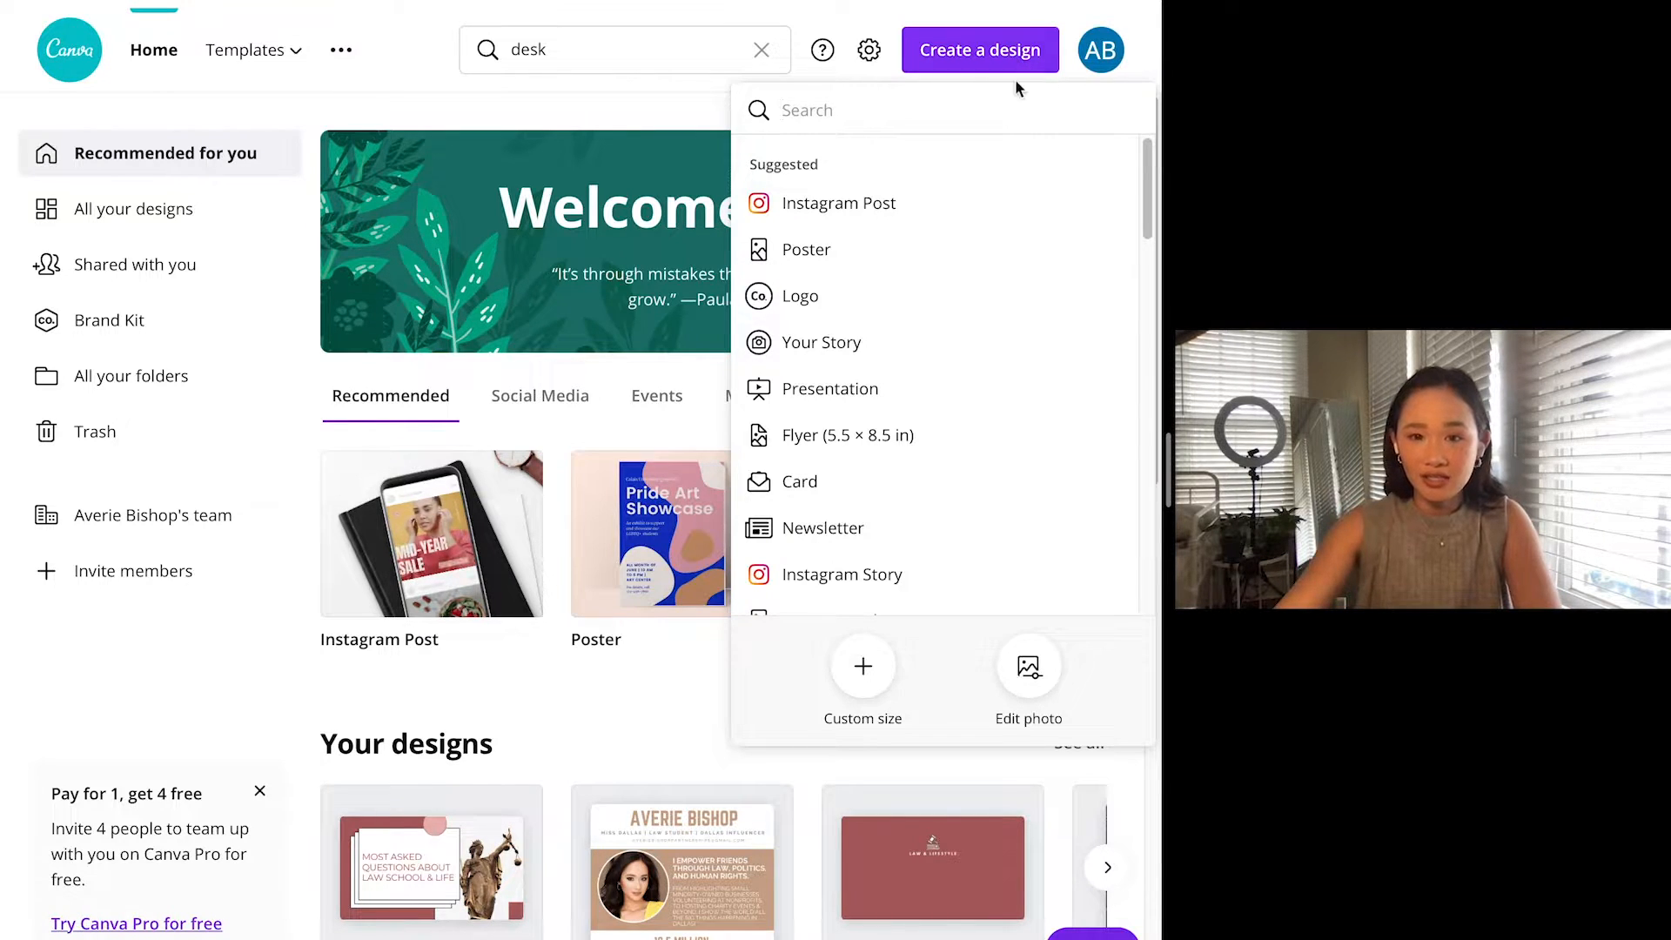
click(898, 114)
text(desktop)
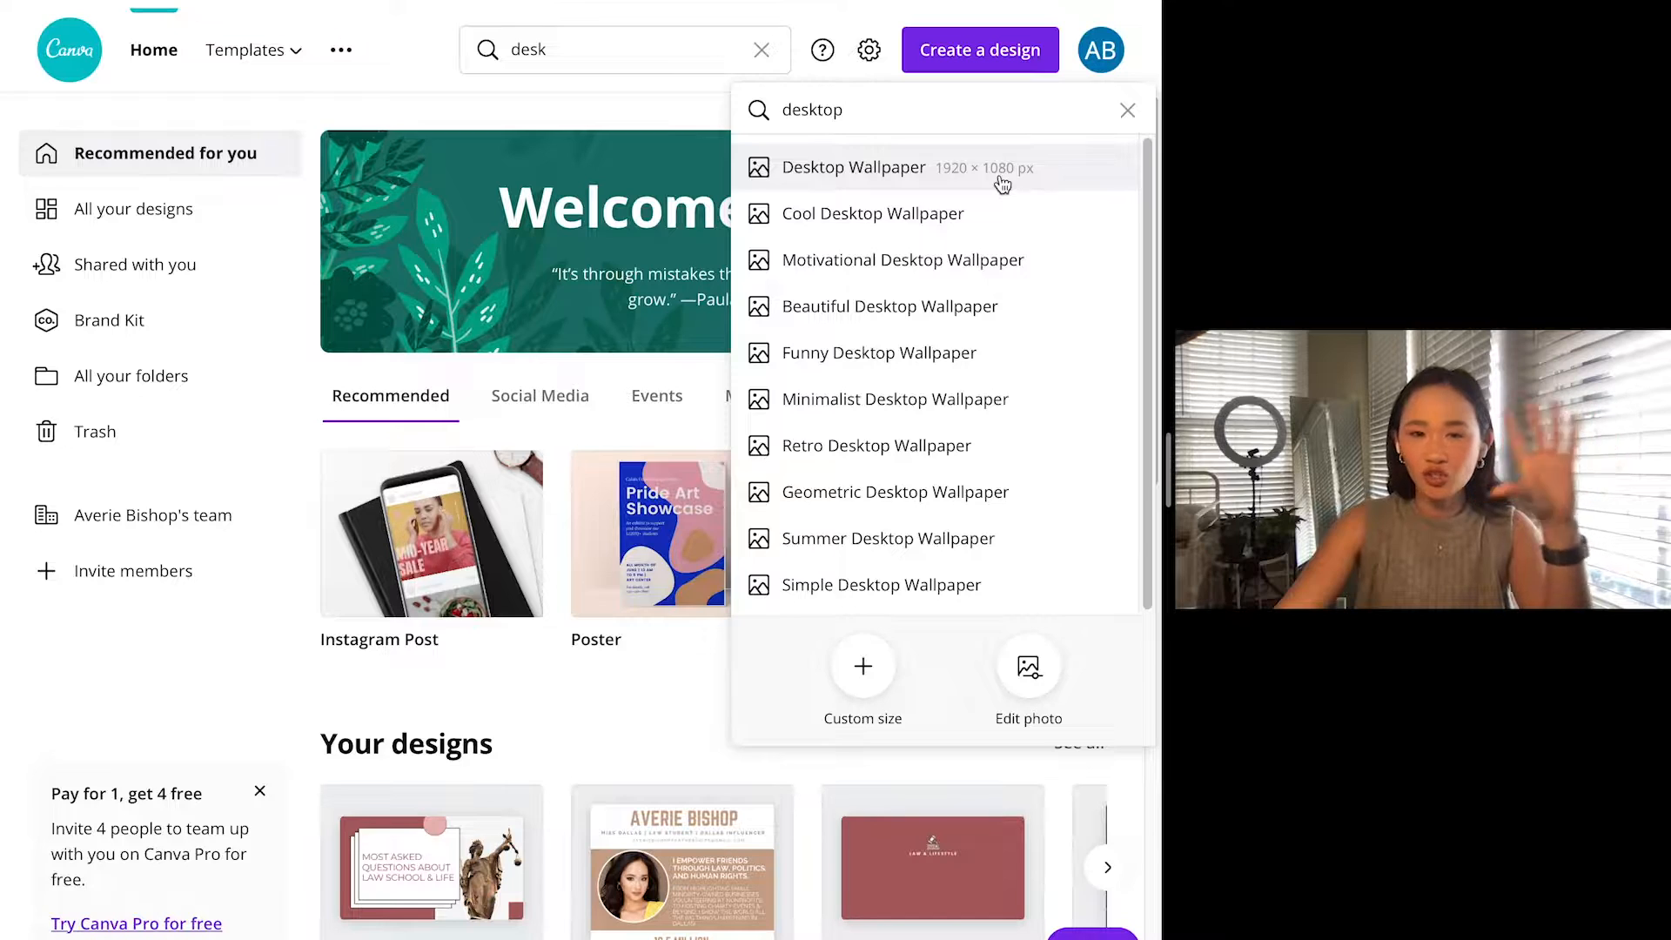
click(1002, 183)
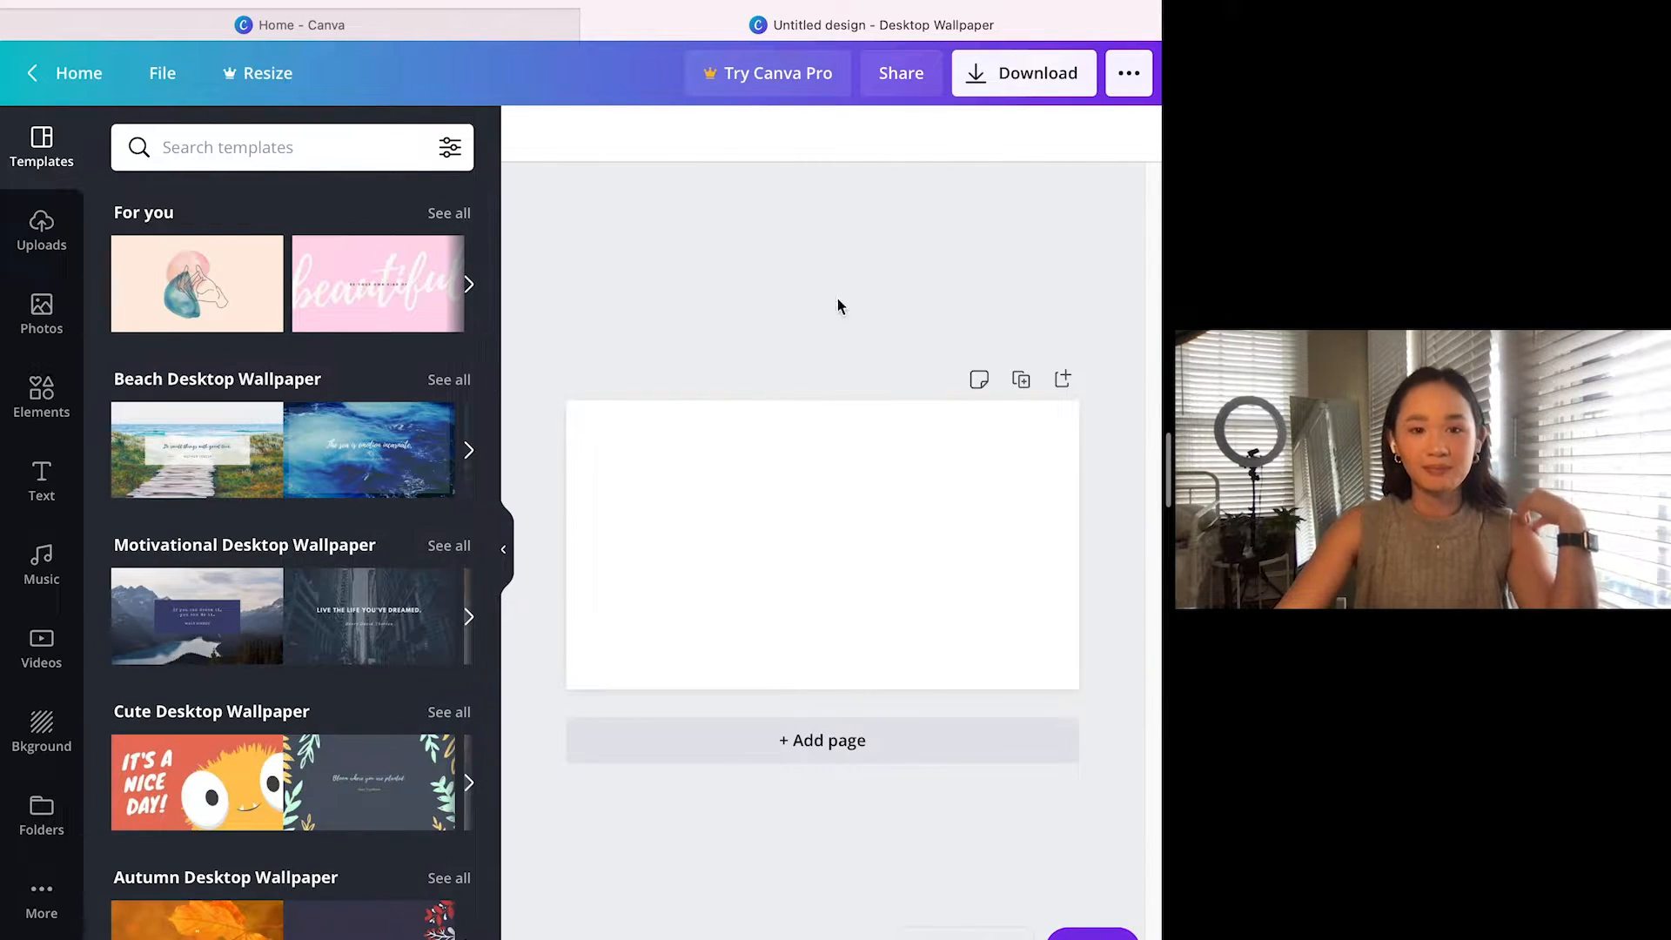
click(508, 555)
Step: Load Google in the browser tab holding the Canva home page and run an image search for "cream aesthetic"
click(448, 26)
key(super+l)
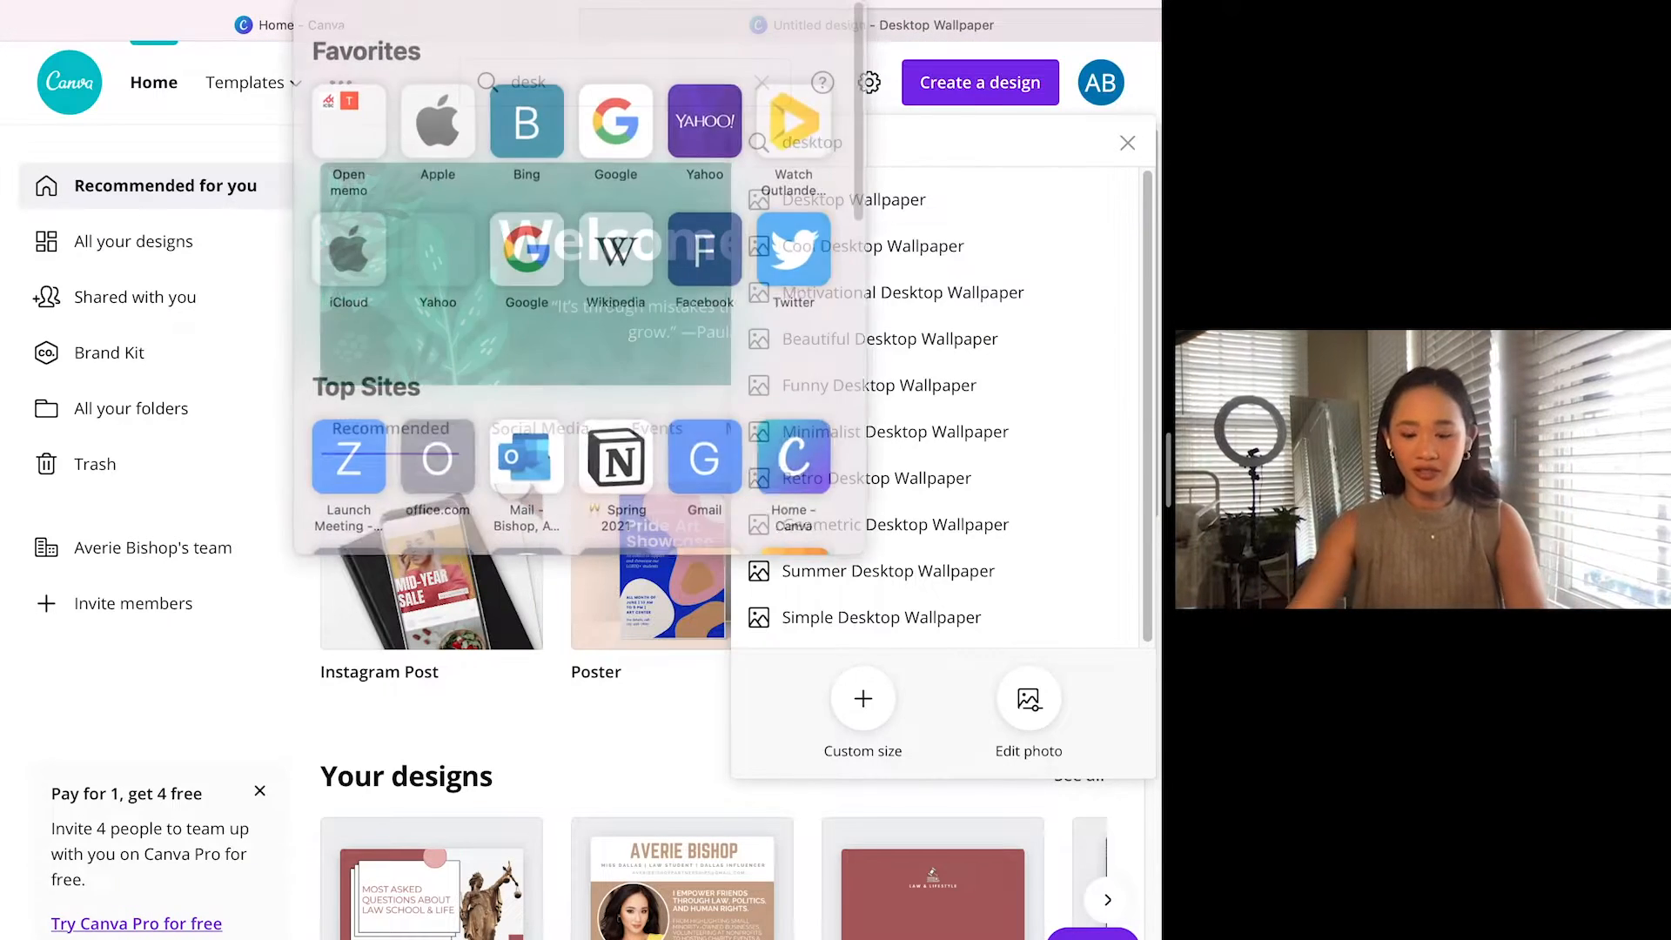
text(google)
key(Return)
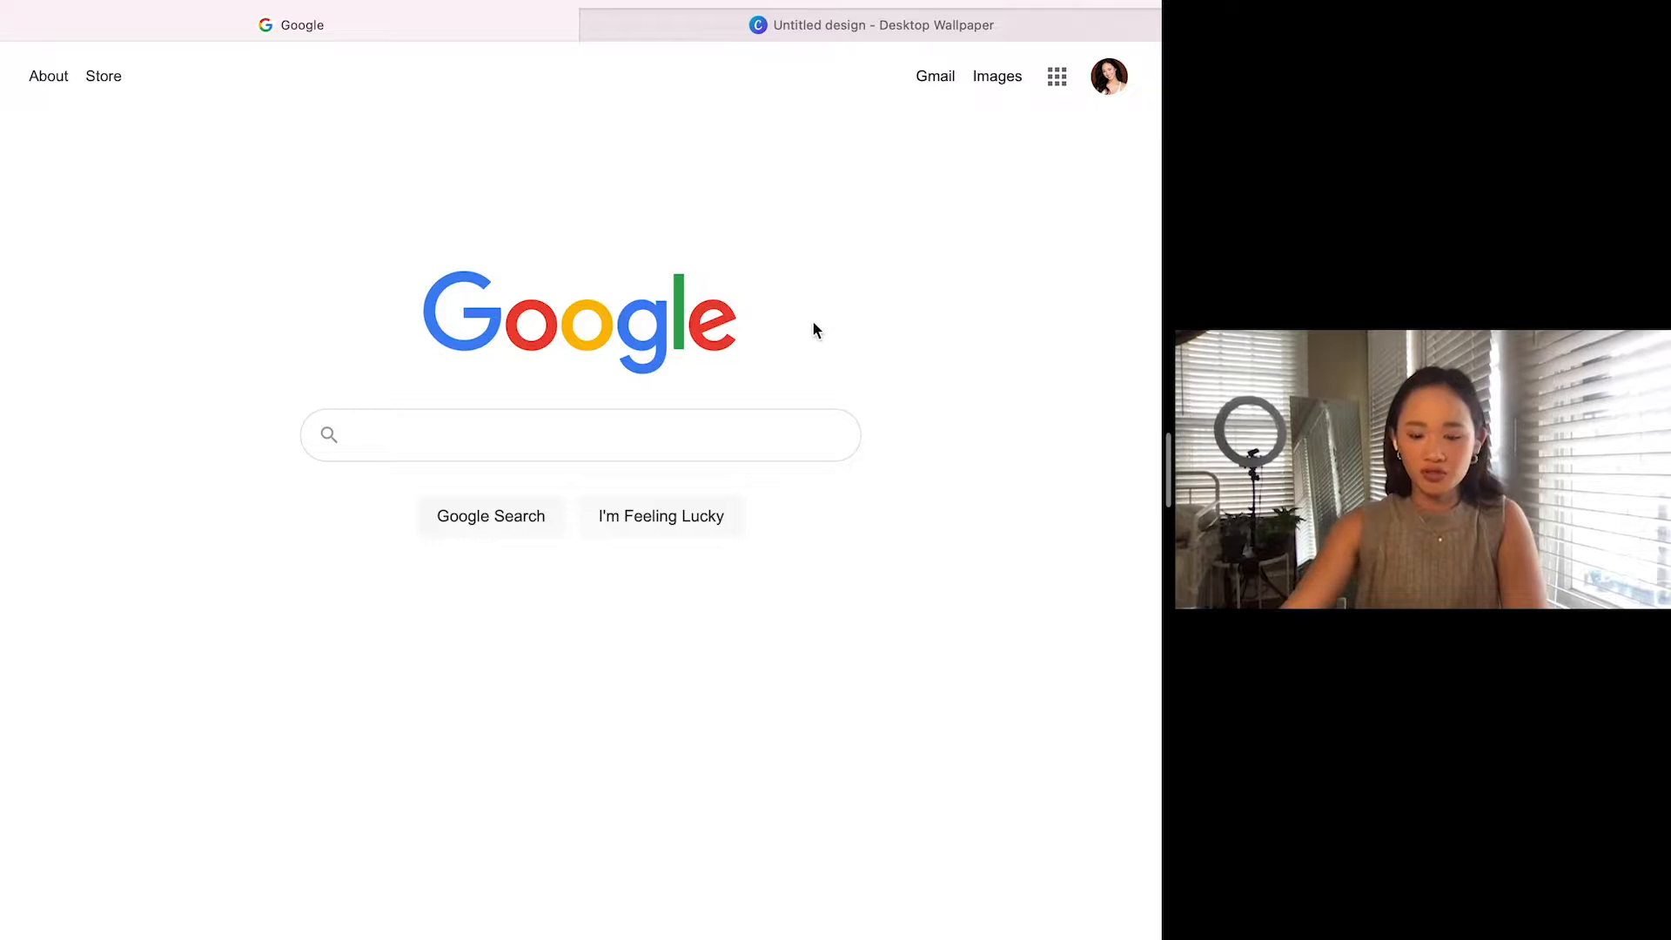
text(cream aesthetic)
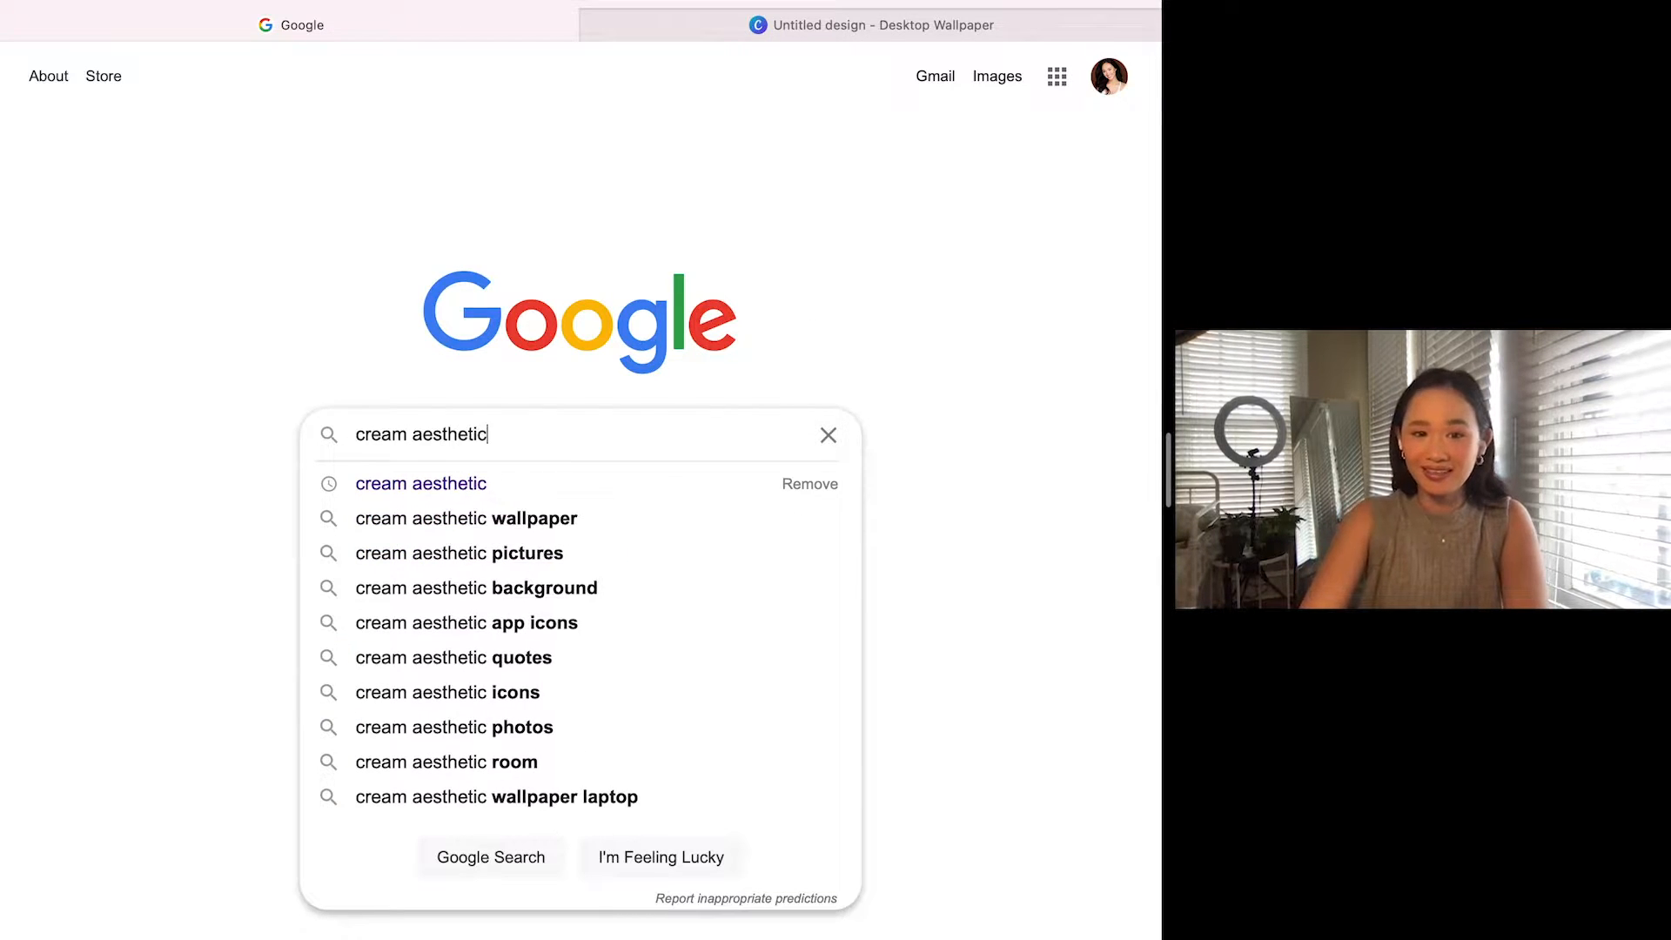
key(Return)
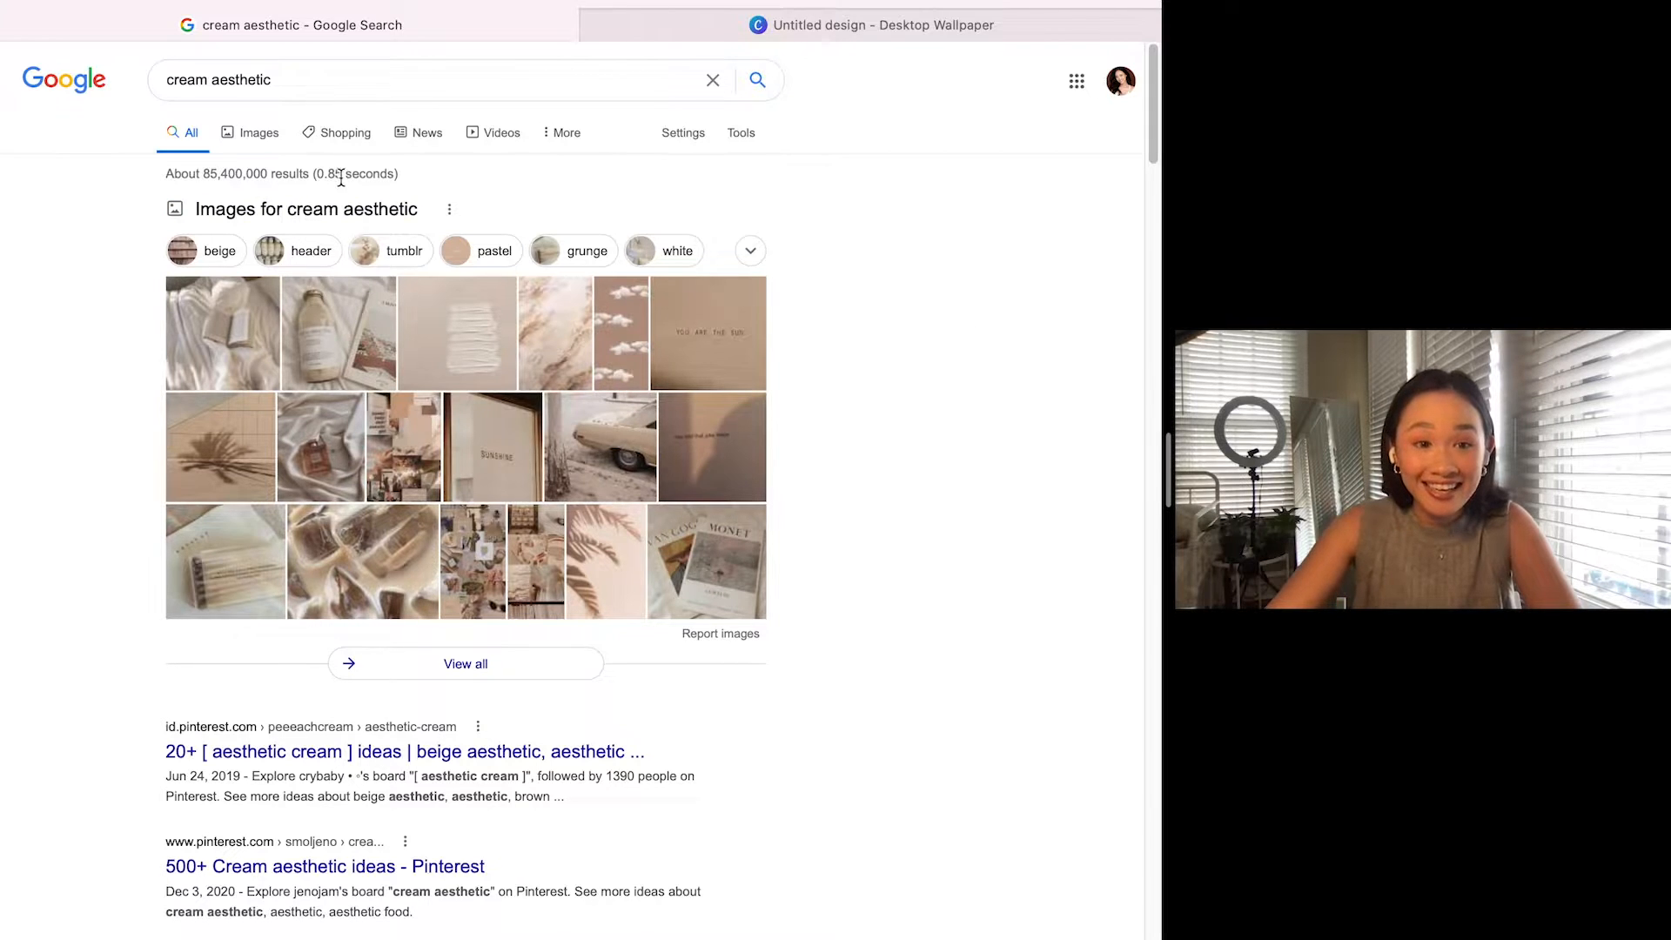
click(254, 139)
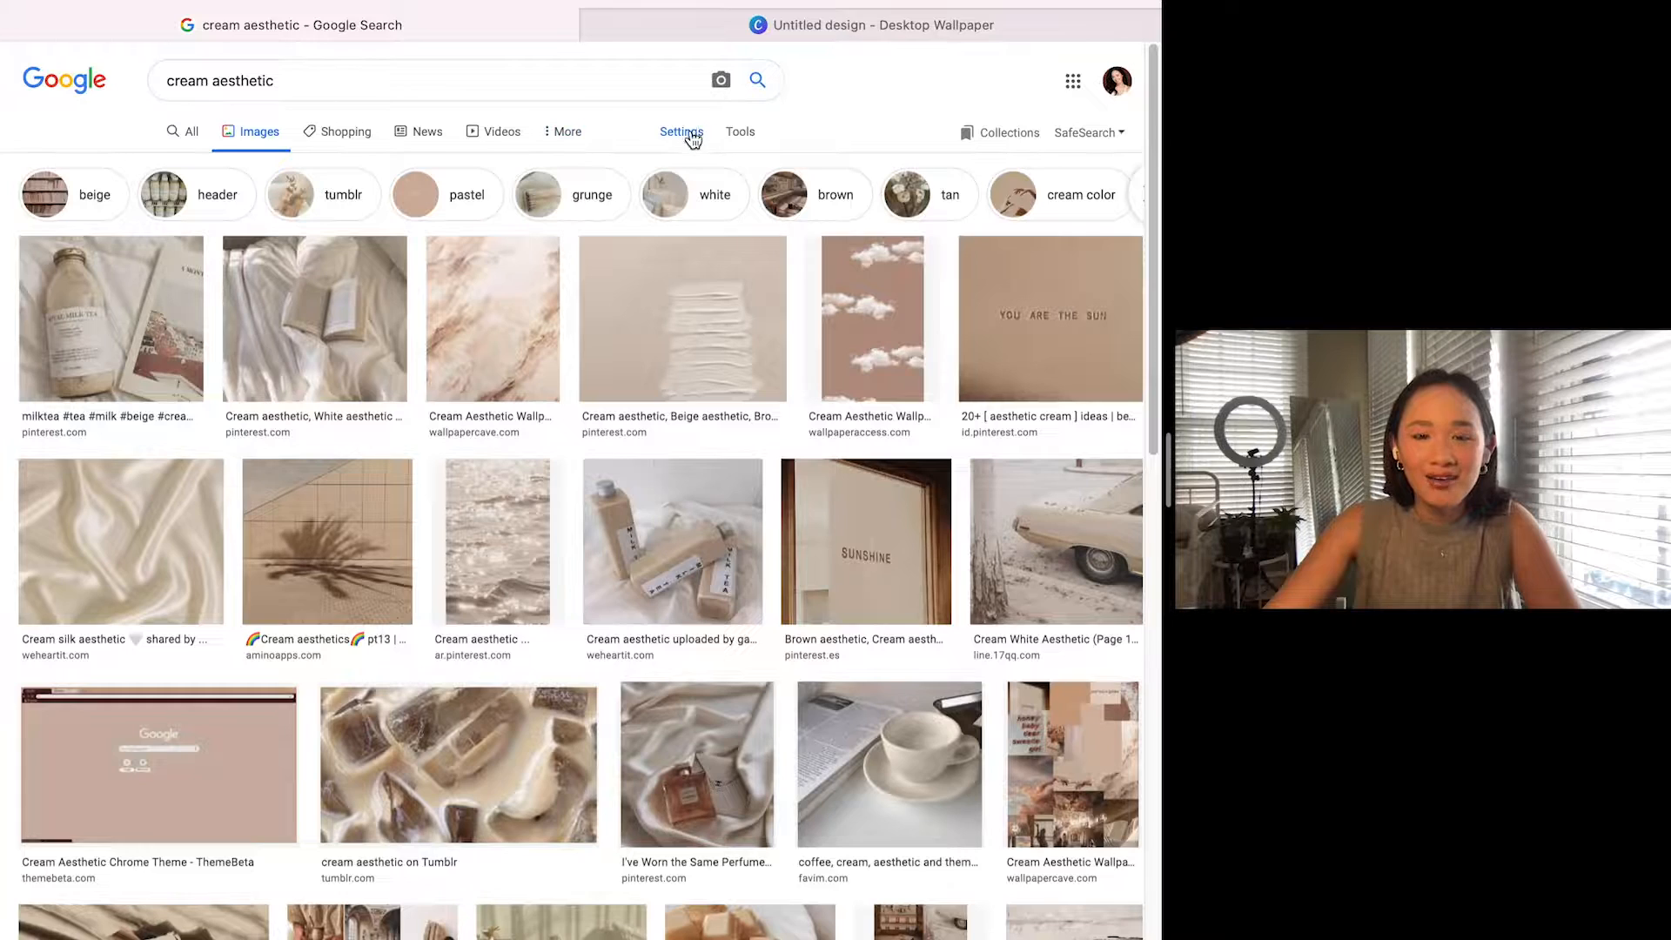
Step: Filter the cream aesthetic image results to the Large size
click(738, 133)
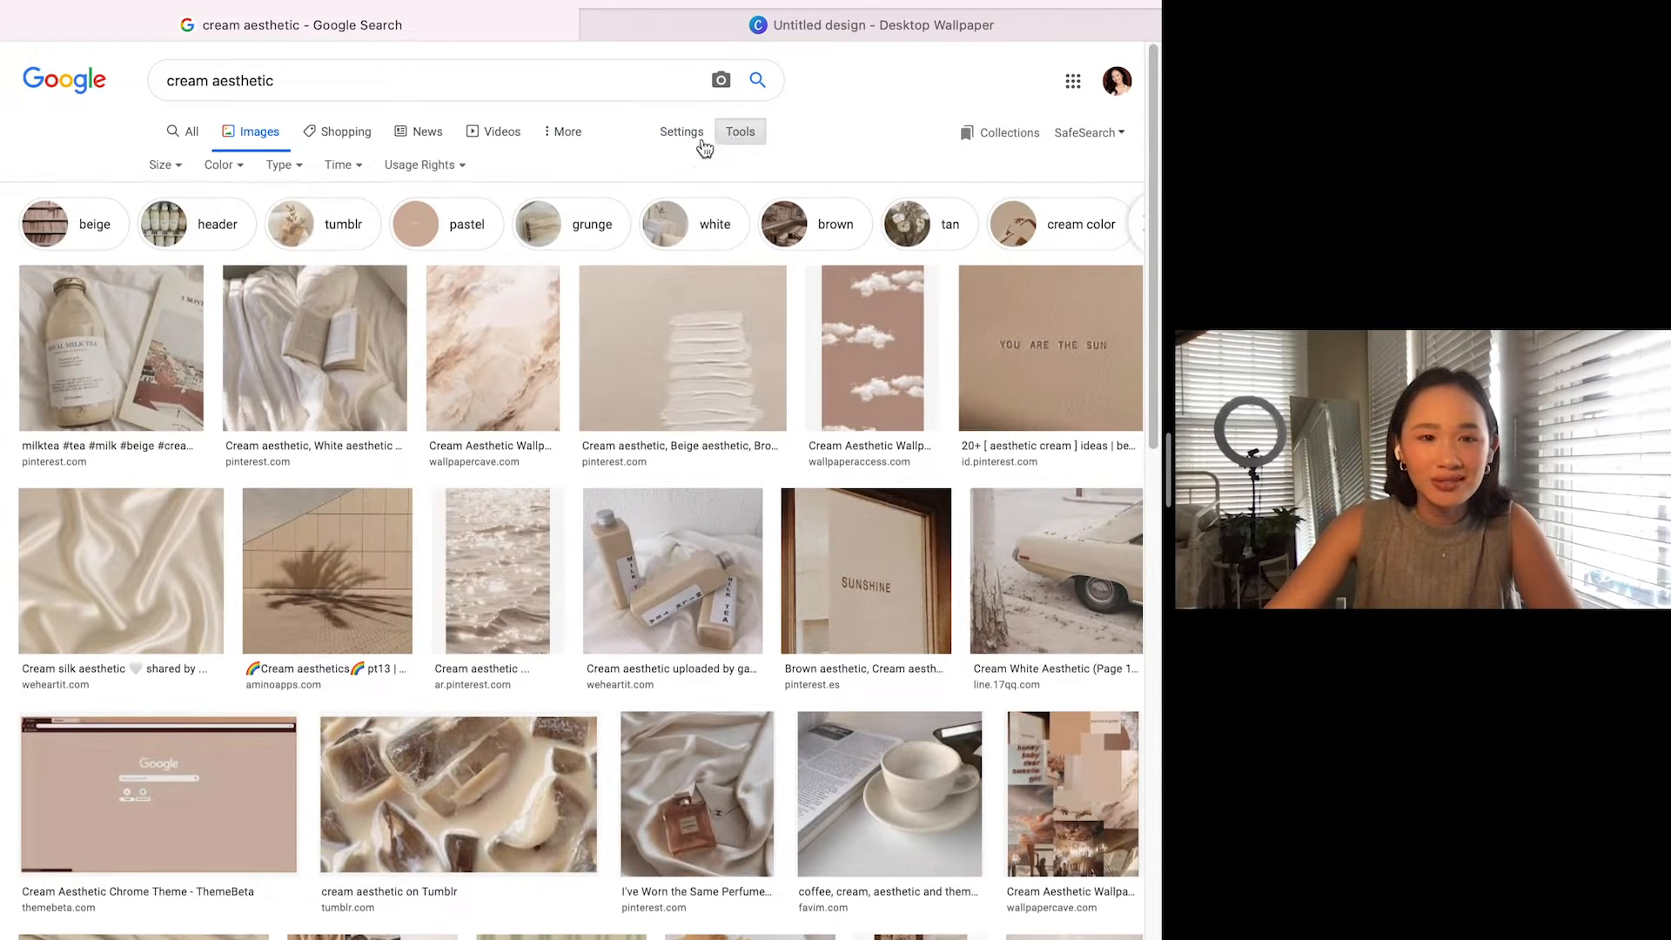
click(165, 167)
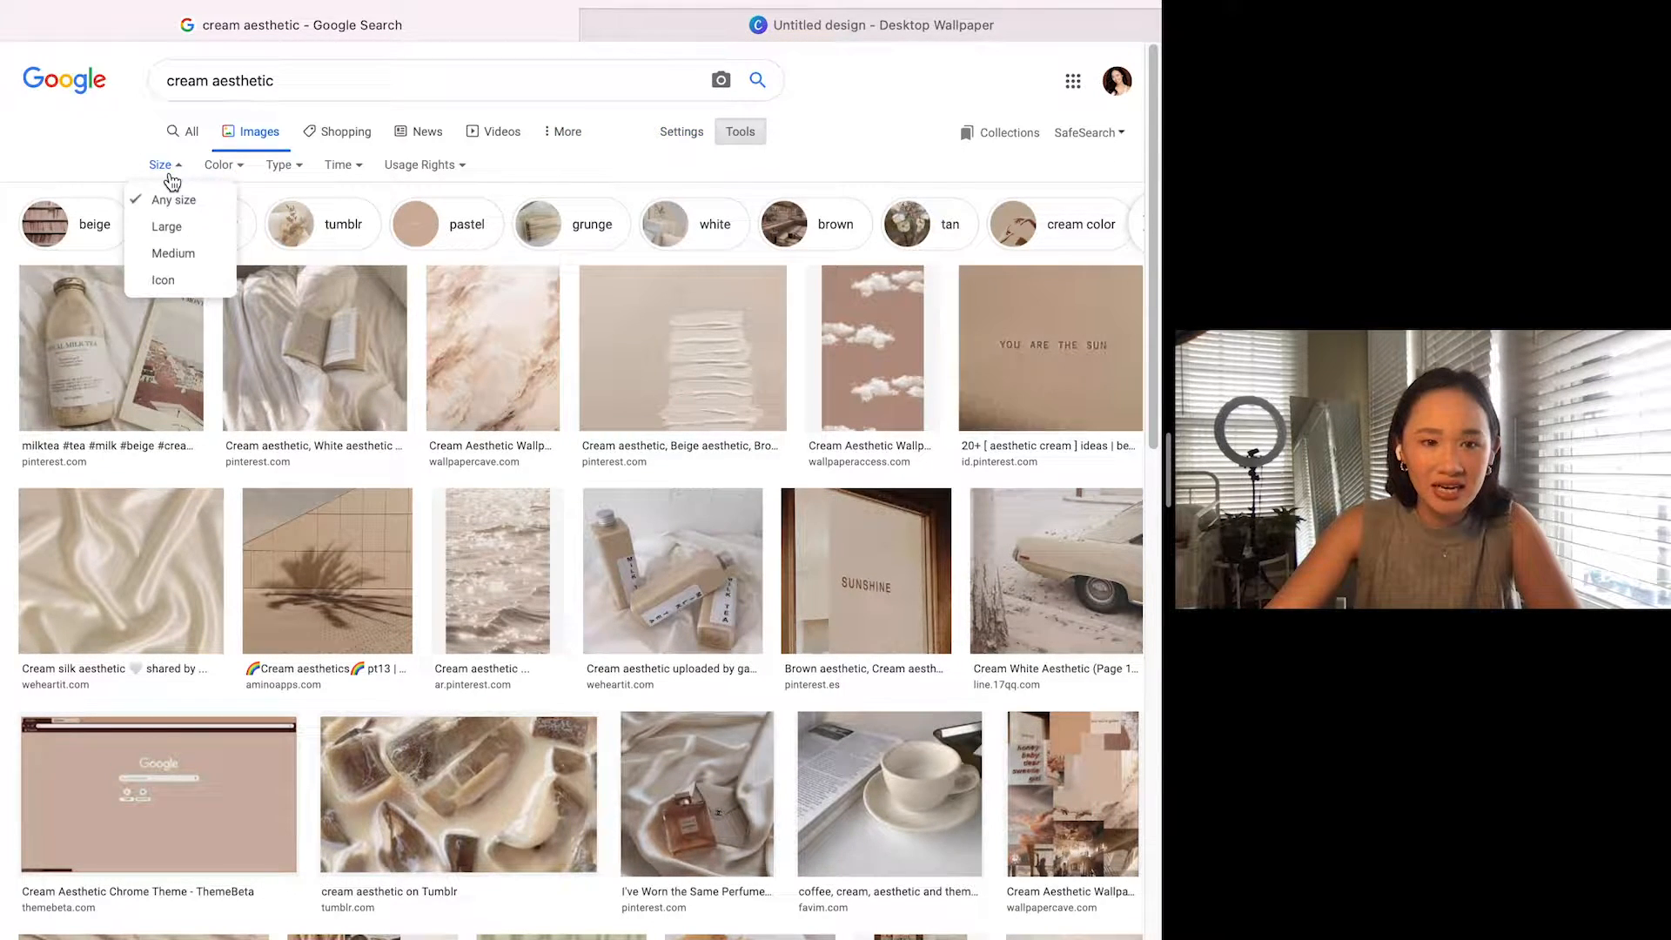
click(164, 228)
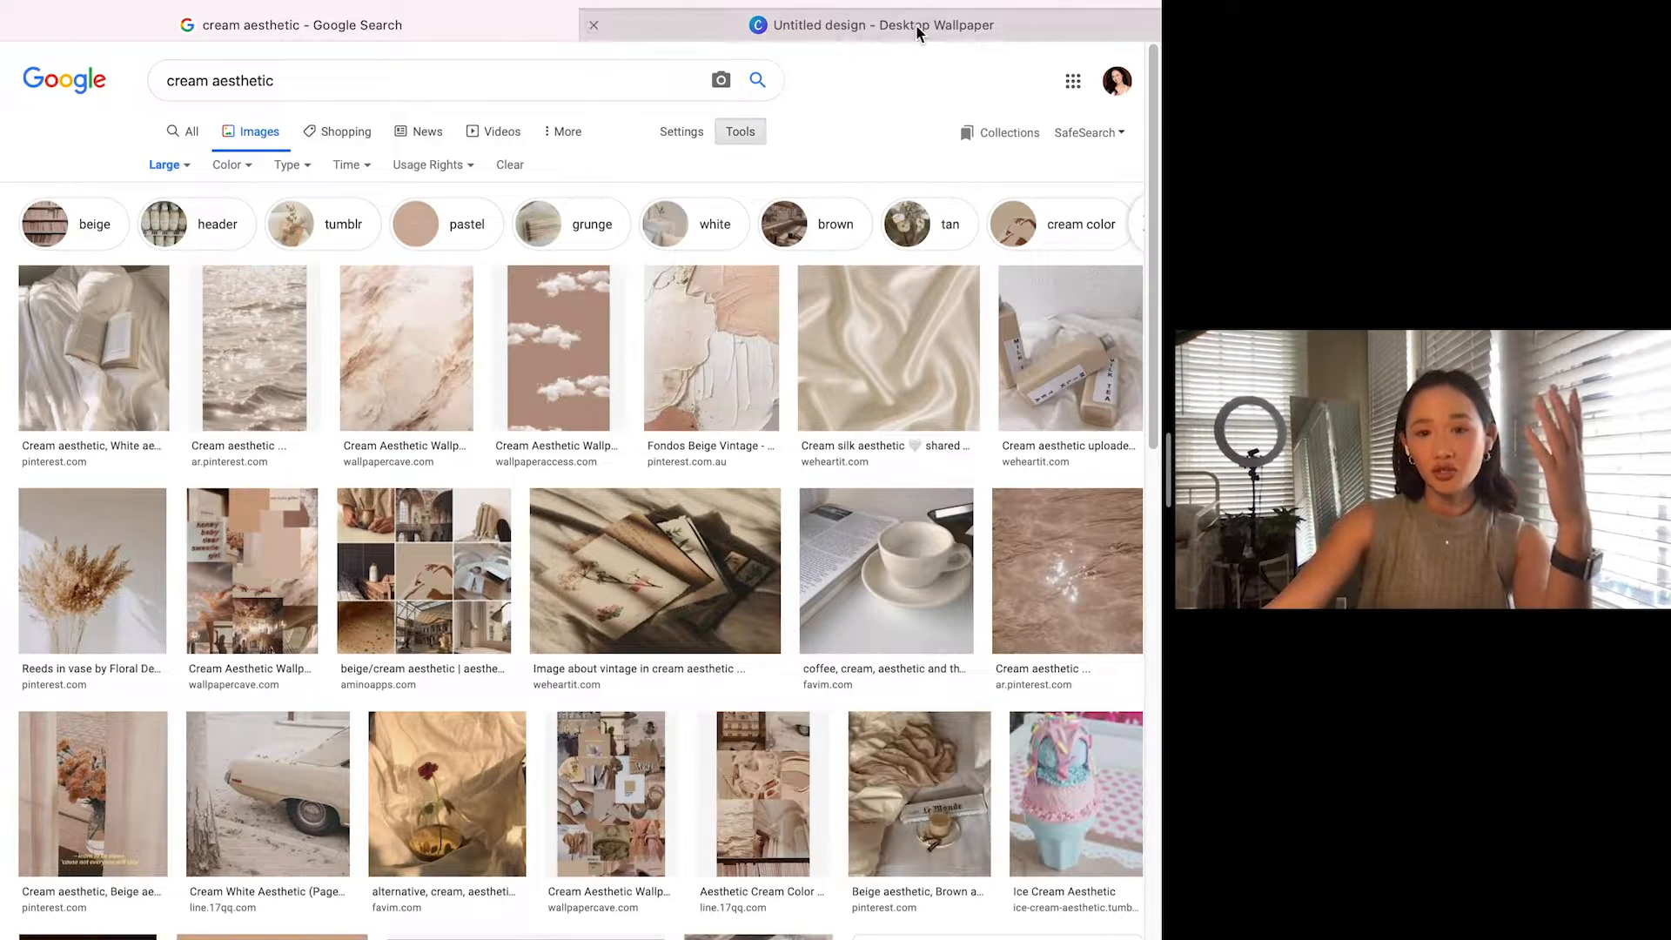
click(915, 24)
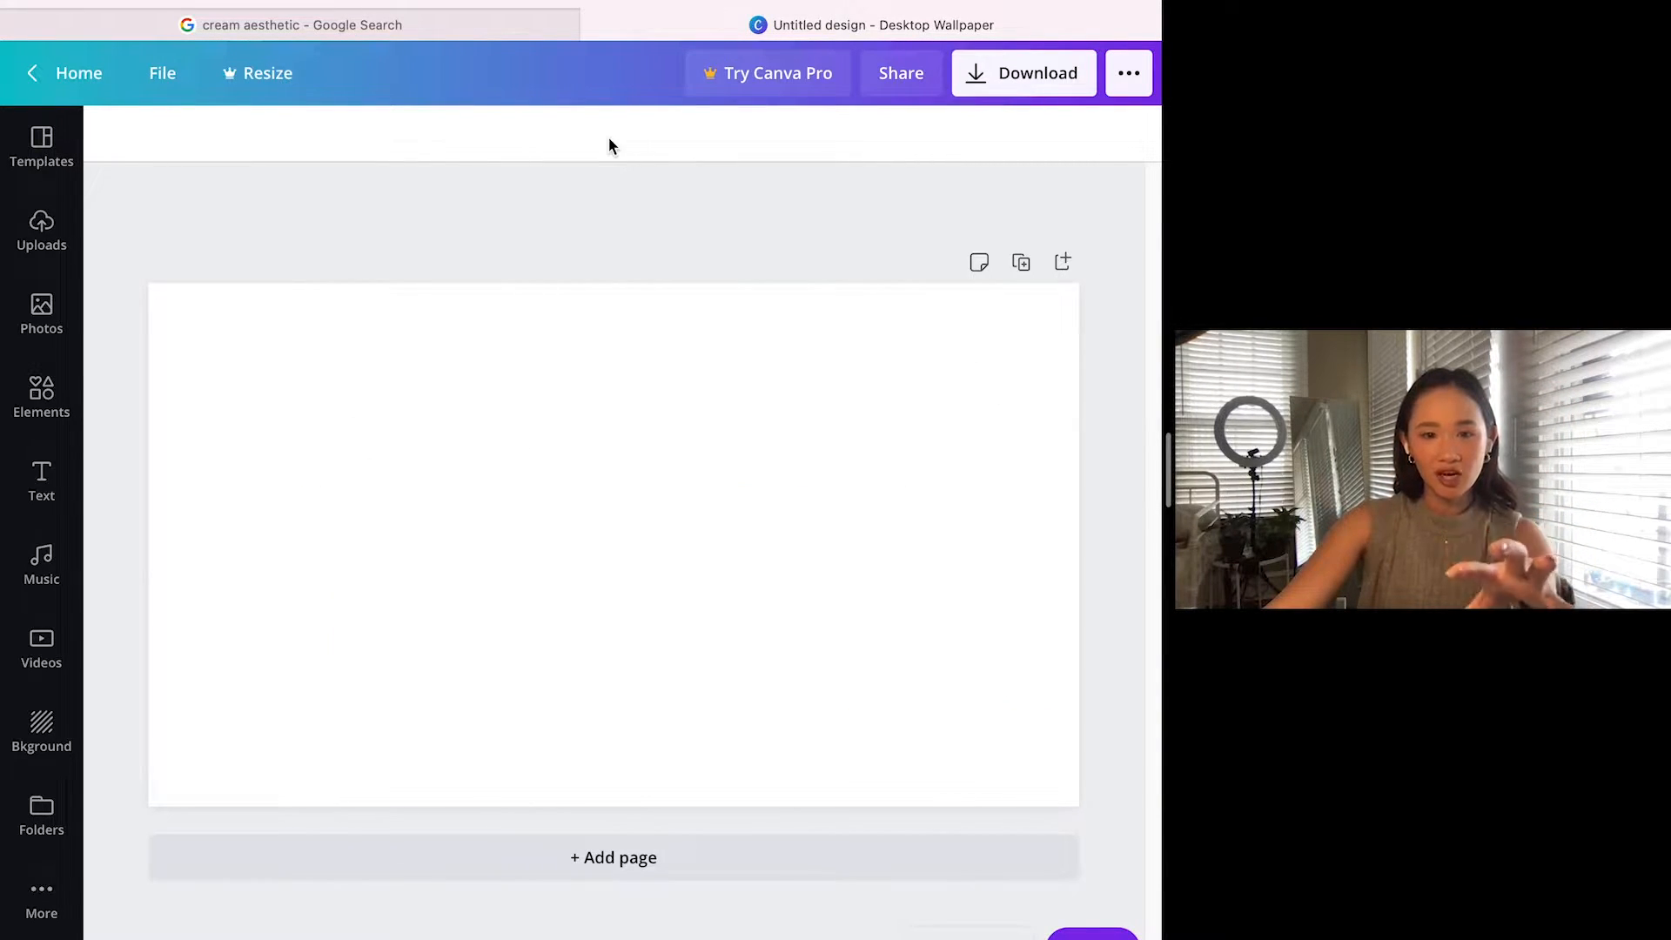
click(442, 24)
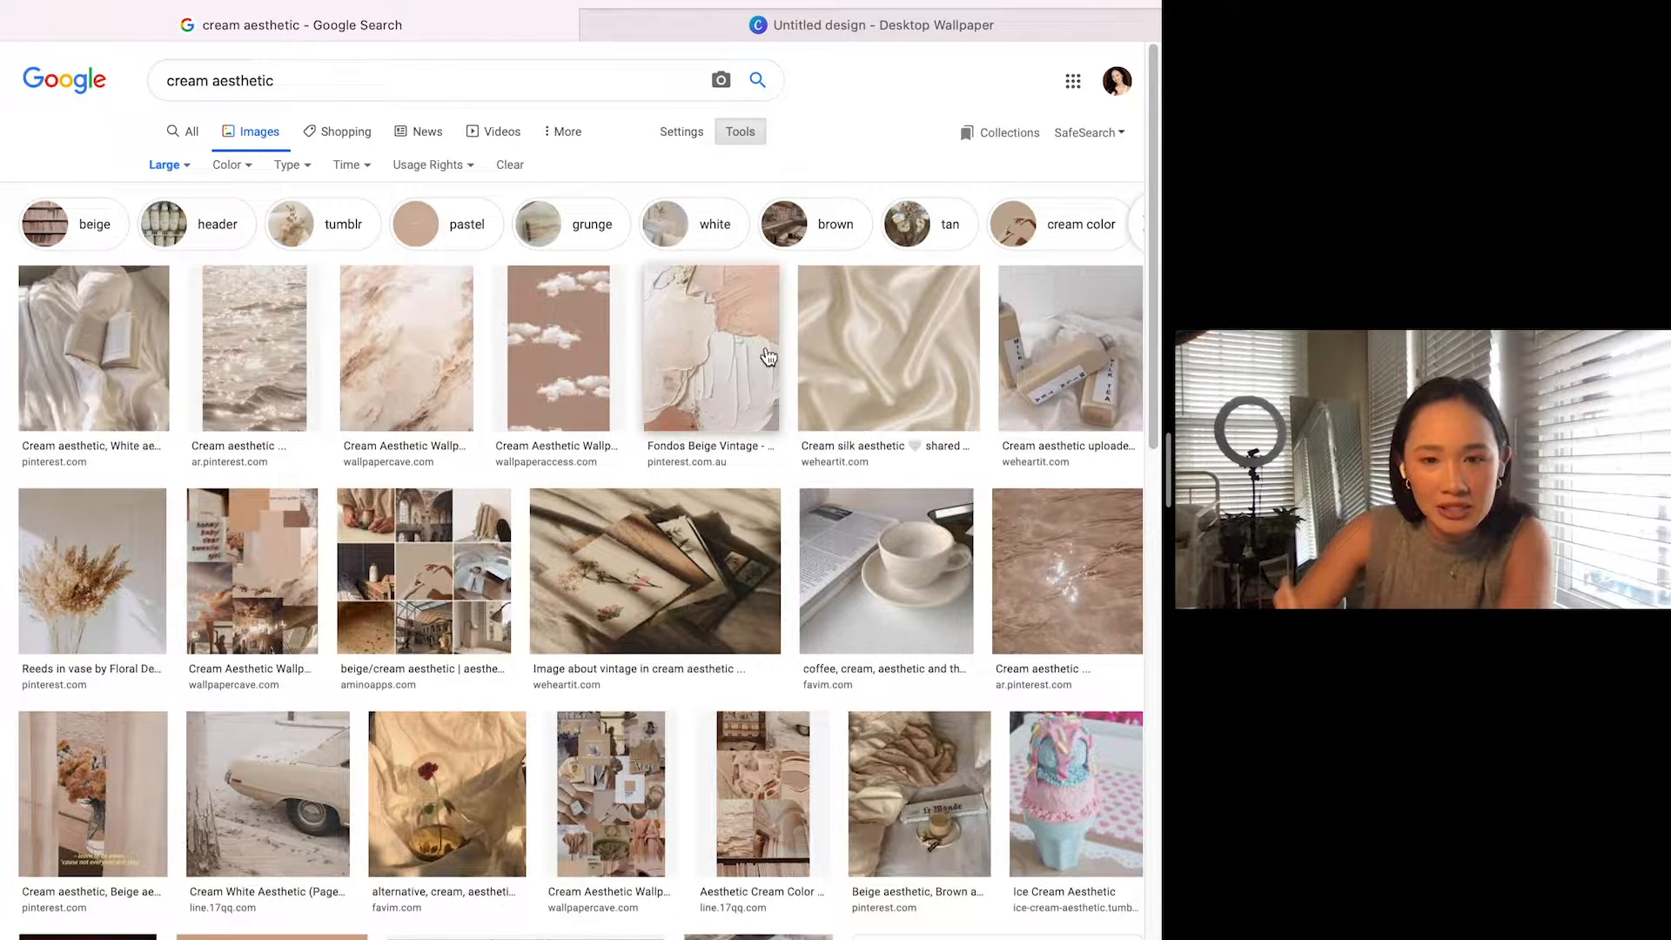
Step: Find the painted cloud image from Wallpaper Cave in the results and save it to the Desktop as wp7542111
scroll(713, 429, down, 1)
scroll(713, 429, down, 5)
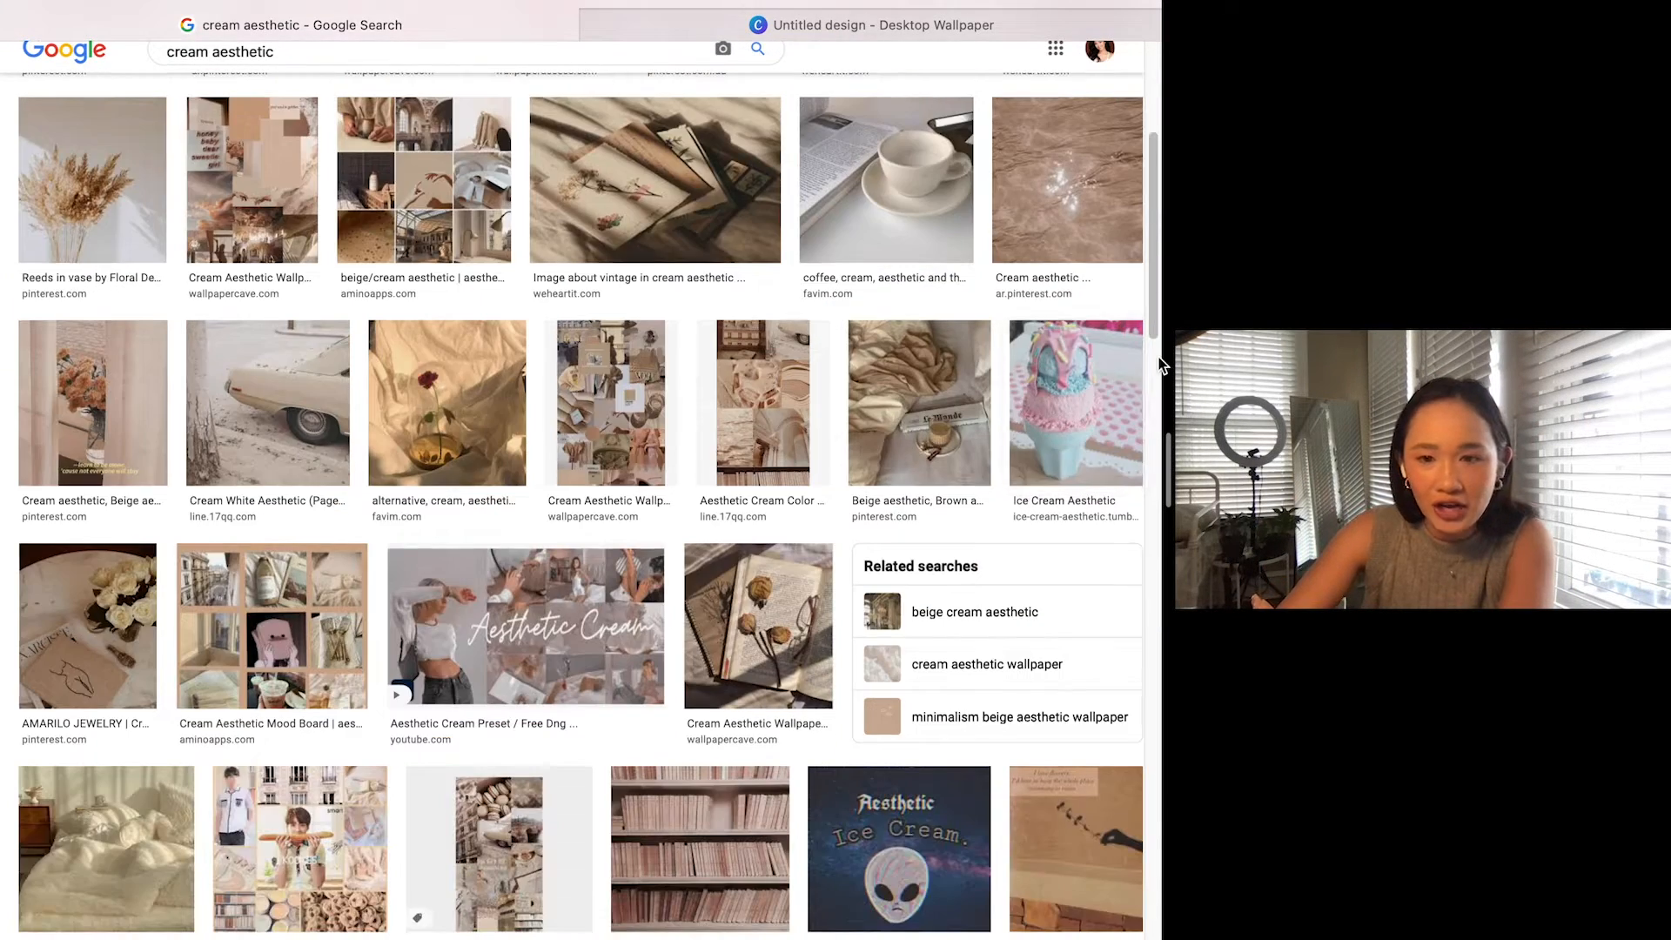
drag(1149, 298, 1152, 432)
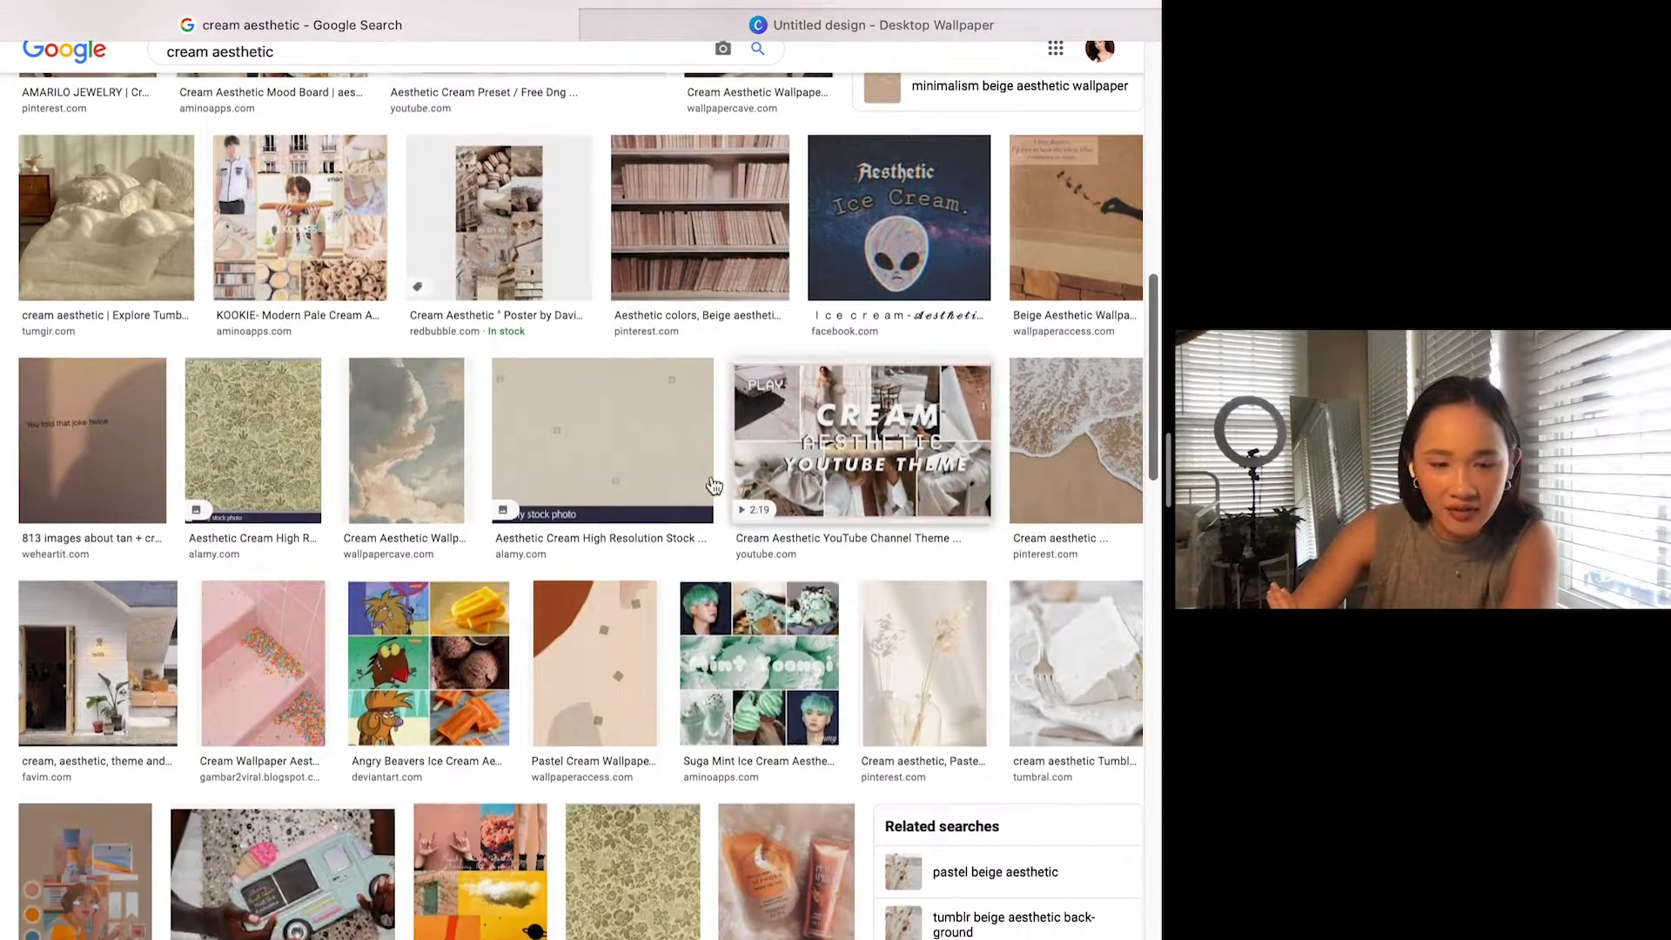
click(391, 485)
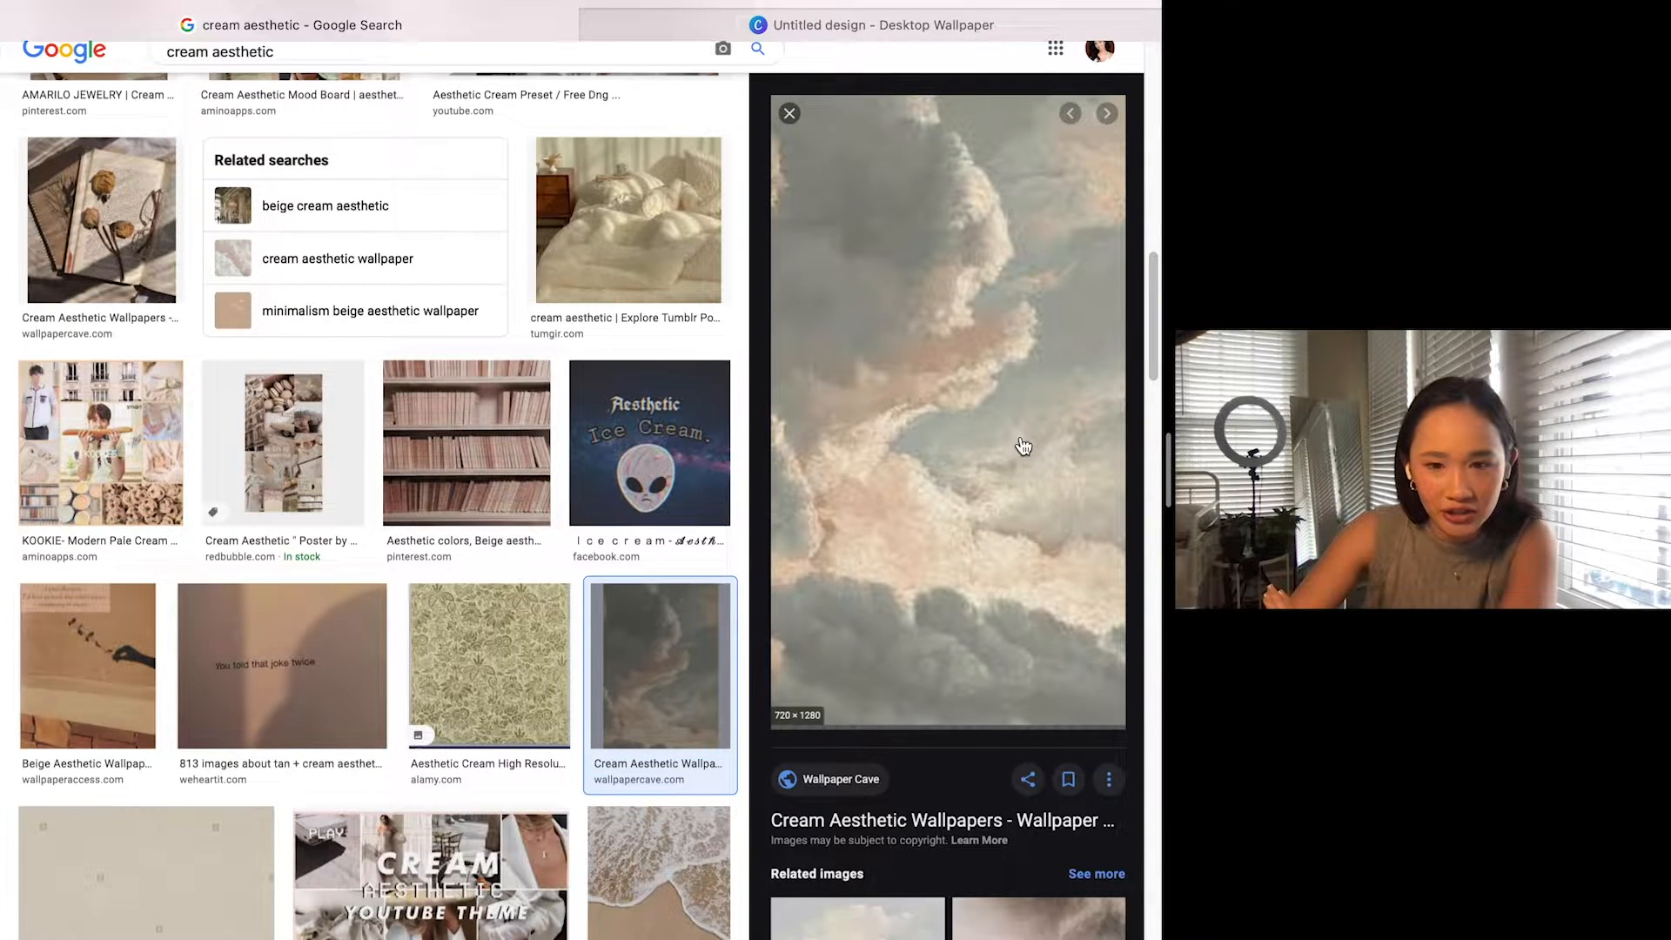
right_click(973, 429)
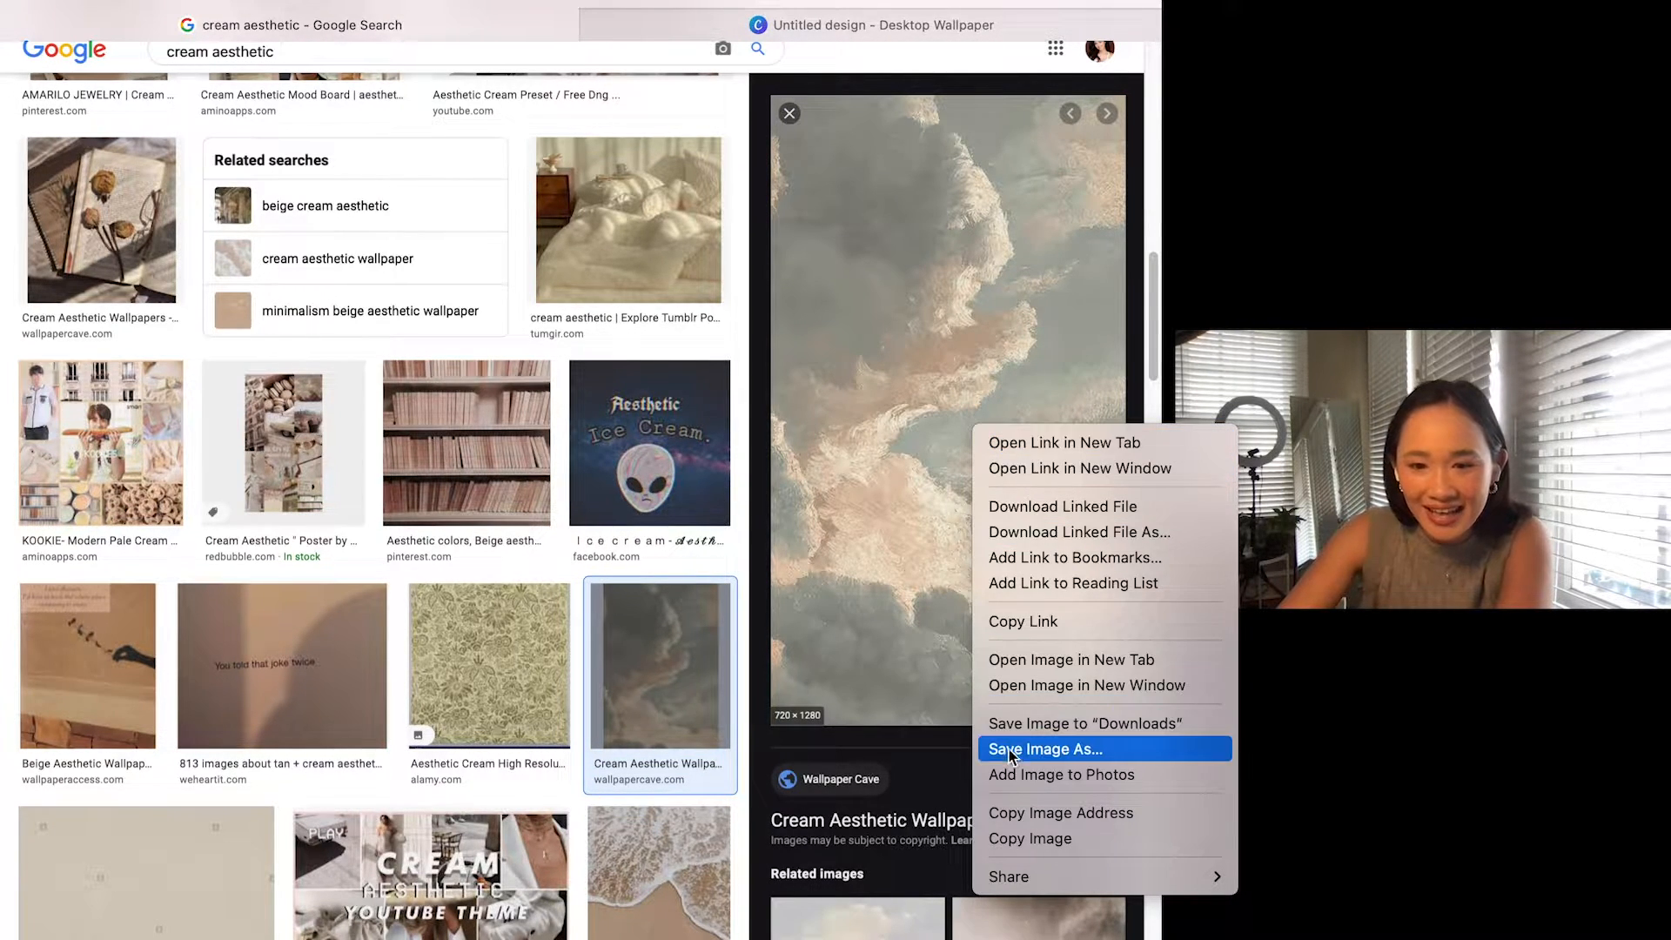
click(1045, 748)
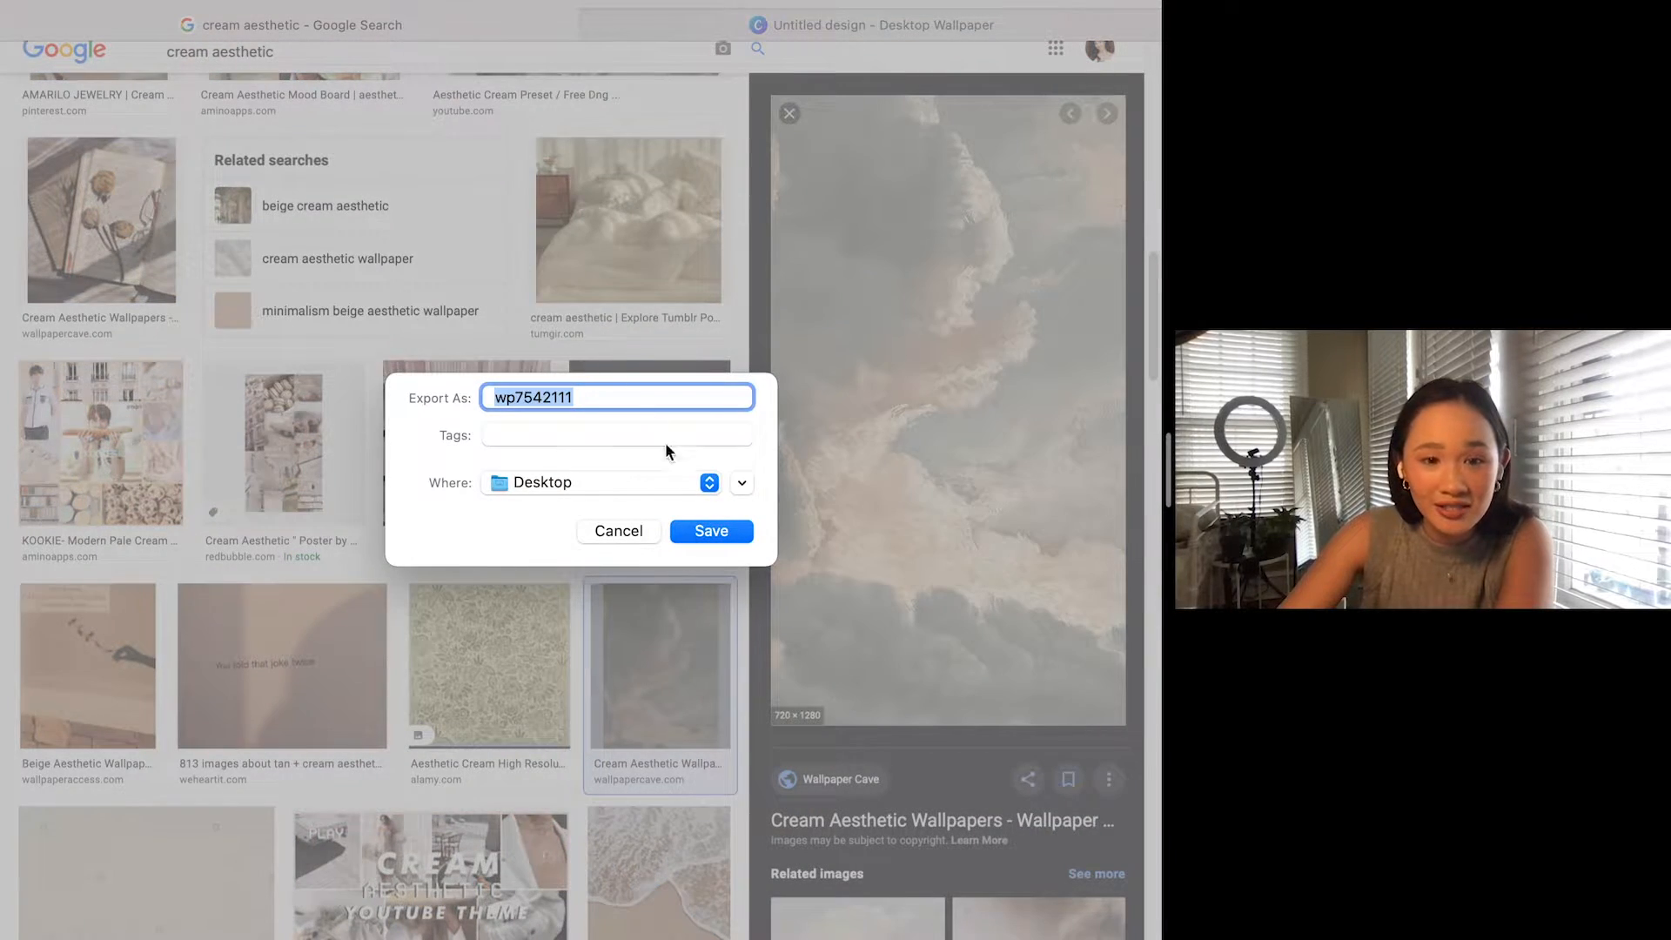
click(697, 532)
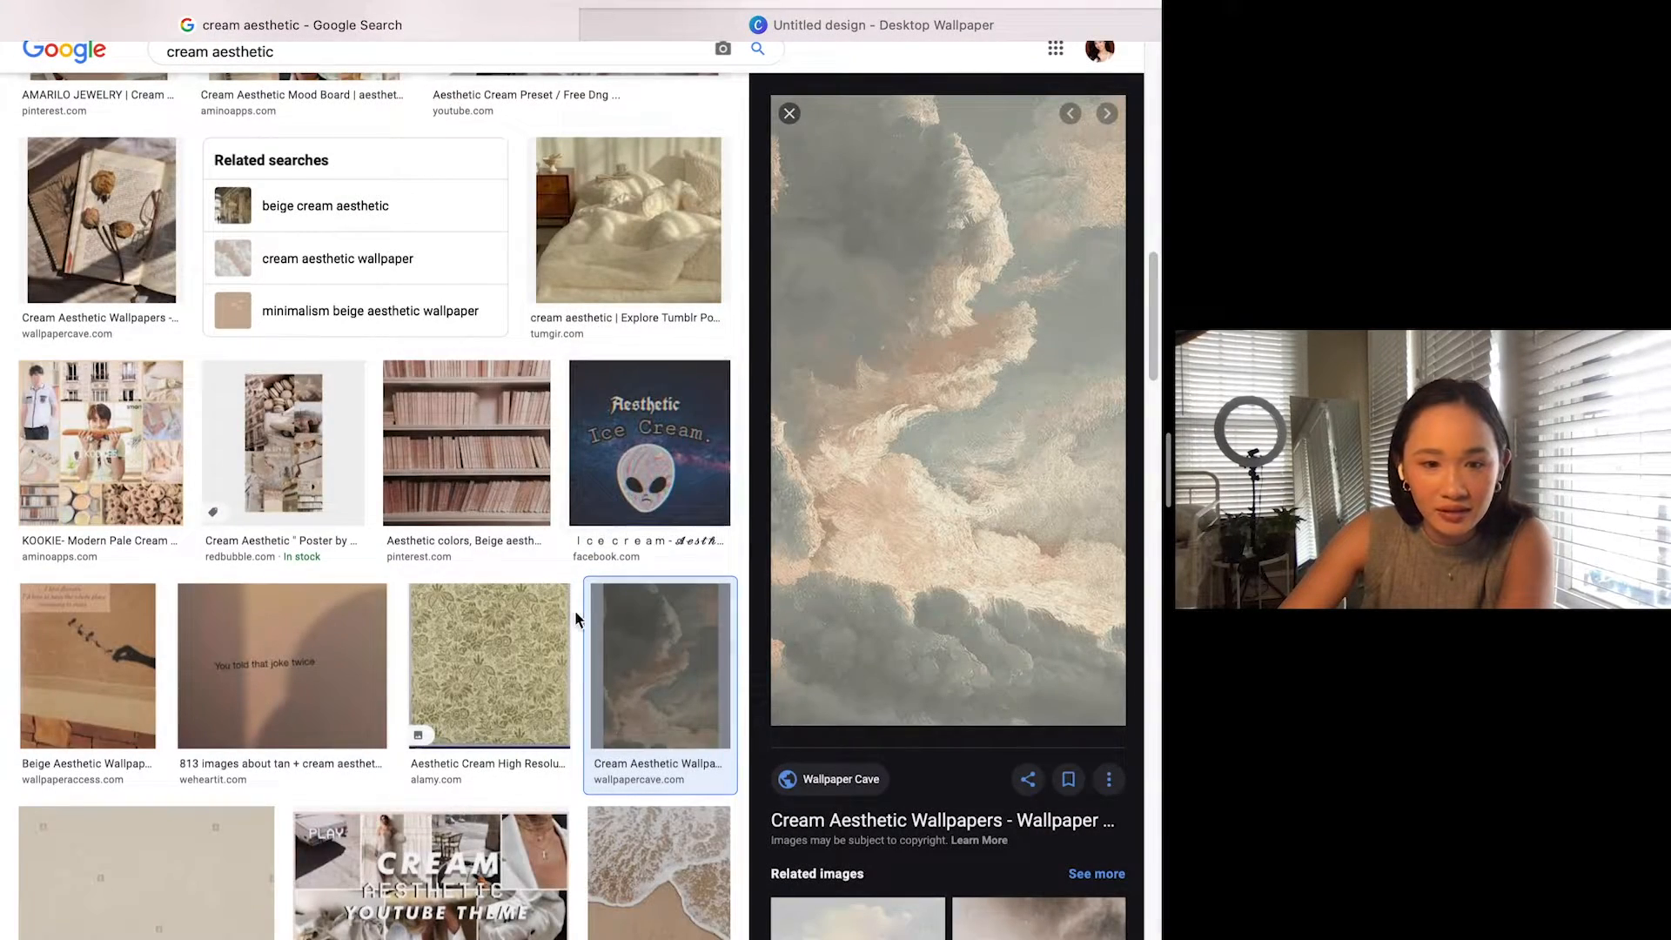
Step: Browse further through the large cream aesthetic results and preview the Pinterest photo of waves on a sandy beach
scroll(575, 609, down, 5)
scroll(576, 611, down, 1)
click(692, 520)
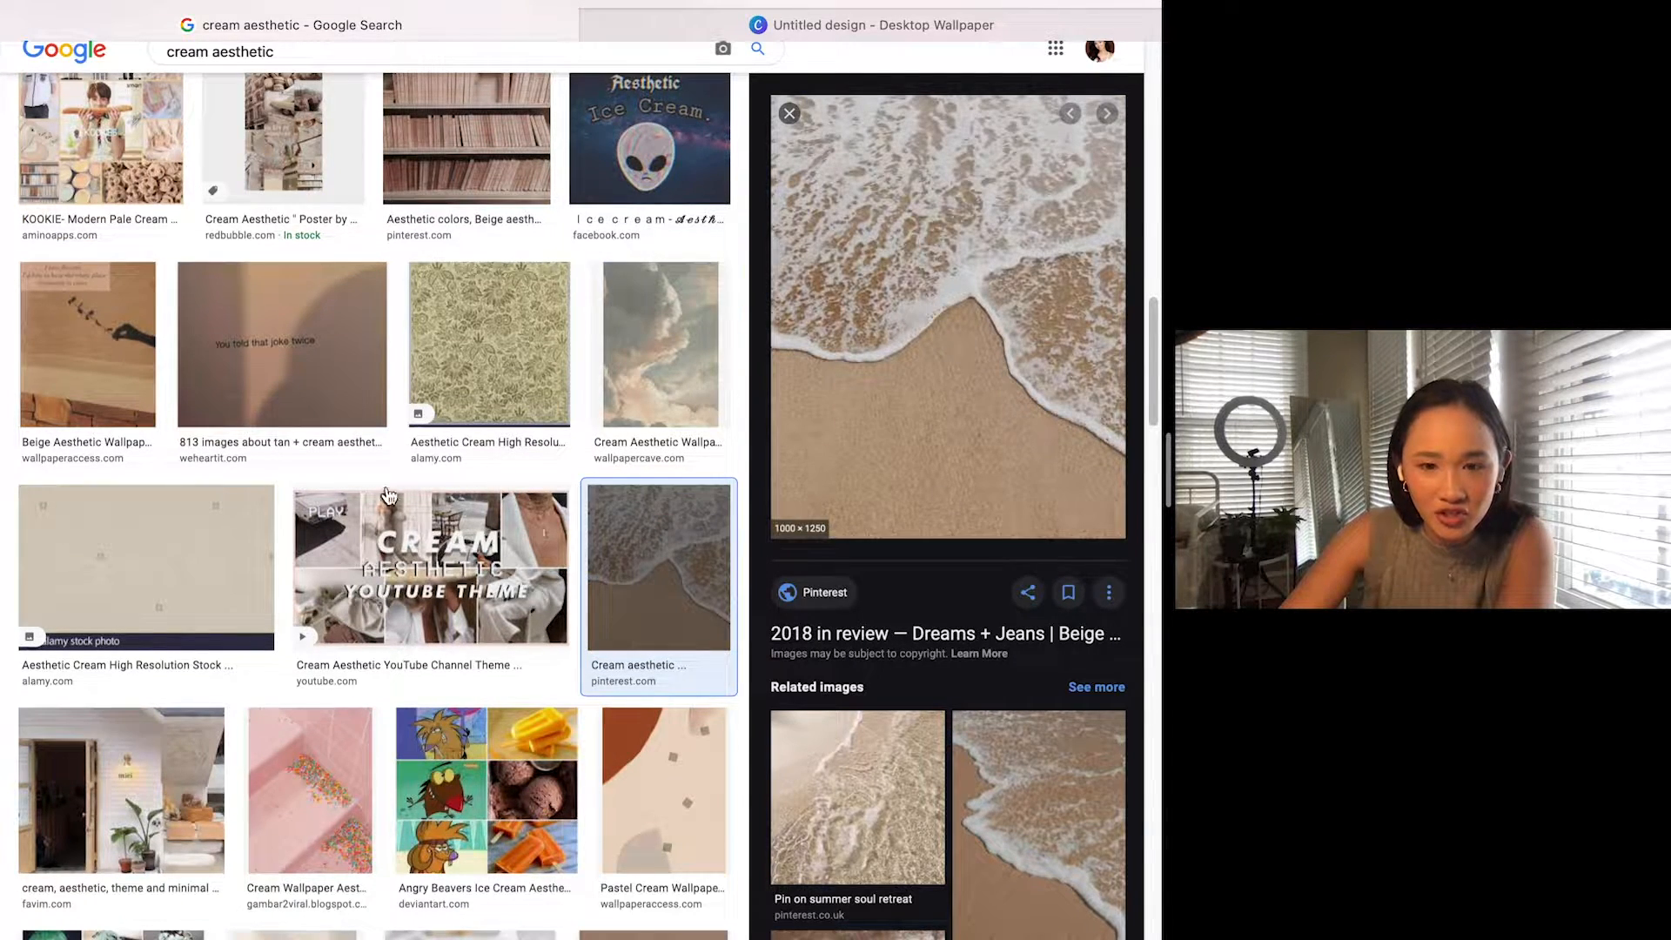
scroll(415, 510, down, 1)
scroll(443, 519, down, 12)
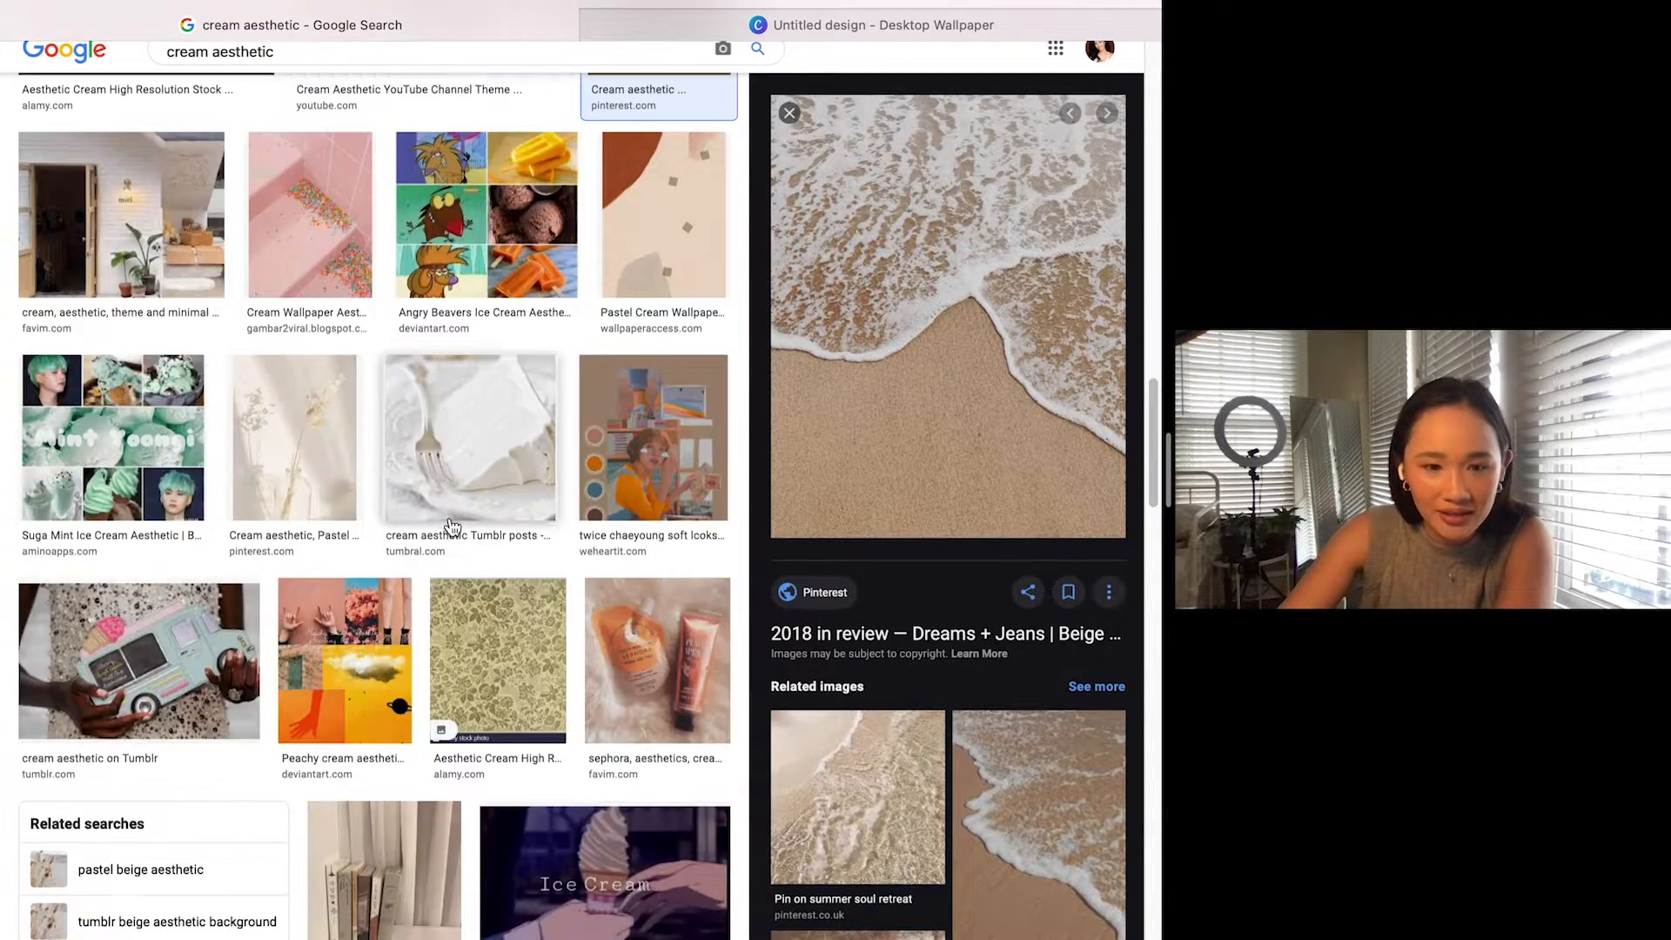
scroll(453, 523, down, 12)
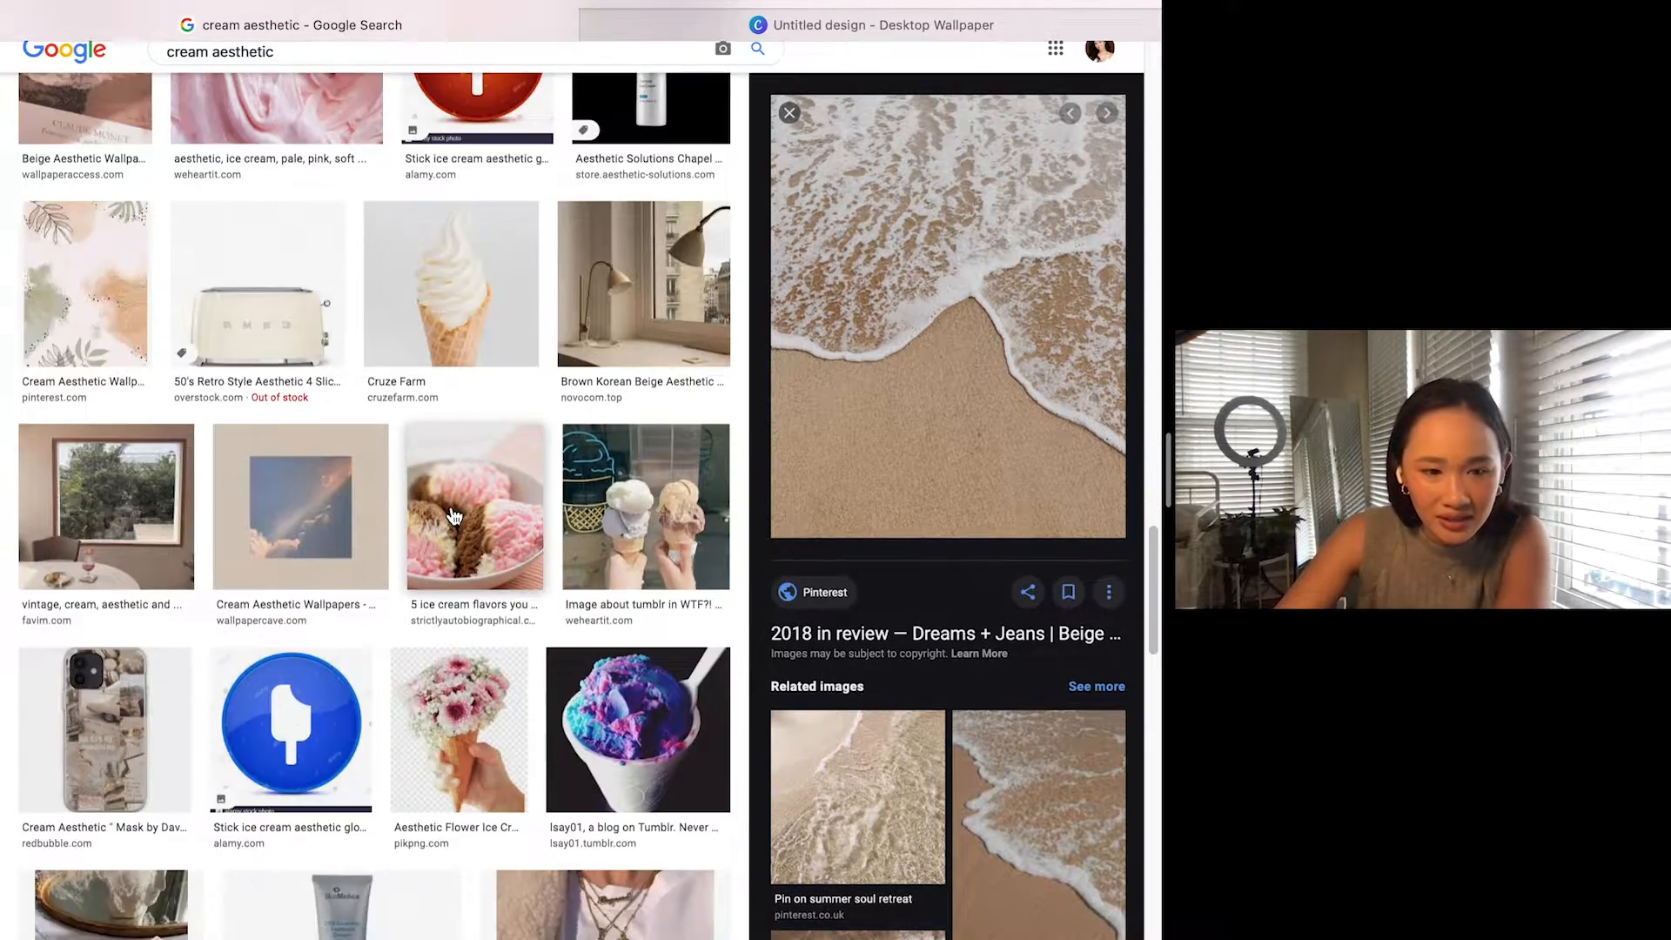
scroll(460, 520, down, 15)
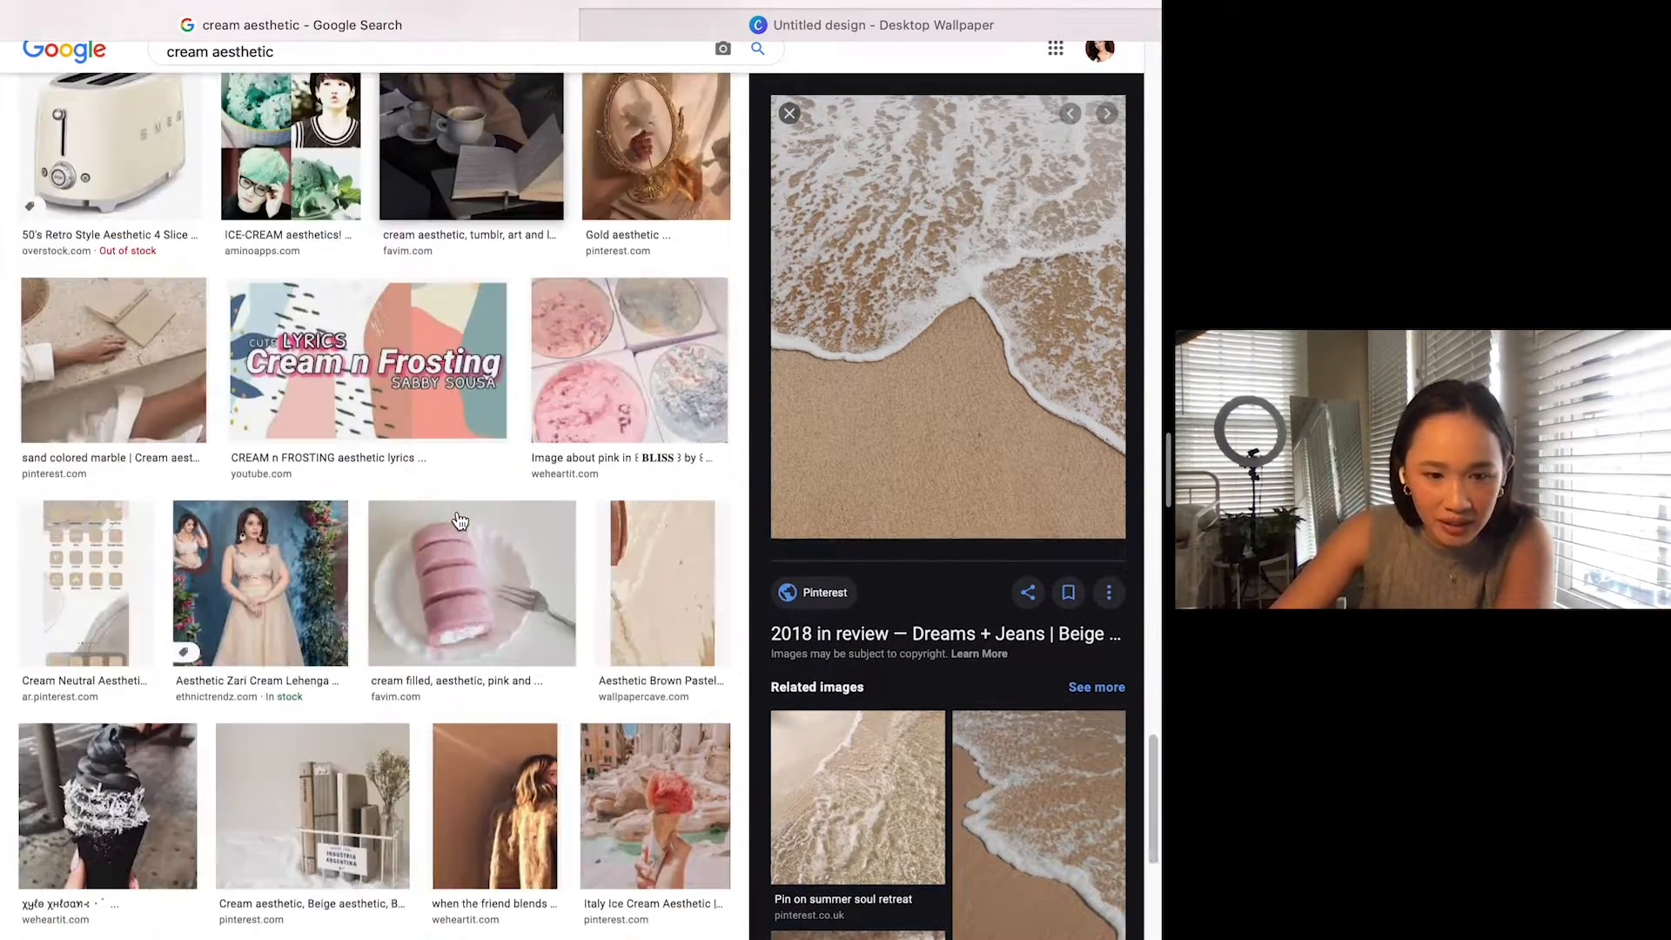
scroll(460, 520, down, 5)
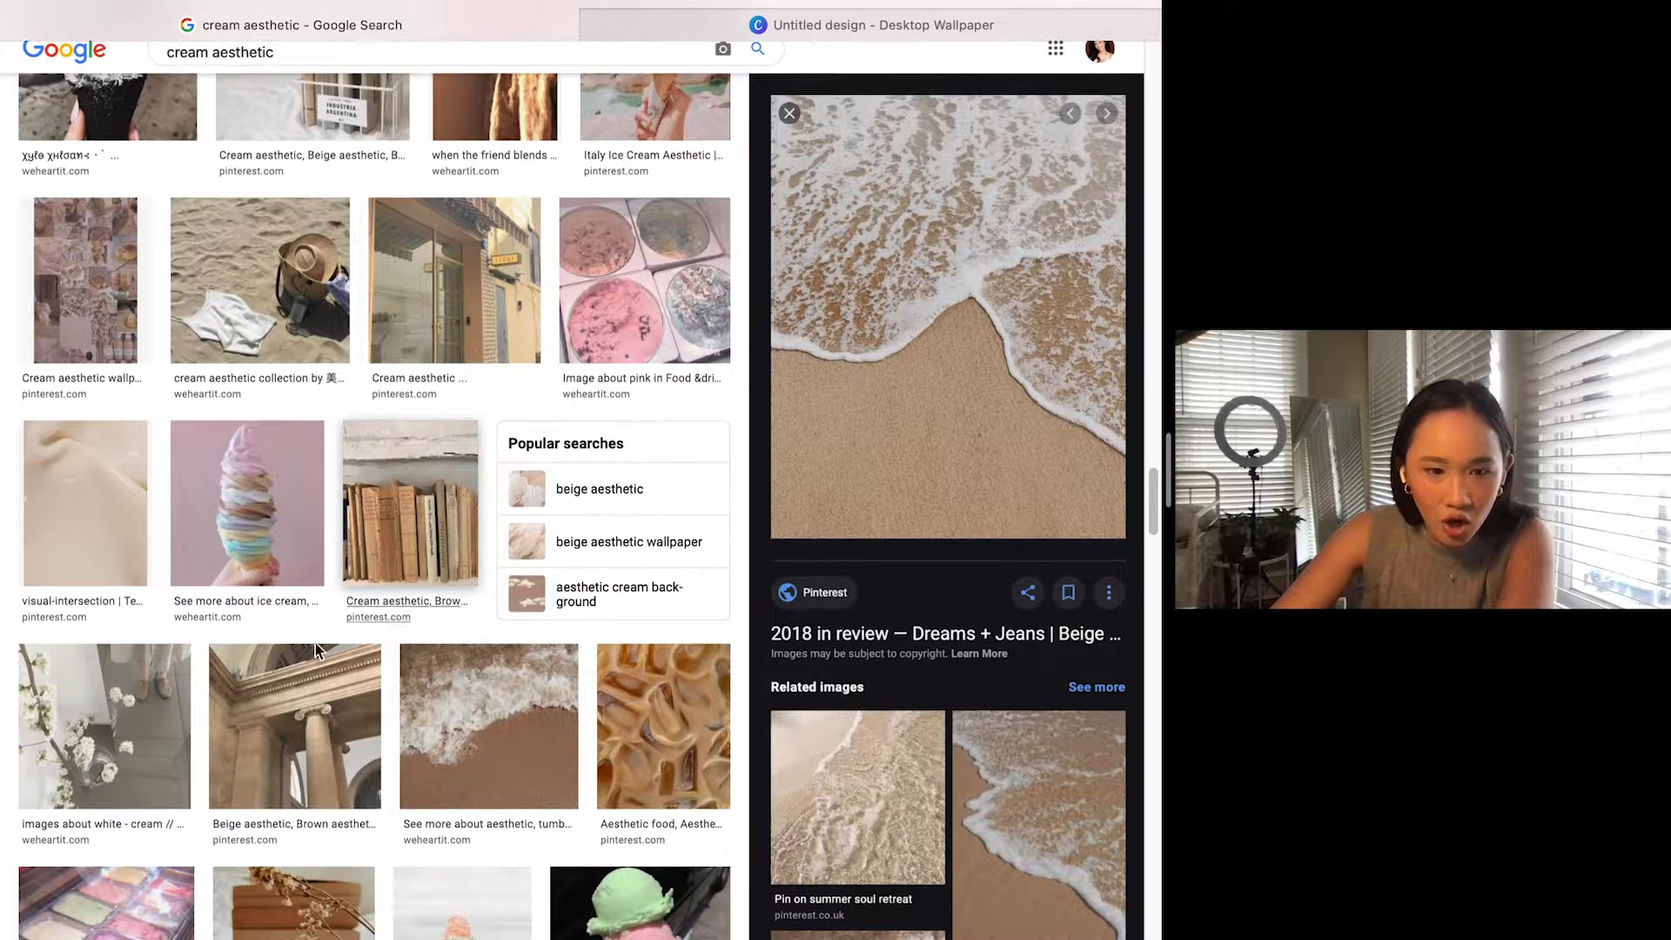
Step: Follow the related images from the beige stone column photo to the Favim Roman architecture picture and save it to the Desktop
click(287, 696)
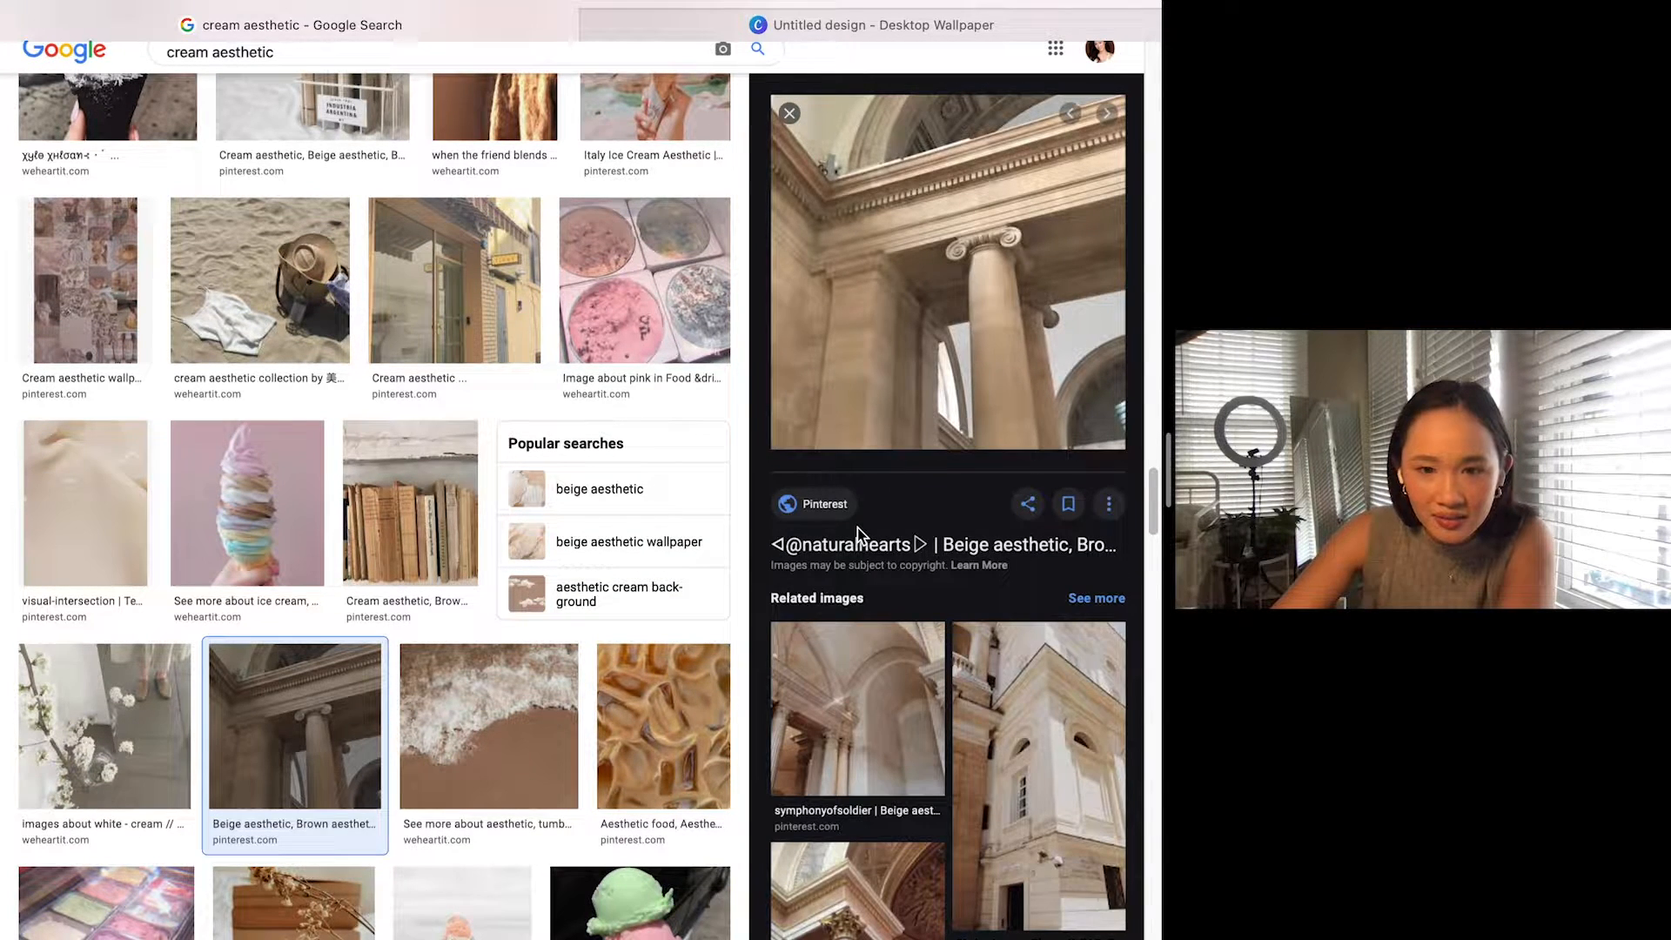
click(892, 880)
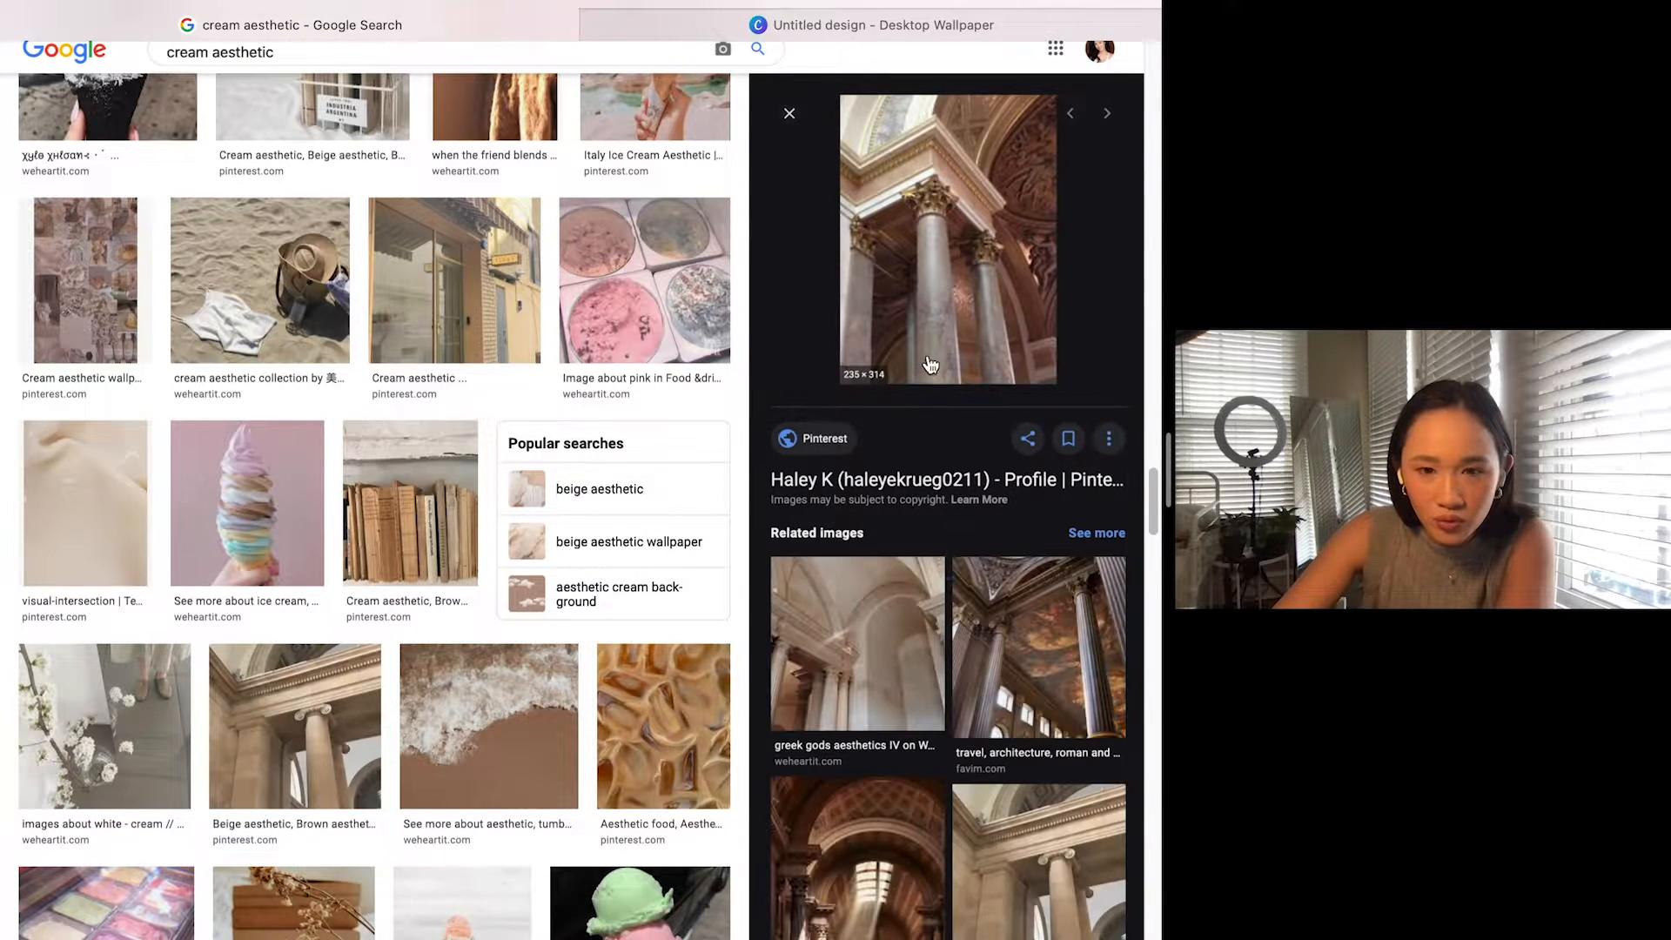
click(1055, 591)
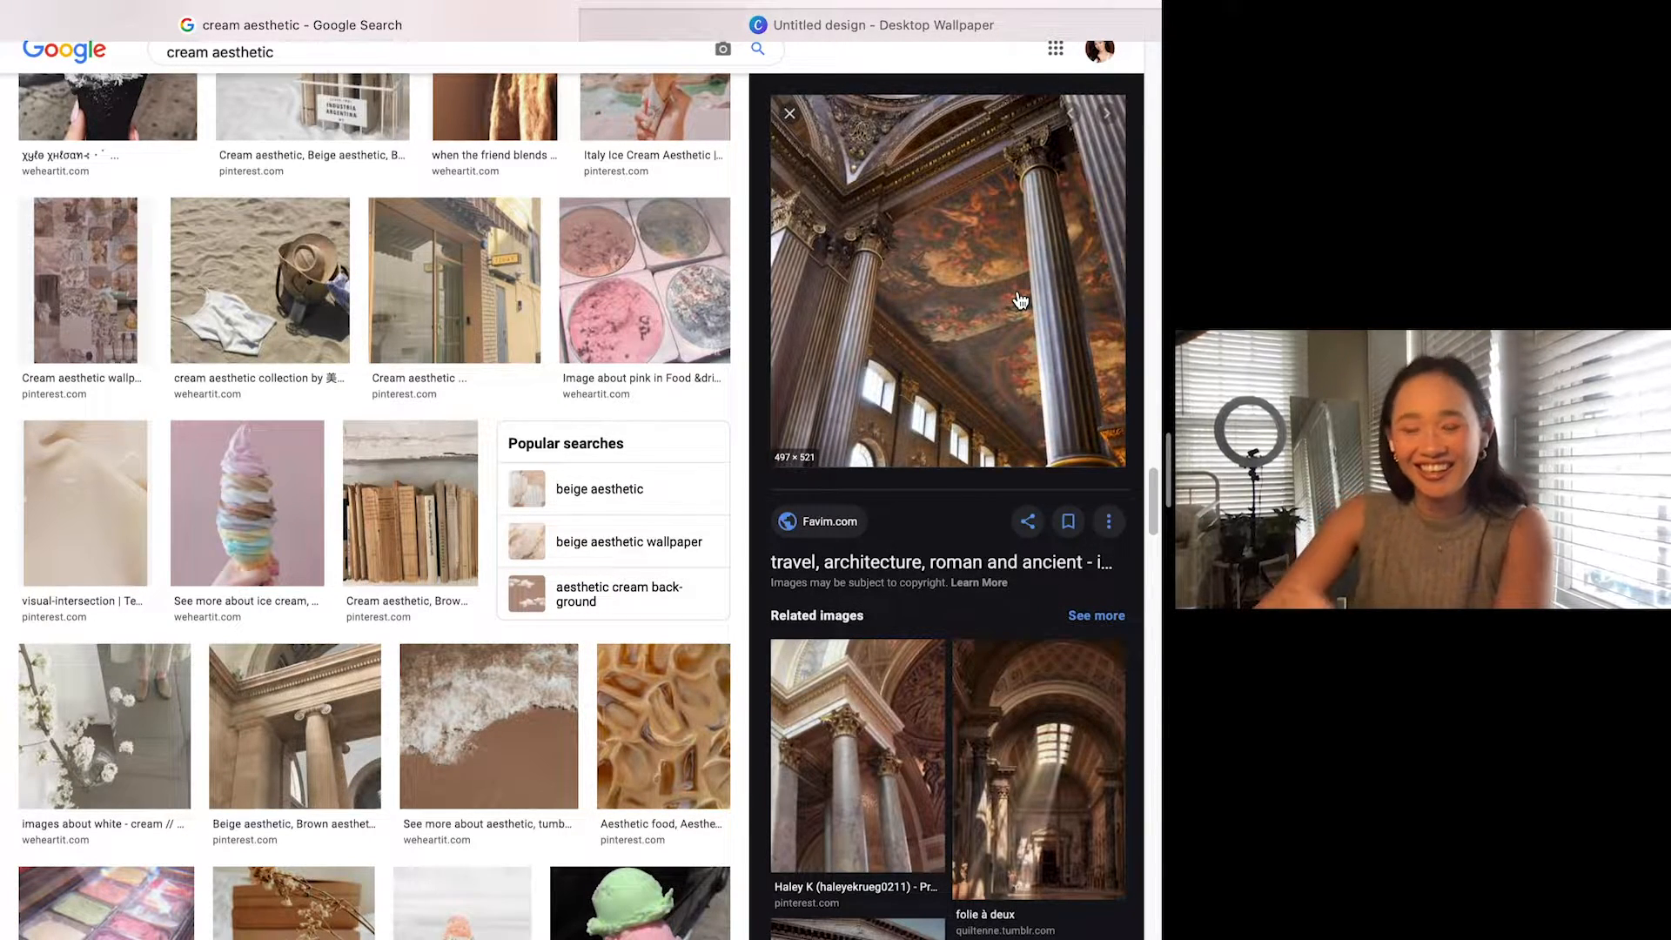
right_click(960, 223)
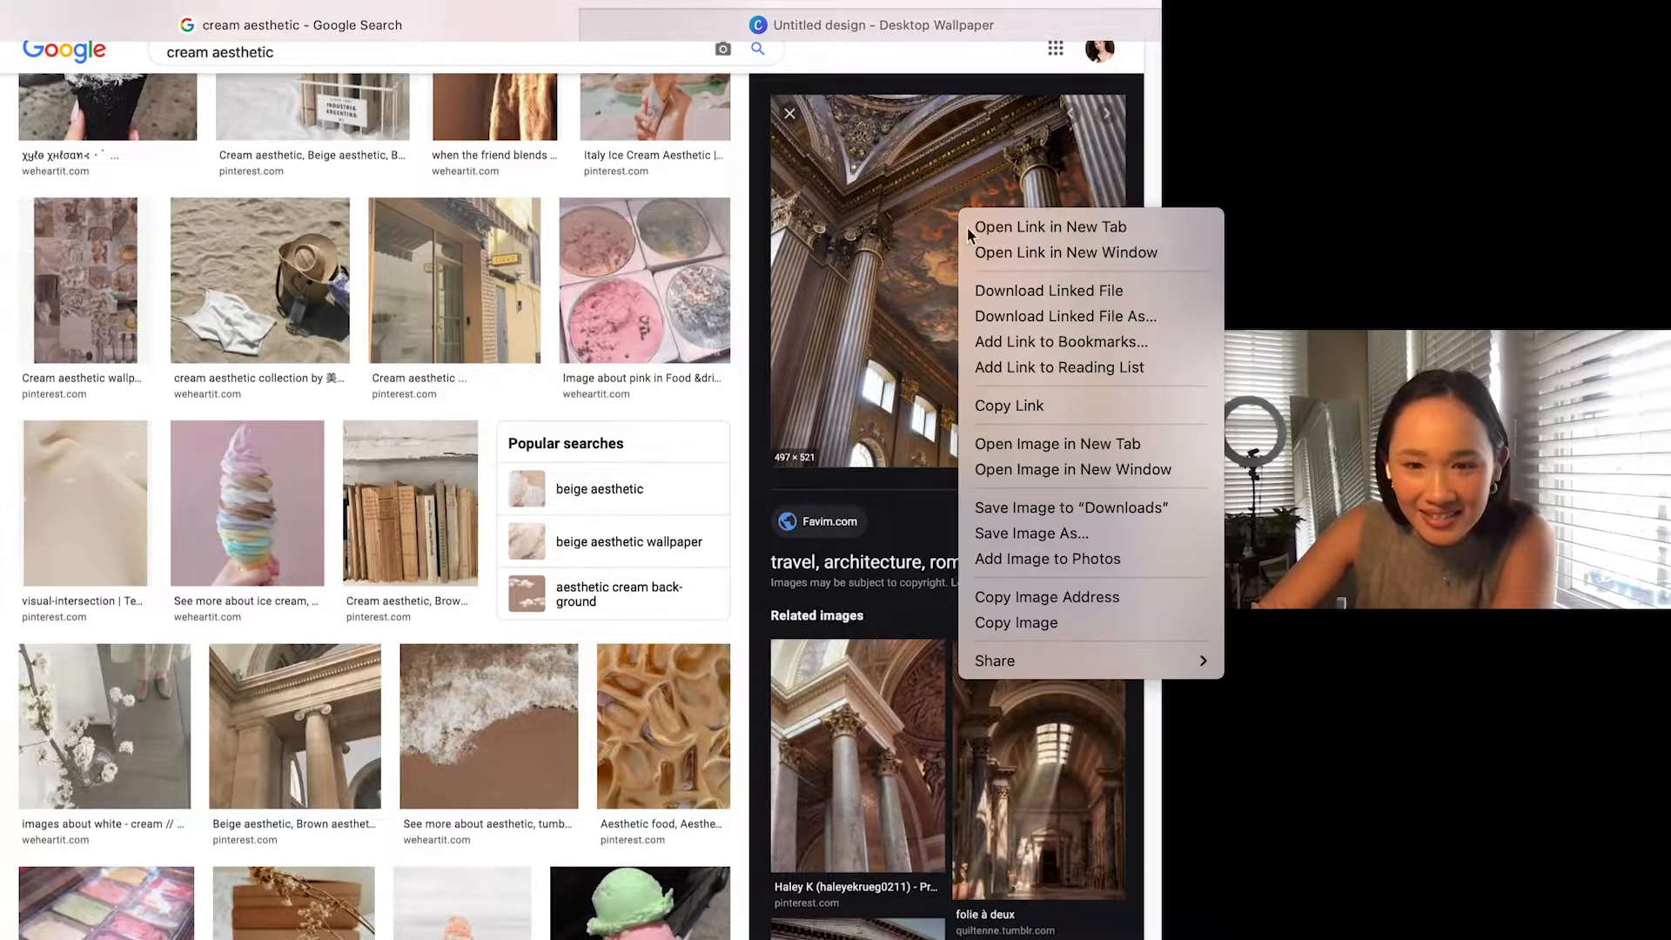
click(1046, 533)
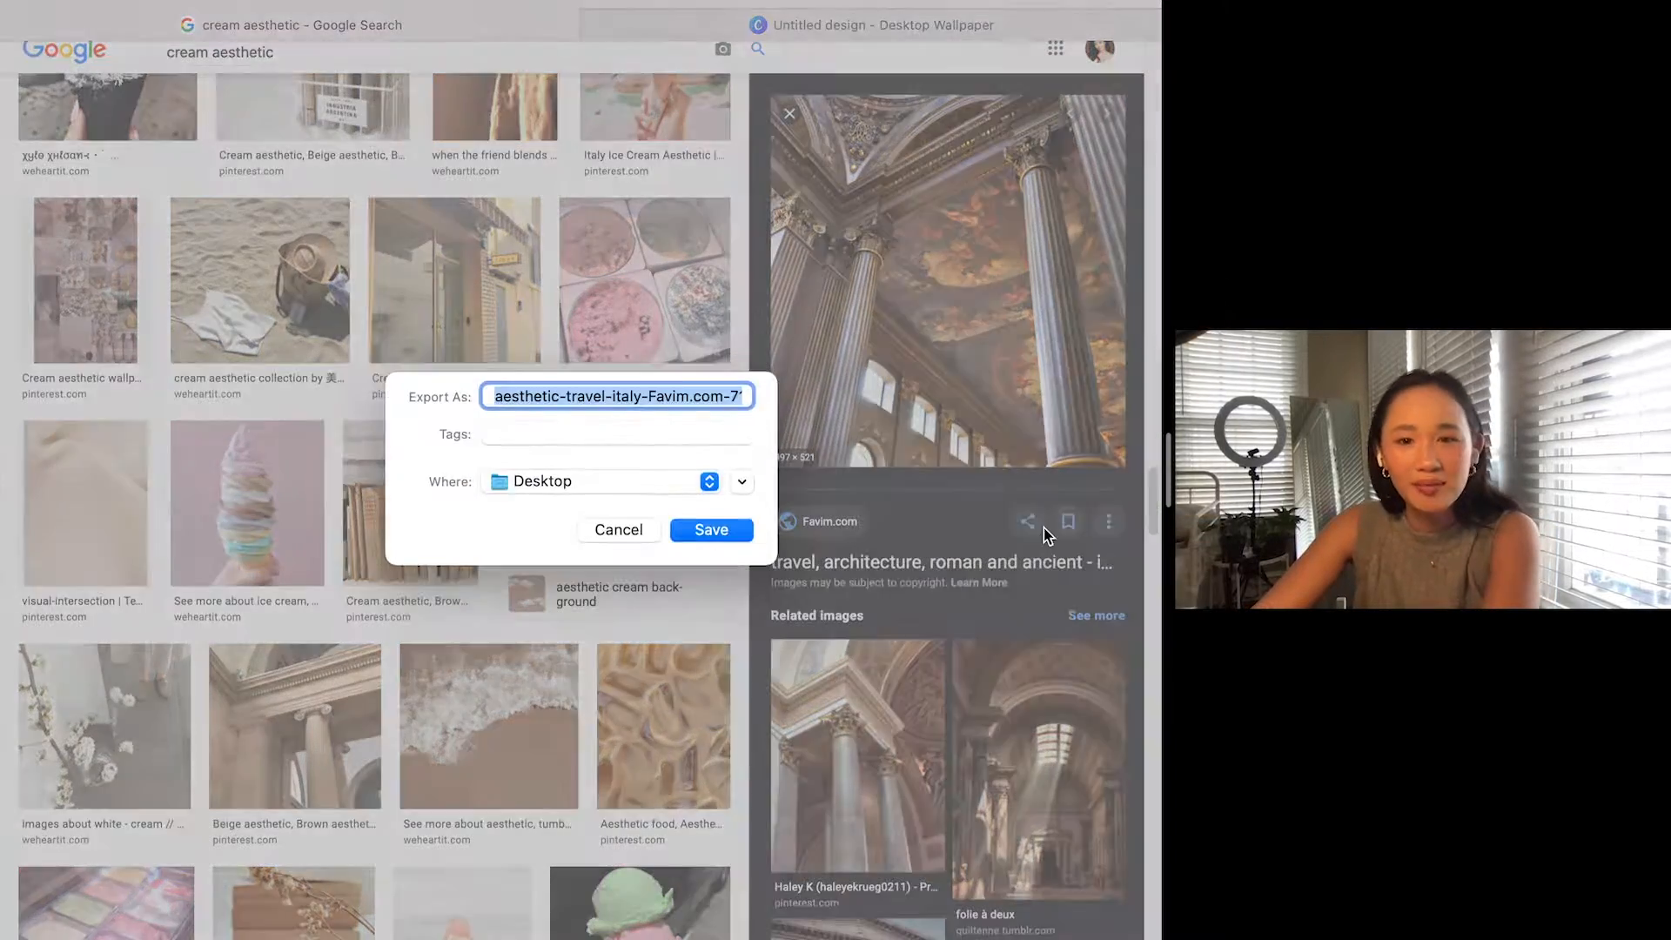
click(729, 527)
Step: Find the Ephesus Greek and Roman ruins photo through the related architecture images and save it to the Desktop
scroll(937, 536, down, 15)
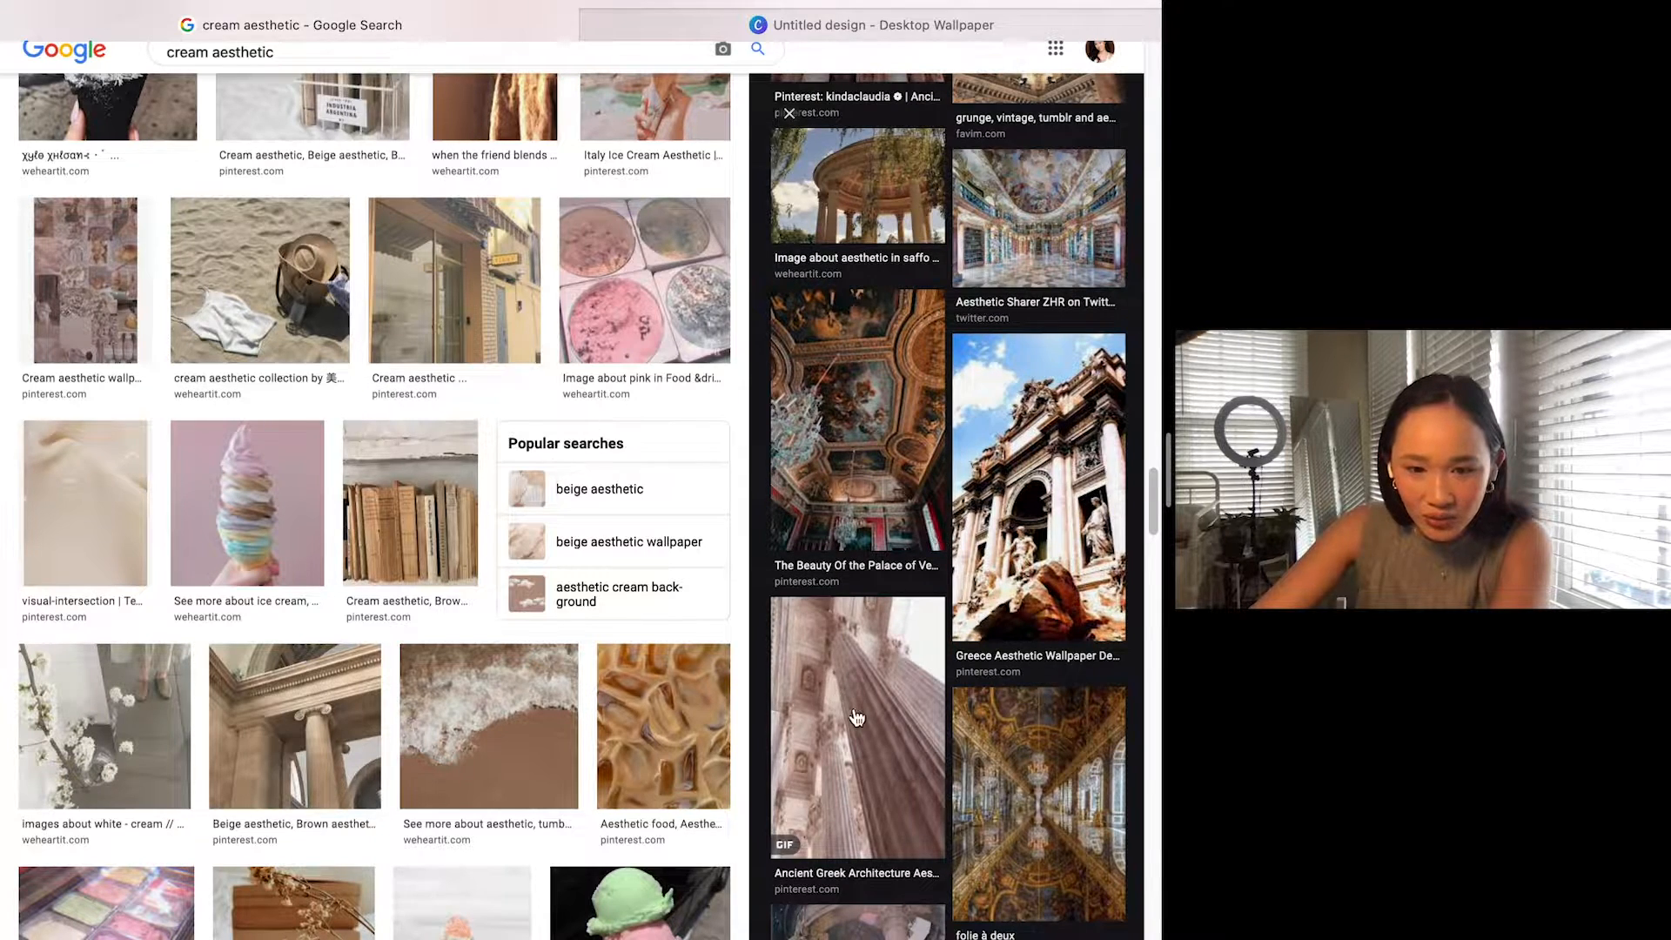
click(849, 710)
scroll(978, 557, down, 2)
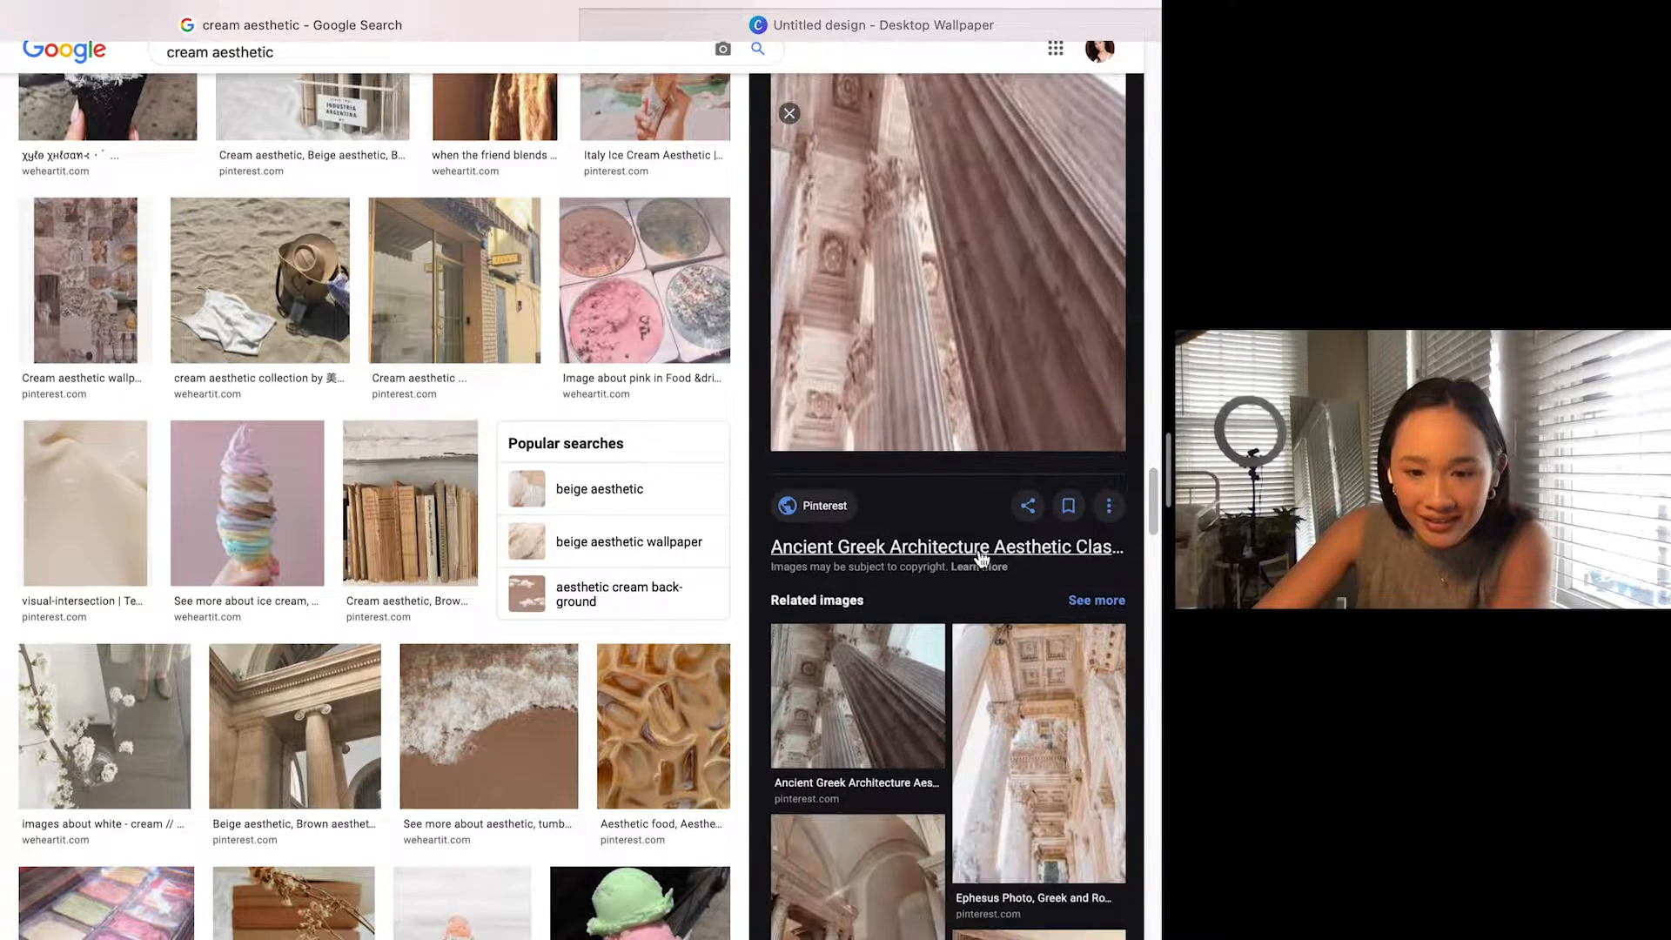
click(1032, 708)
right_click(958, 383)
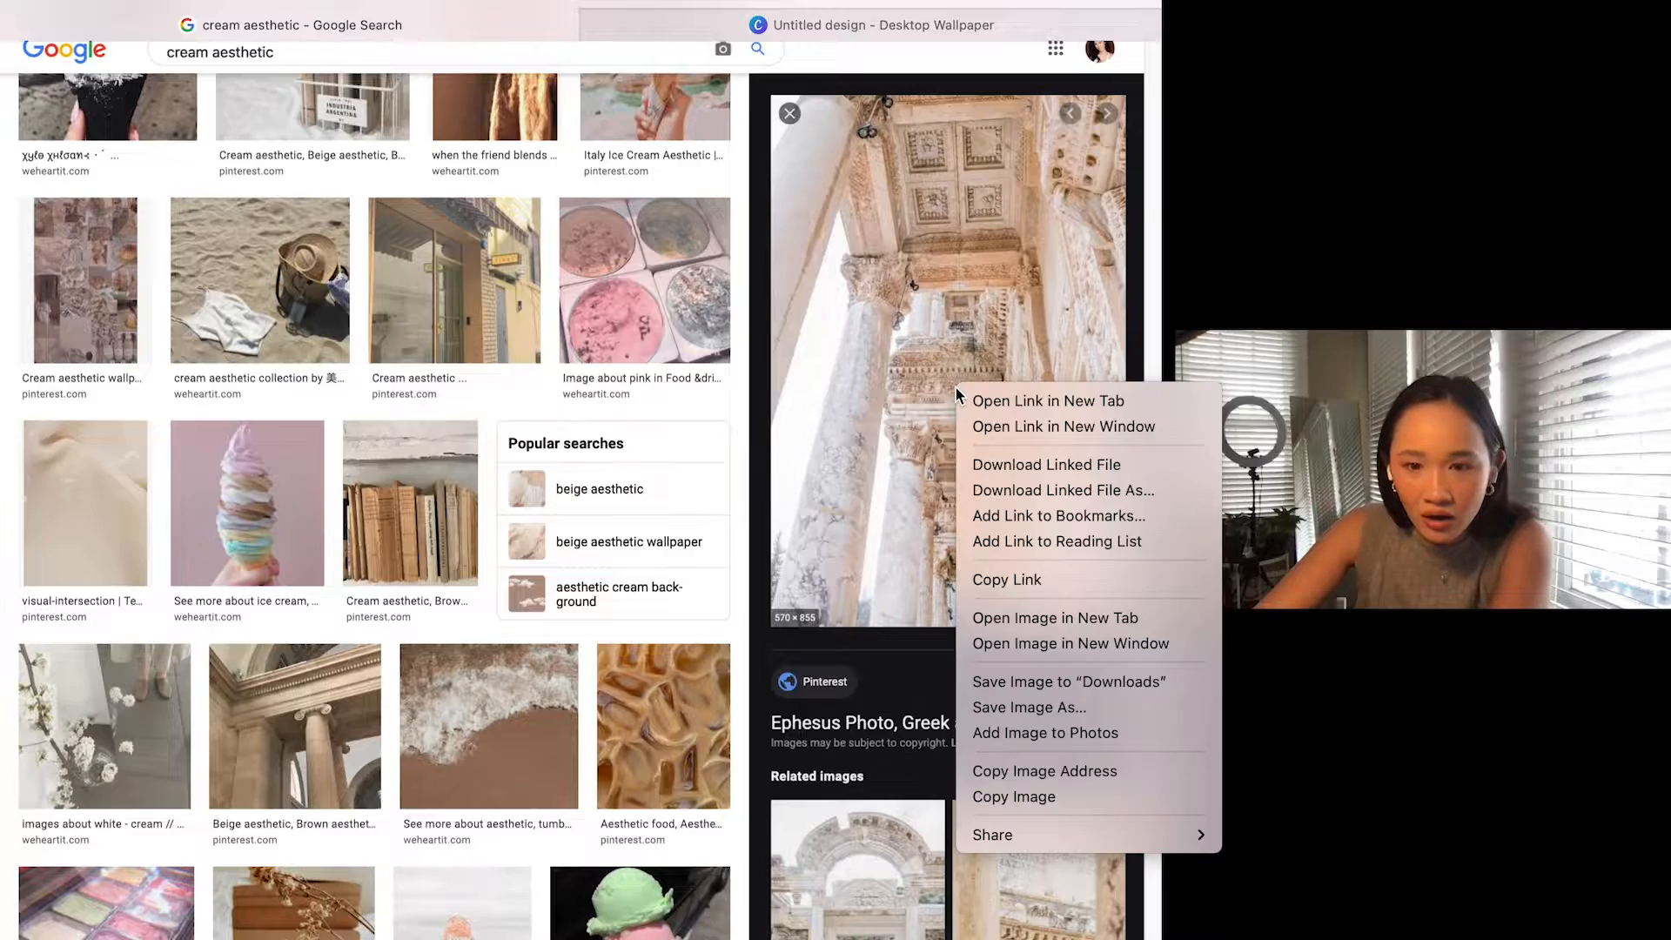
click(1030, 707)
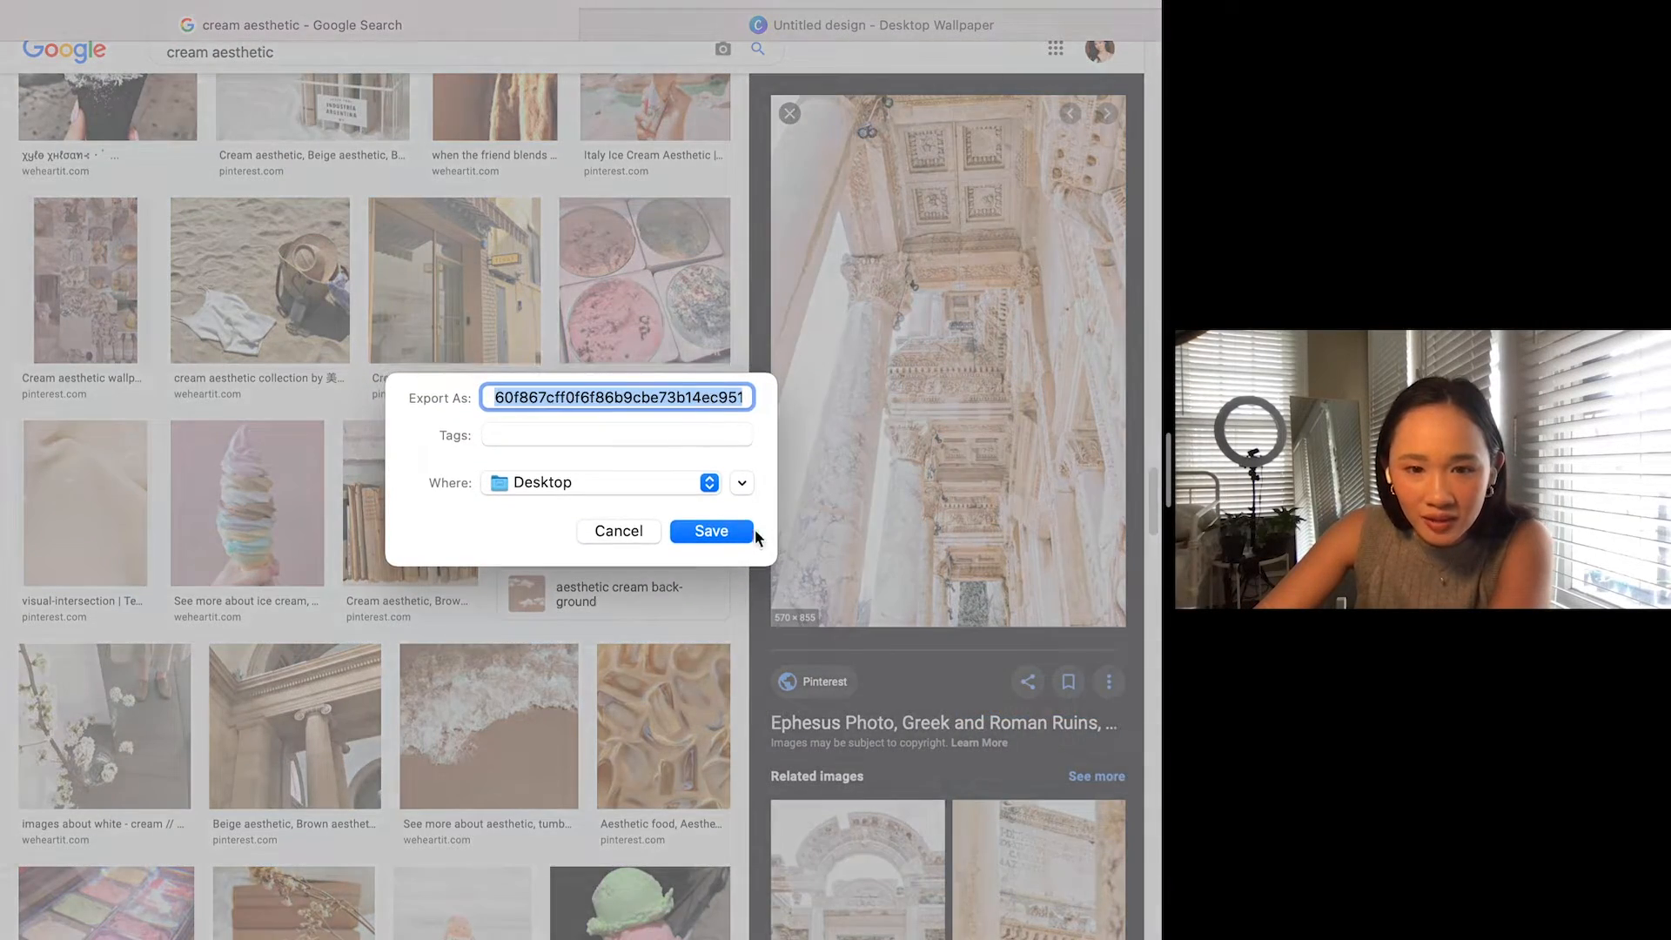
click(753, 531)
Step: Browse the images related to the Ephesus photo, previewing the white and gold palace staircase and its related pictures
scroll(1035, 564, down, 10)
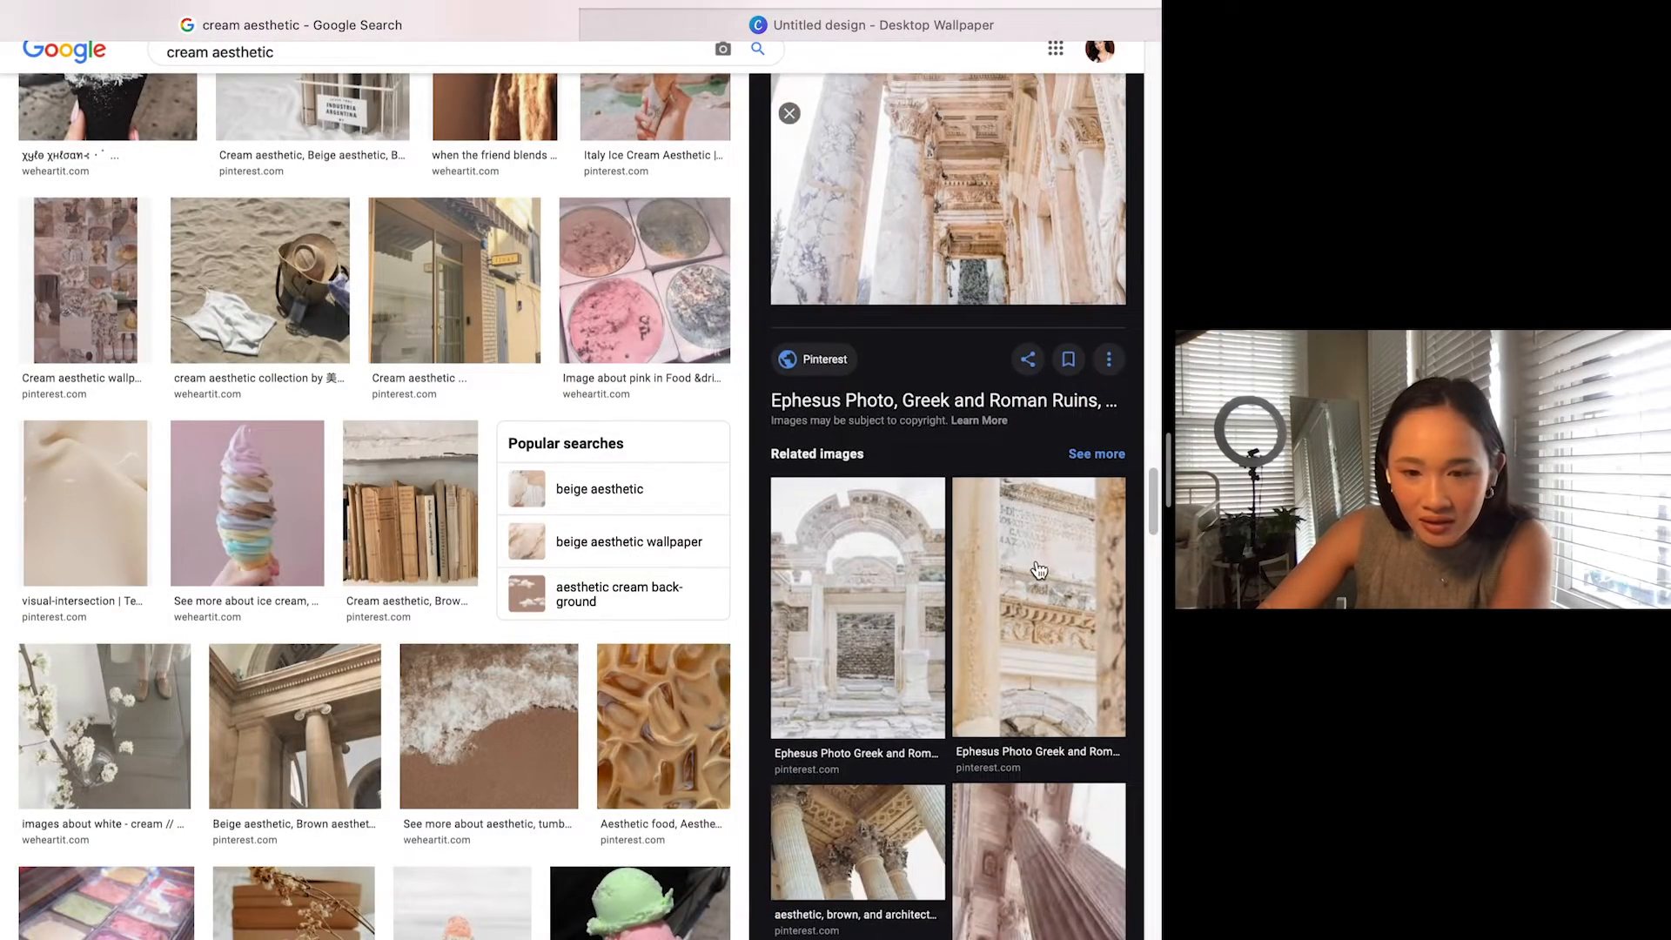
scroll(1037, 565, down, 5)
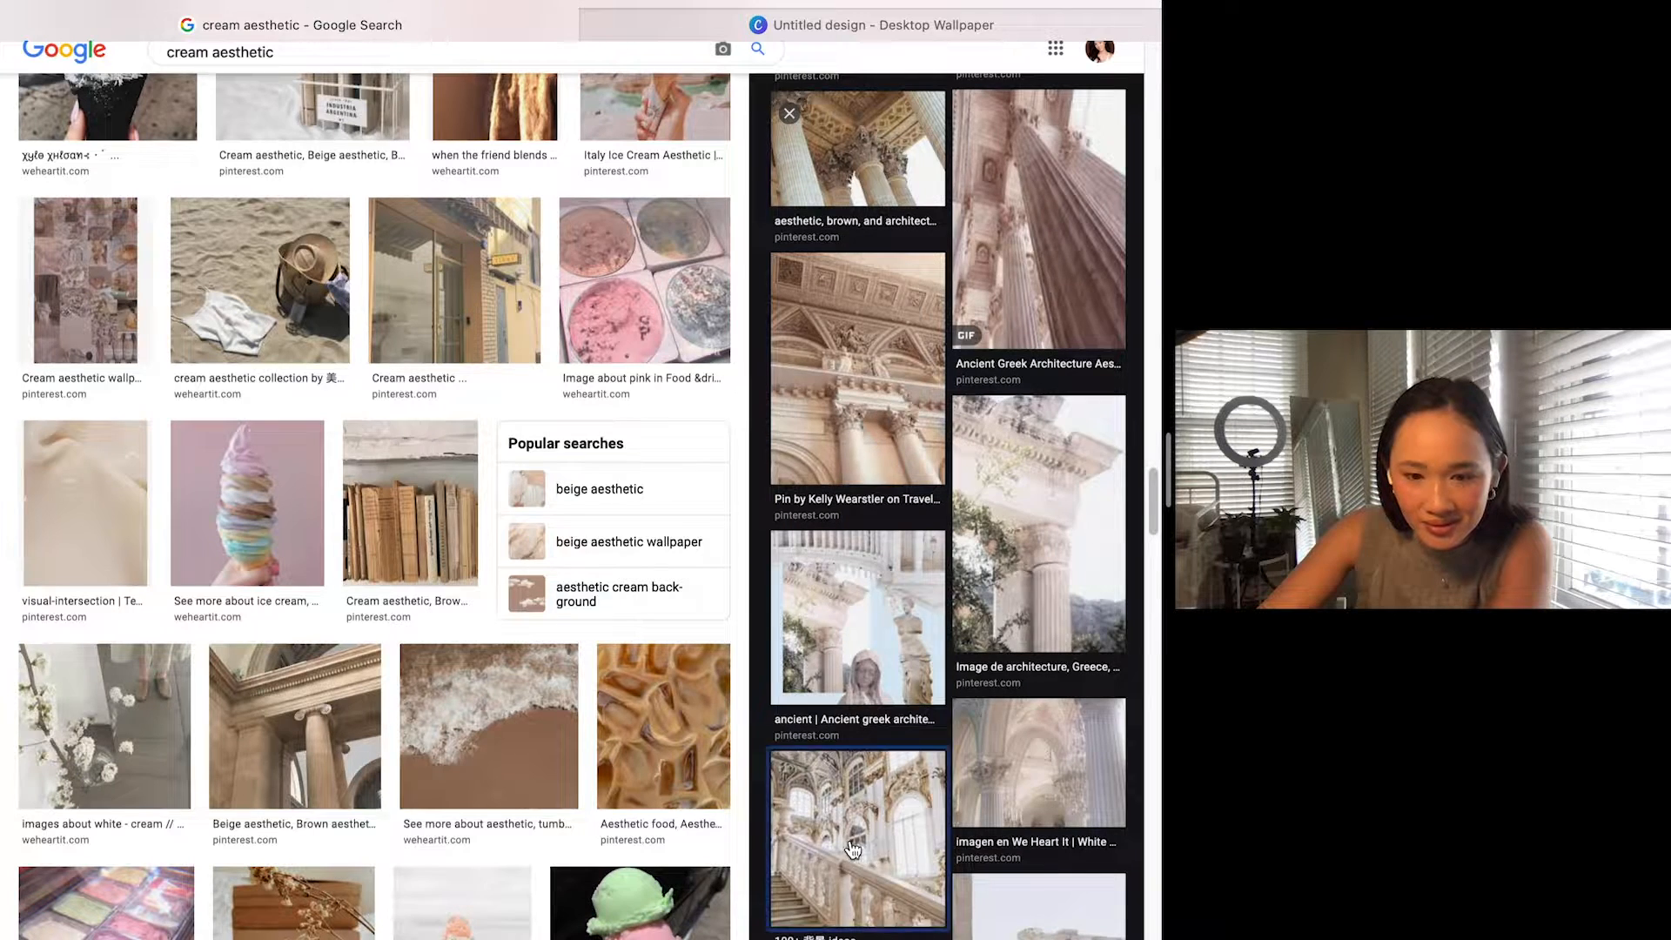
click(1037, 564)
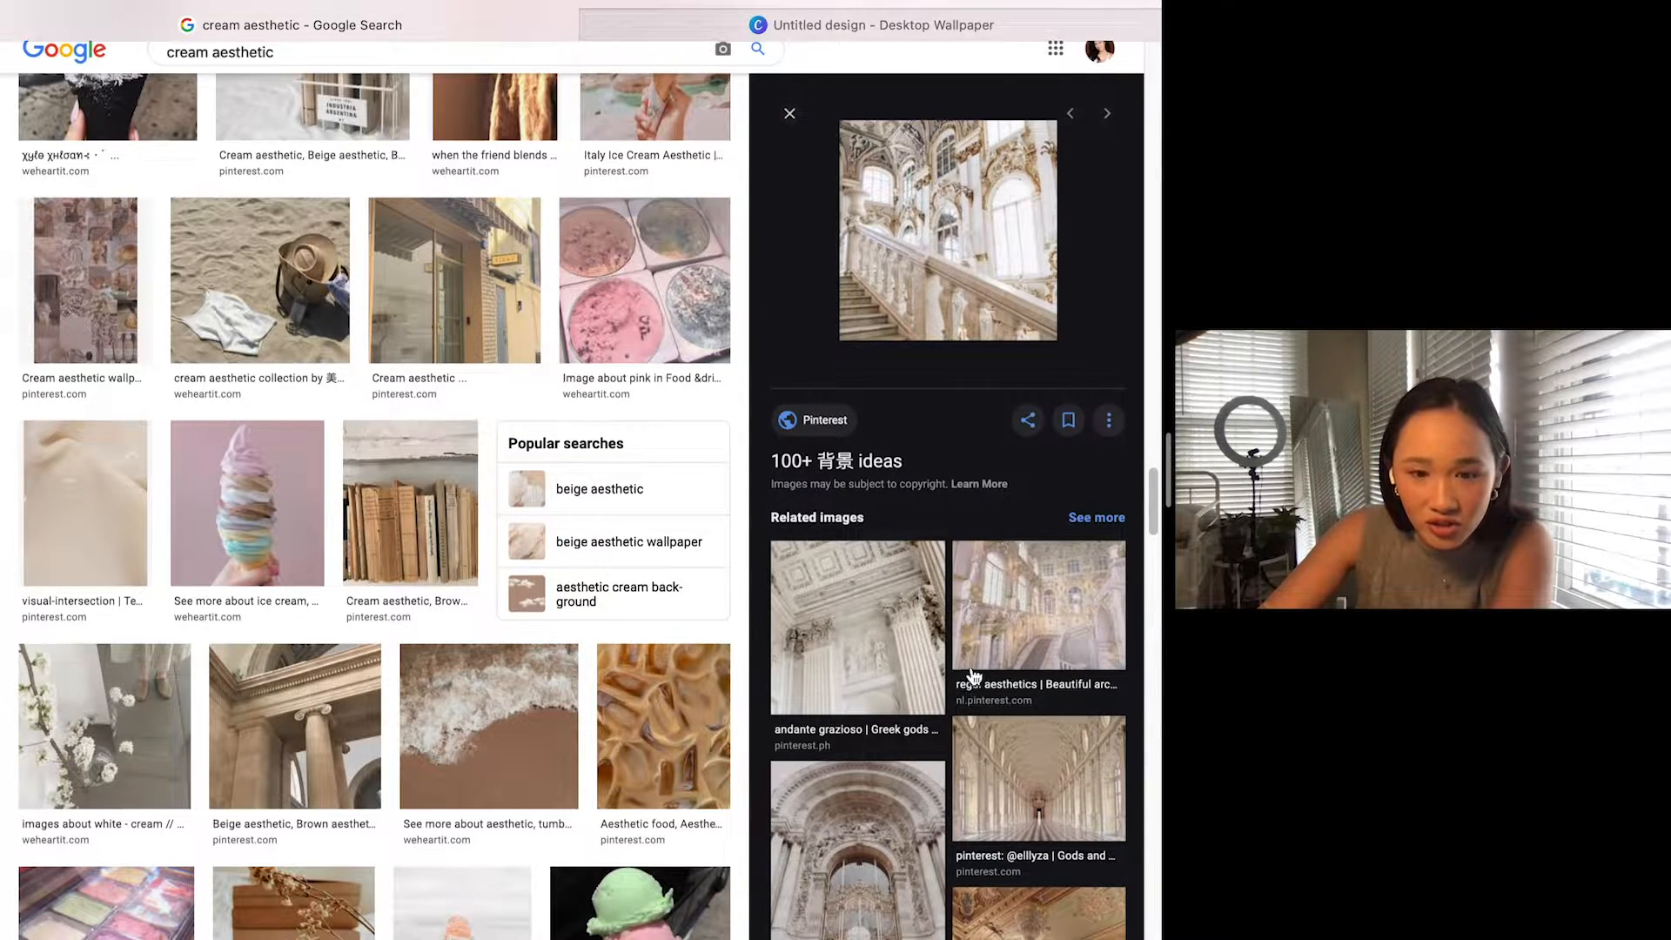
scroll(842, 786, down, 1)
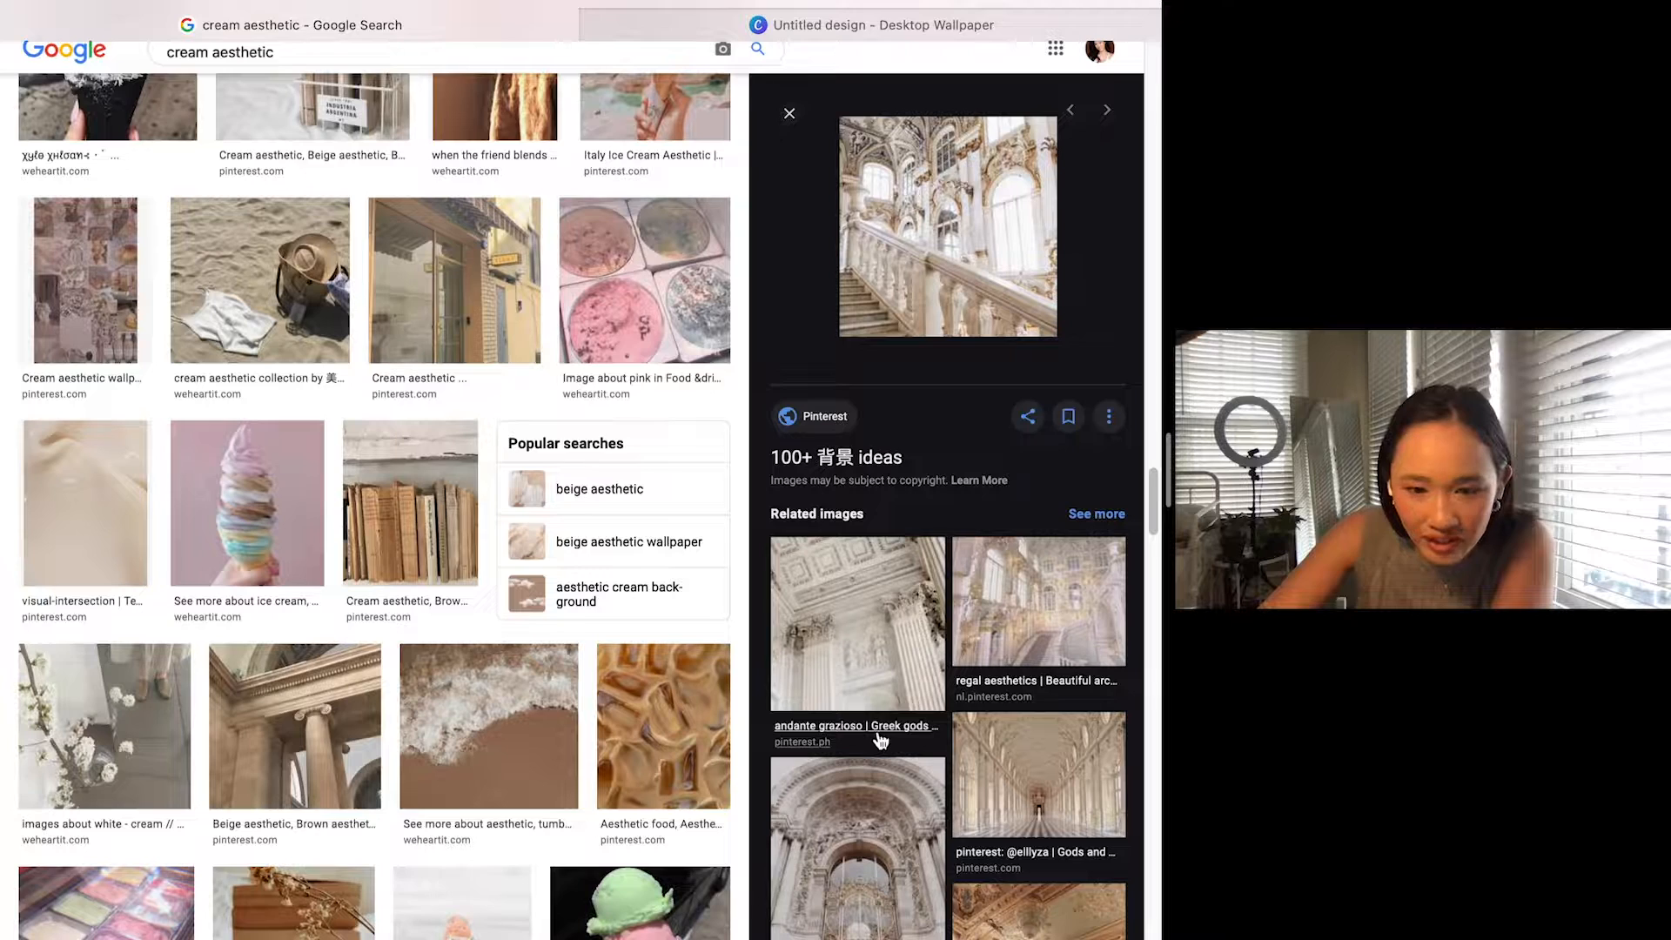
scroll(1085, 692, down, 1)
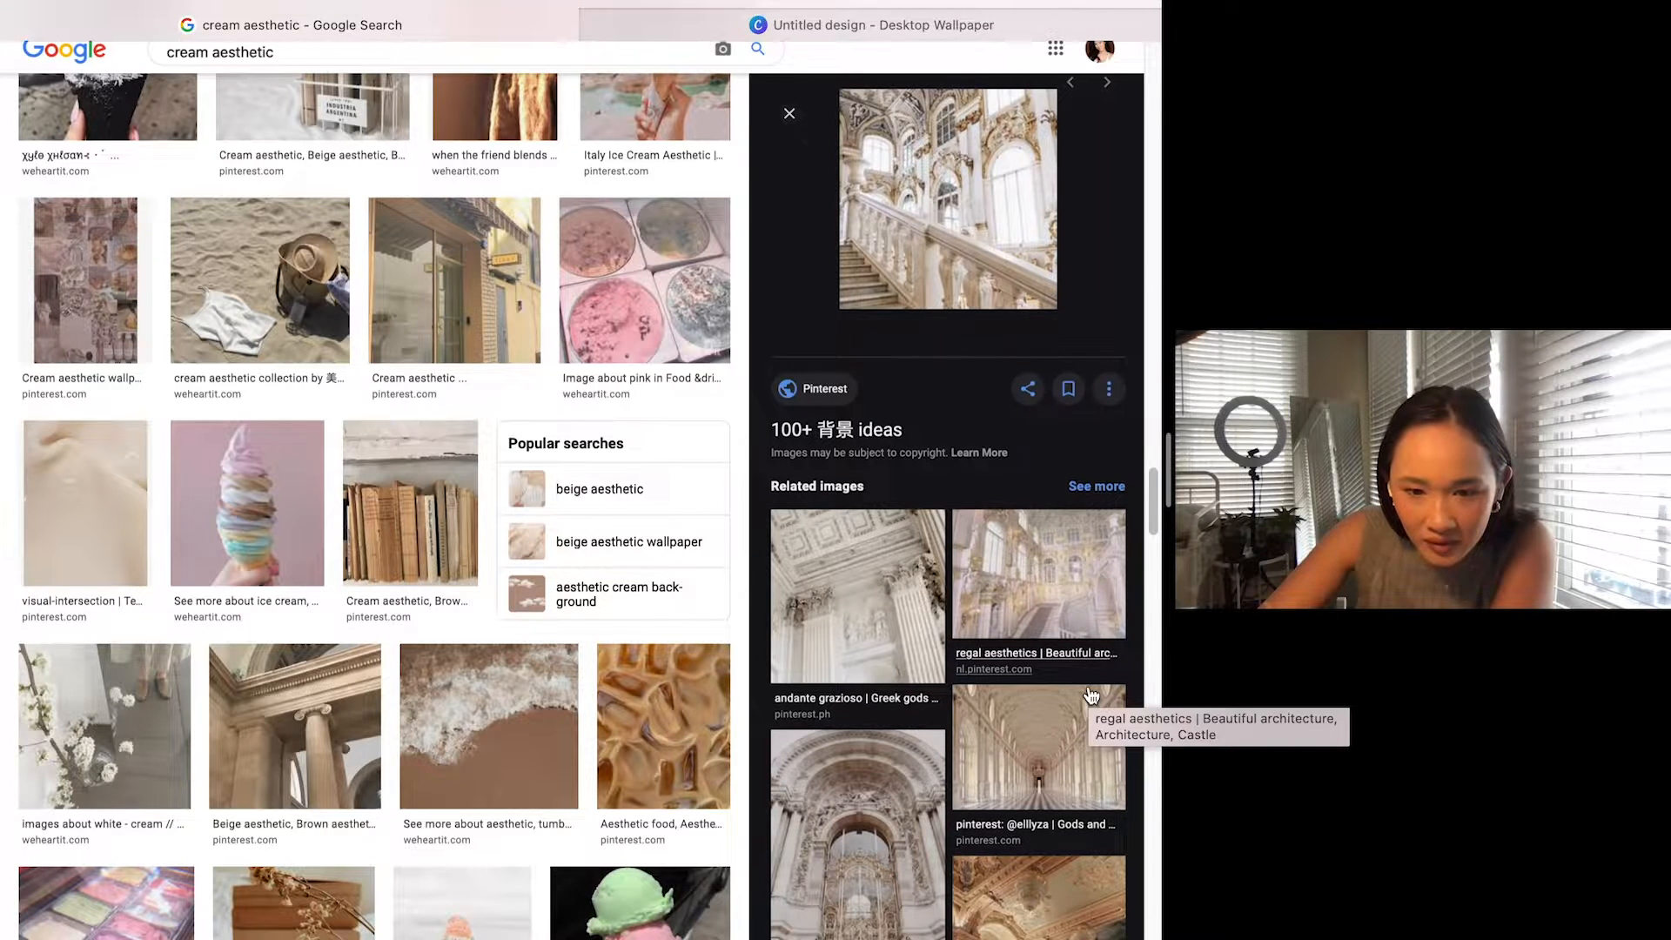
scroll(1084, 681, down, 3)
scroll(1084, 685, down, 2)
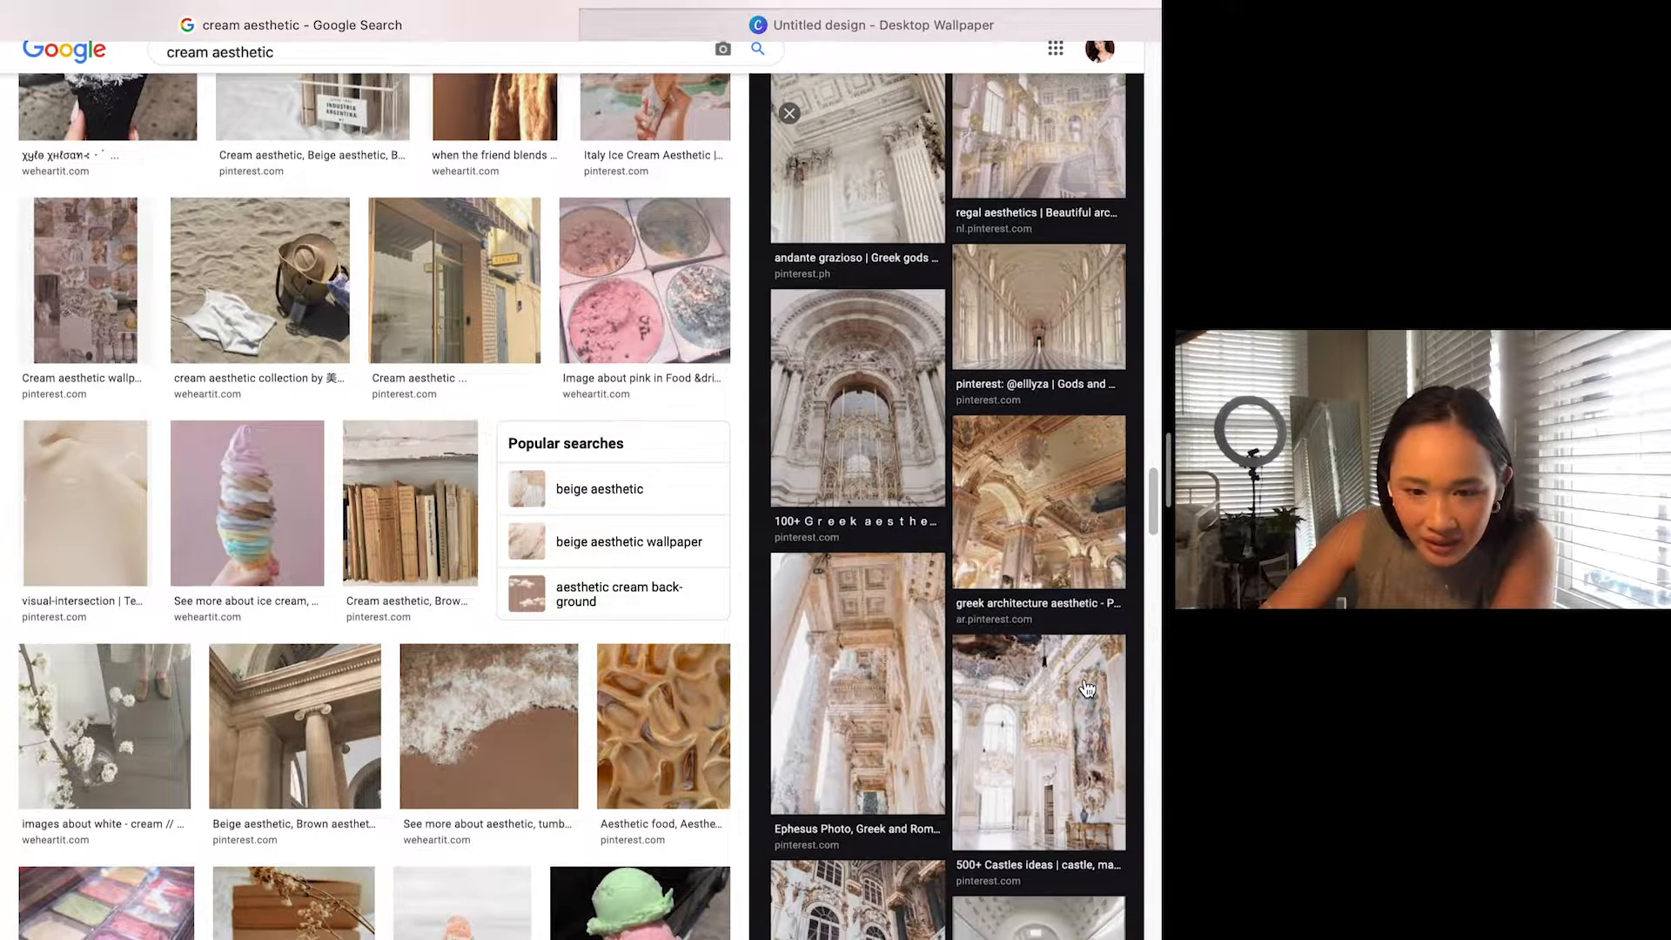
Step: Replace the image search query with "greek cream aesthetic" and run the search
scroll(498, 574, up, 20)
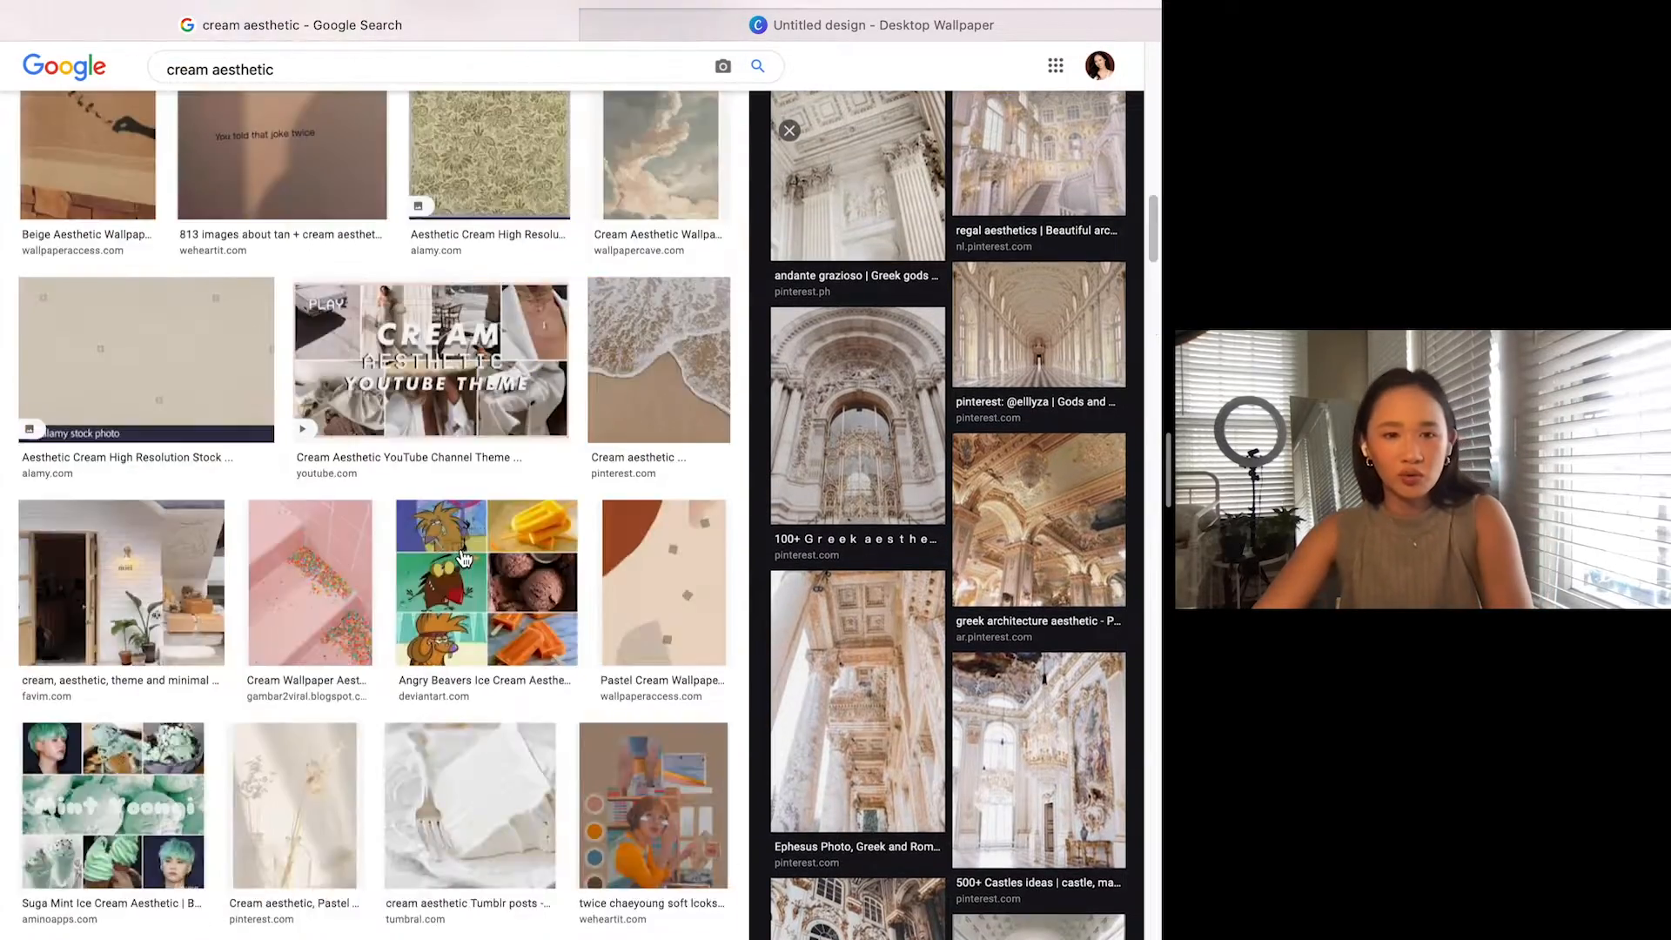
key(super+a)
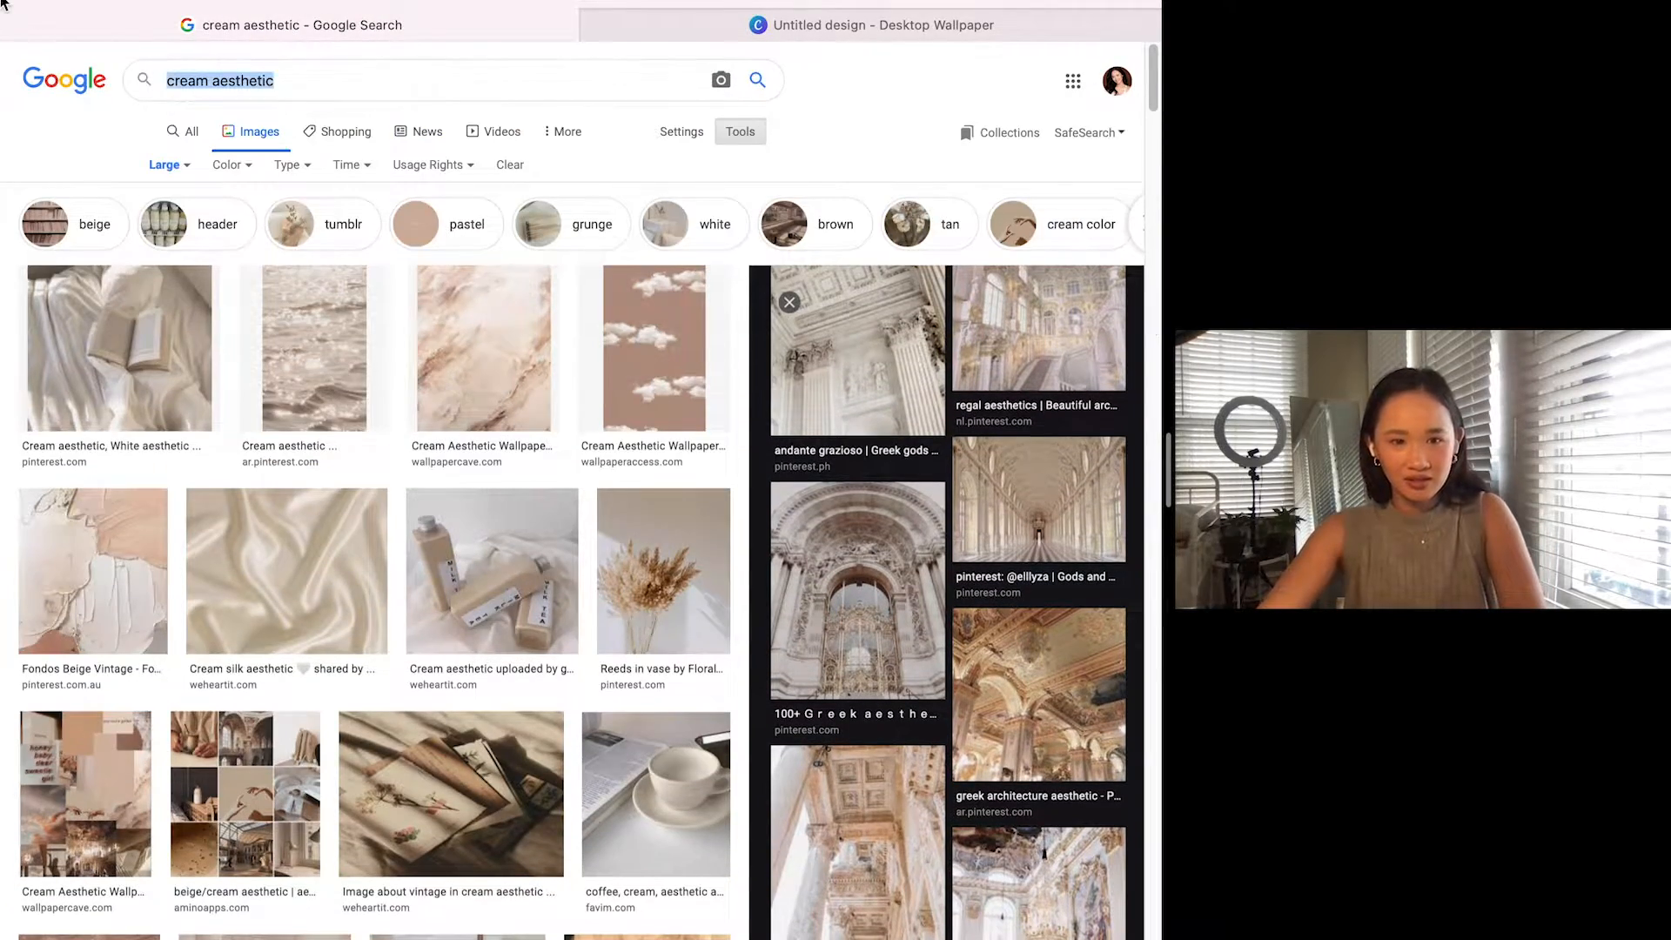
text(a)
key(ctrl+super+1)
key(ctrl+super+1)
text(cream aes)
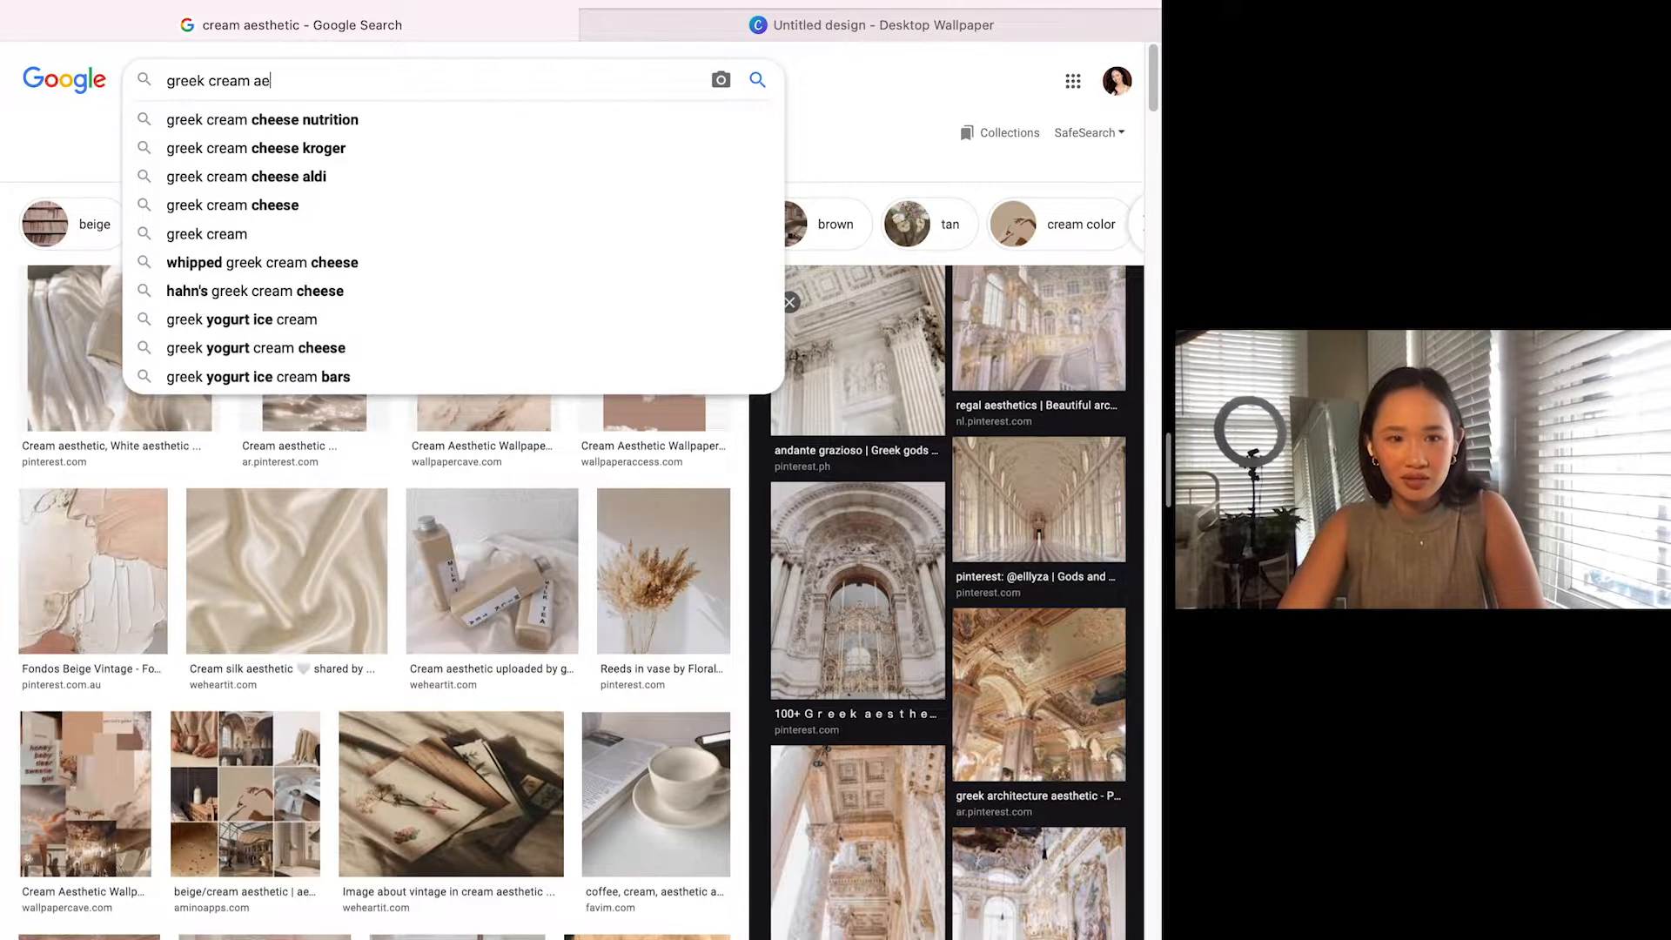
text(thetic)
key(Return)
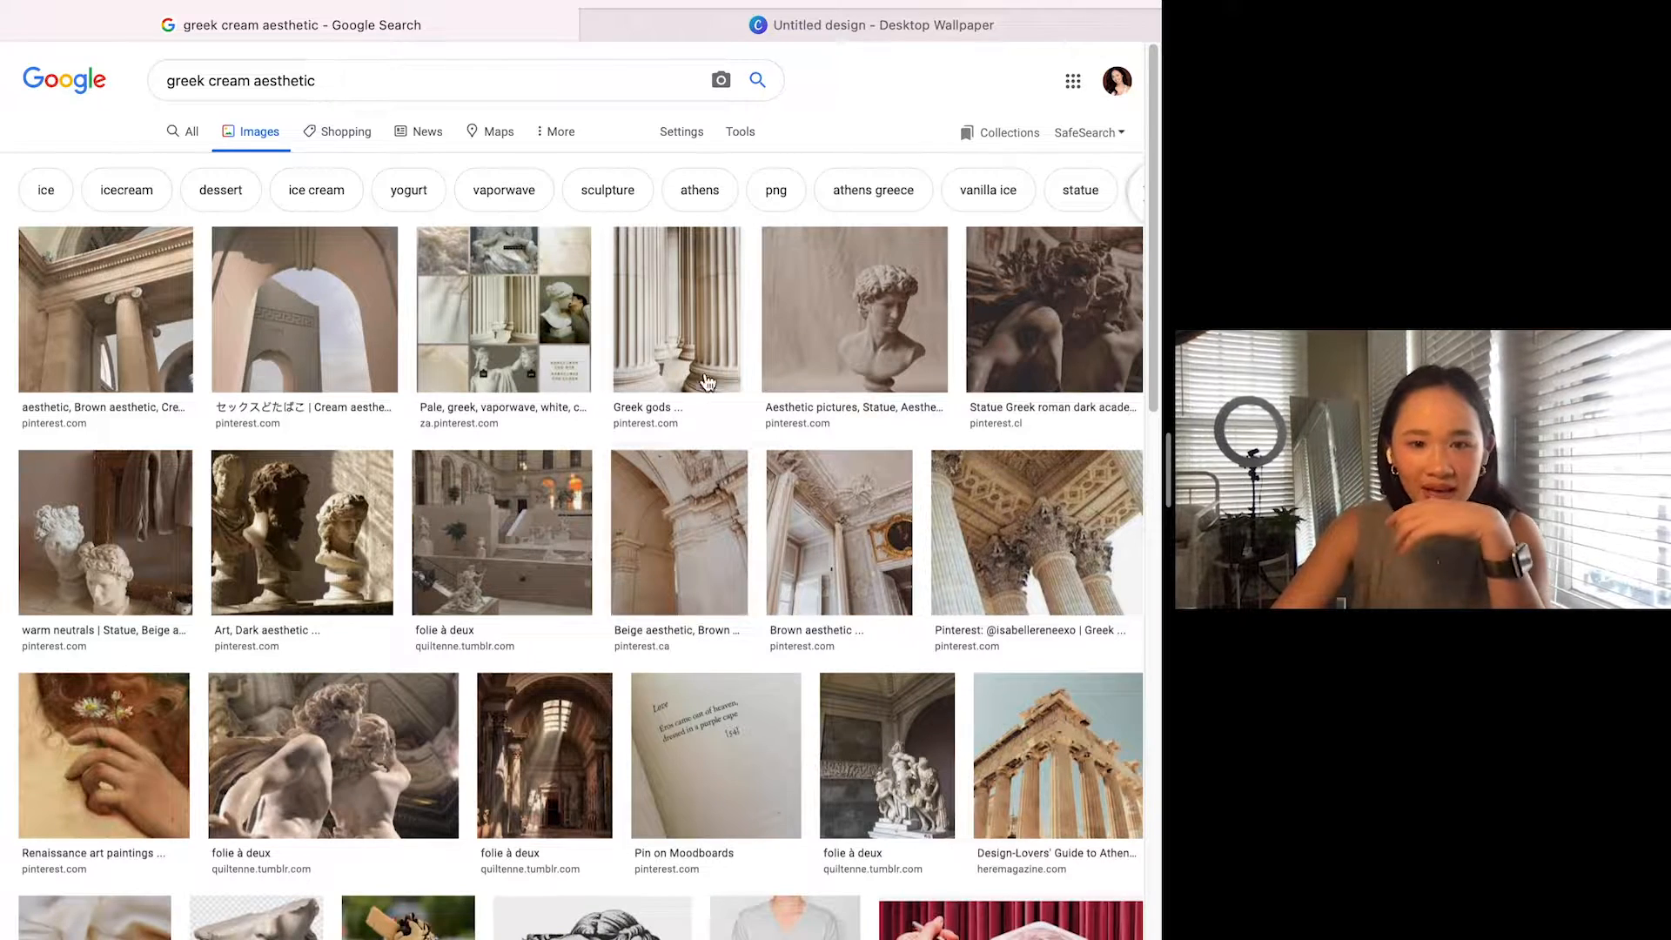
Step: Save the 1080 × 1350 Pinterest photo of the ornate cream room with a gold-framed portrait to the Desktop
click(851, 536)
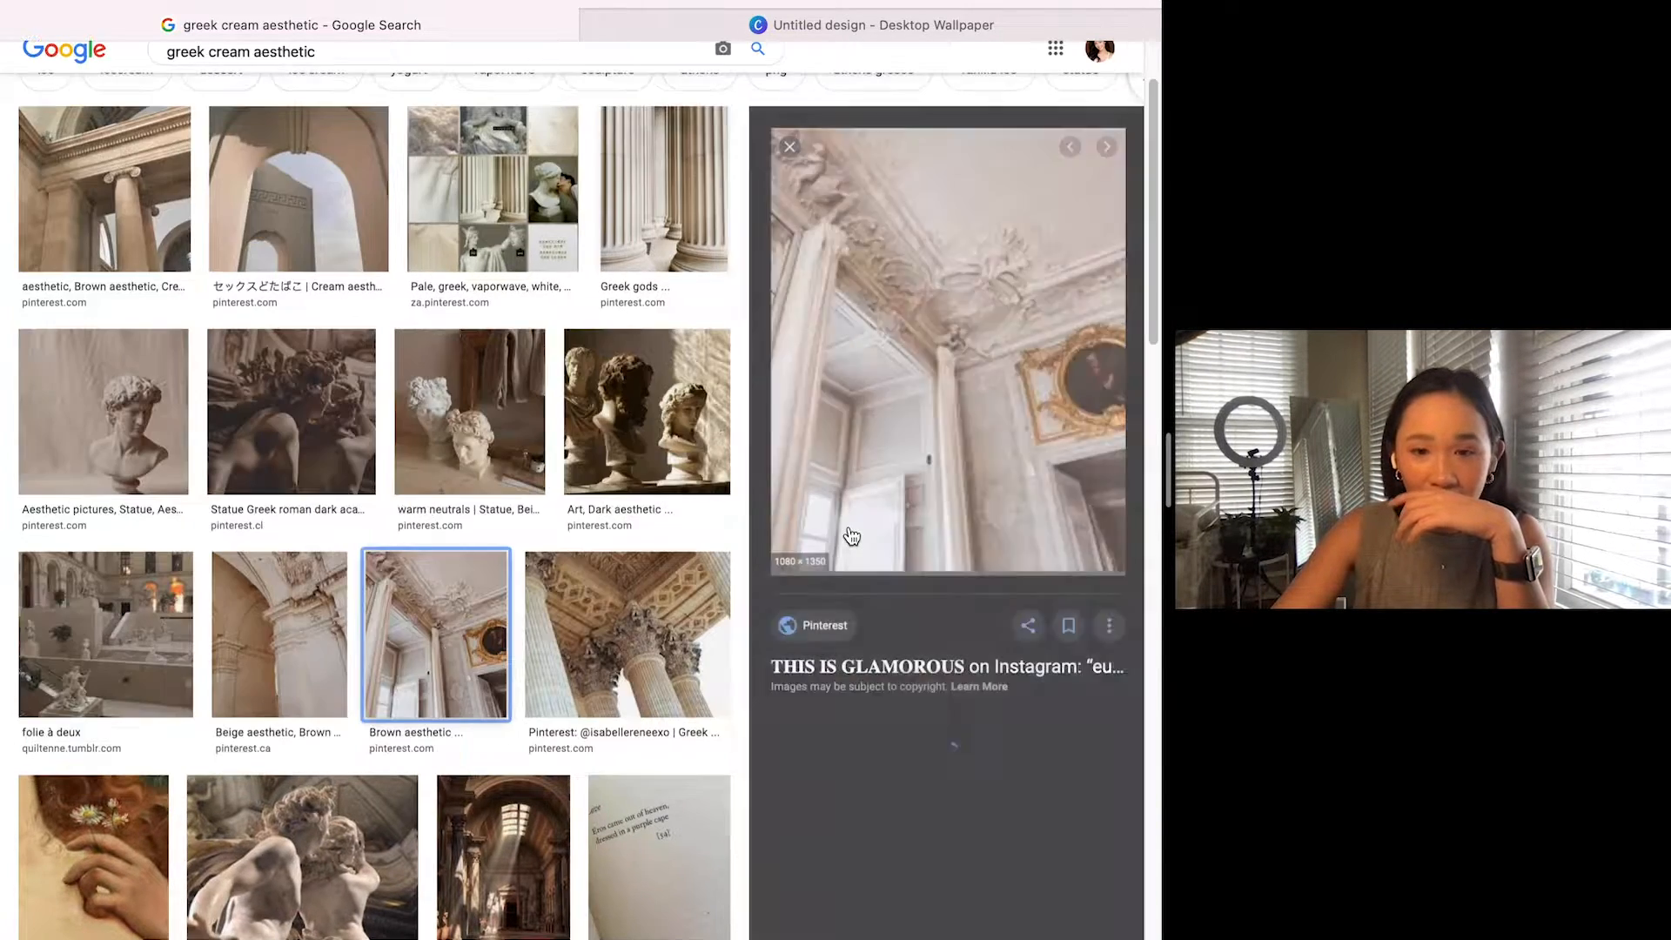
right_click(956, 393)
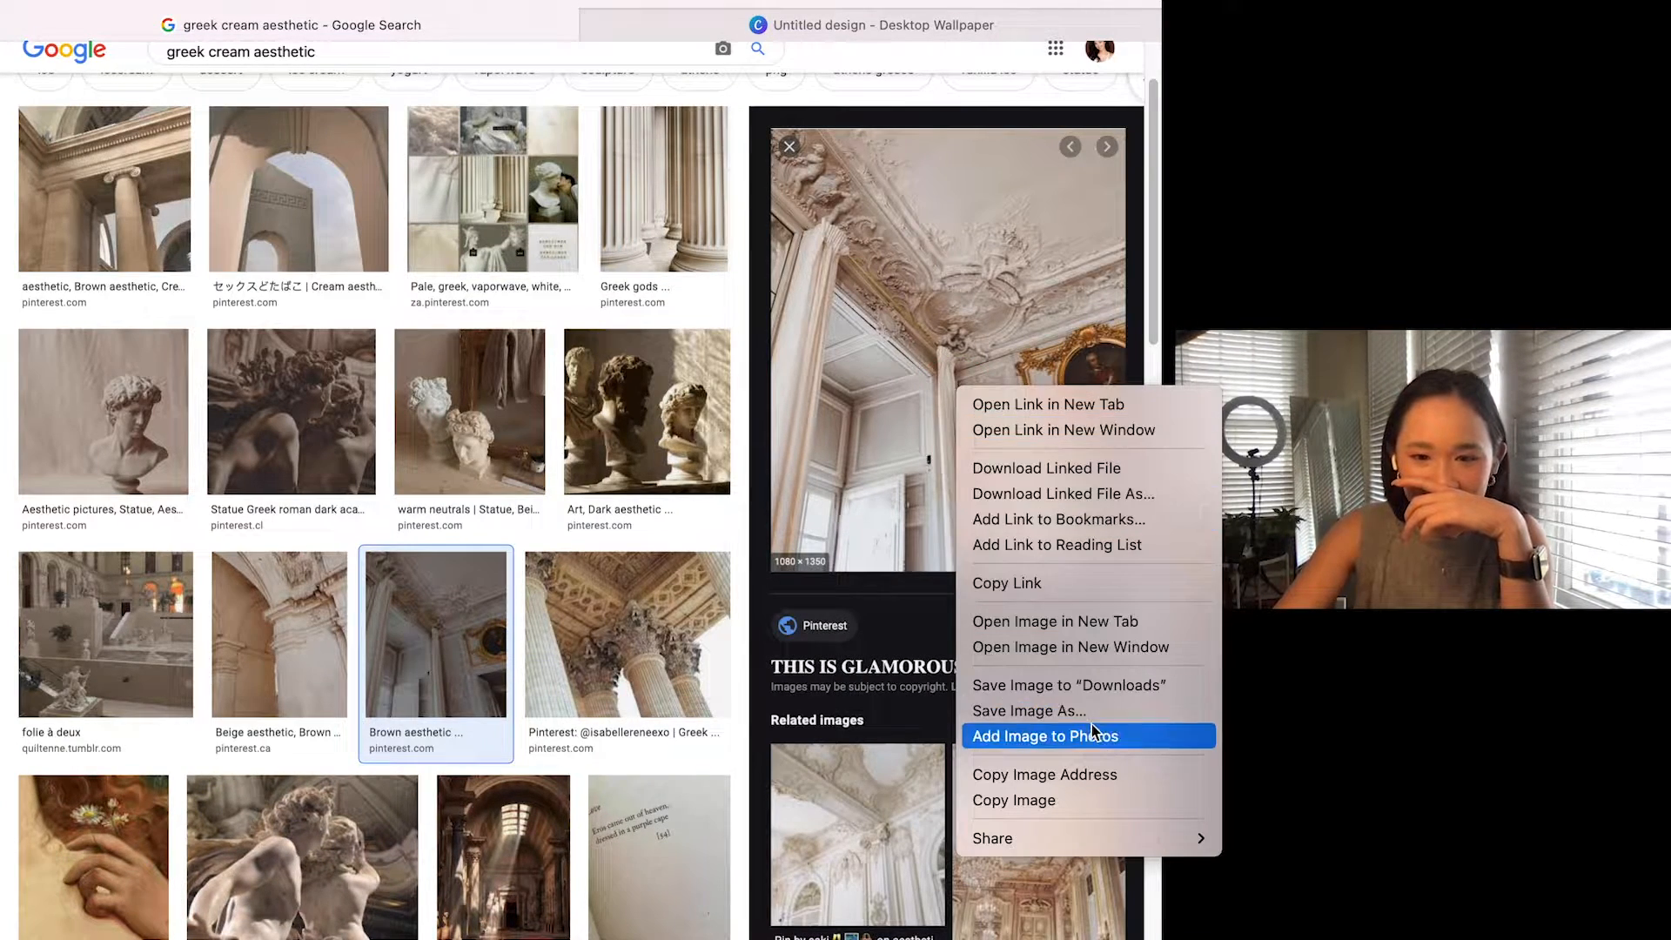
click(1044, 709)
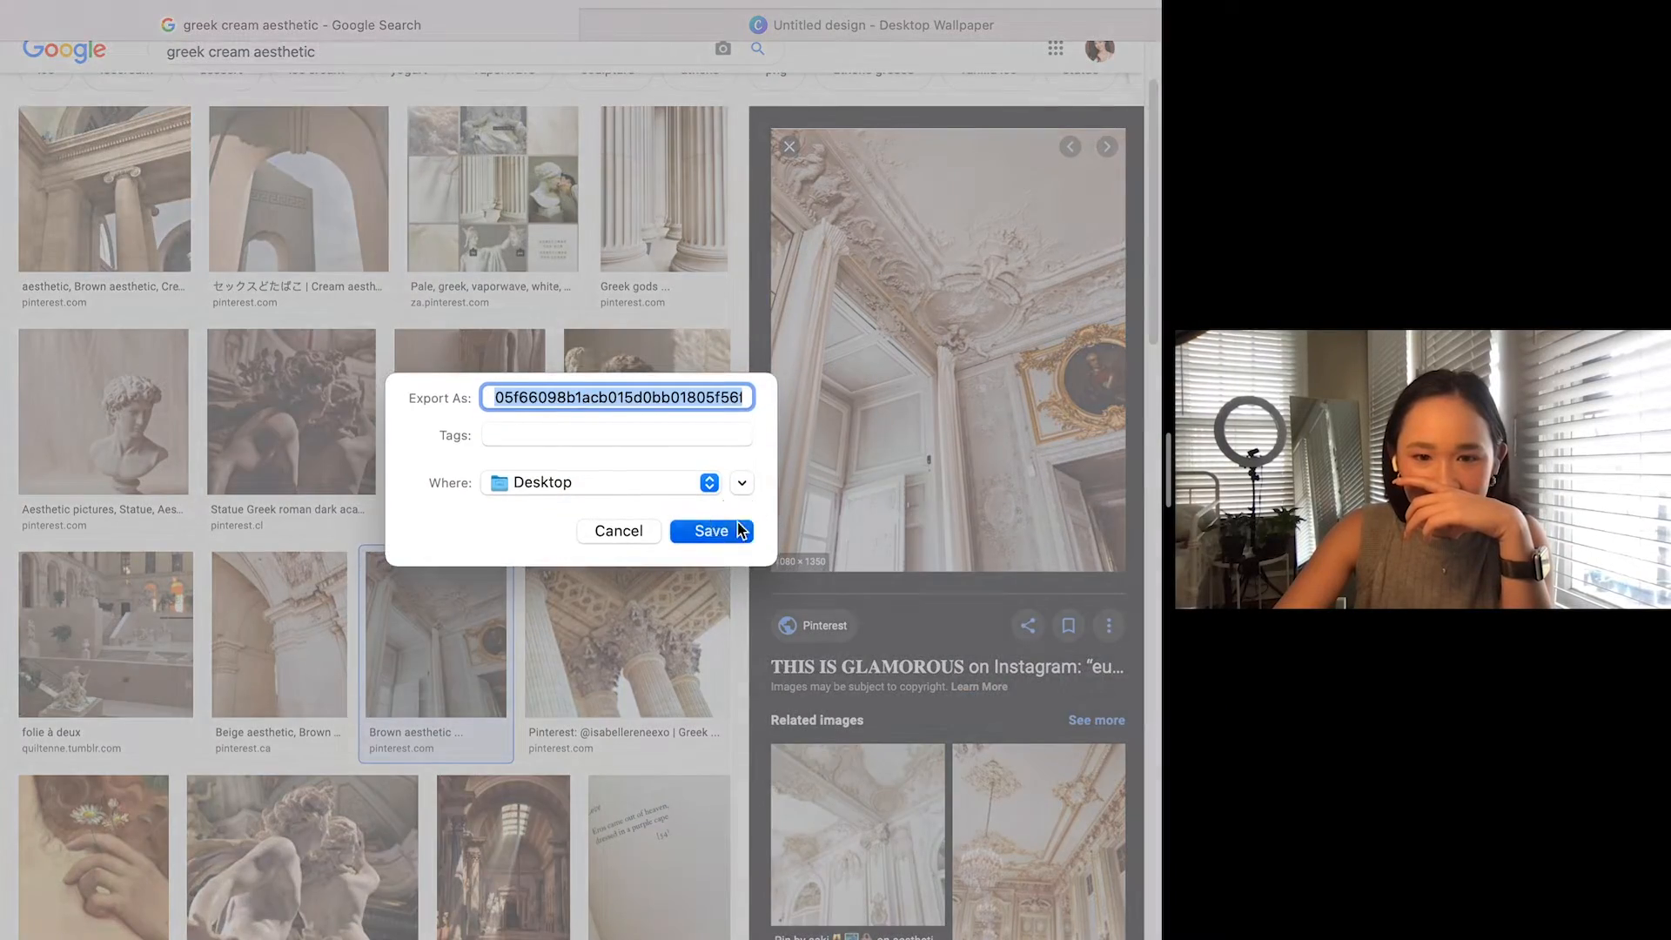
click(738, 530)
scroll(400, 653, down, 10)
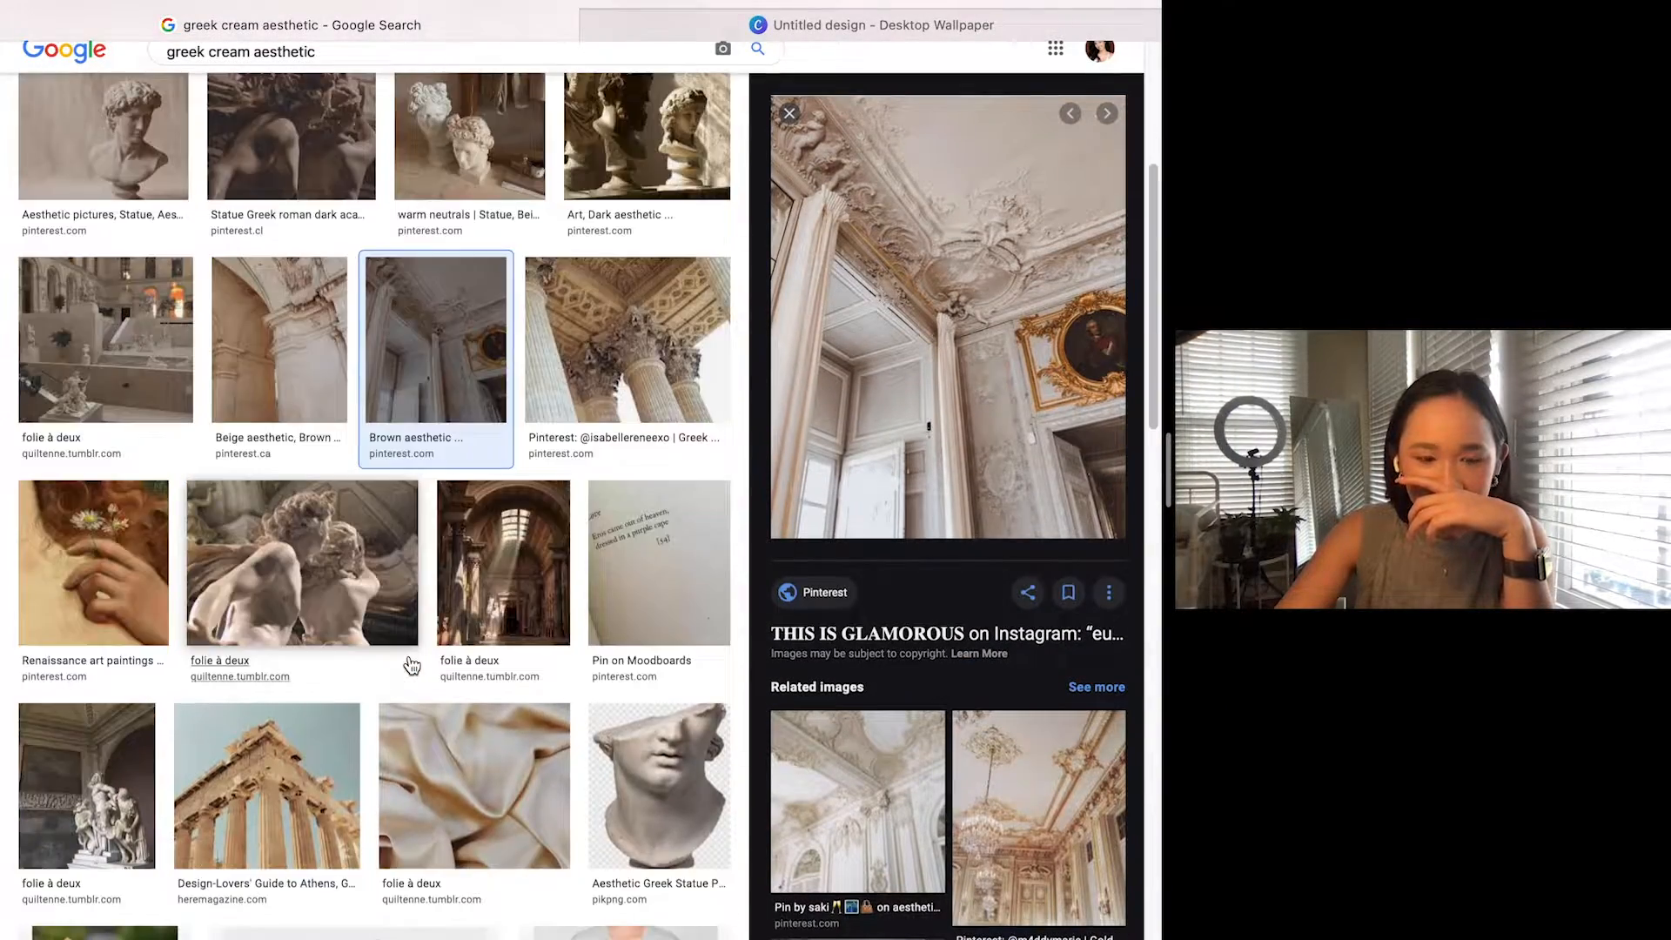
scroll(347, 734, down, 10)
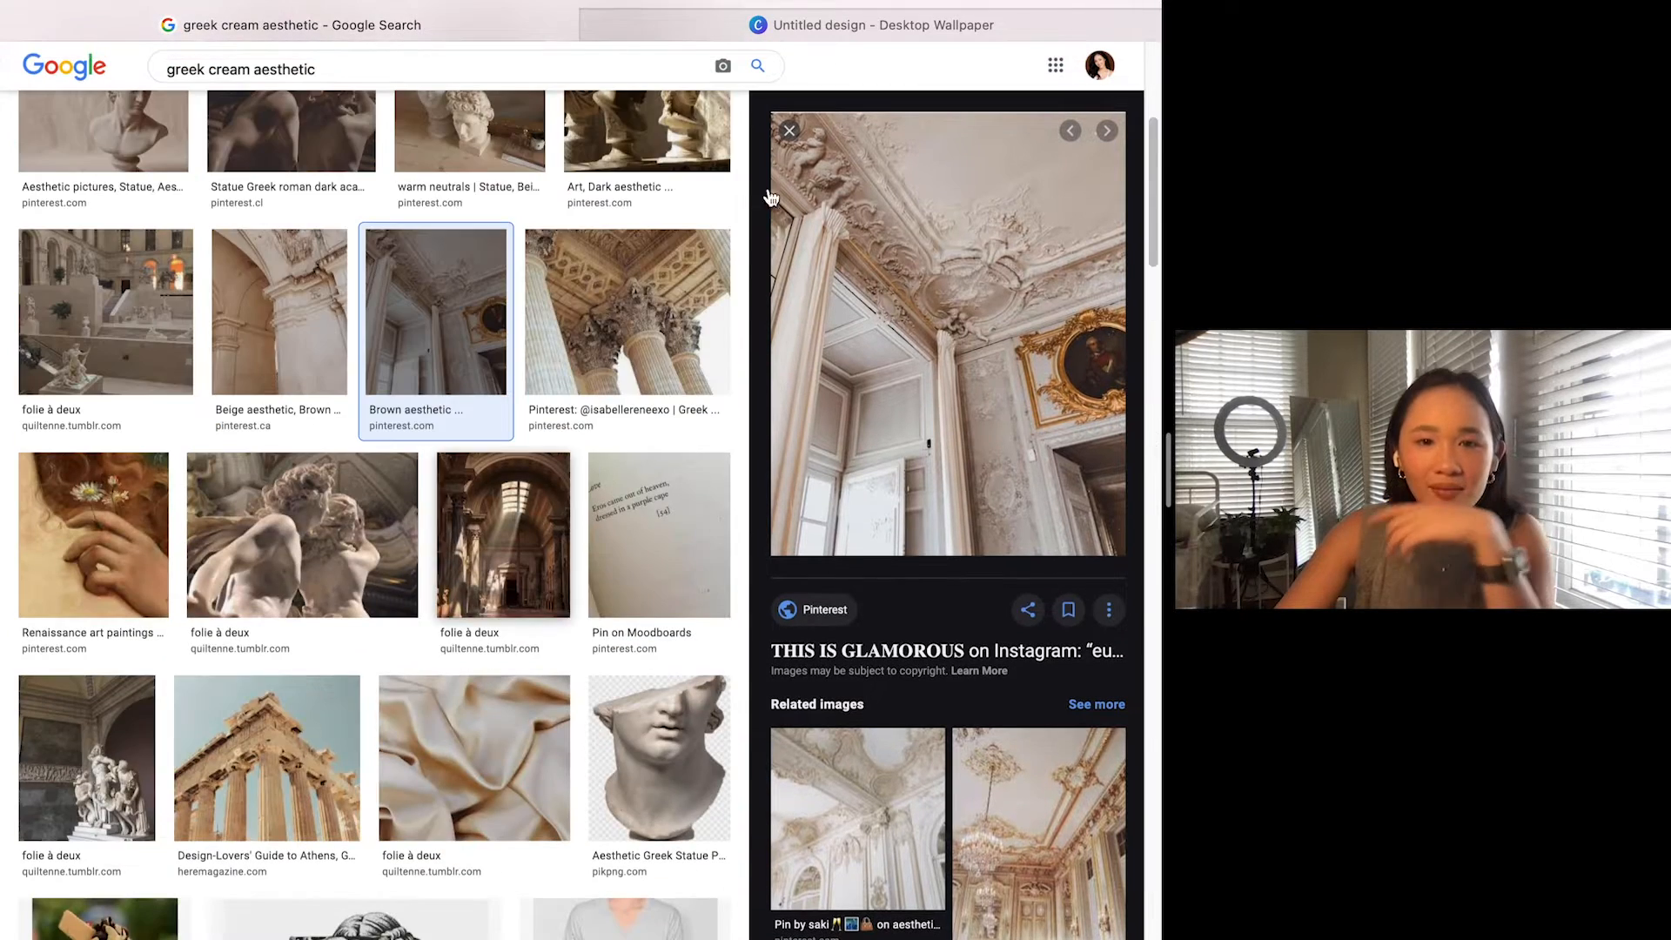
Step: Switch to the Canva wallpaper design and upload the painted cloud image from the device's Desktop folder
click(813, 24)
click(65, 342)
click(57, 248)
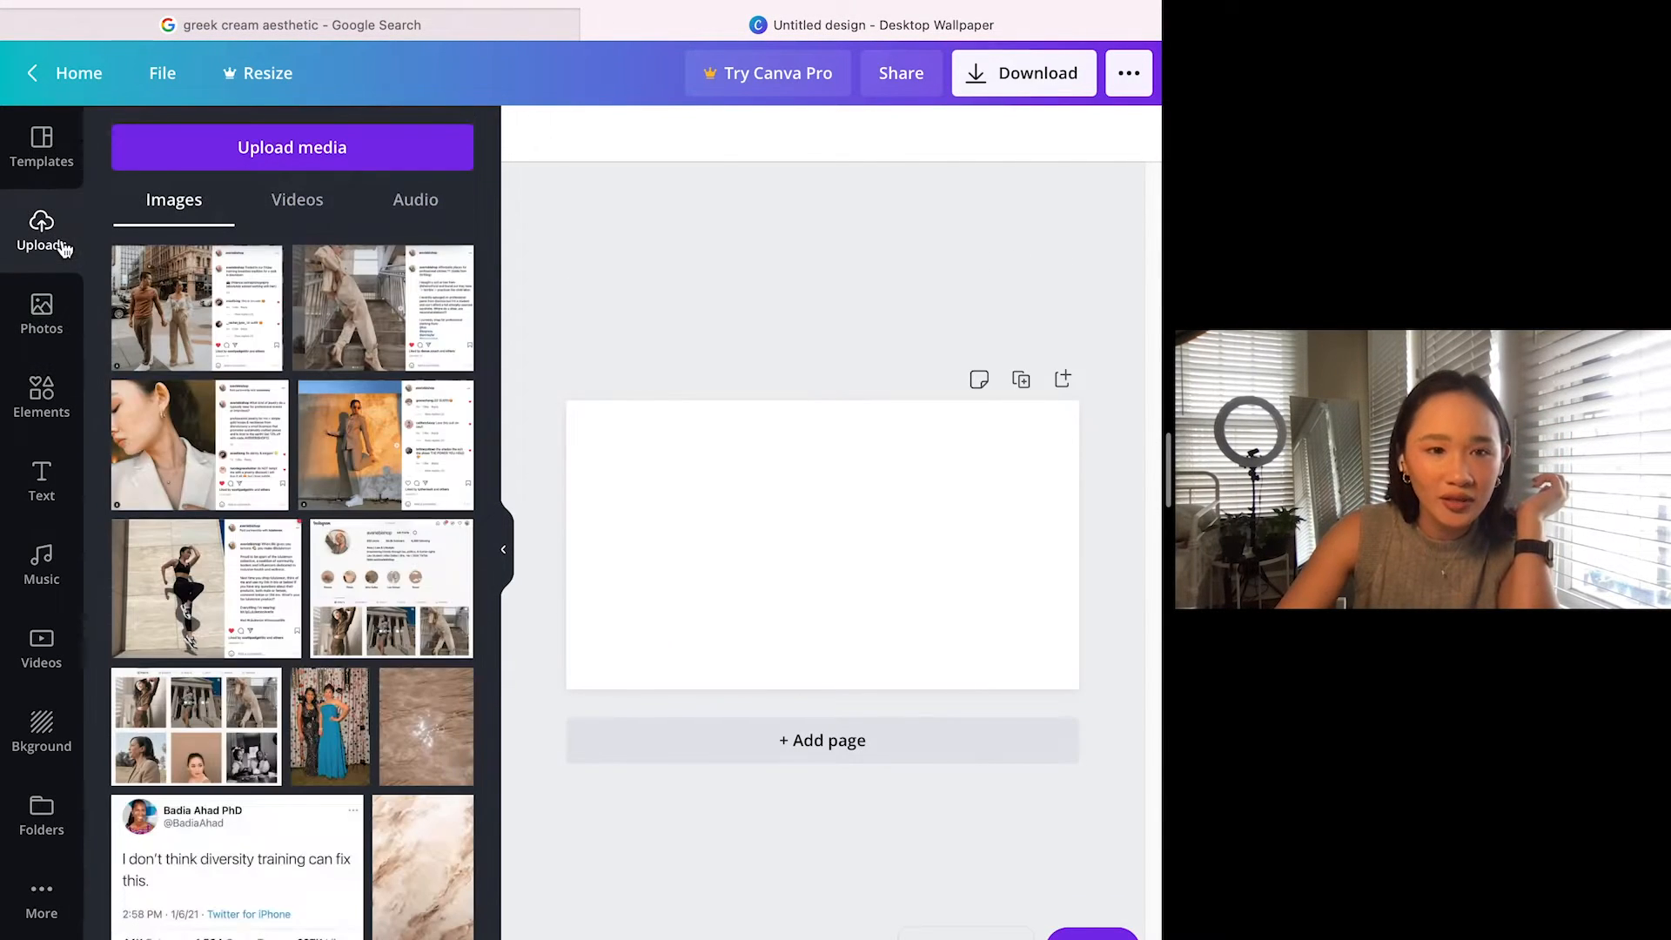
click(415, 146)
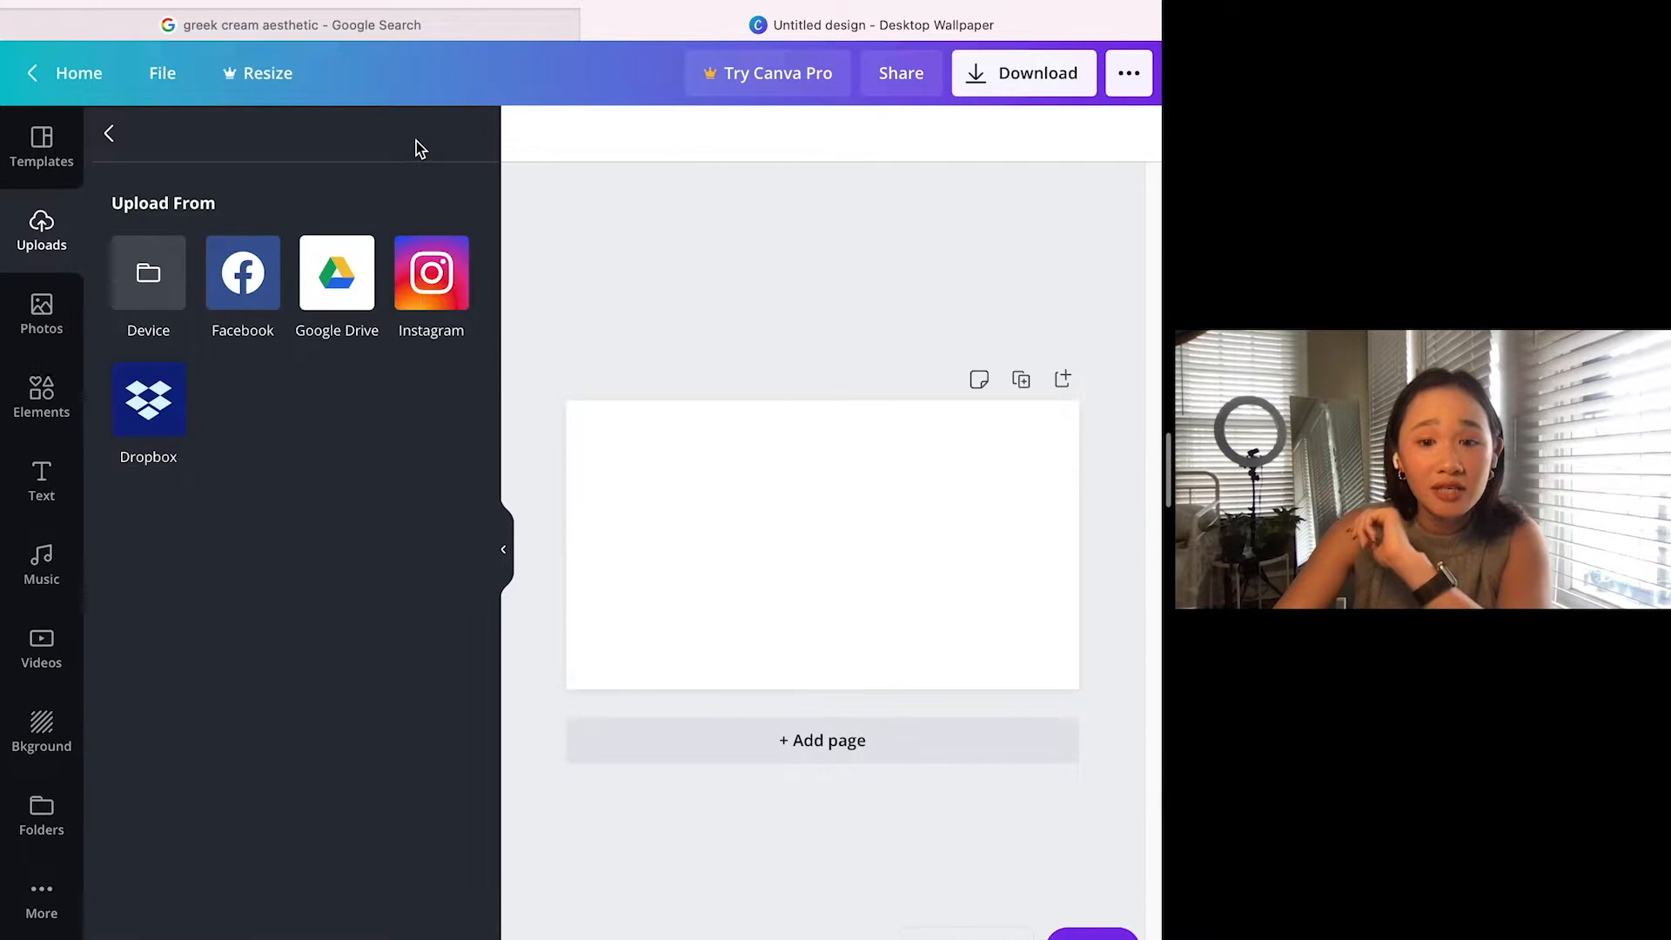
click(133, 278)
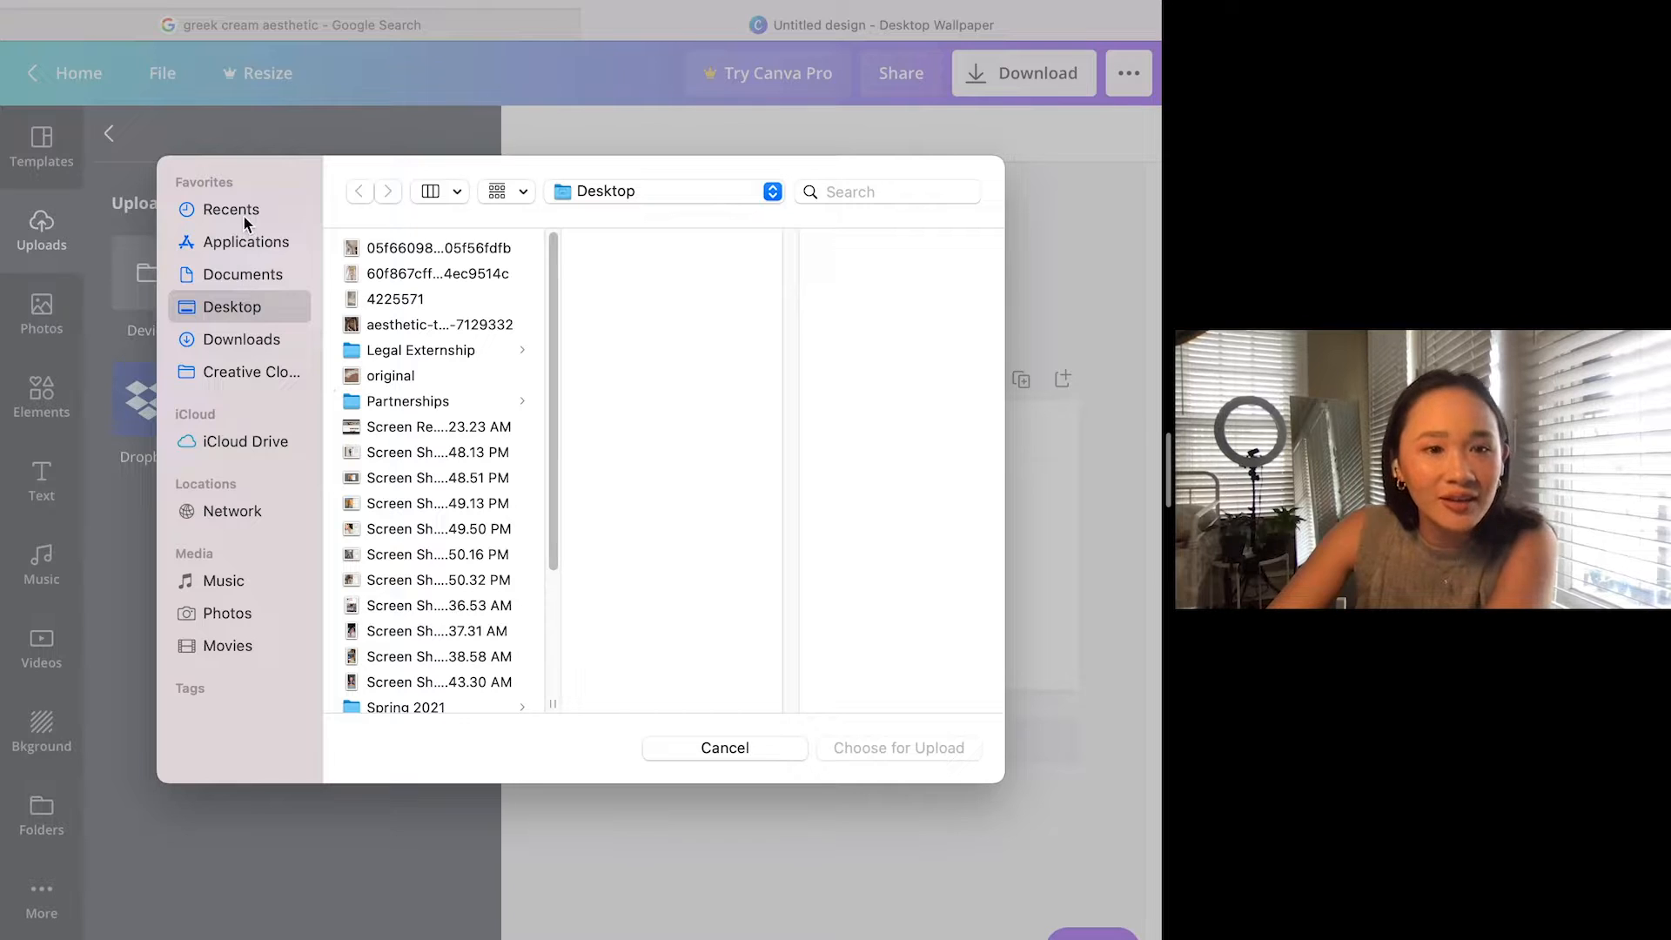
key(Escape)
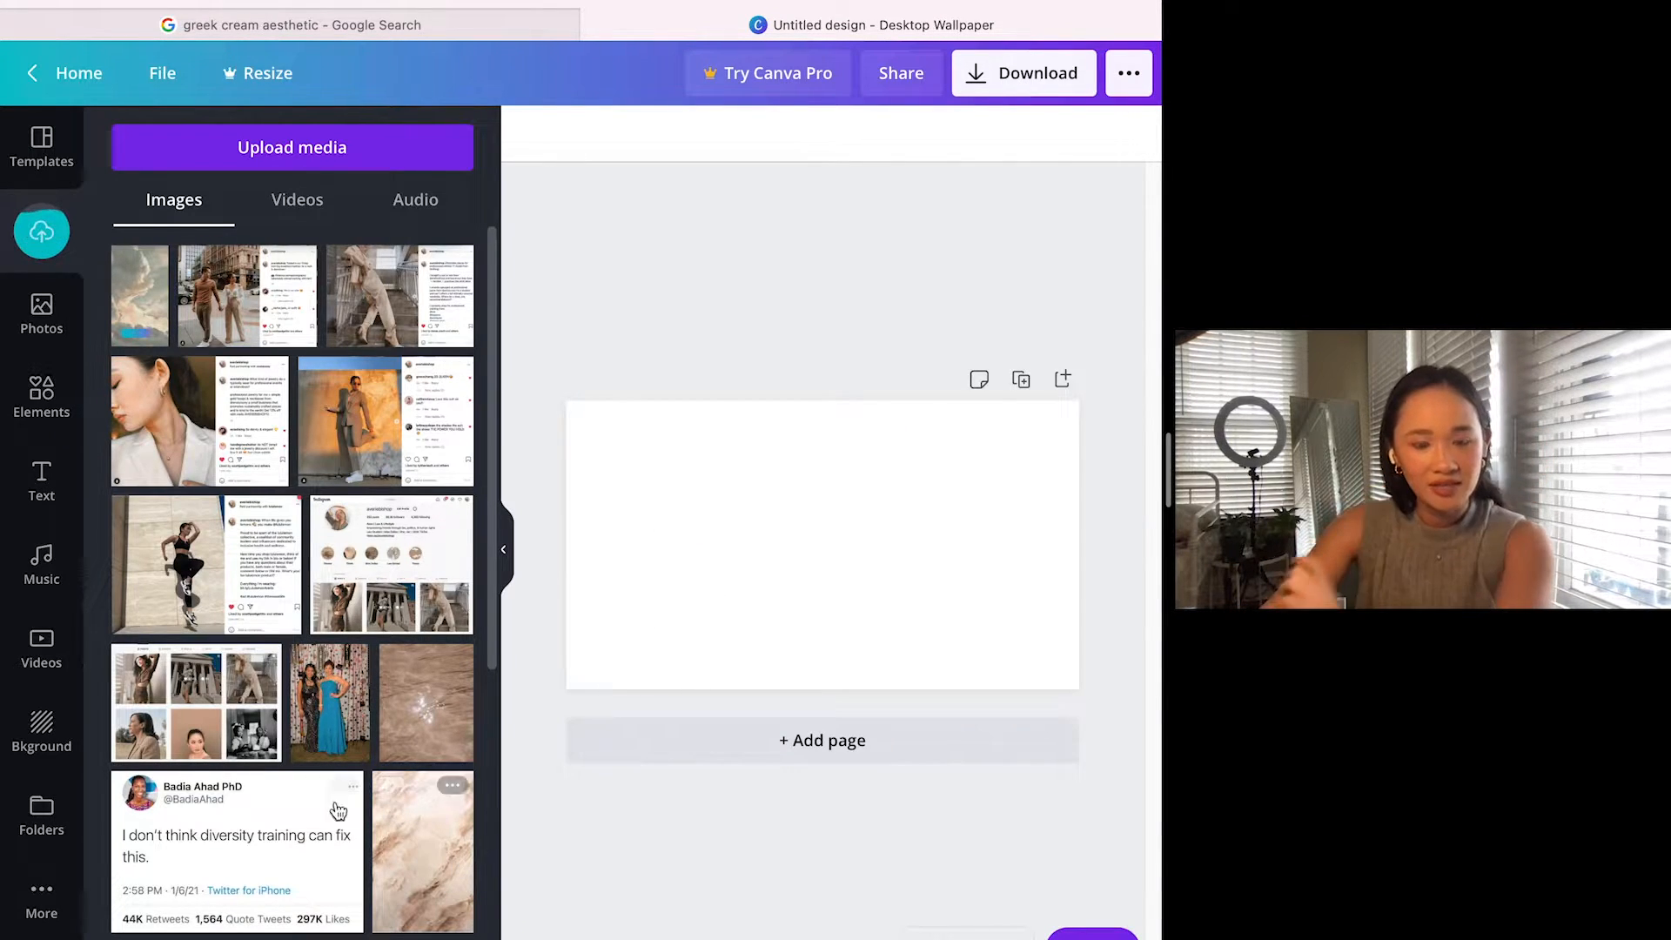
Step: Place the uploaded cream silk fabric image on the blank wallpaper page, slightly below its centre
scroll(192, 730, down, 3)
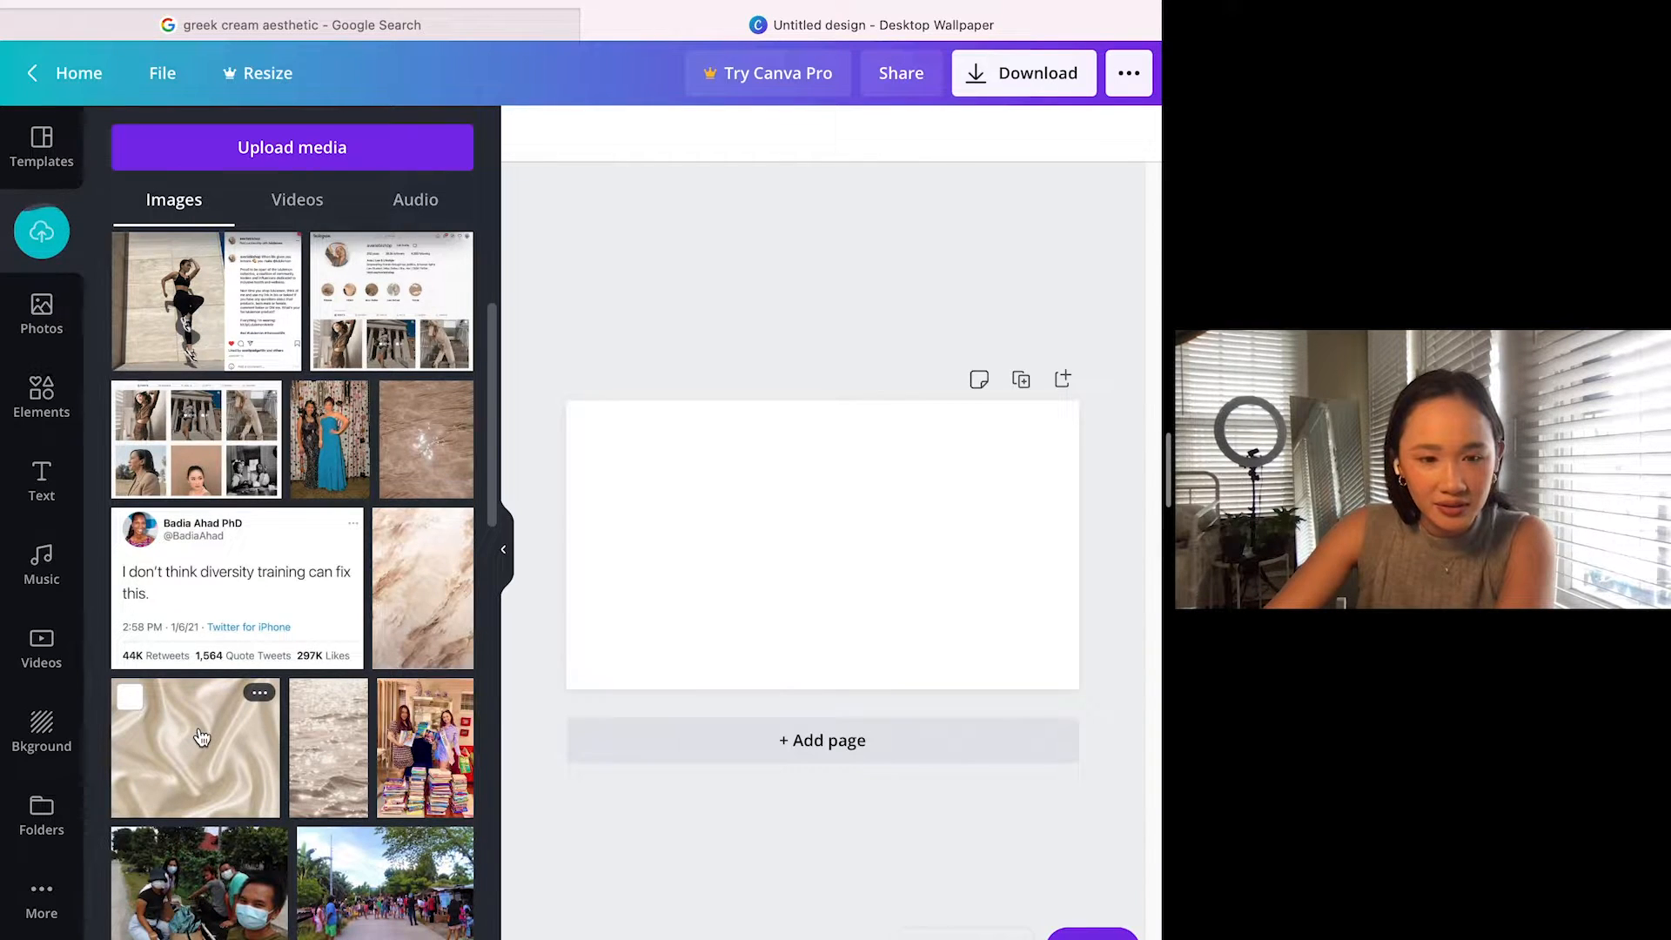
drag(633, 619, 840, 546)
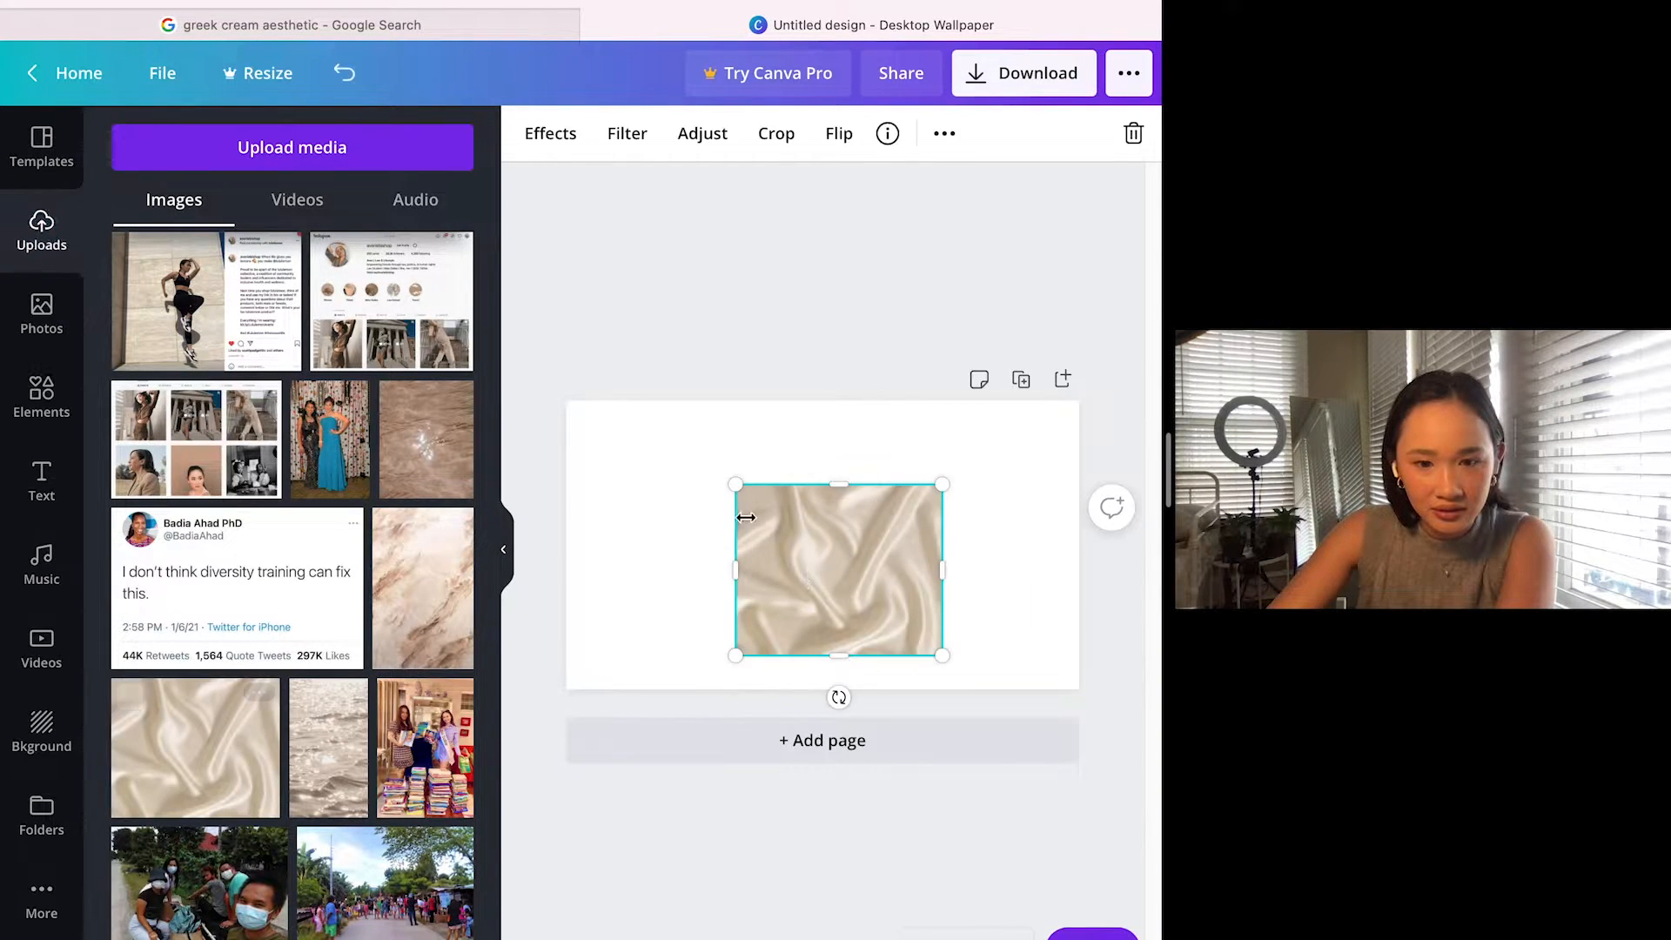
Step: Enlarge the cream silk fabric image until it covers the whole wallpaper page
drag(731, 484, 561, 346)
drag(941, 655, 1212, 746)
click(514, 435)
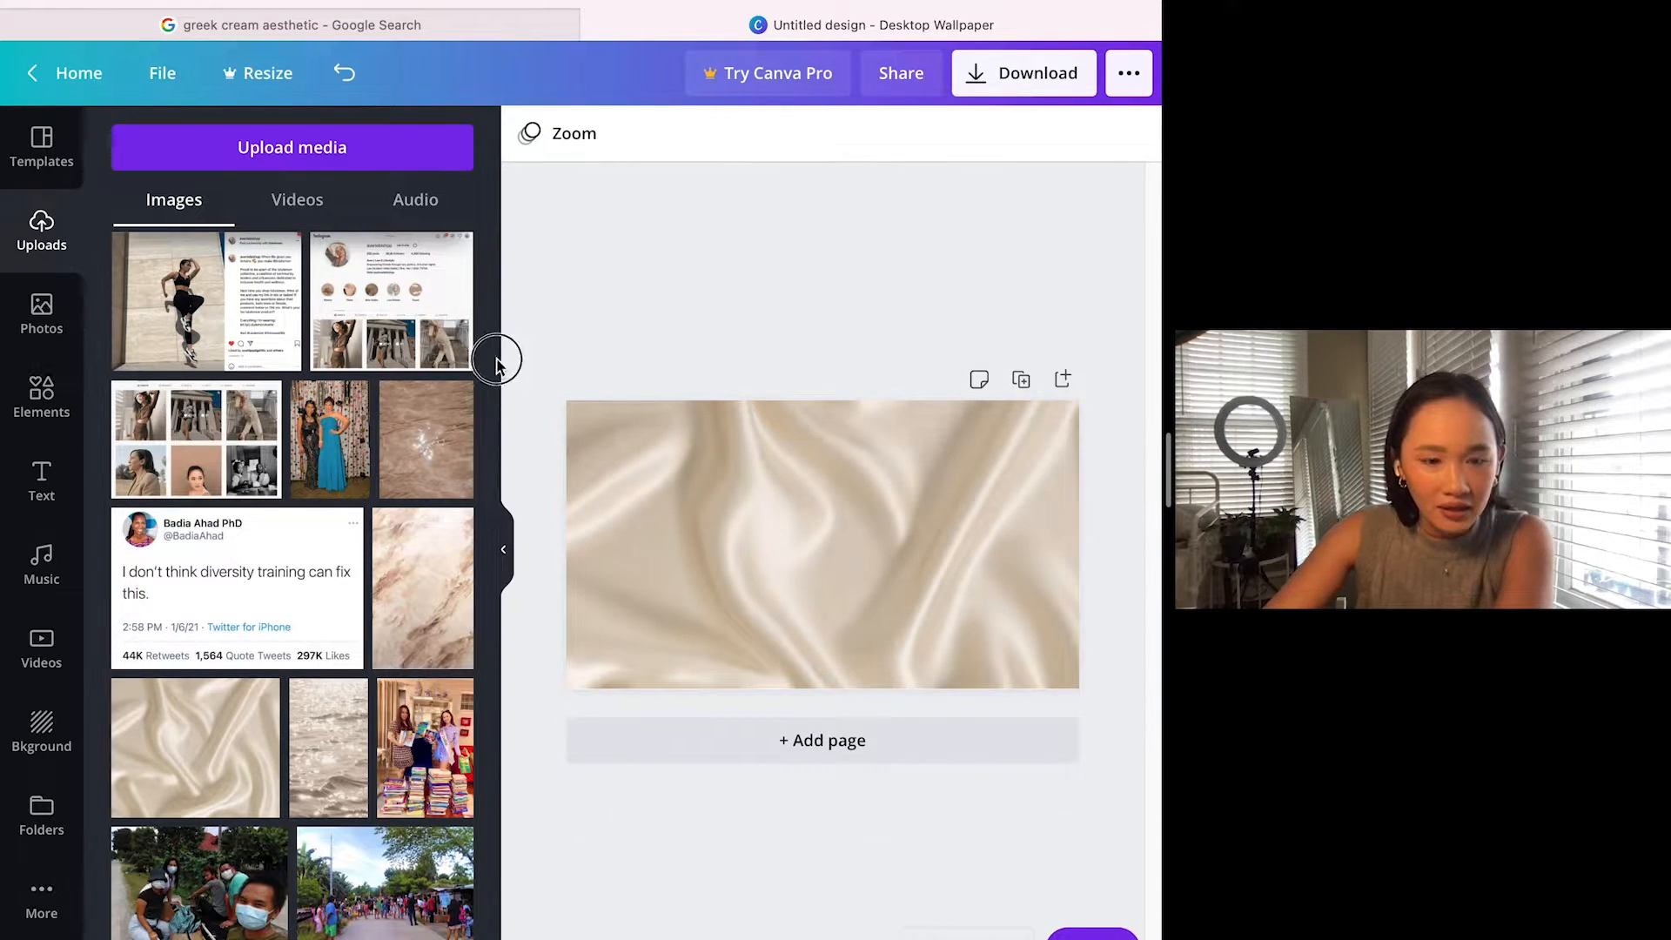
Step: Upload the ornate cream room photo, 05f66098...05f56fdfb, from the device's Desktop folder to the design's uploads
drag(494, 337, 513, 172)
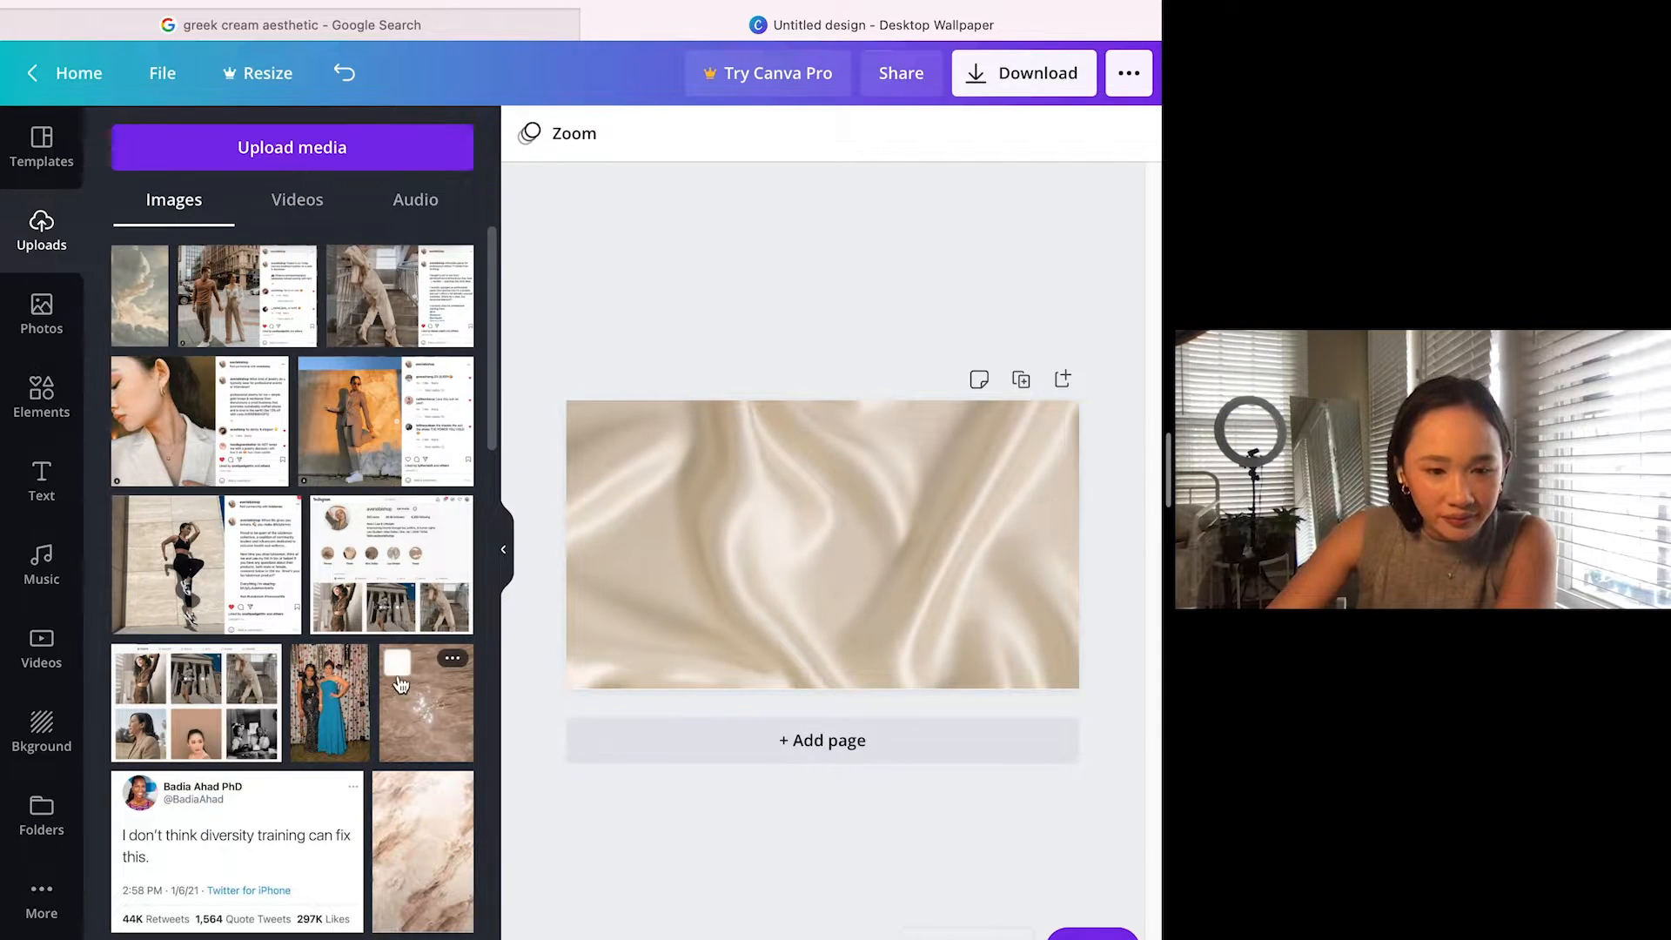
scroll(399, 683, down, 10)
scroll(398, 683, up, 10)
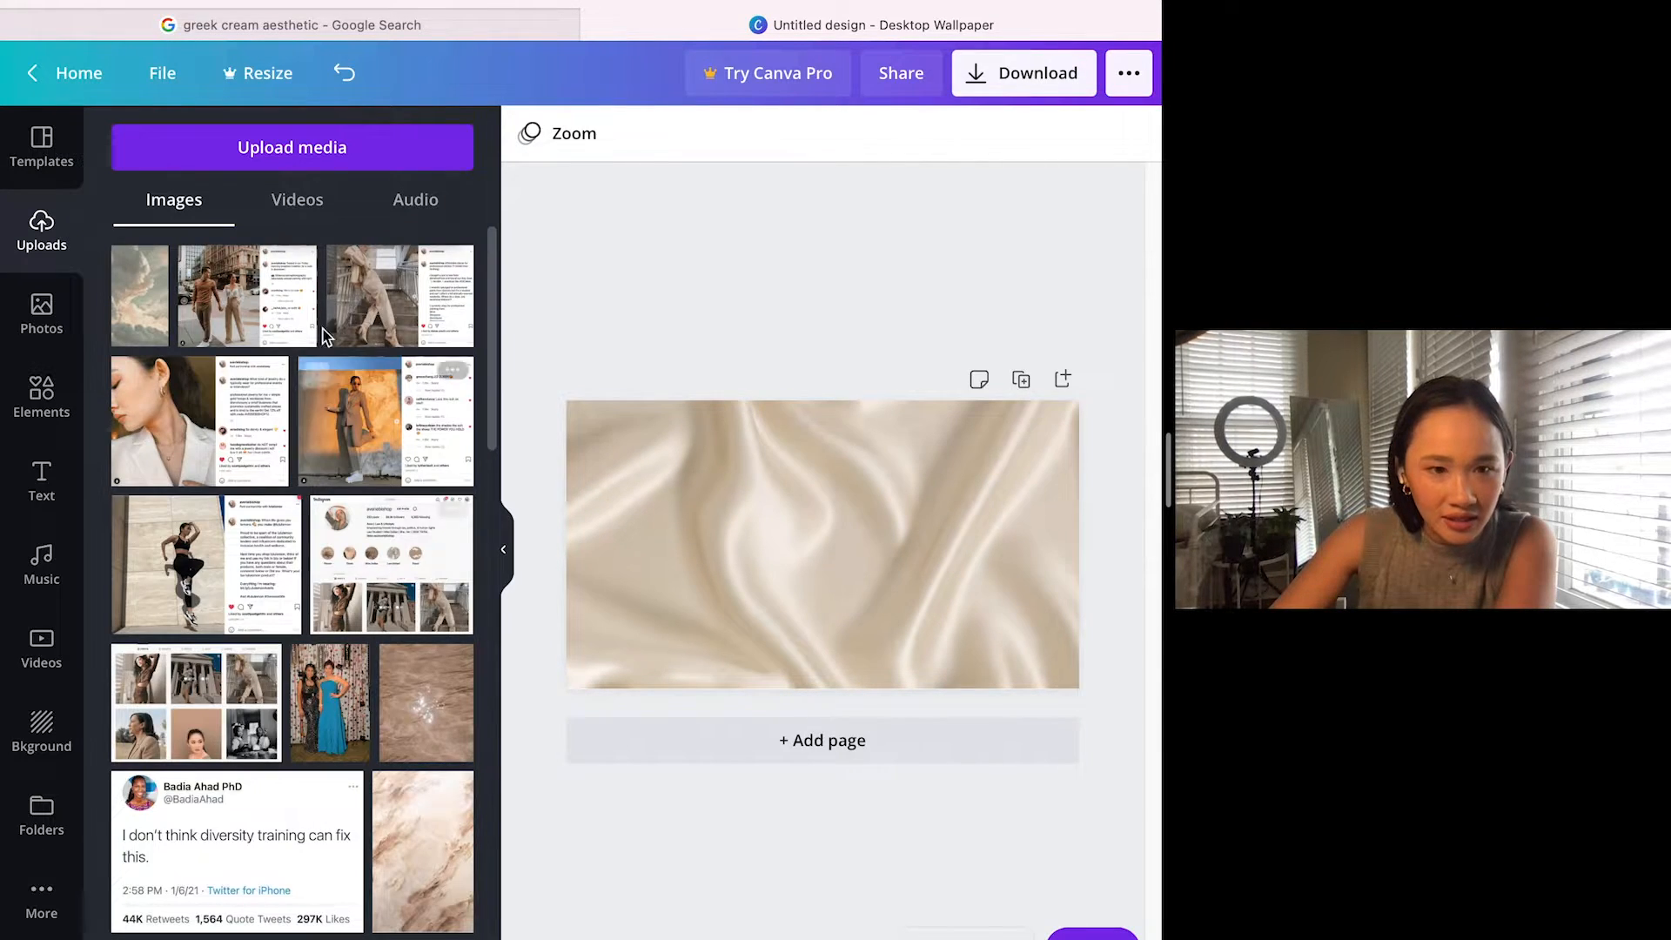
click(268, 161)
click(149, 272)
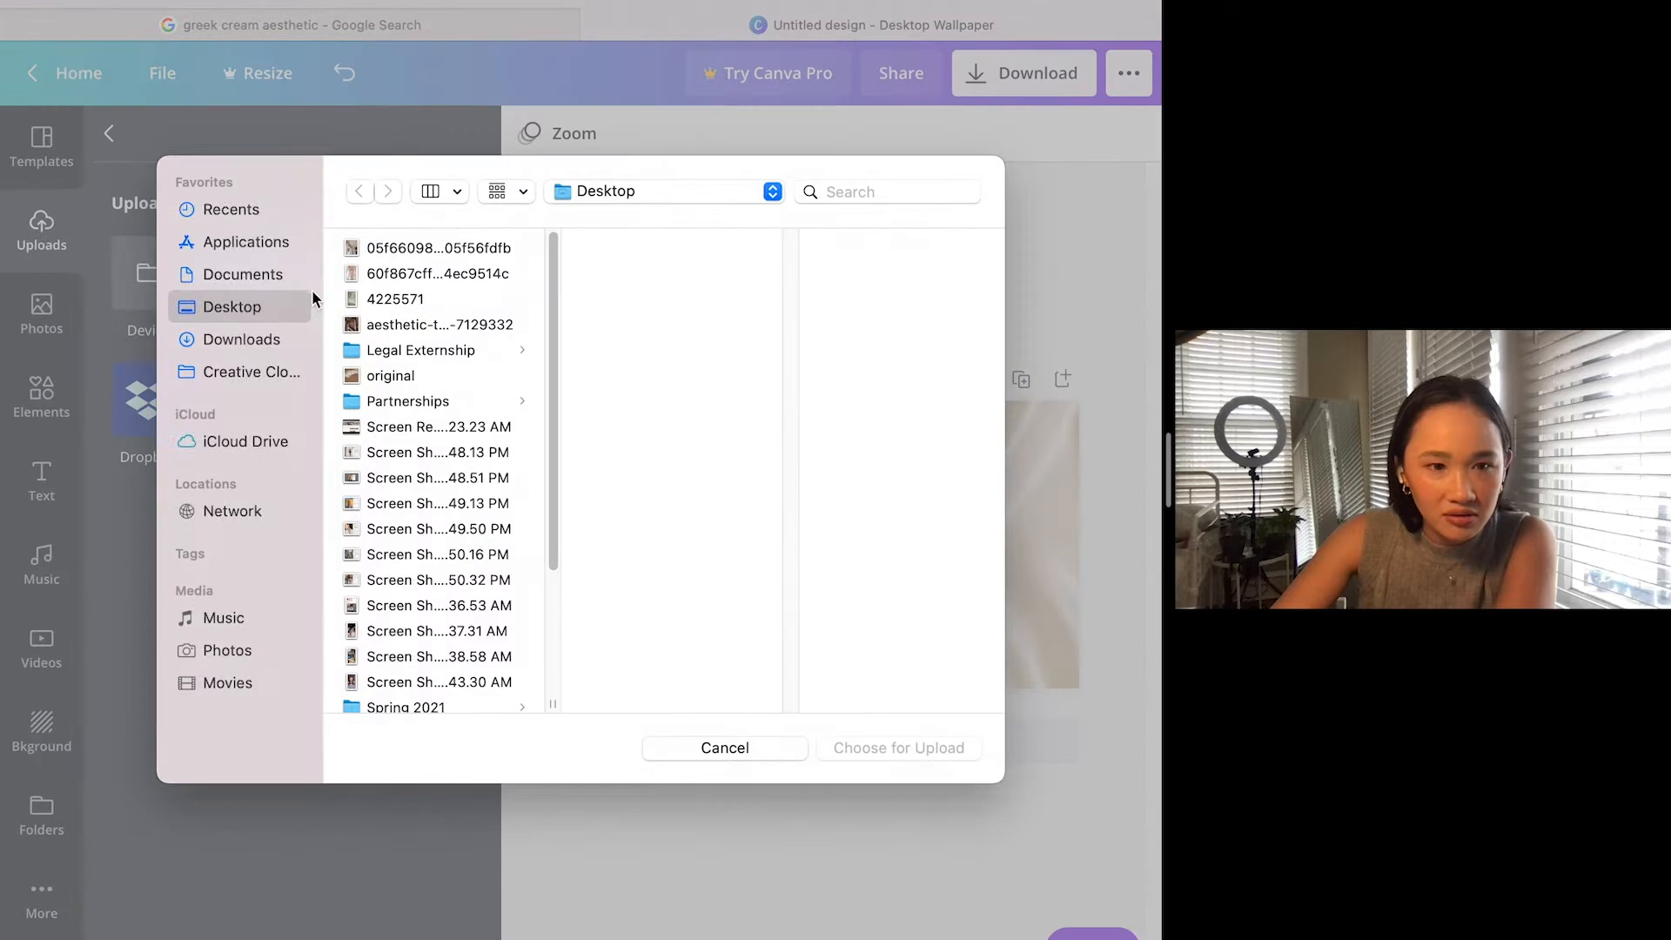
click(416, 277)
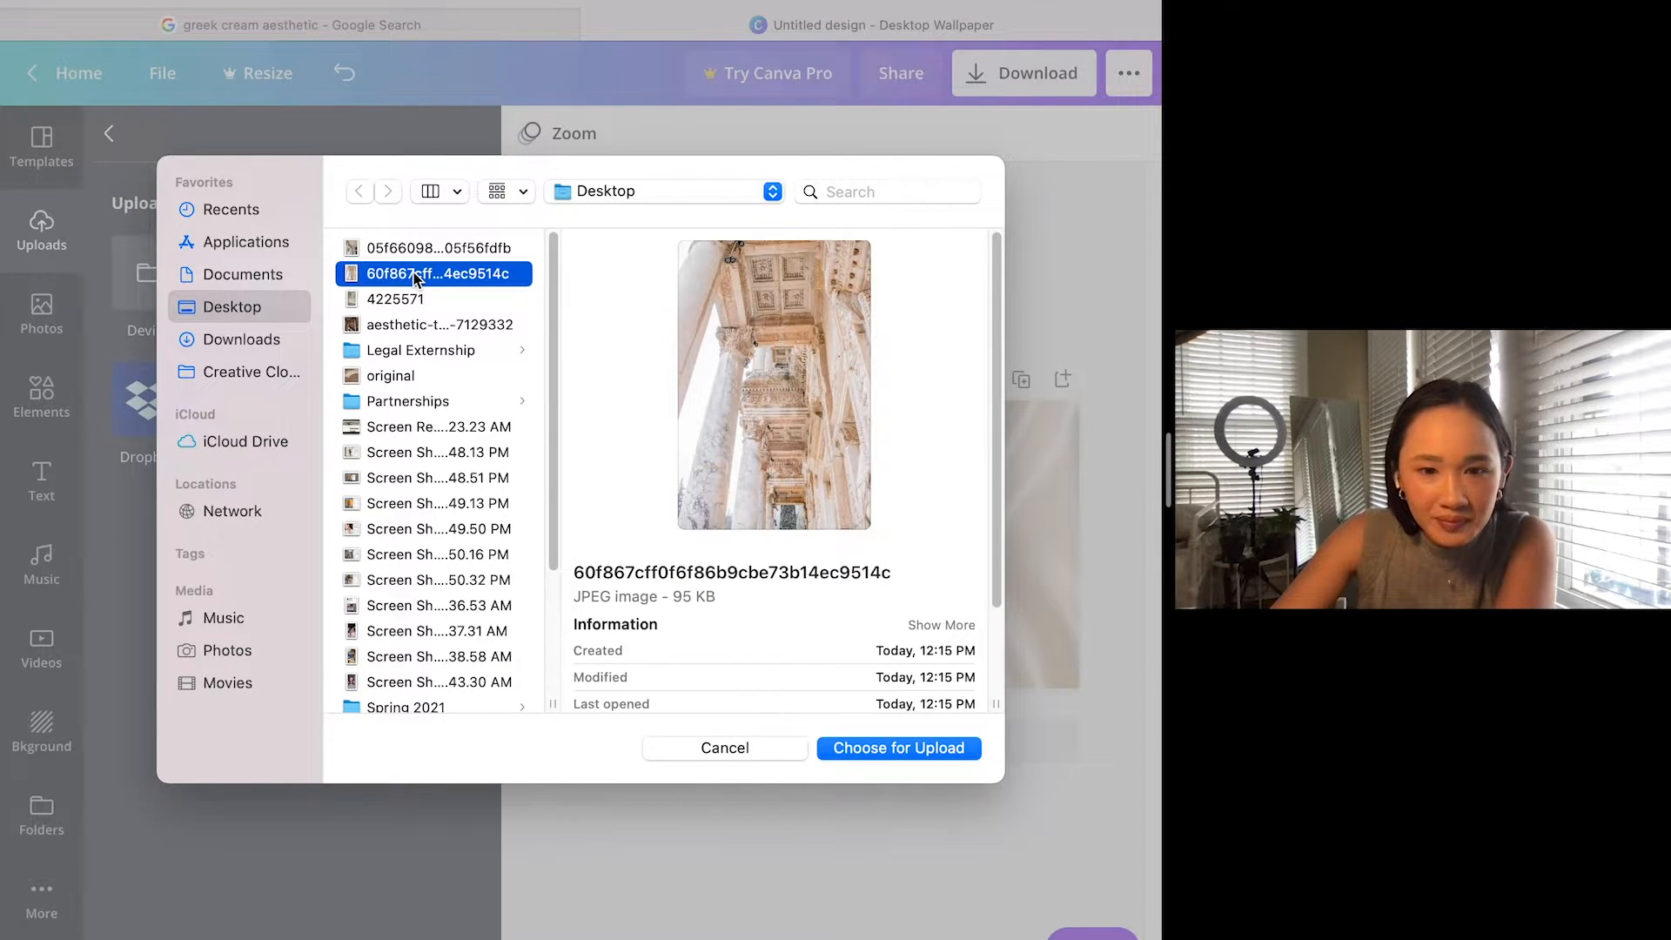
click(429, 250)
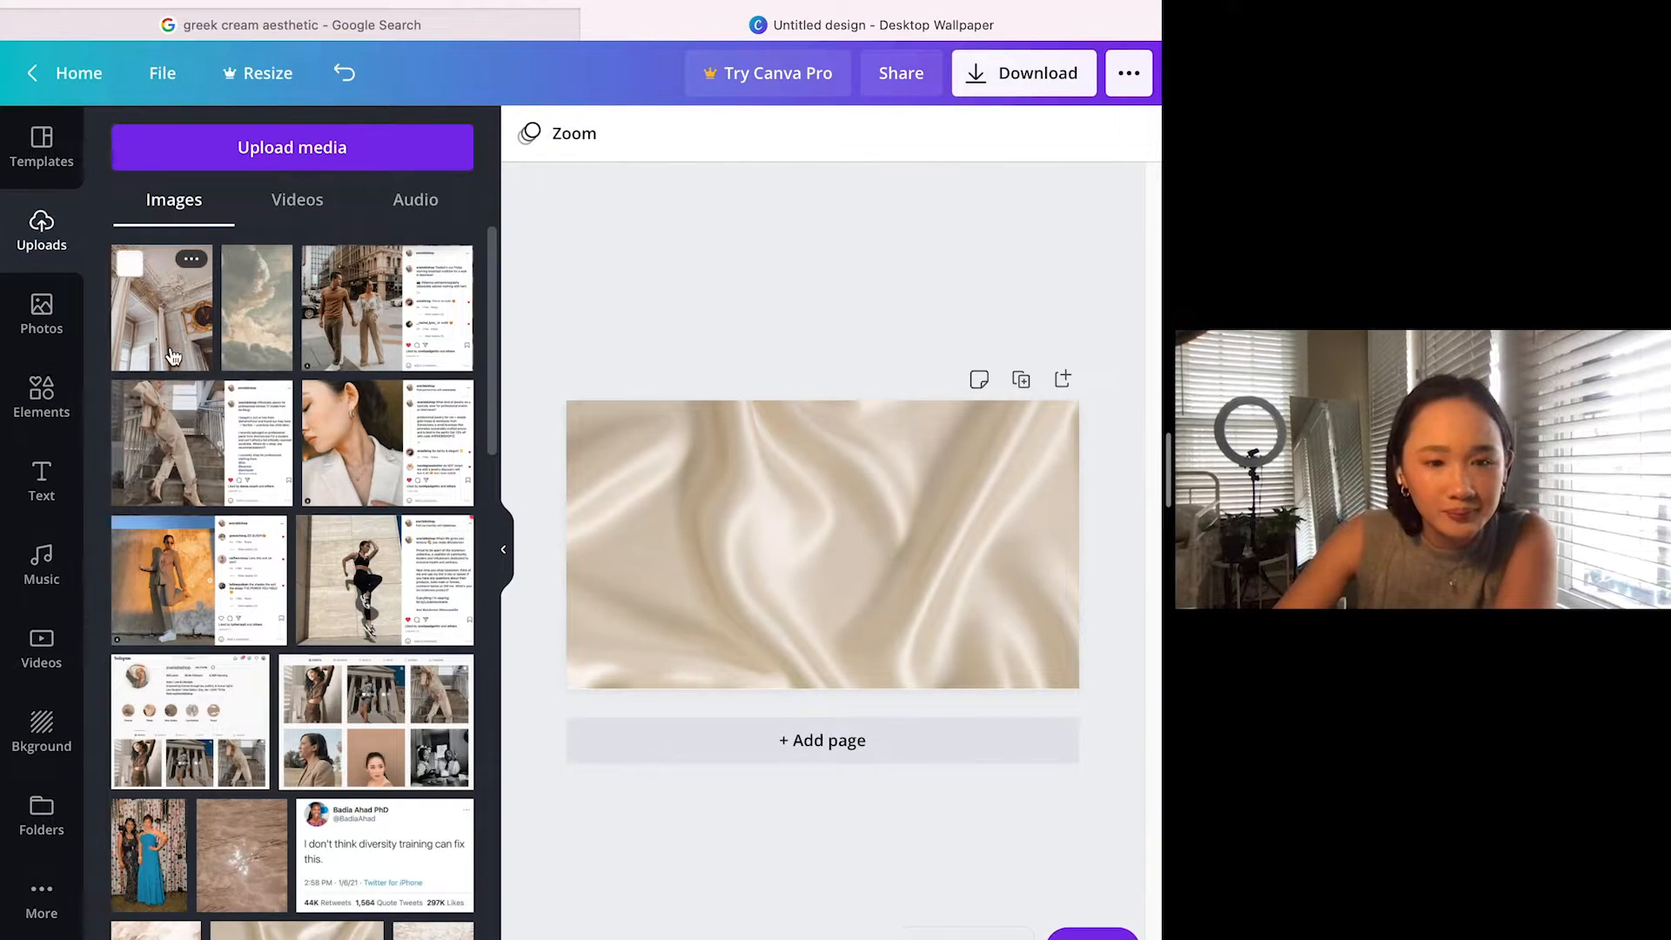
Step: Try the uploaded ornate room photo as a full-page background over the silk and delete it from the page
click(165, 327)
drag(750, 453, 501, 396)
drag(867, 566, 908, 615)
drag(932, 519, 1150, 540)
drag(667, 515, 525, 515)
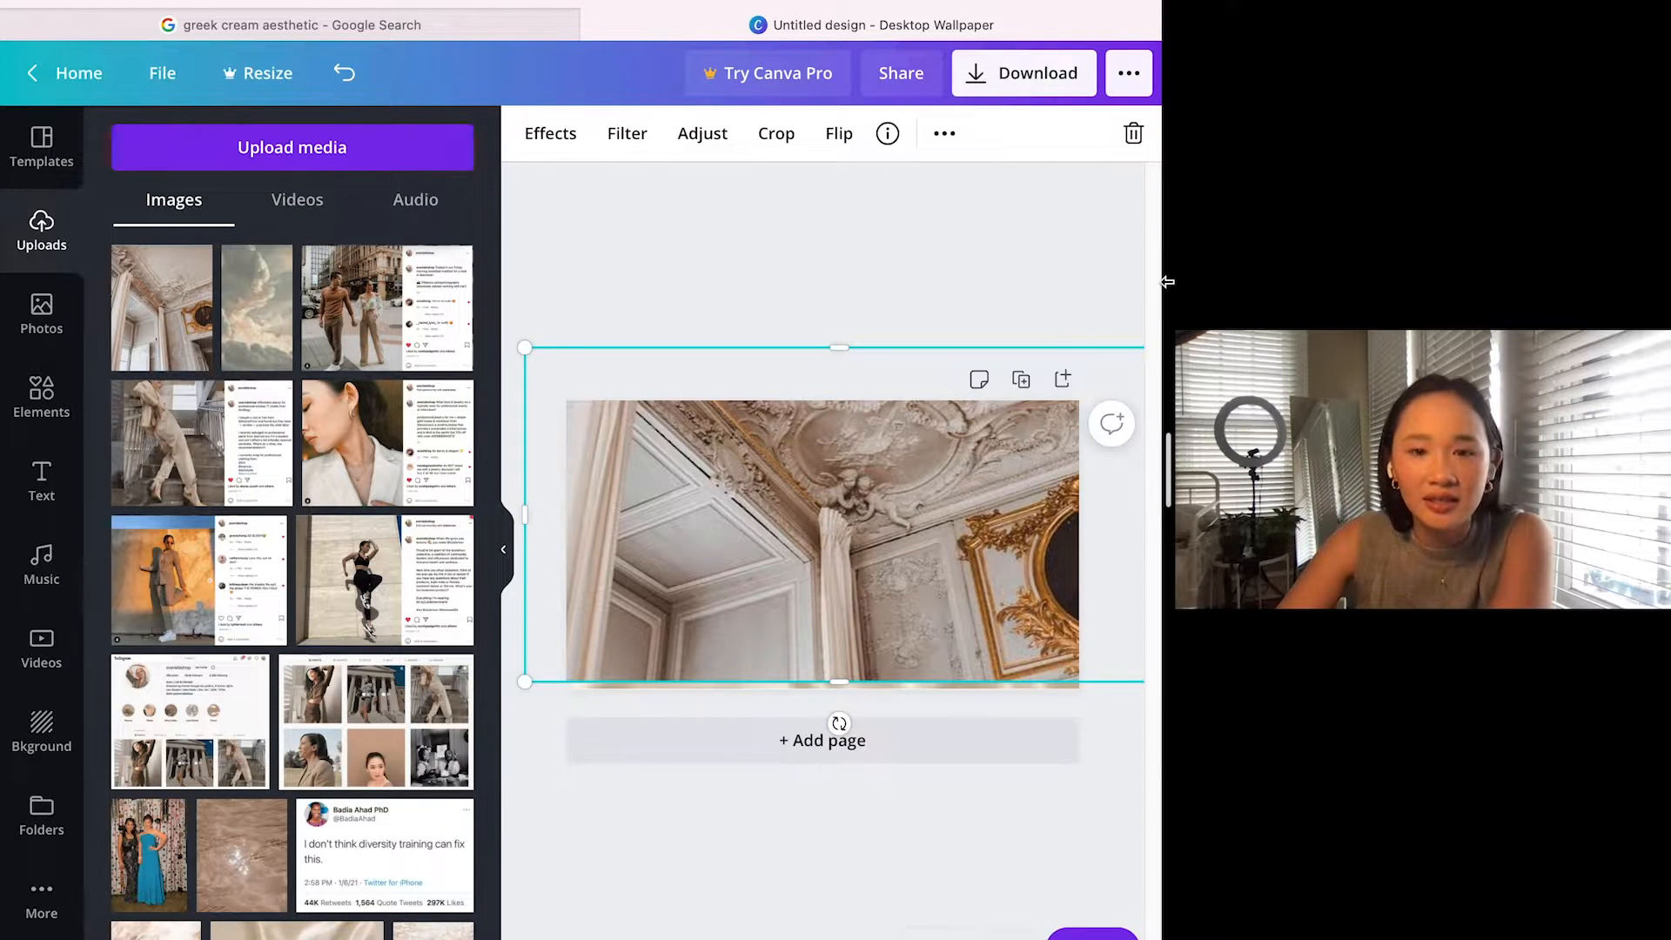
click(1133, 135)
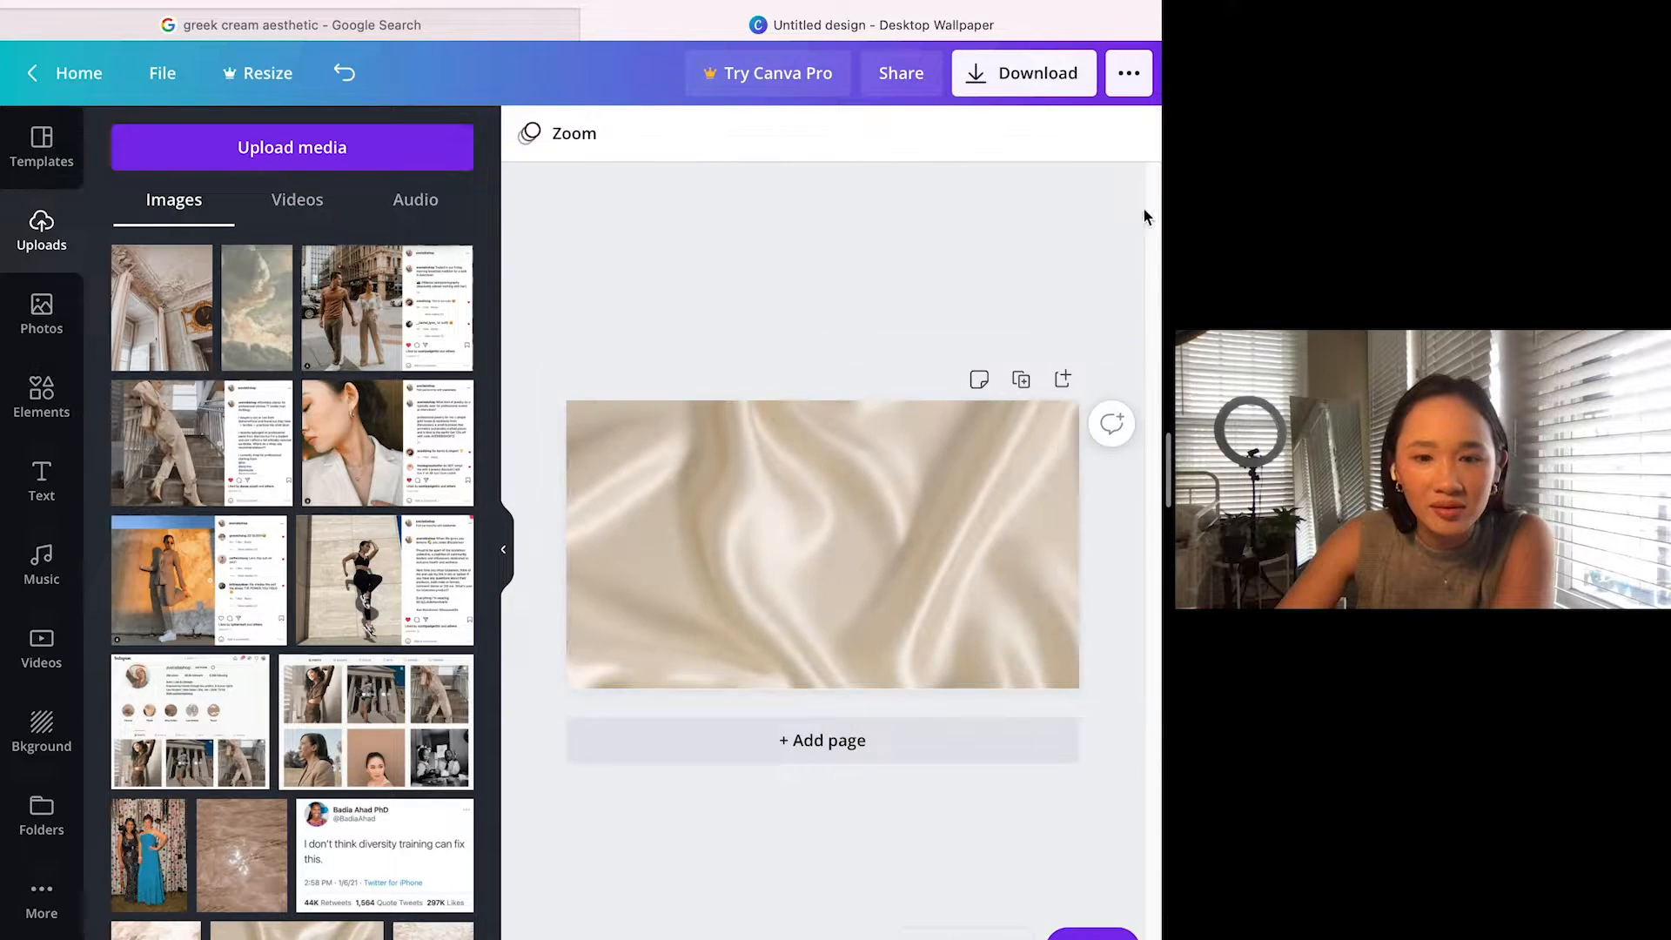
click(1017, 474)
click(780, 312)
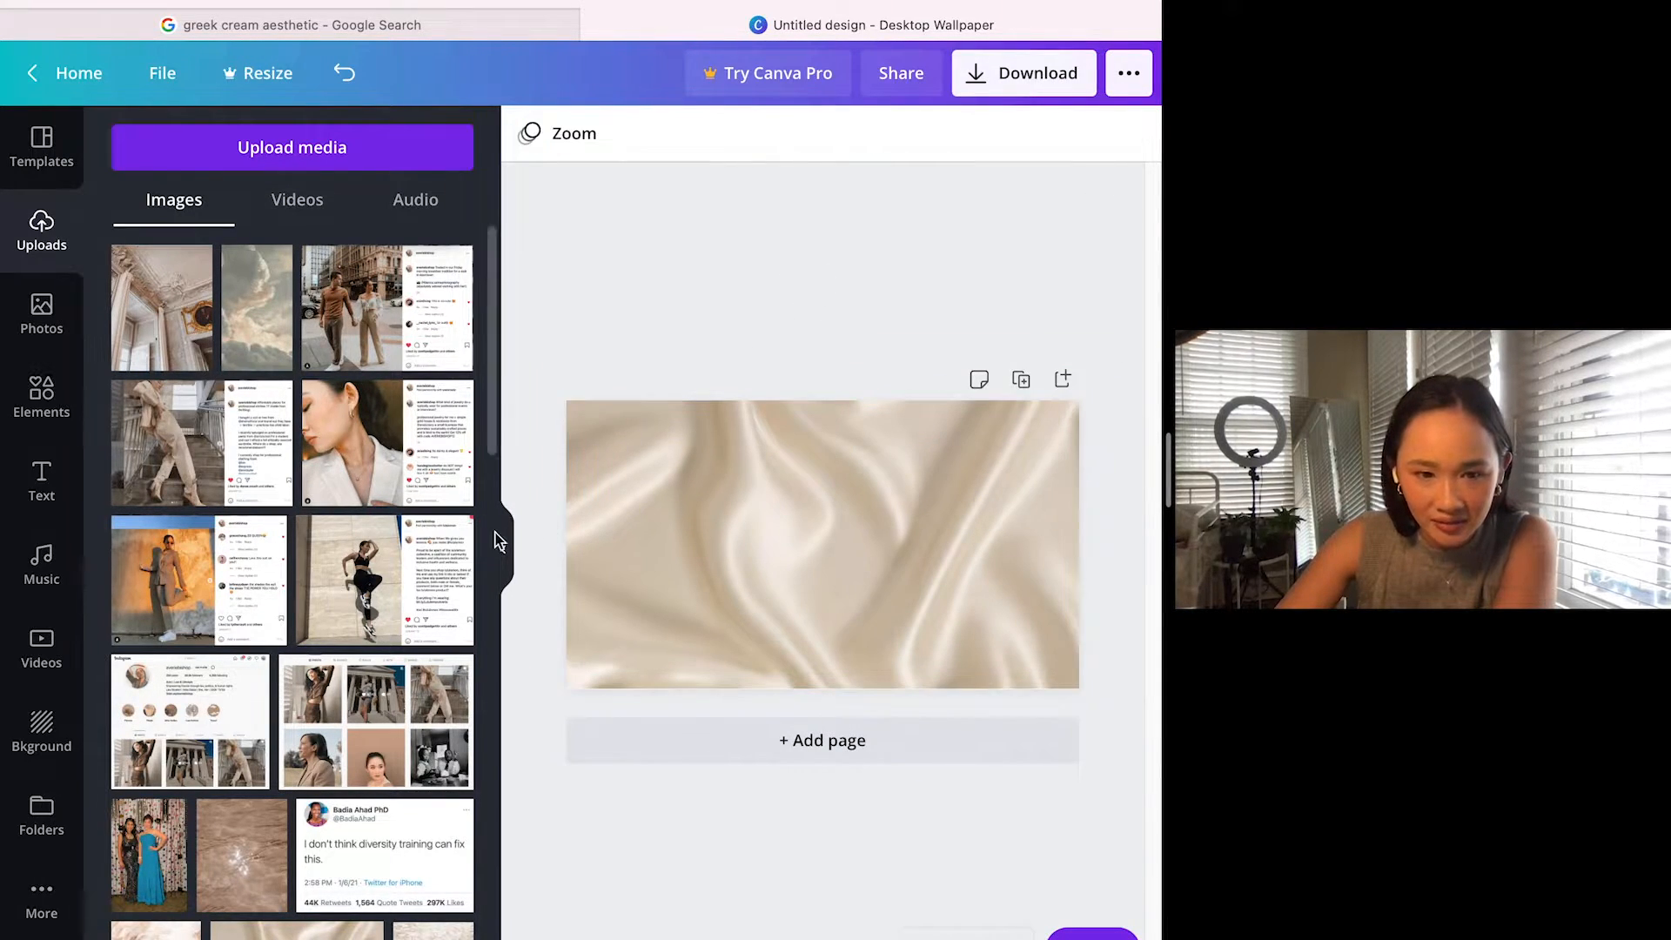
Step: Open the full collection of shapes in the elements library
scroll(494, 541, down, 1)
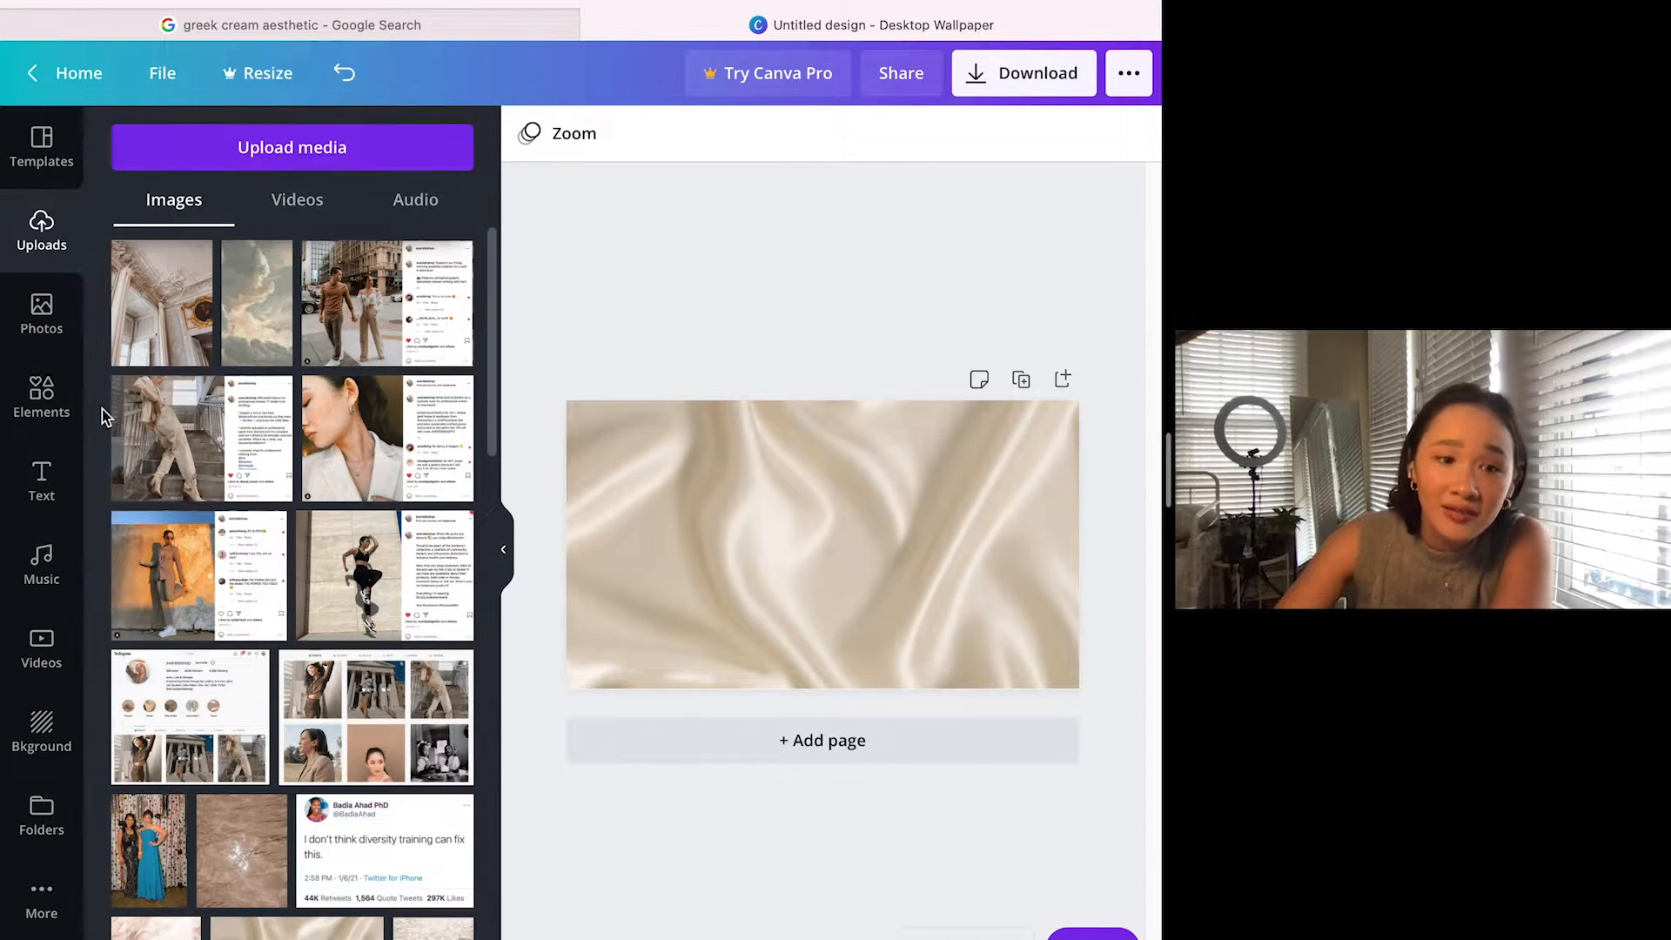
click(42, 391)
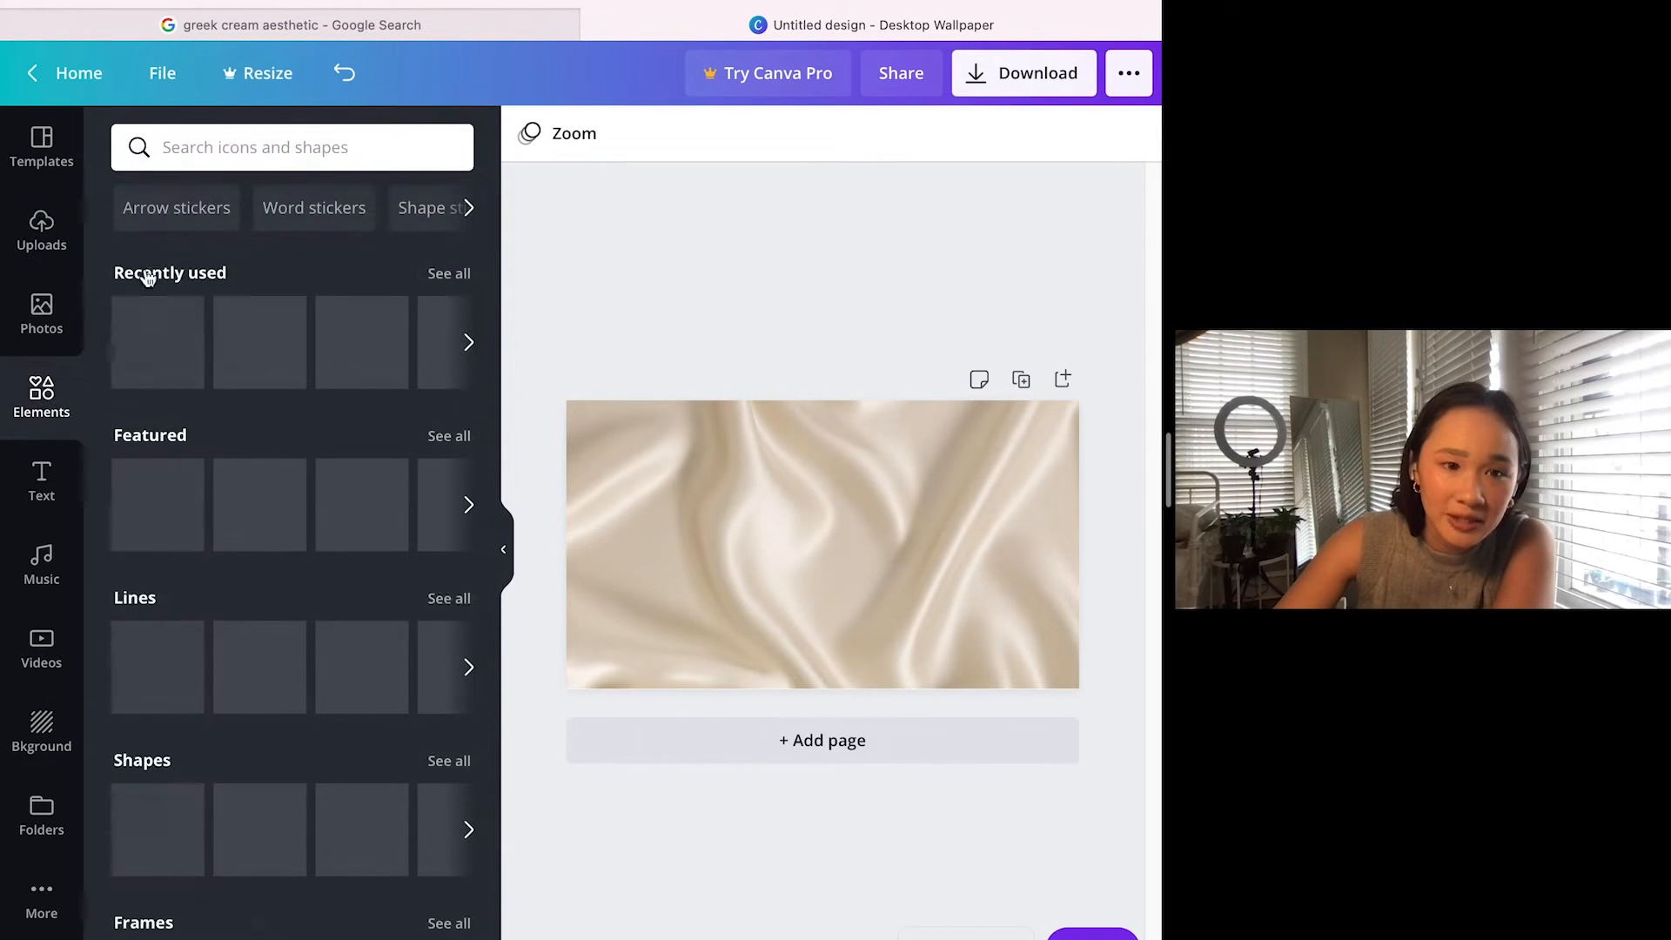
click(261, 144)
click(236, 828)
drag(492, 448, 494, 568)
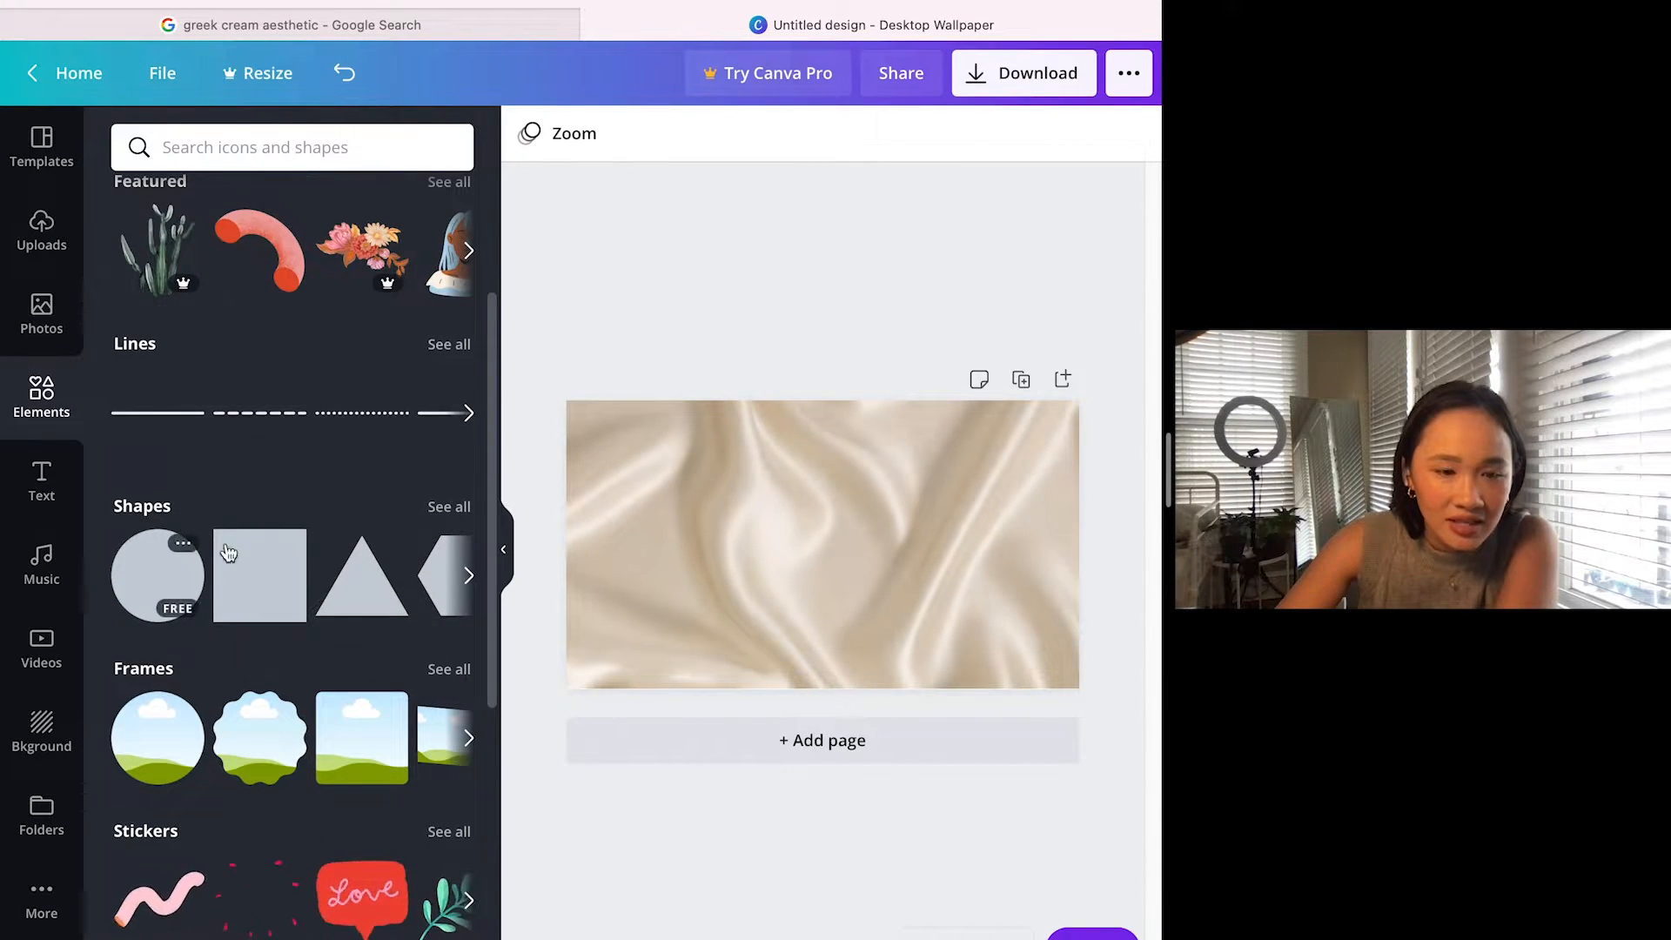
click(471, 578)
click(470, 577)
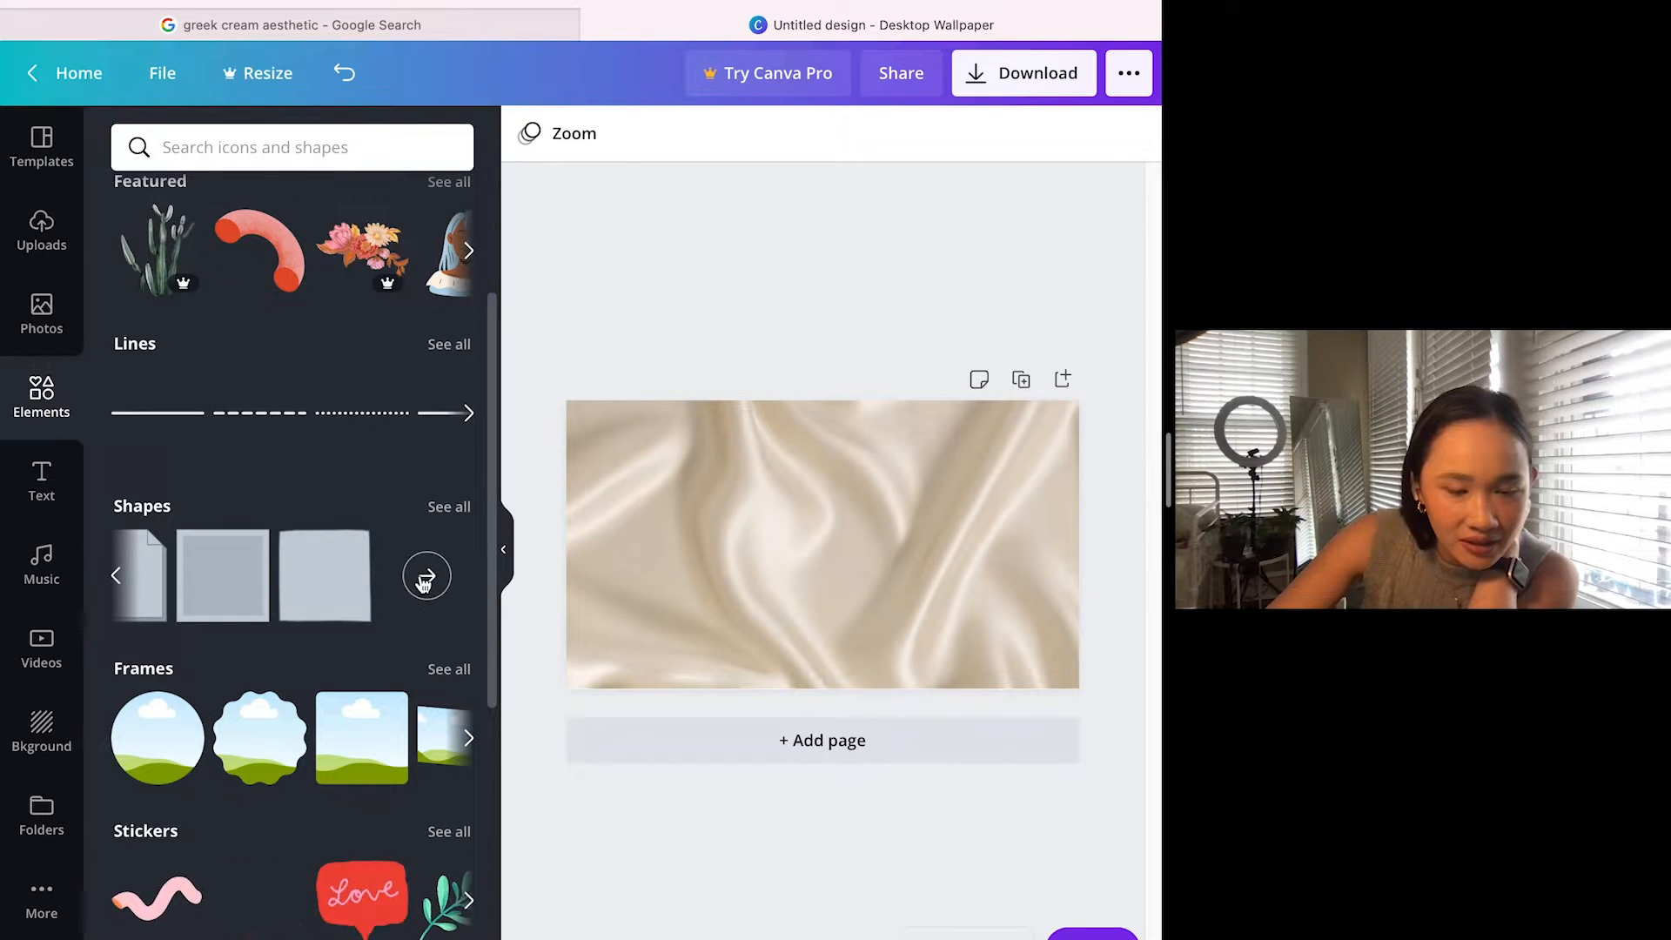
click(425, 576)
Step: Add the bordered square with slightly rounded corners to the page and position it in the wallpaper's upper-left area
drag(490, 421, 477, 805)
drag(490, 721, 494, 901)
drag(489, 783, 500, 840)
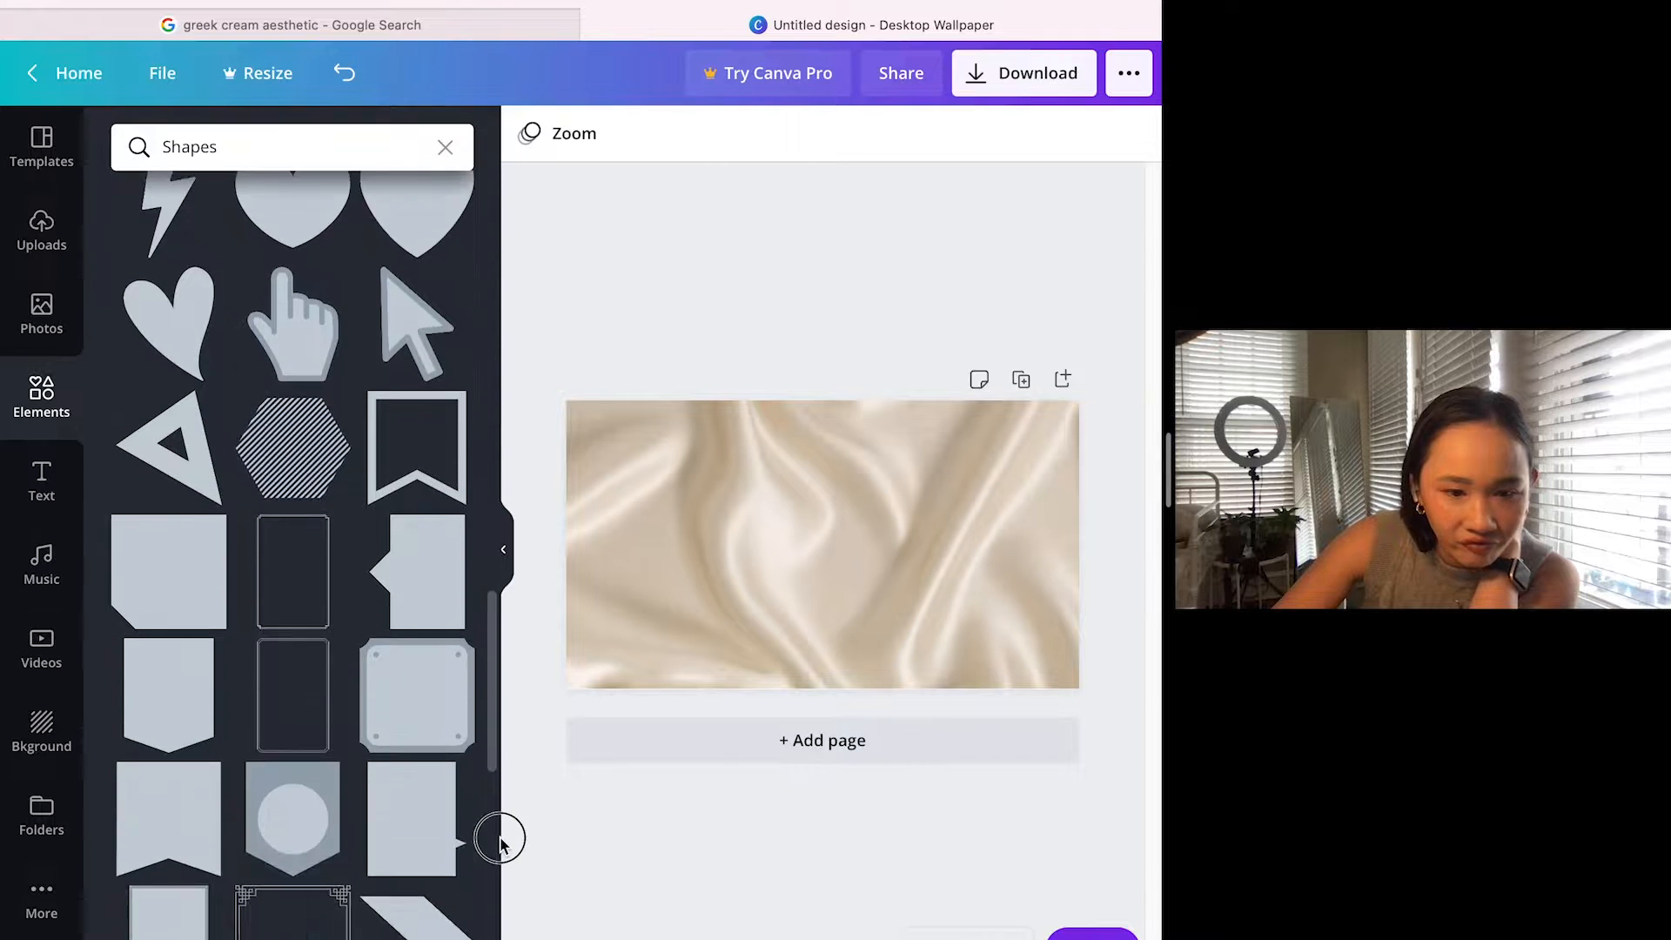
scroll(494, 769, down, 5)
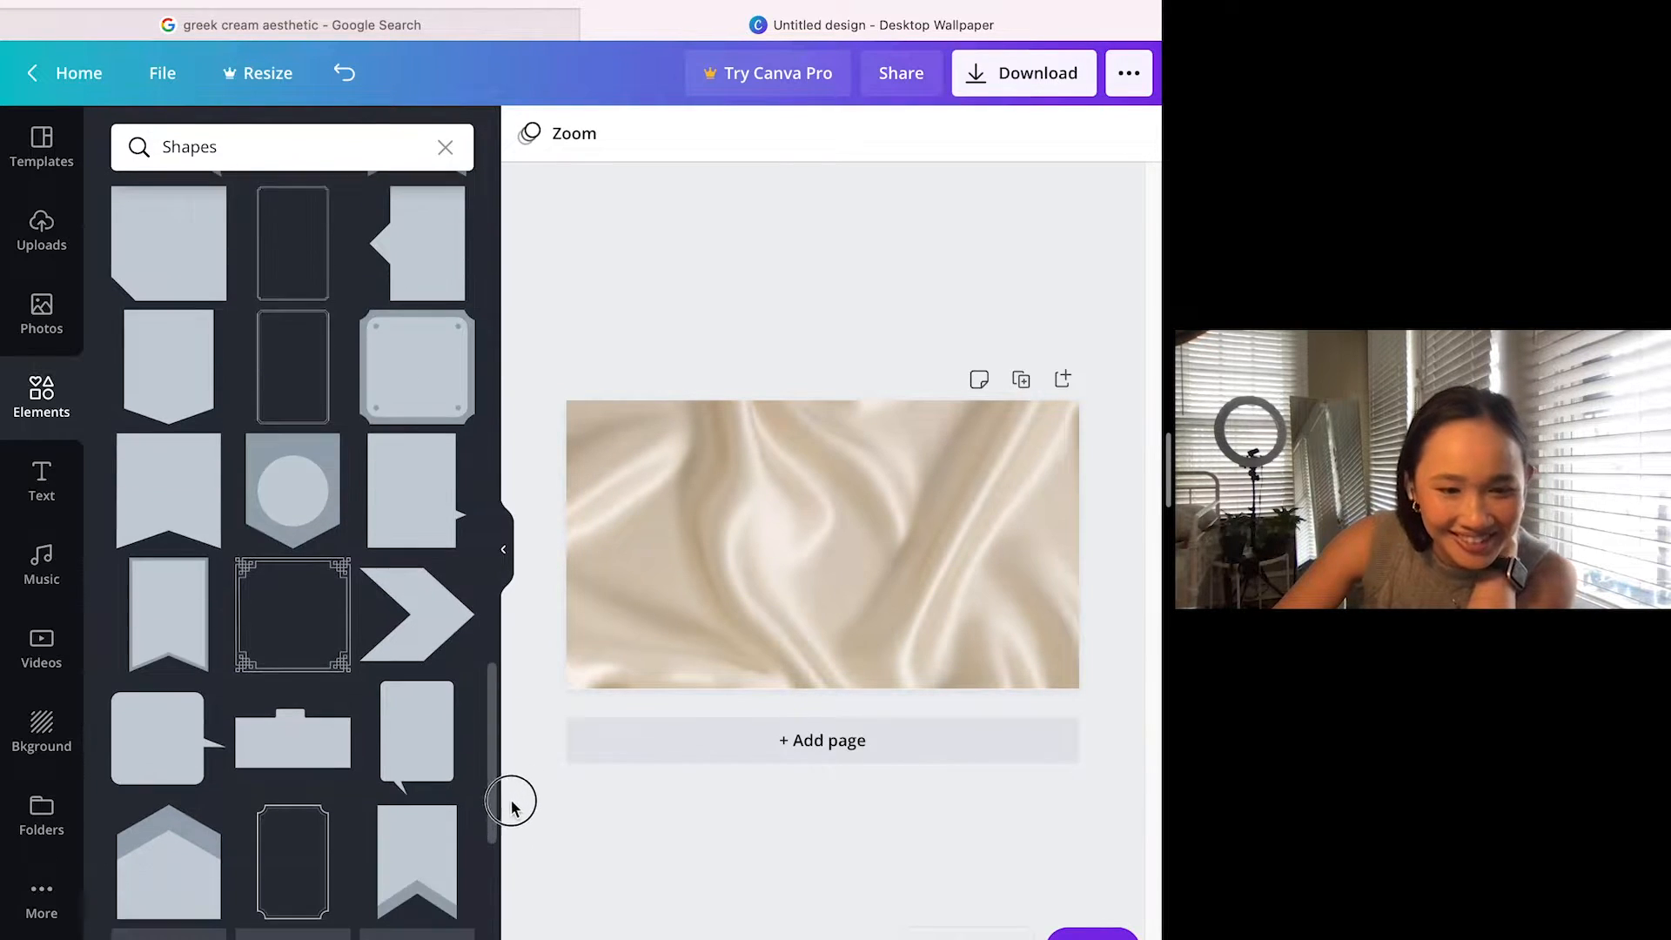
drag(492, 733, 519, 325)
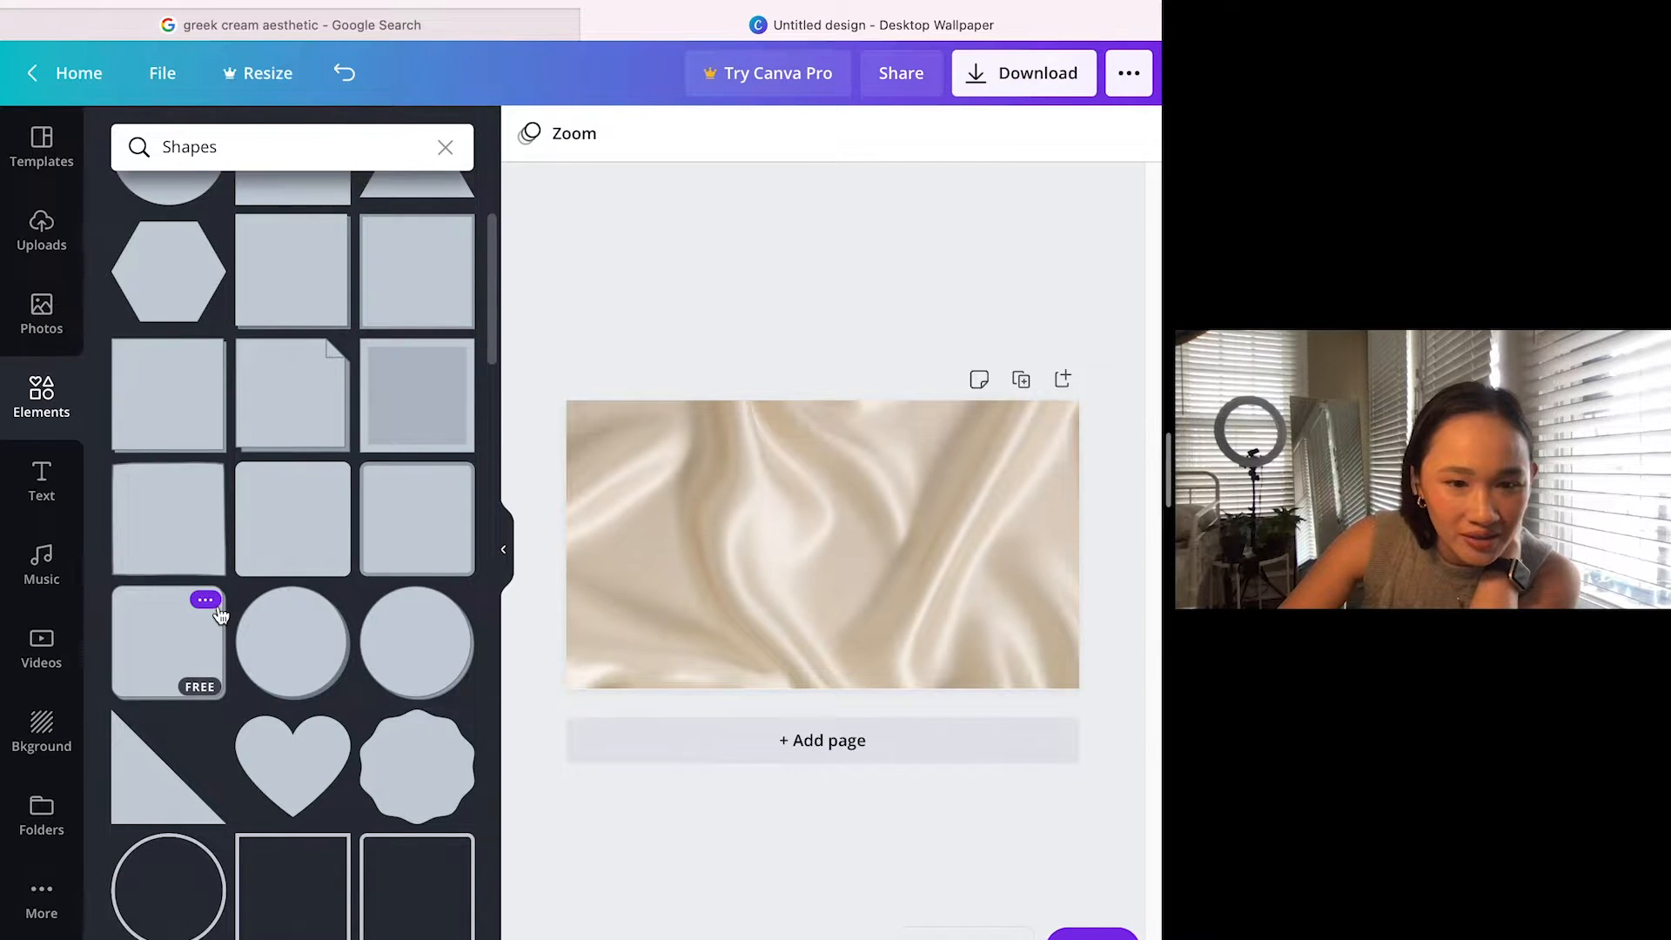
click(401, 511)
drag(818, 541, 735, 535)
drag(683, 608, 676, 529)
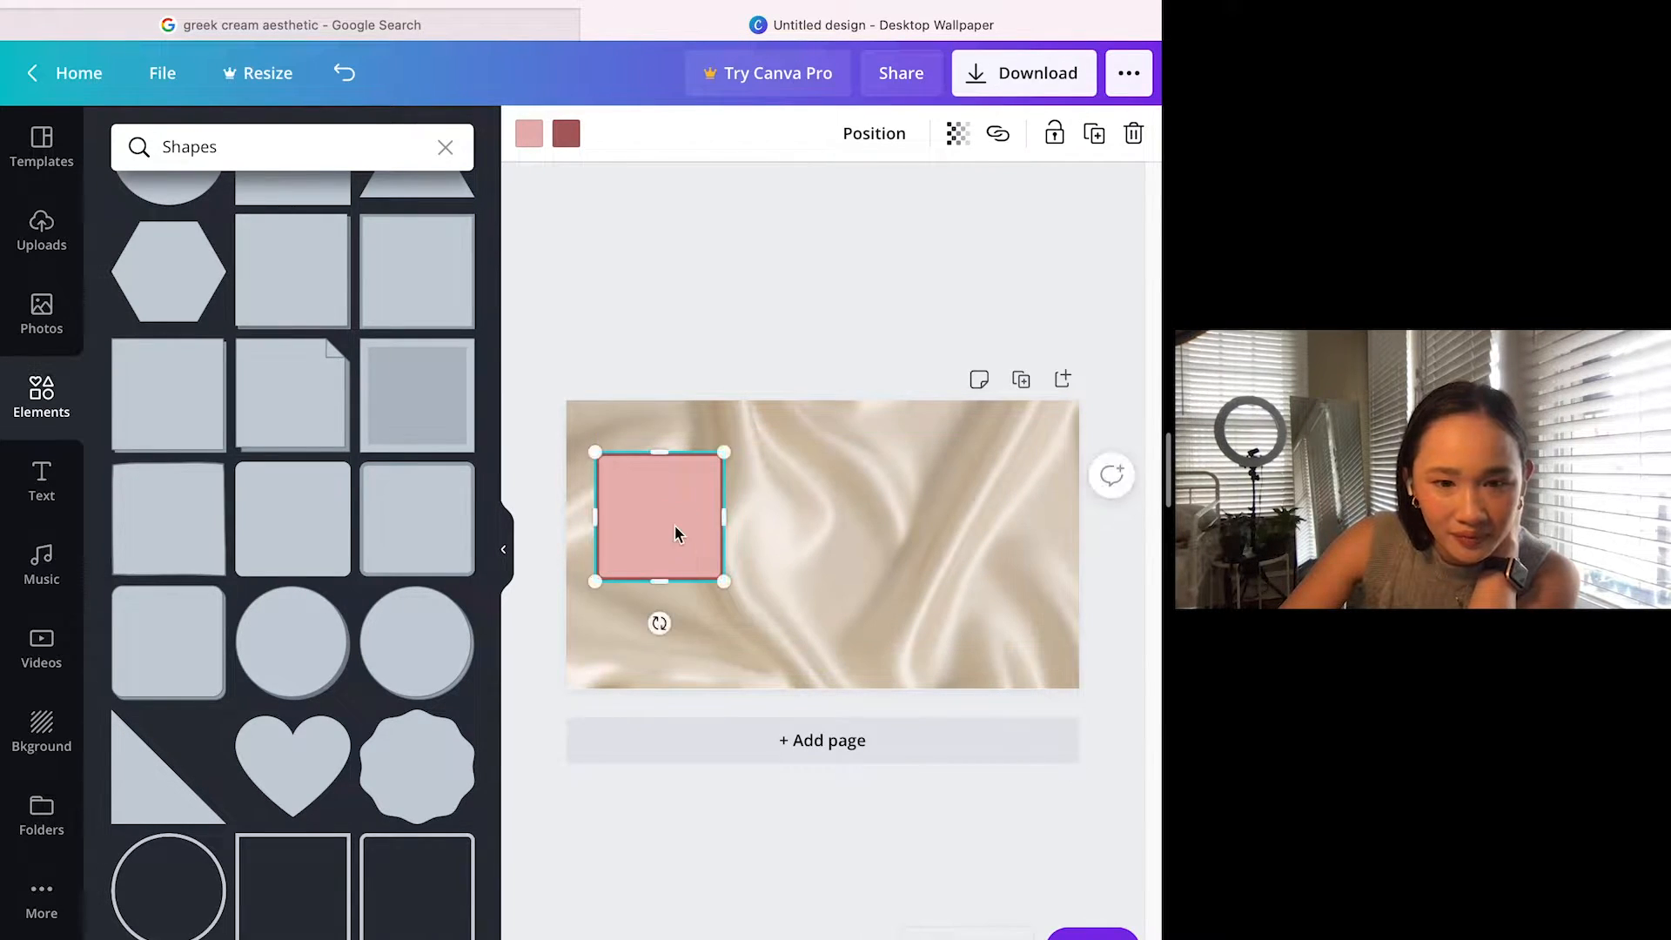
Step: Recolour the square using the silk photo's colours, with the first beige as fill and the third, darker tan as border
click(522, 139)
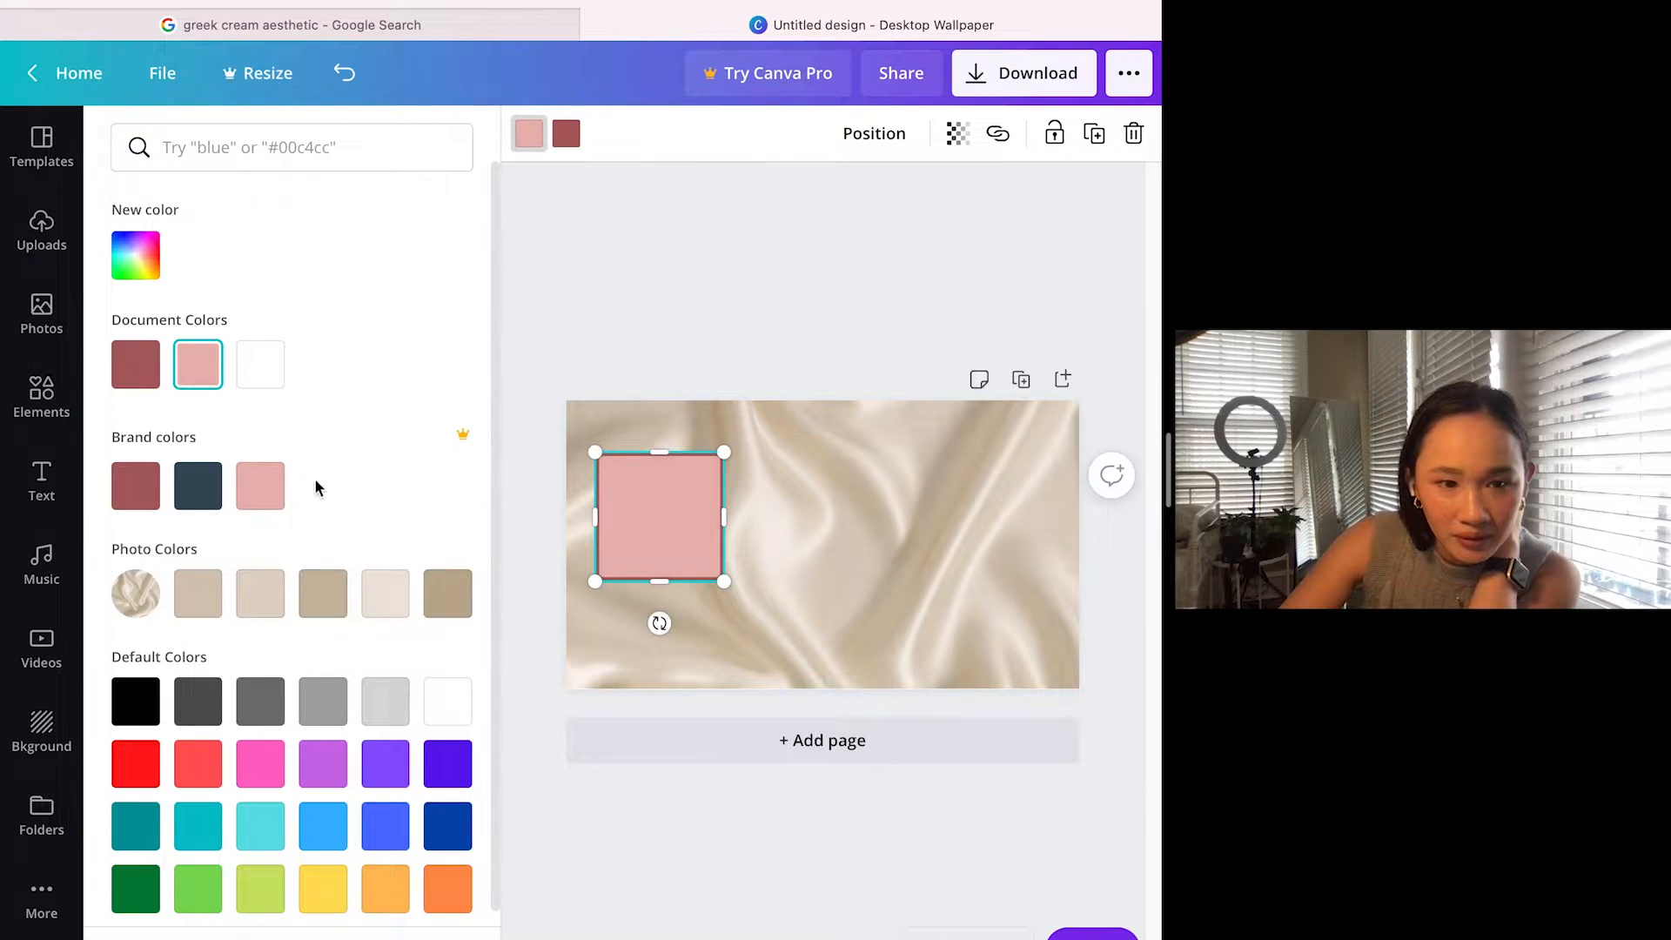
click(202, 612)
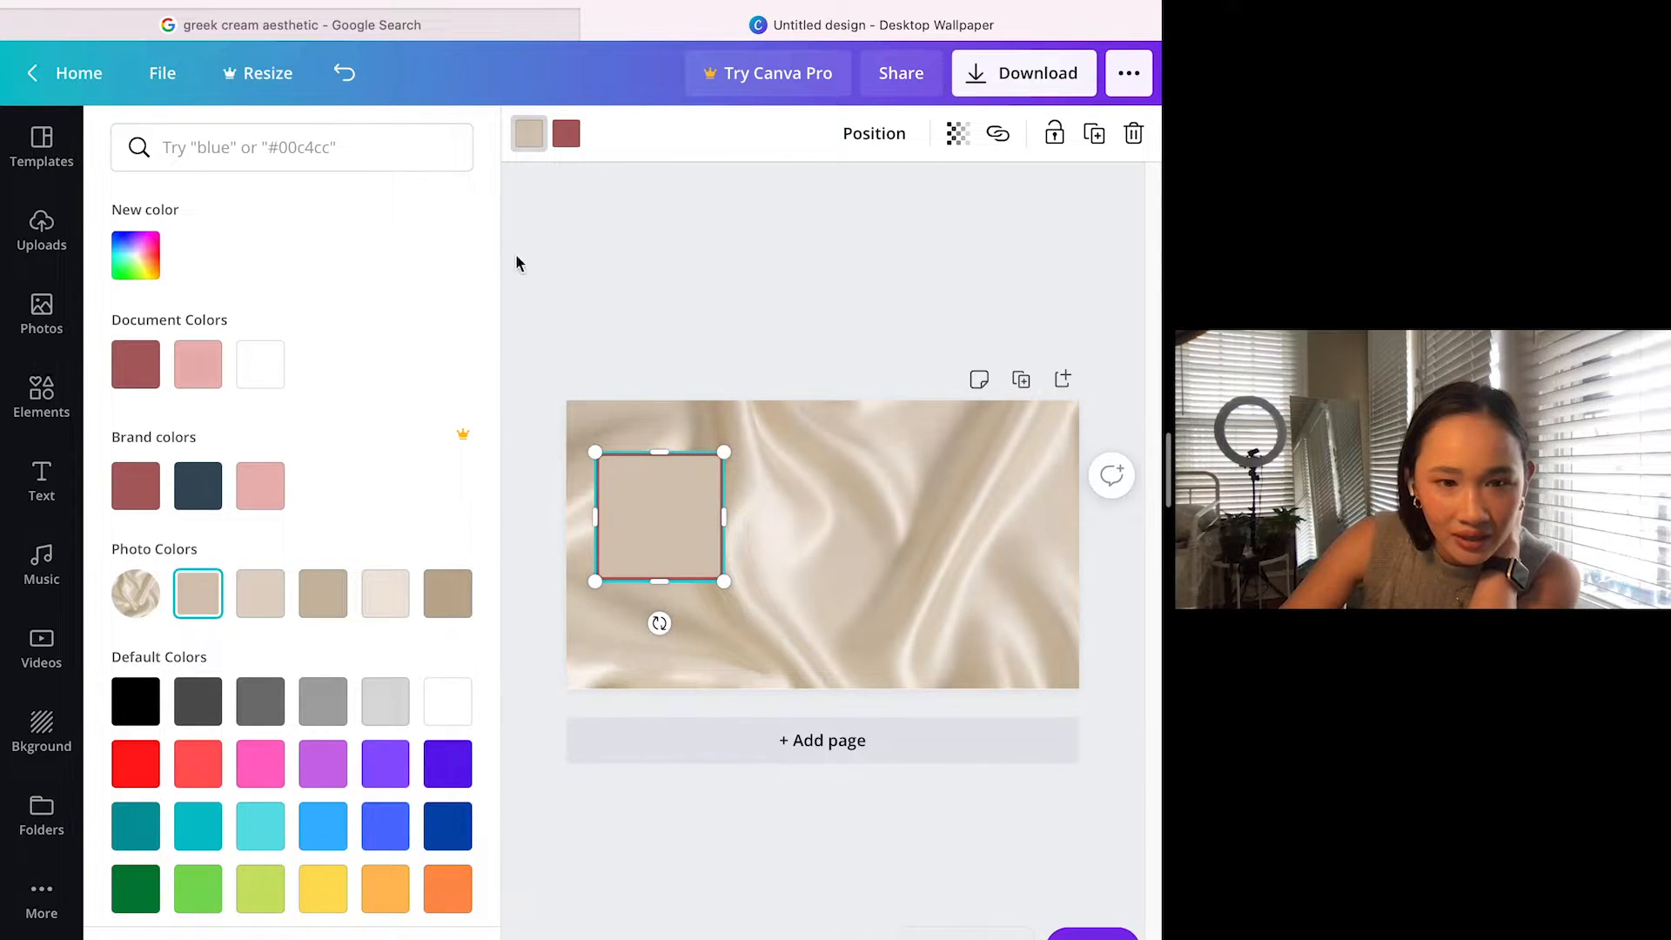
click(575, 137)
click(328, 609)
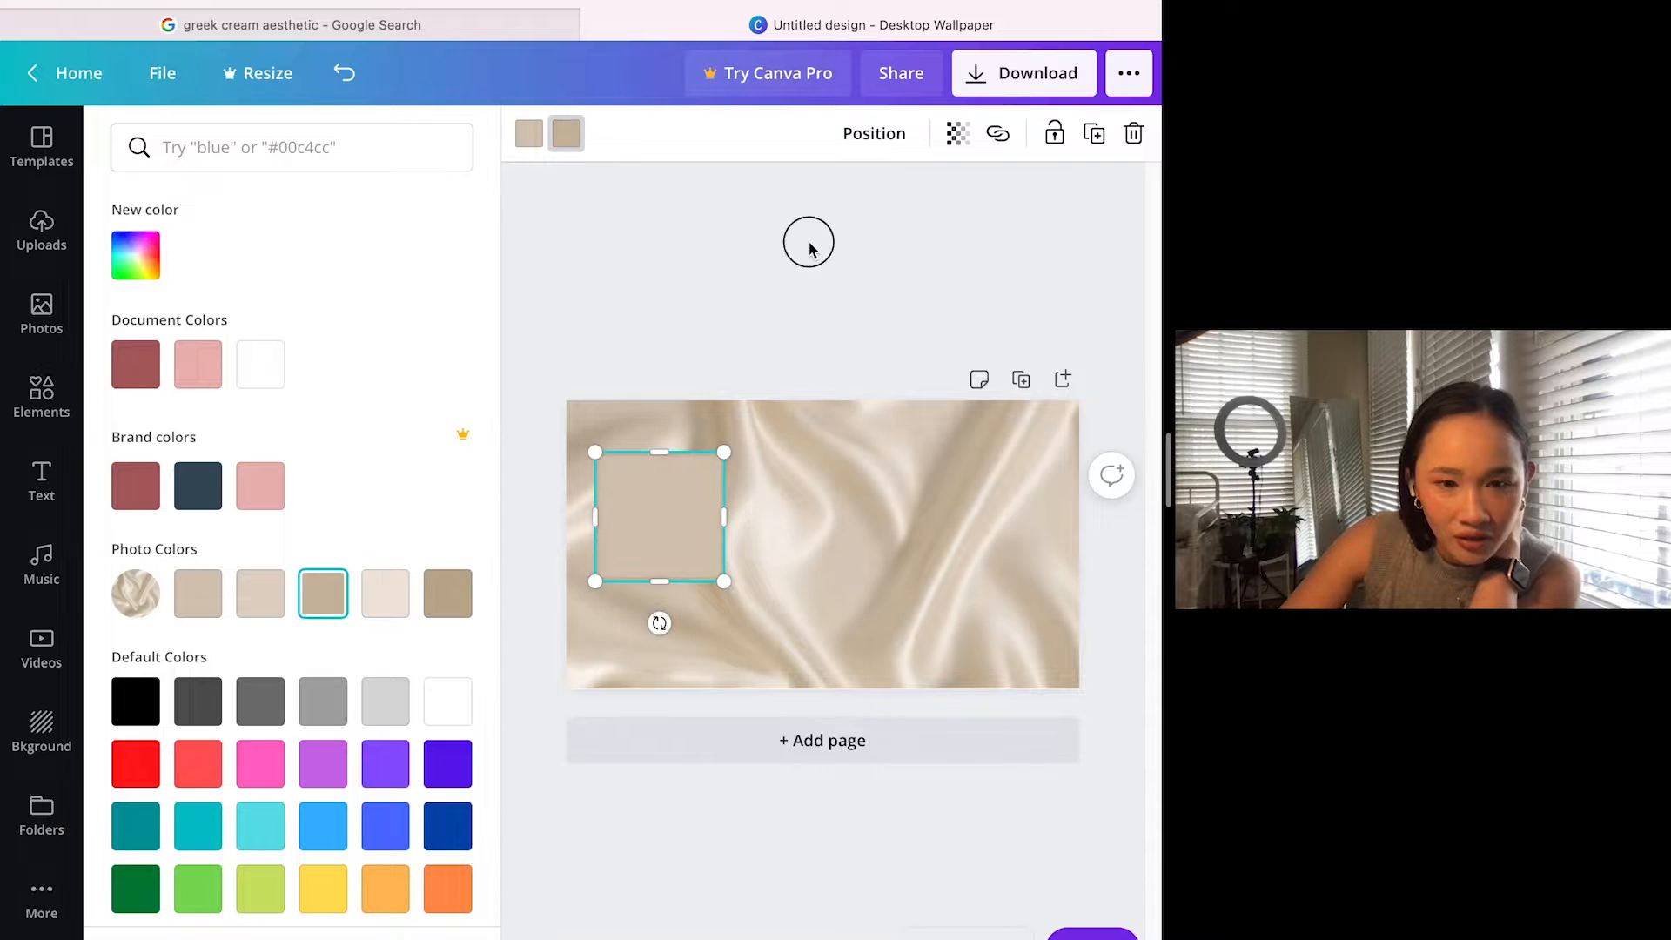
click(807, 242)
click(889, 585)
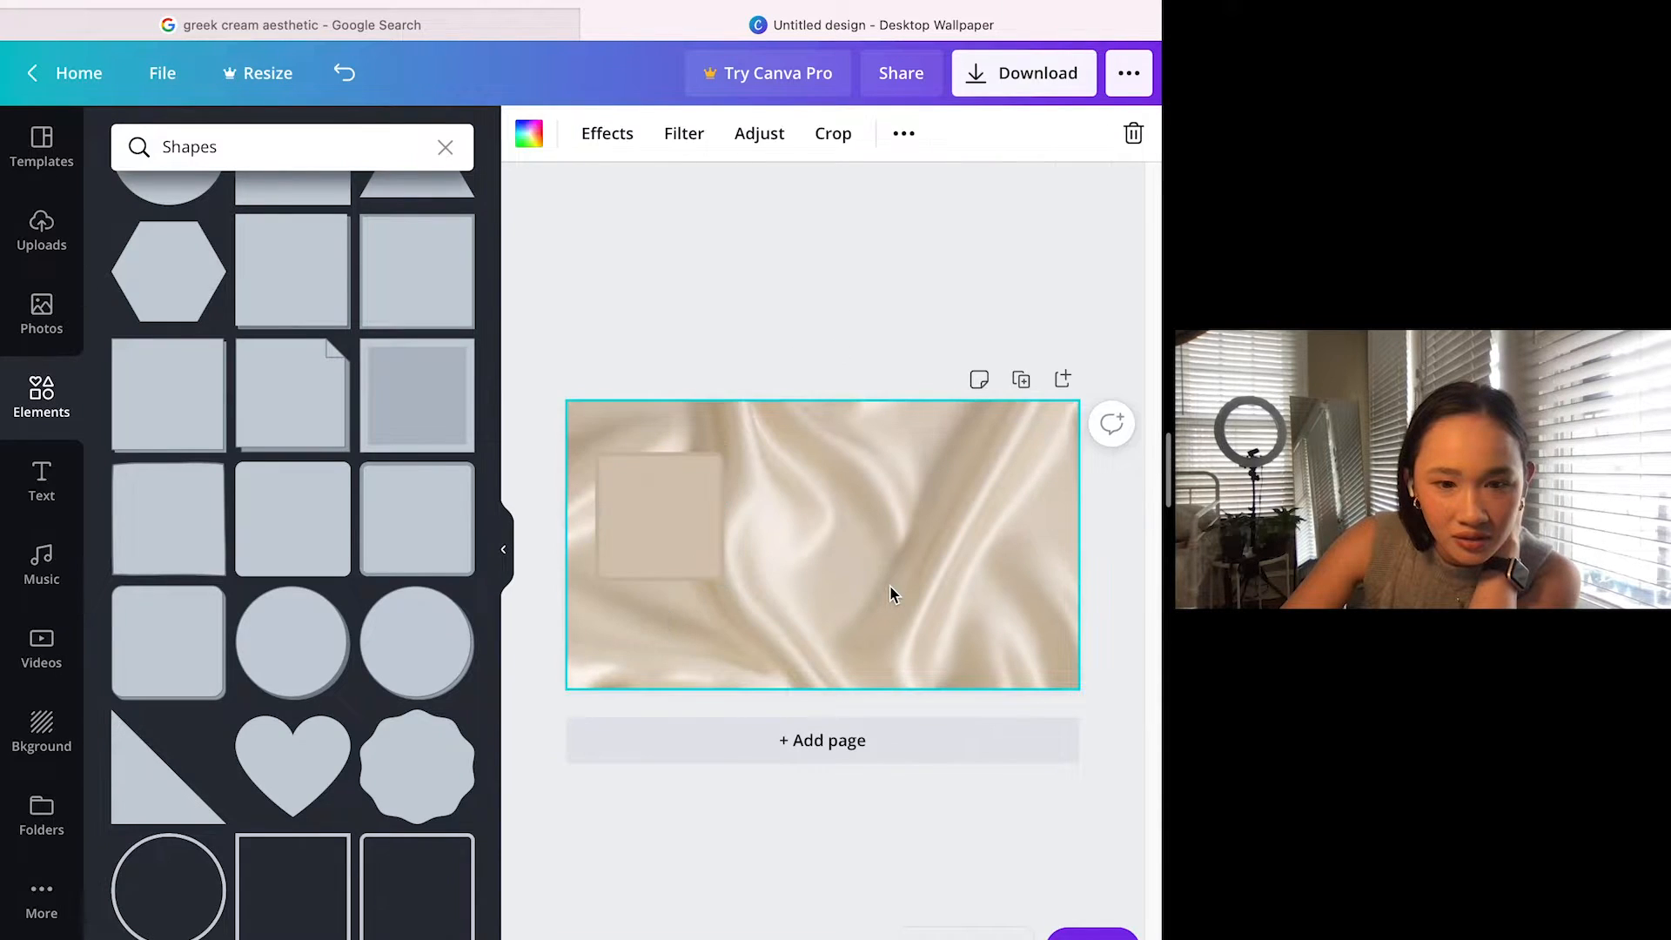
Step: Duplicate the beige square into the wallpaper's lower-right area and nudge the upper-left square slightly up and to the right
click(693, 532)
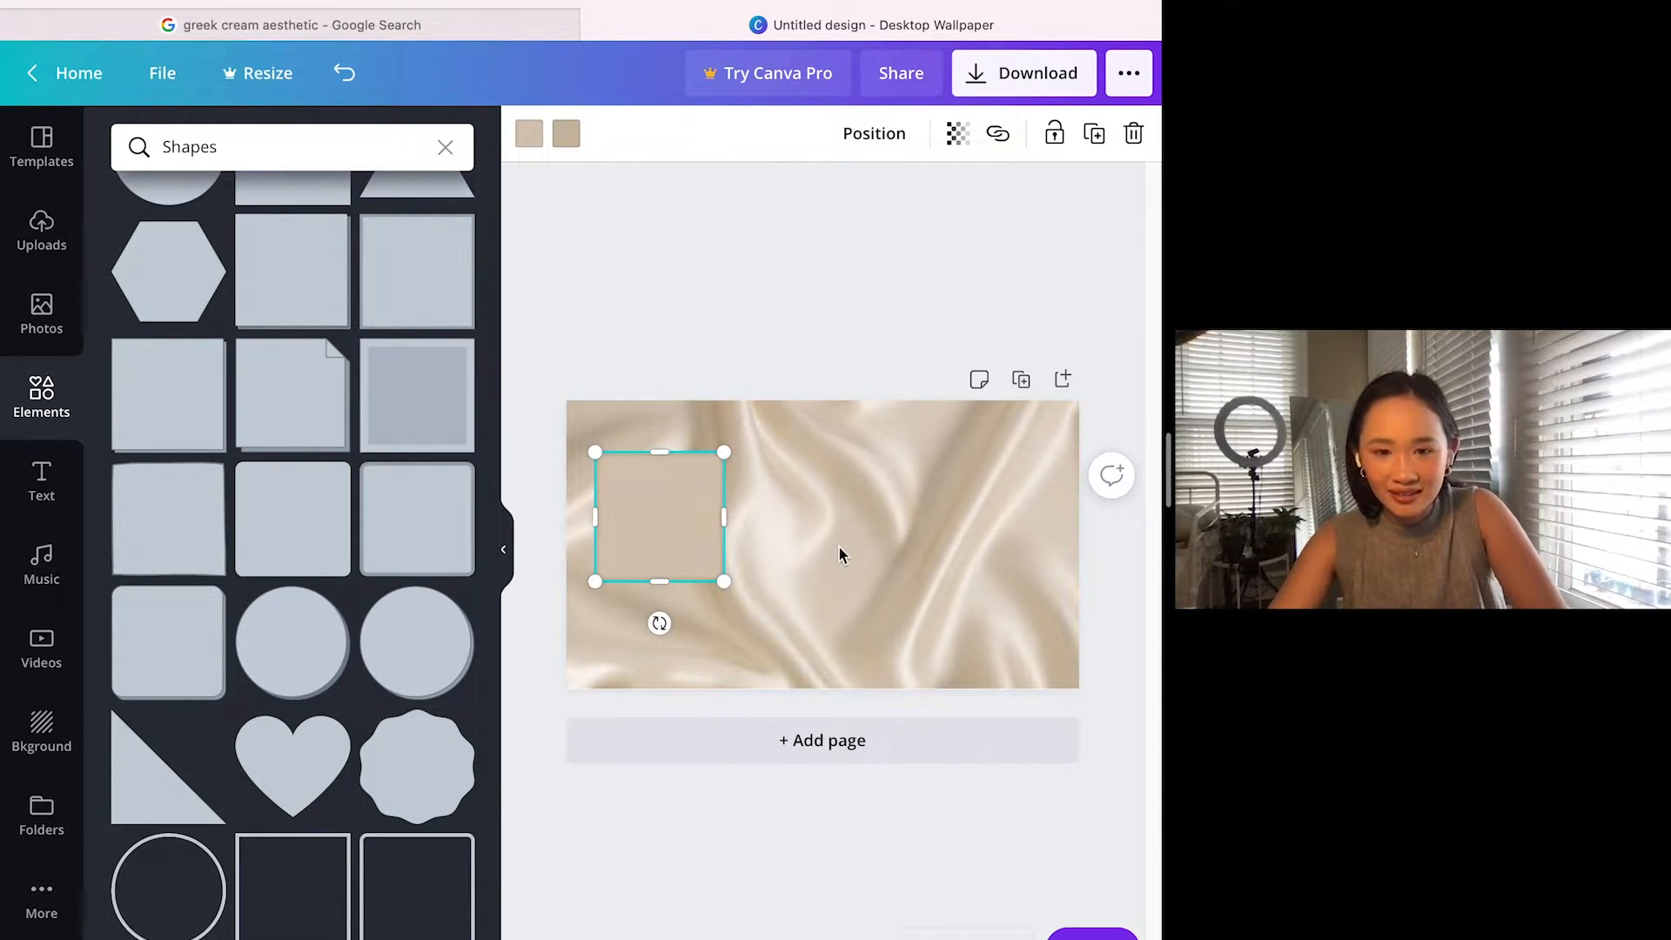
drag(679, 525, 928, 601)
mouse_move(678, 533)
mouse_down()
mouse_move(705, 526)
mouse_move(683, 524)
mouse_up()
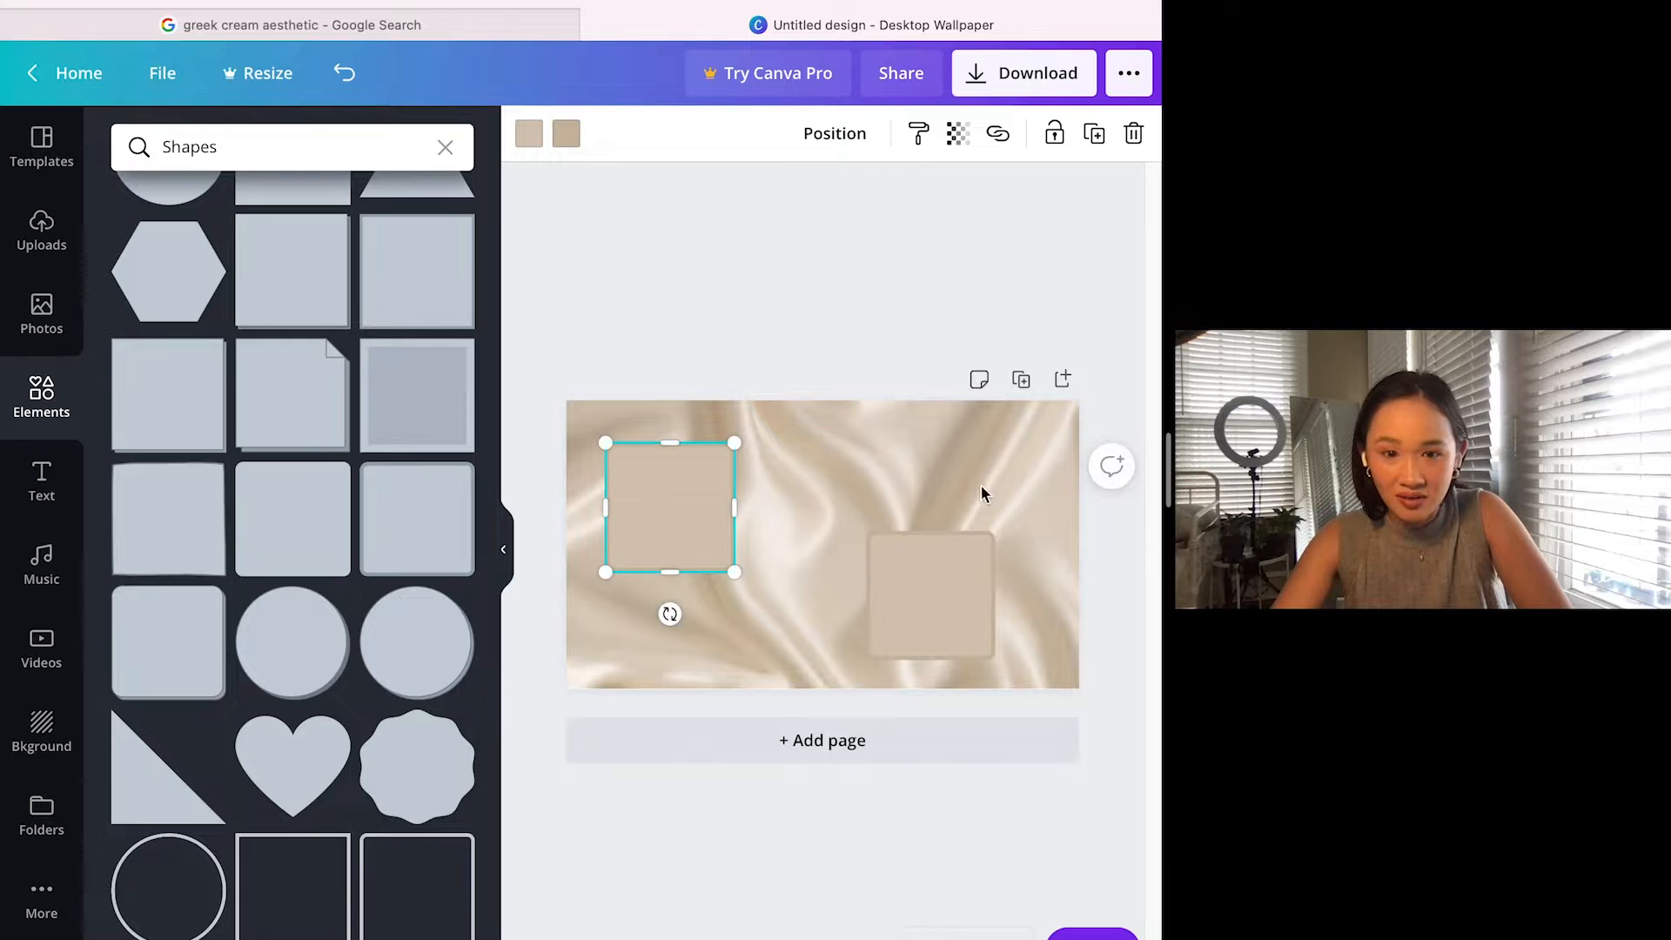
click(857, 499)
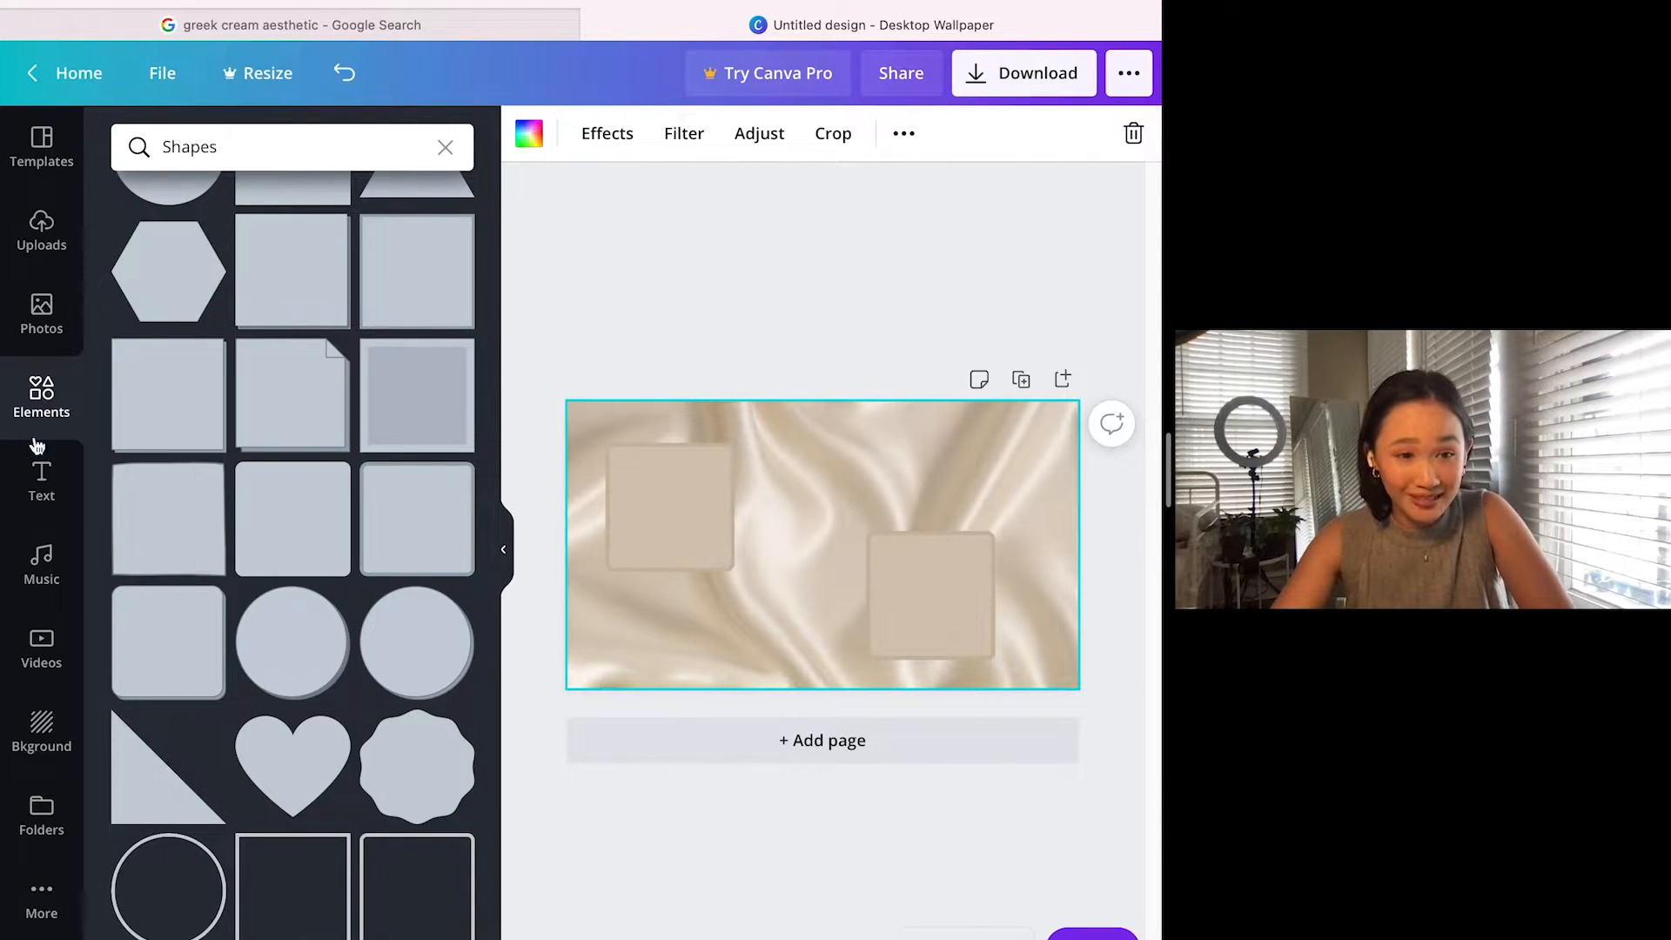
Step: Add a heading to the page and replace its text with "School"
click(45, 488)
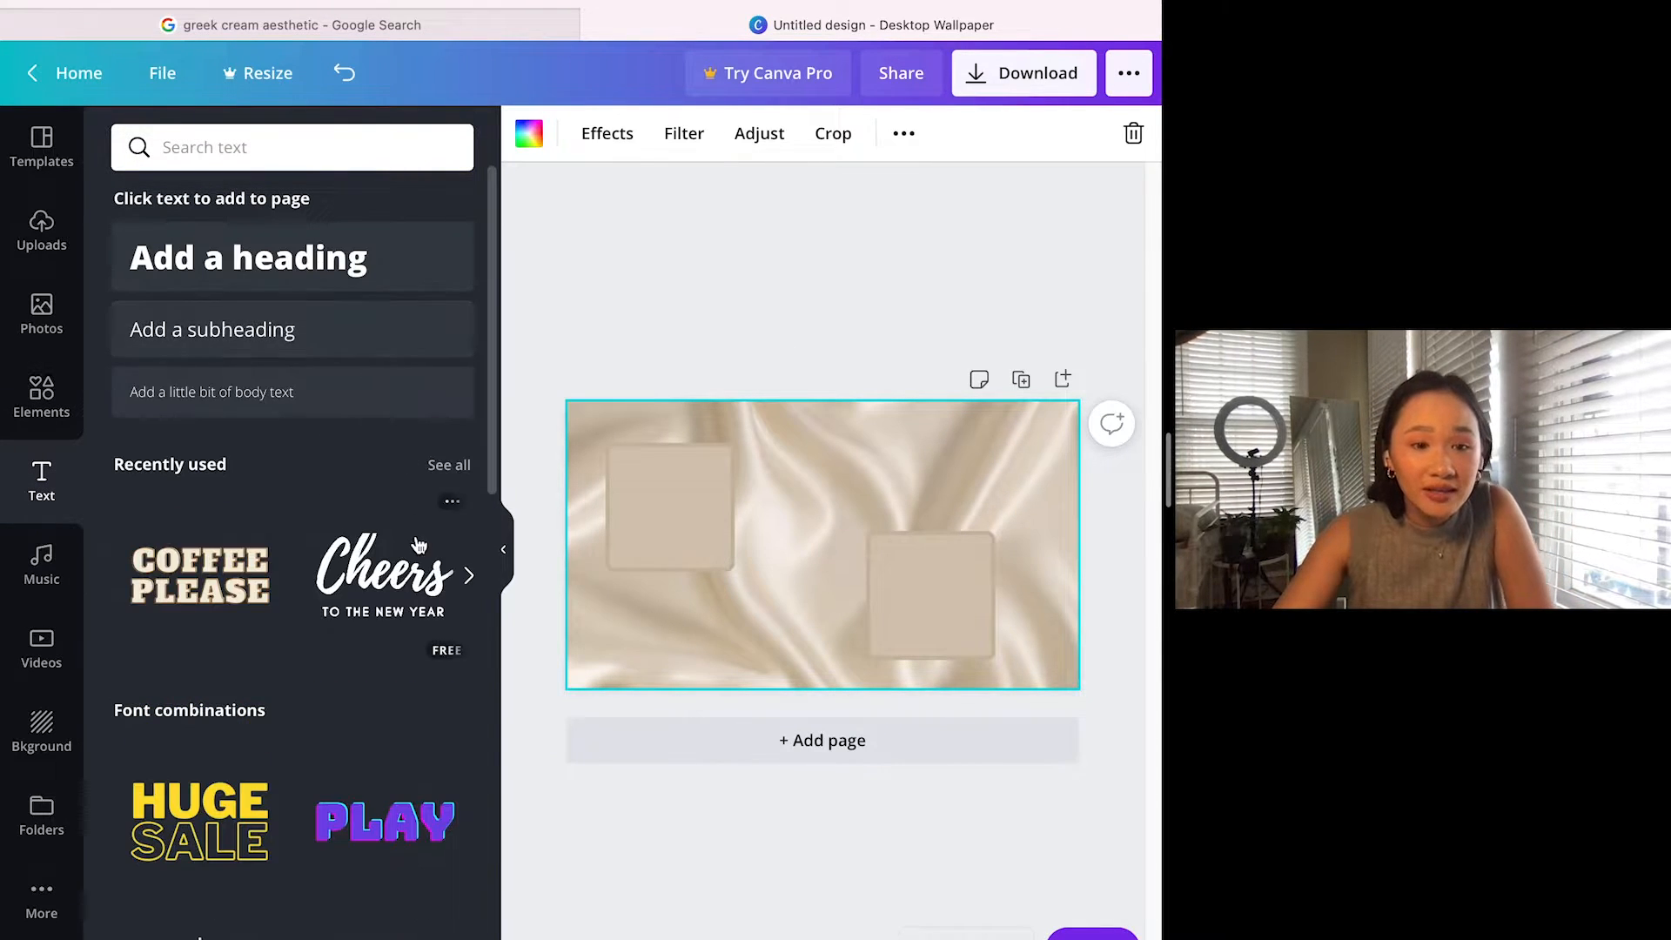
click(352, 261)
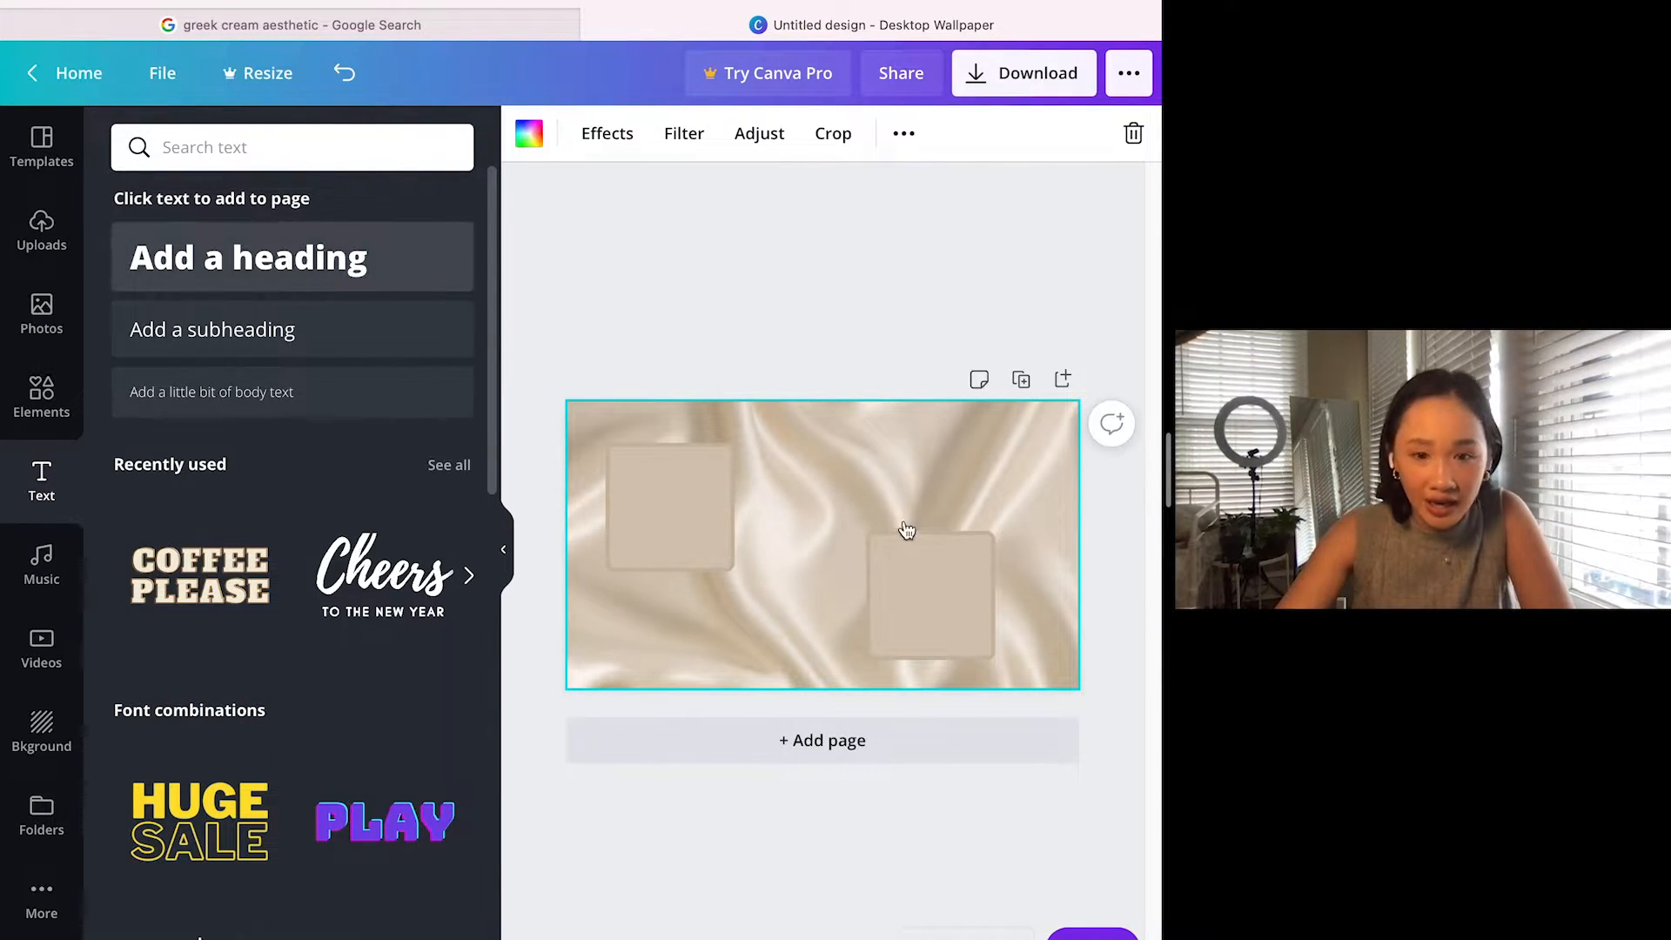
click(823, 545)
click(824, 546)
key(super+a)
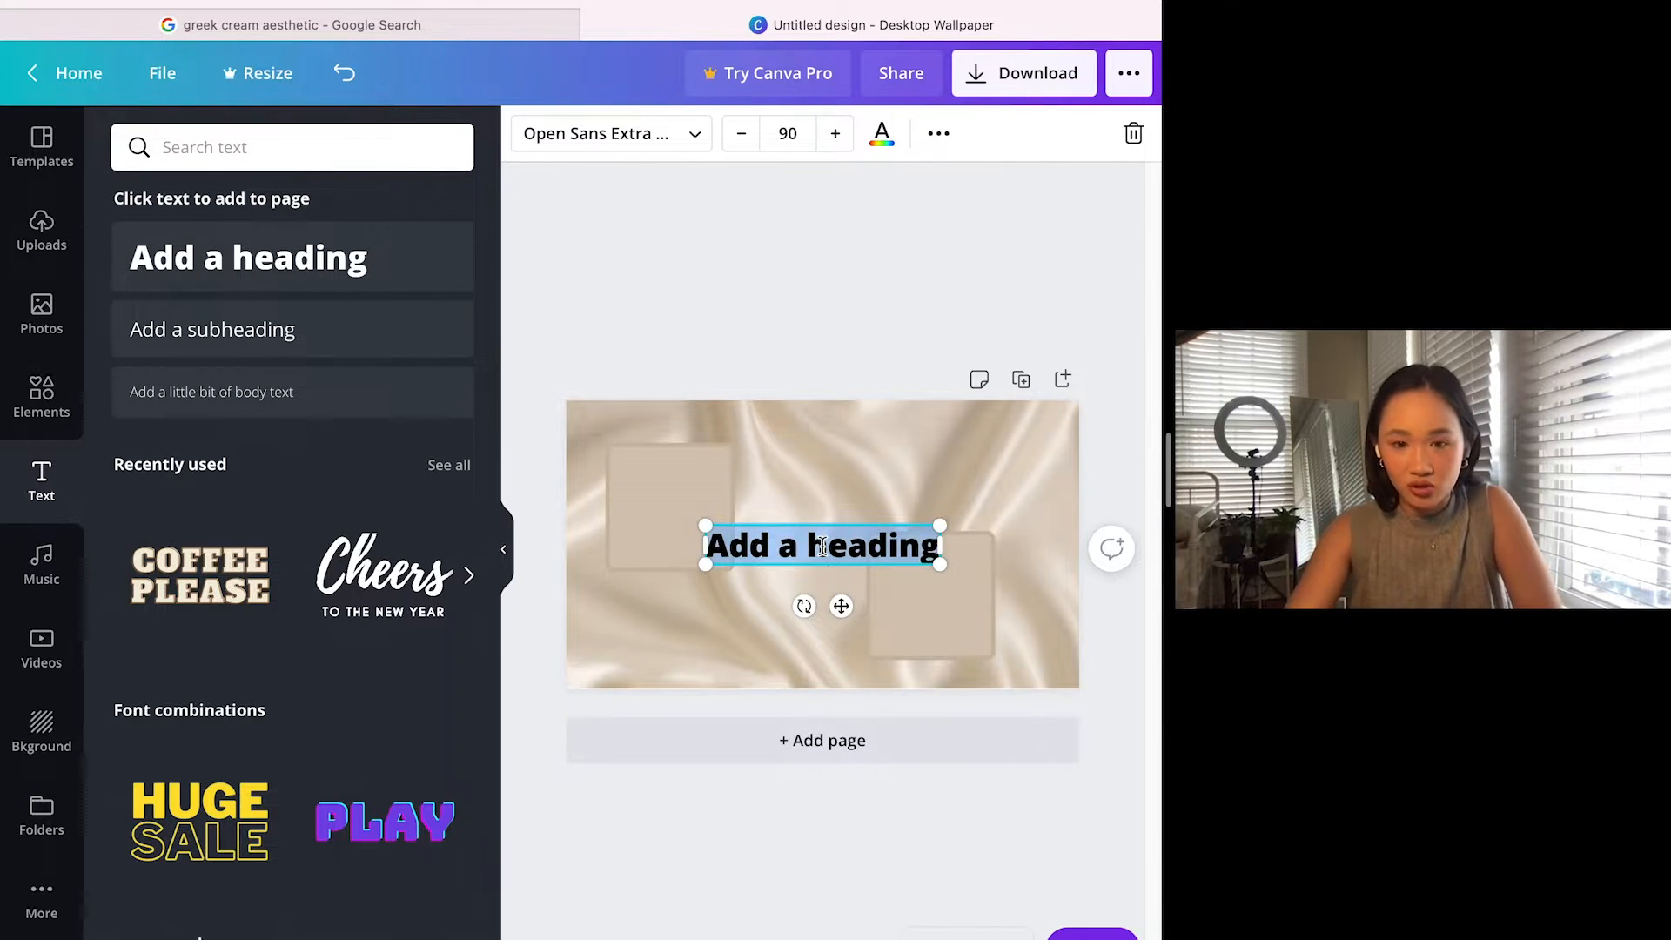
text(School)
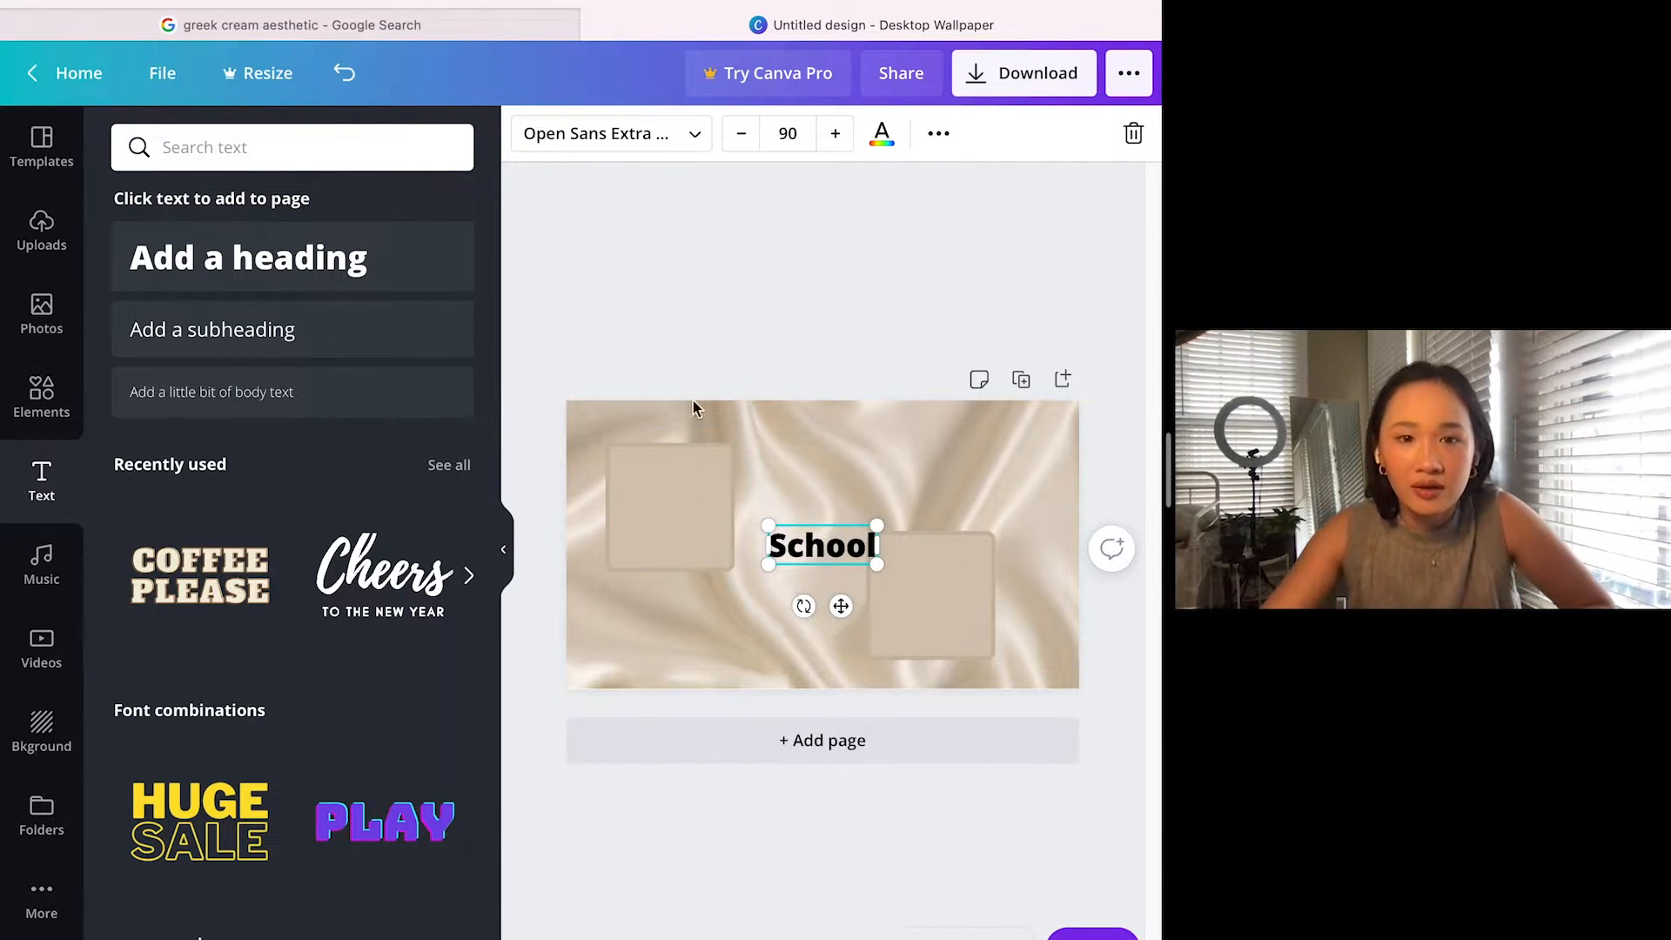
Step: Set the "School" heading's font to Hatton and its colour to the lightest cream from the silk photo's colours
click(625, 139)
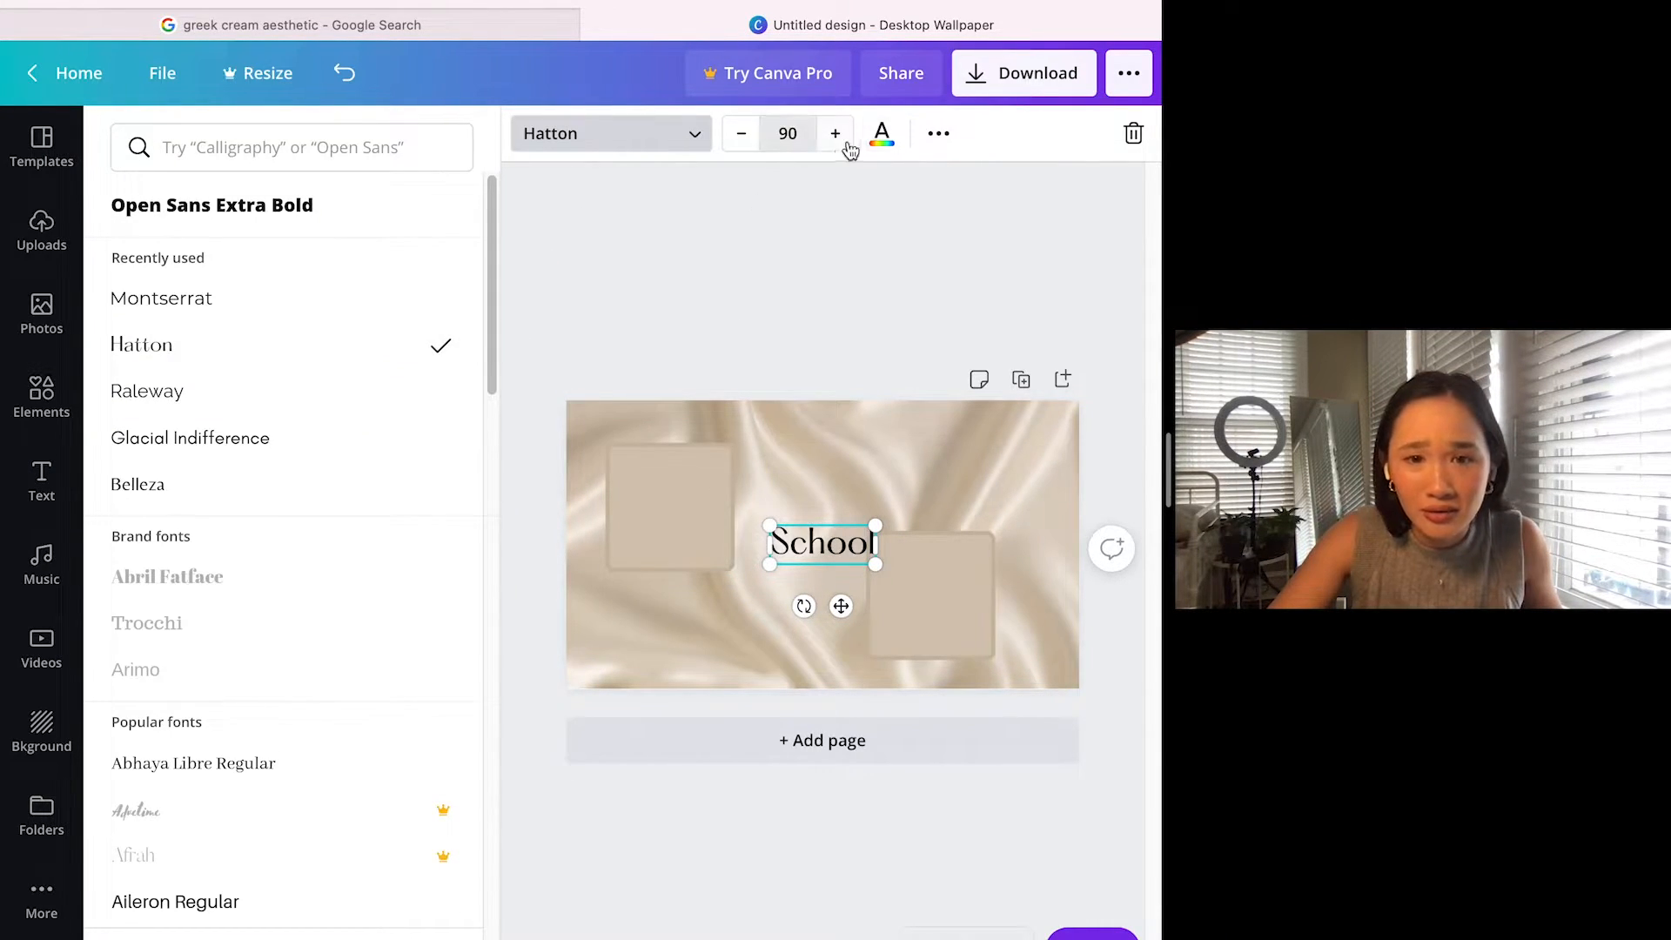
click(882, 135)
click(453, 594)
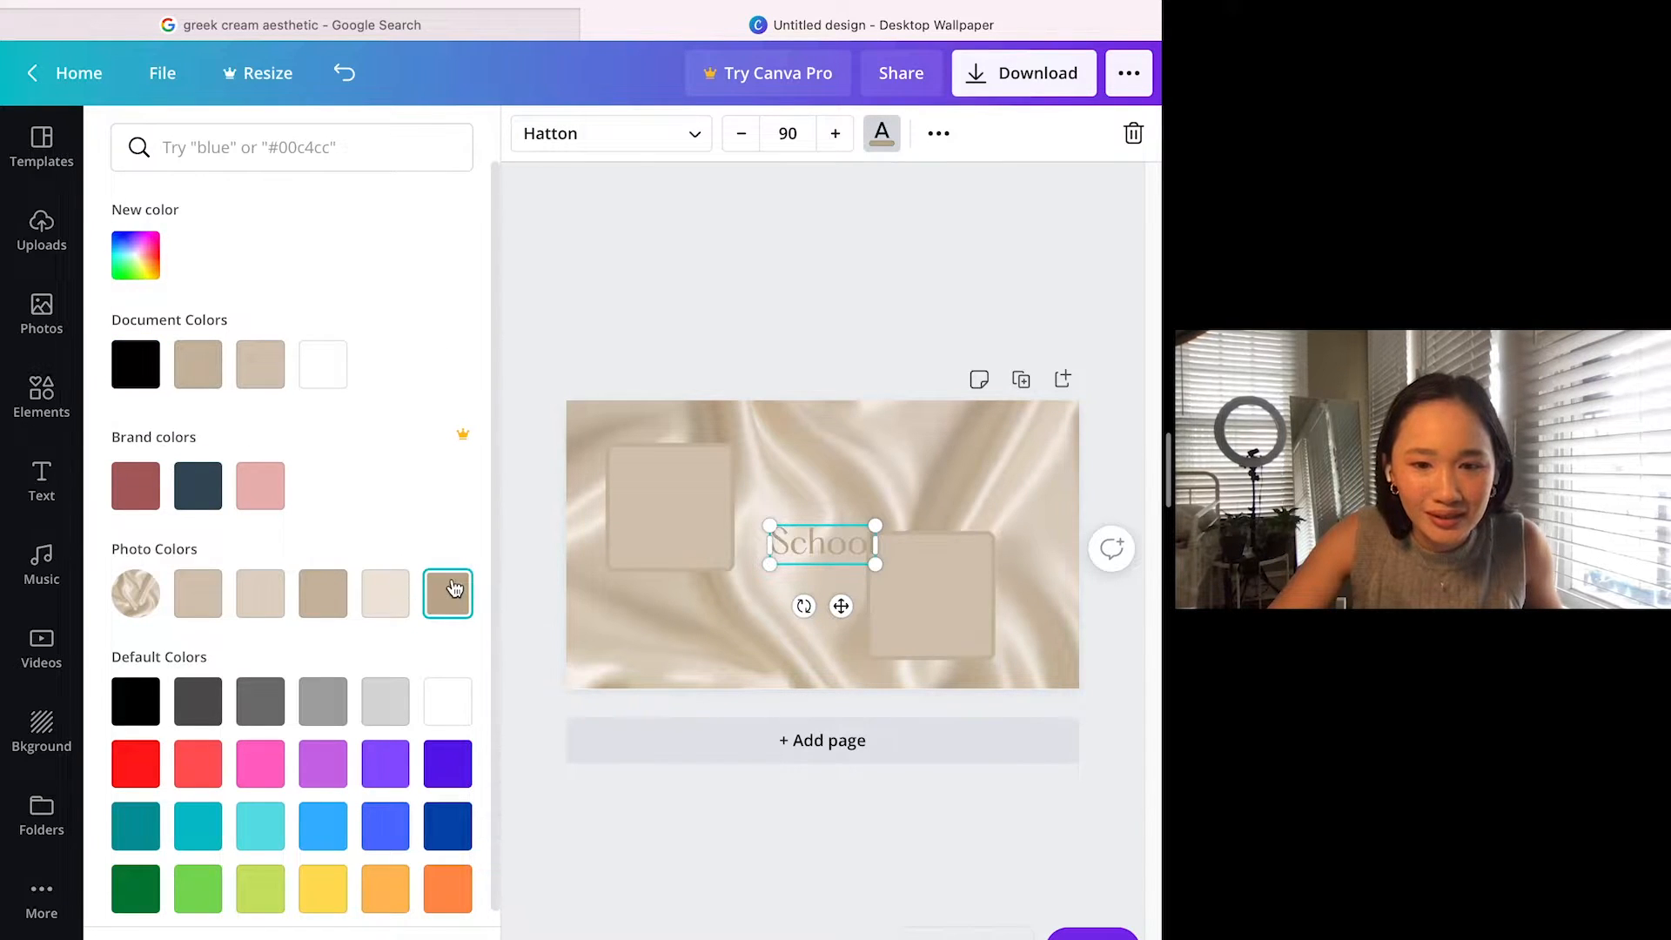
click(260, 595)
click(396, 601)
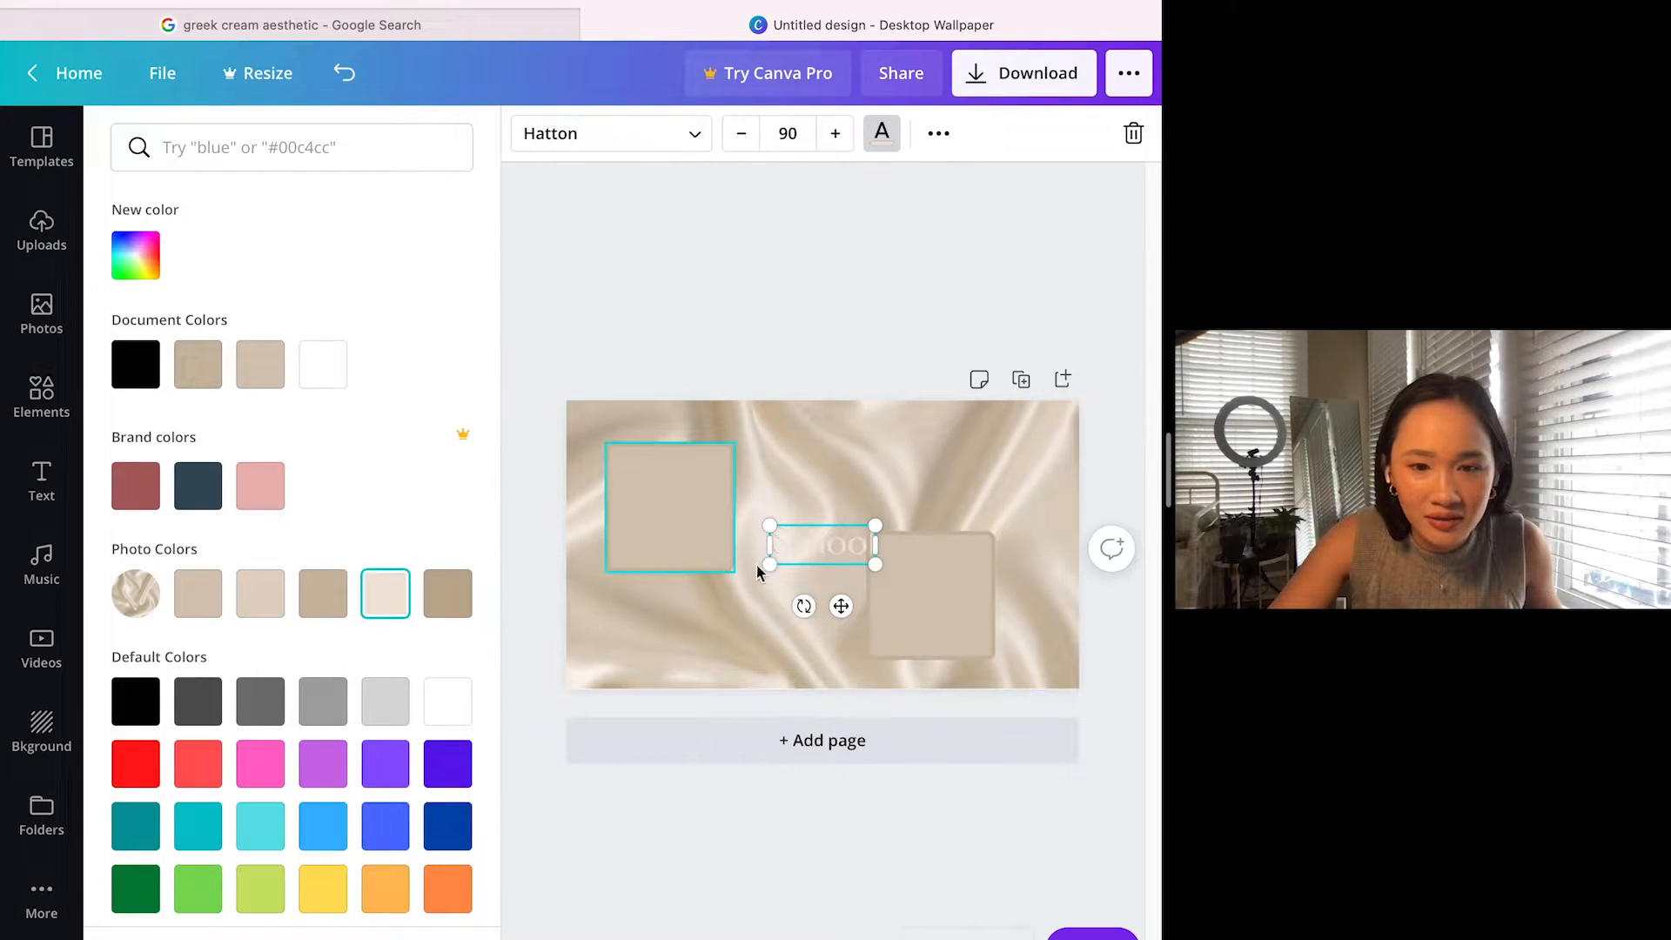
Step: Shift the upper-left square slightly down and place the "School" heading centred inside its upper part
drag(843, 606, 675, 456)
click(651, 550)
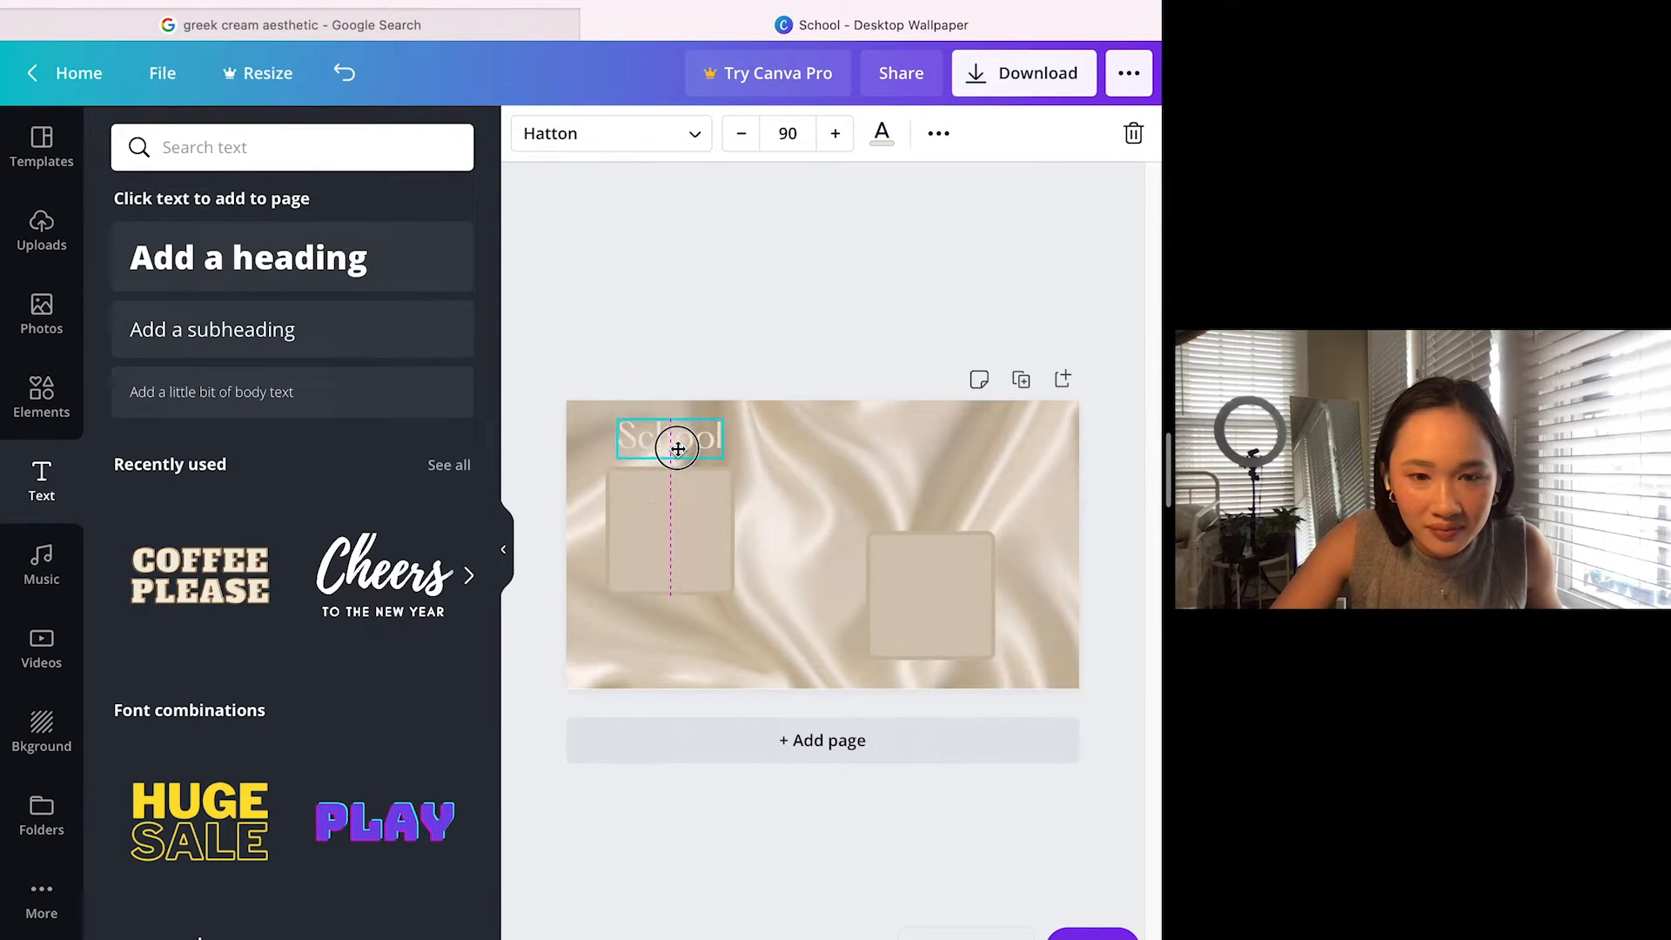
click(808, 498)
click(678, 446)
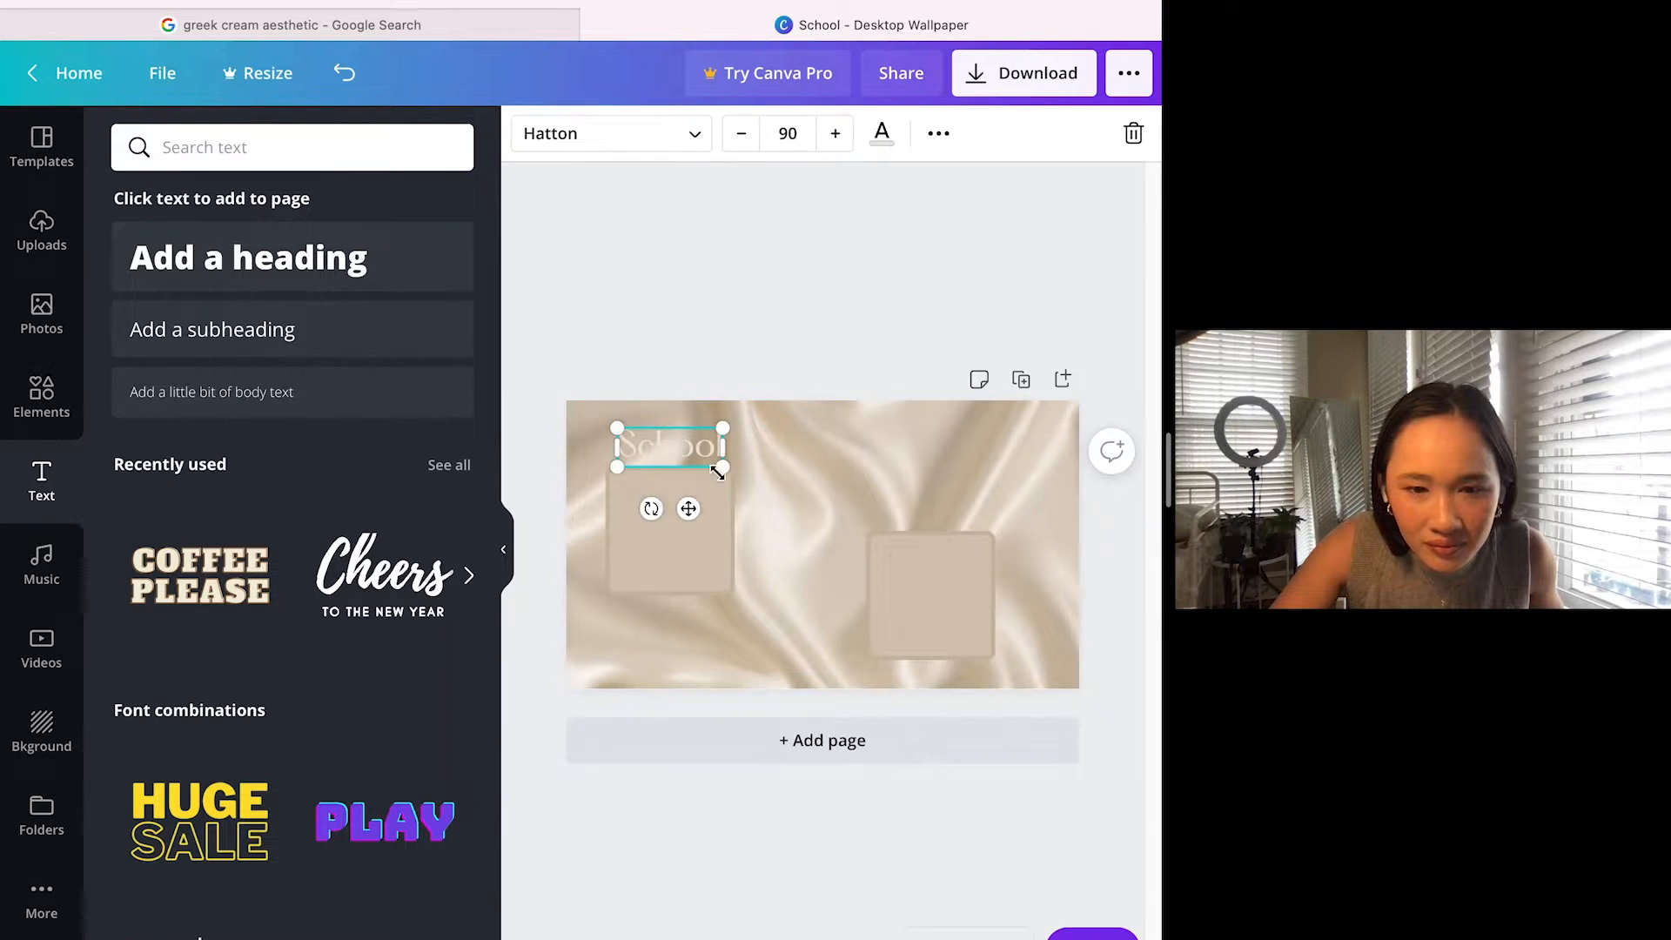
drag(689, 511, 688, 558)
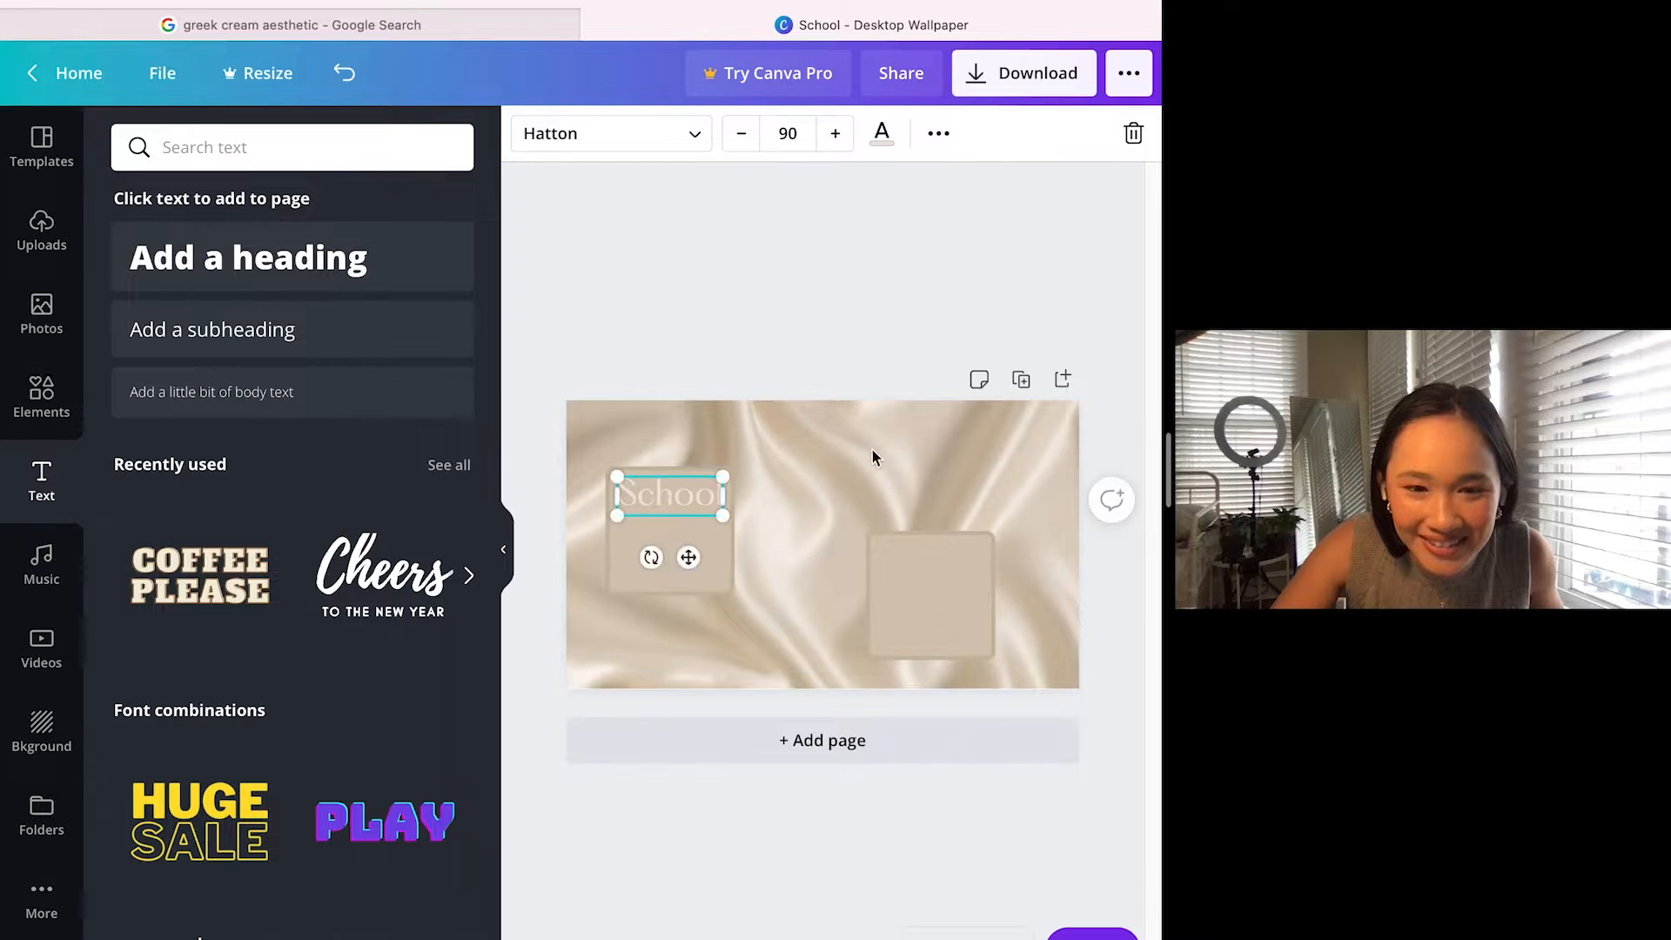
click(661, 561)
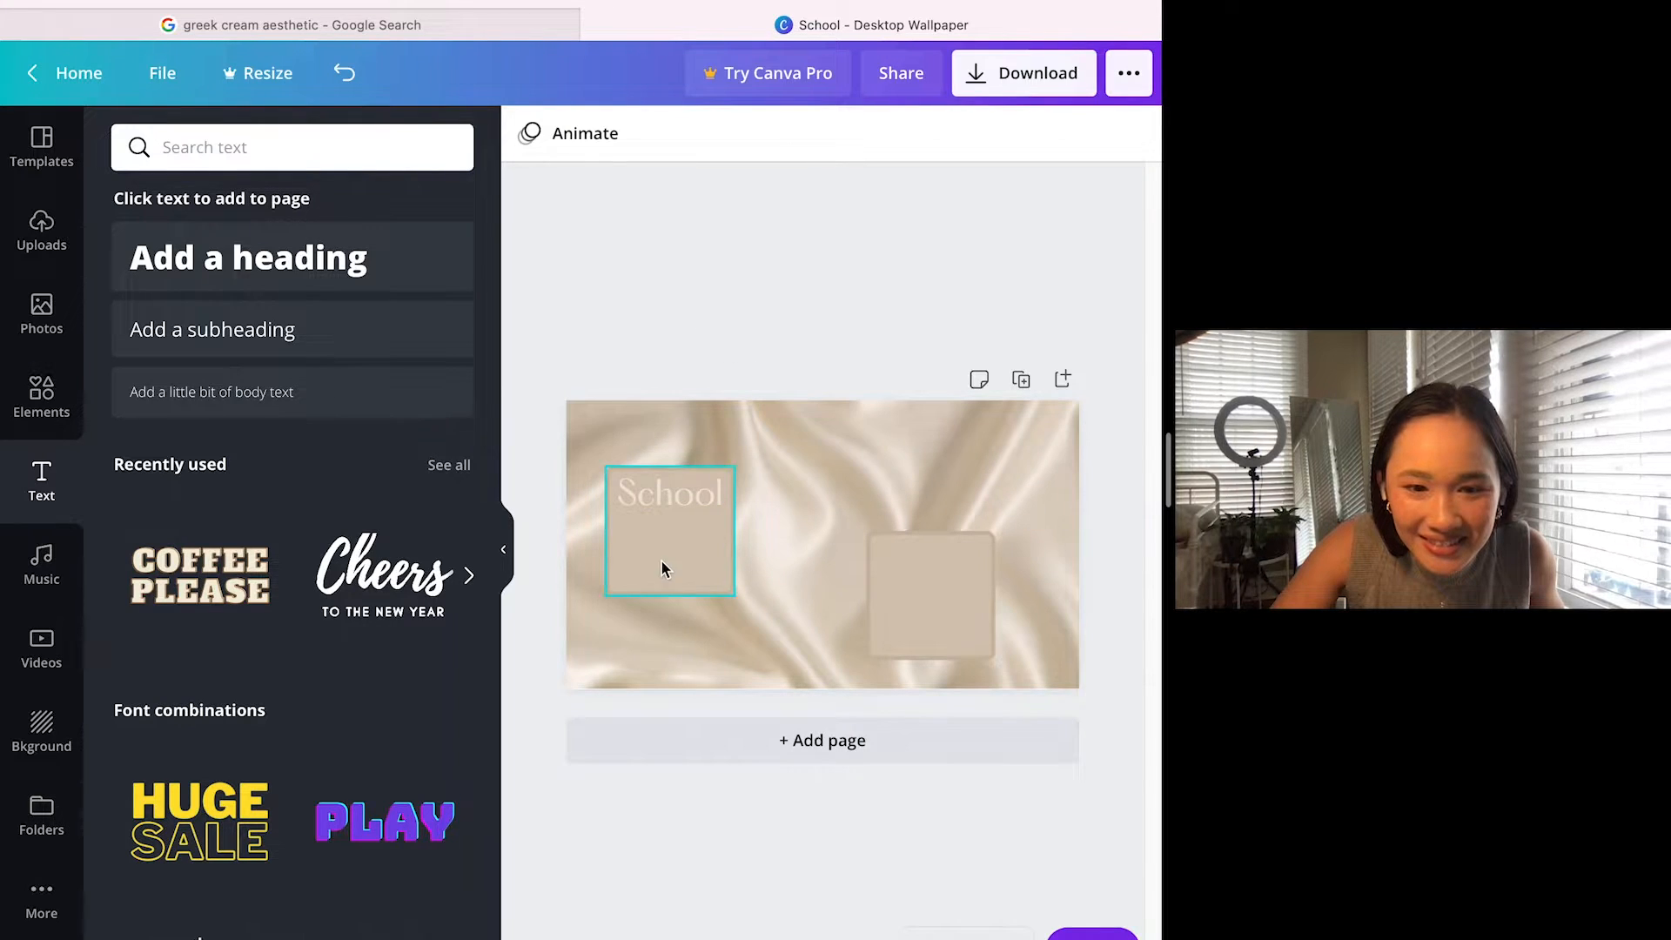
Step: Replace the "School" heading's text with "SCHOOL" and shrink it to font size 61.7 so it fits inside the upper-left square
click(685, 507)
double_click(739, 489)
key(BackSpace)
text(SCHOOL)
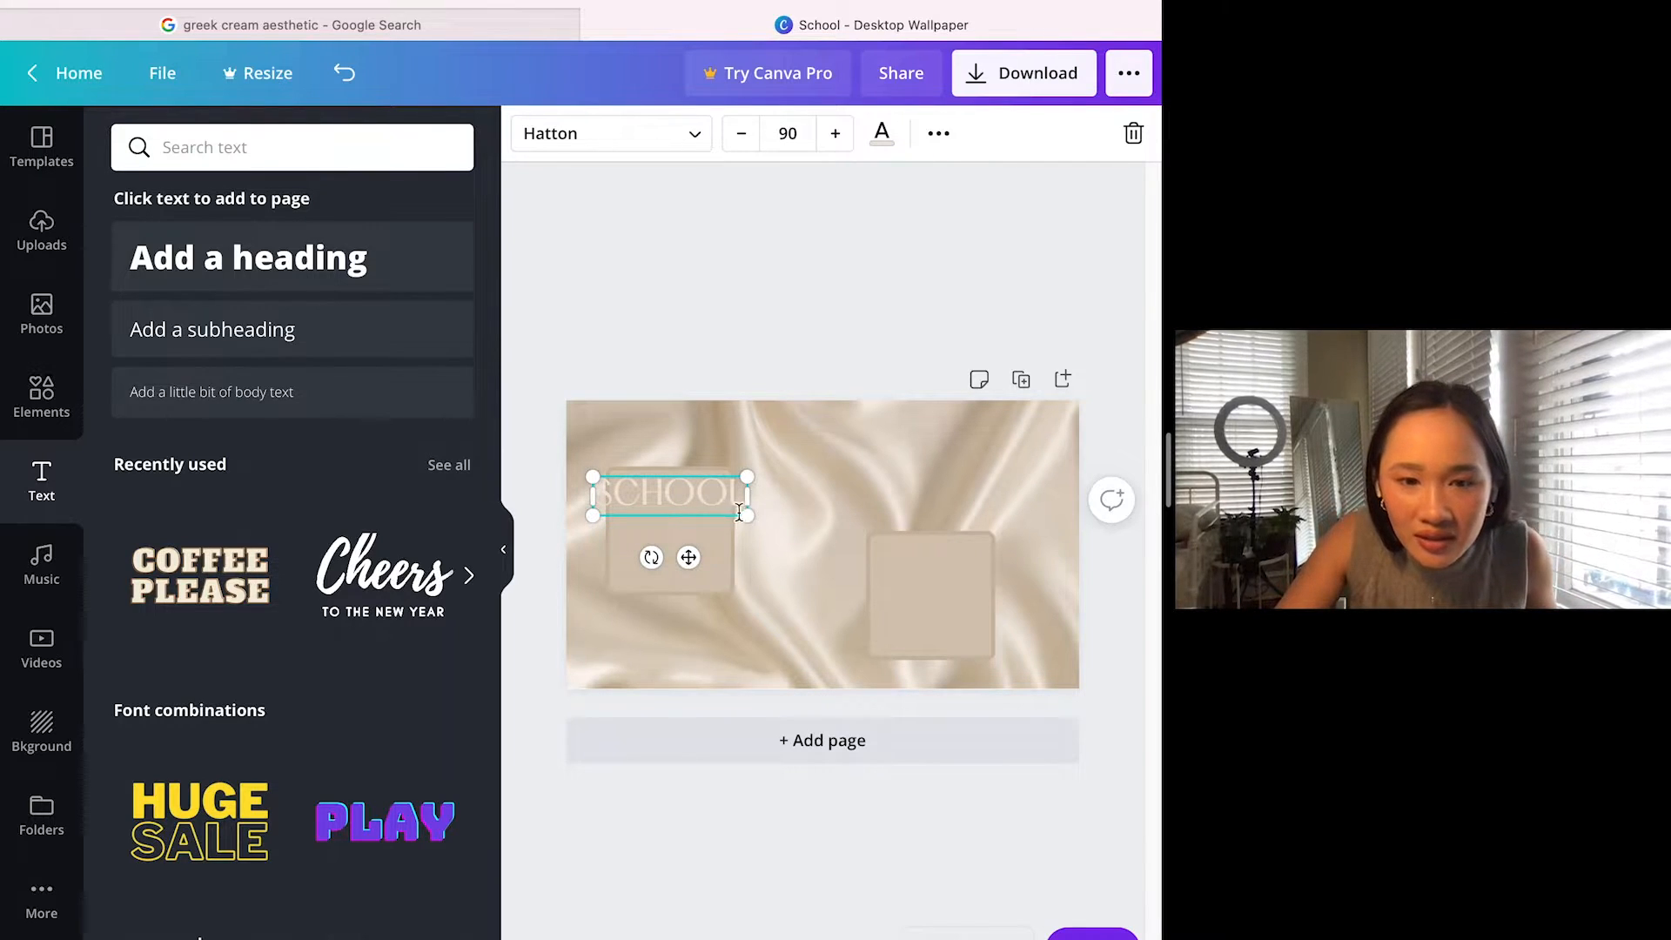
drag(749, 513, 682, 539)
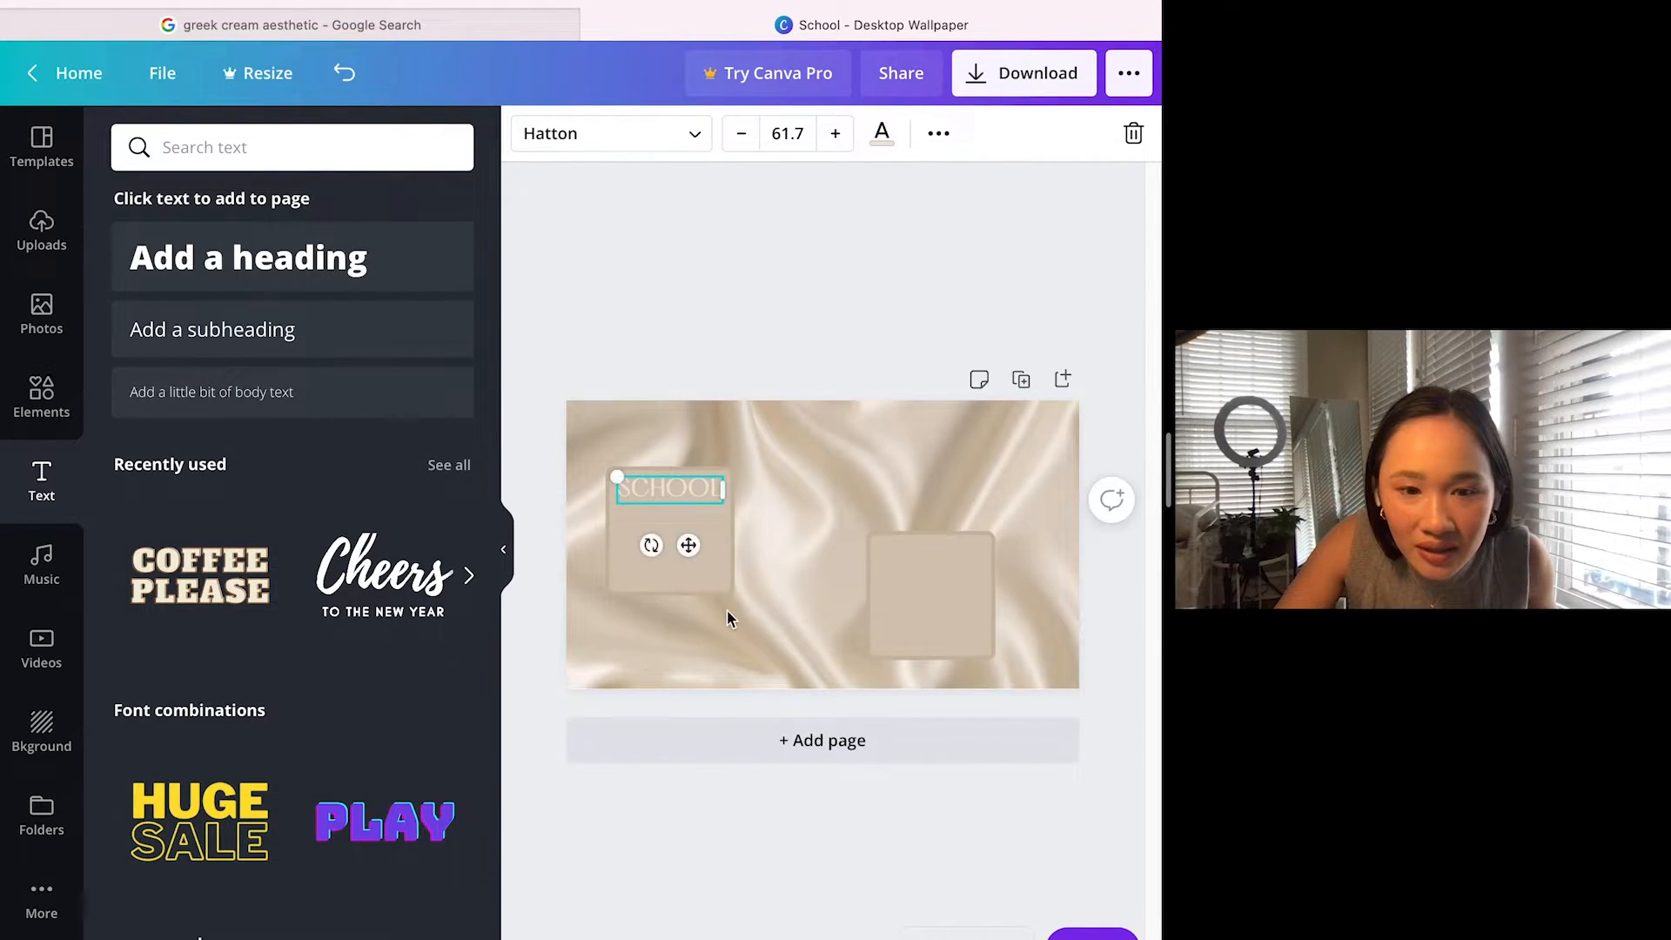
click(780, 494)
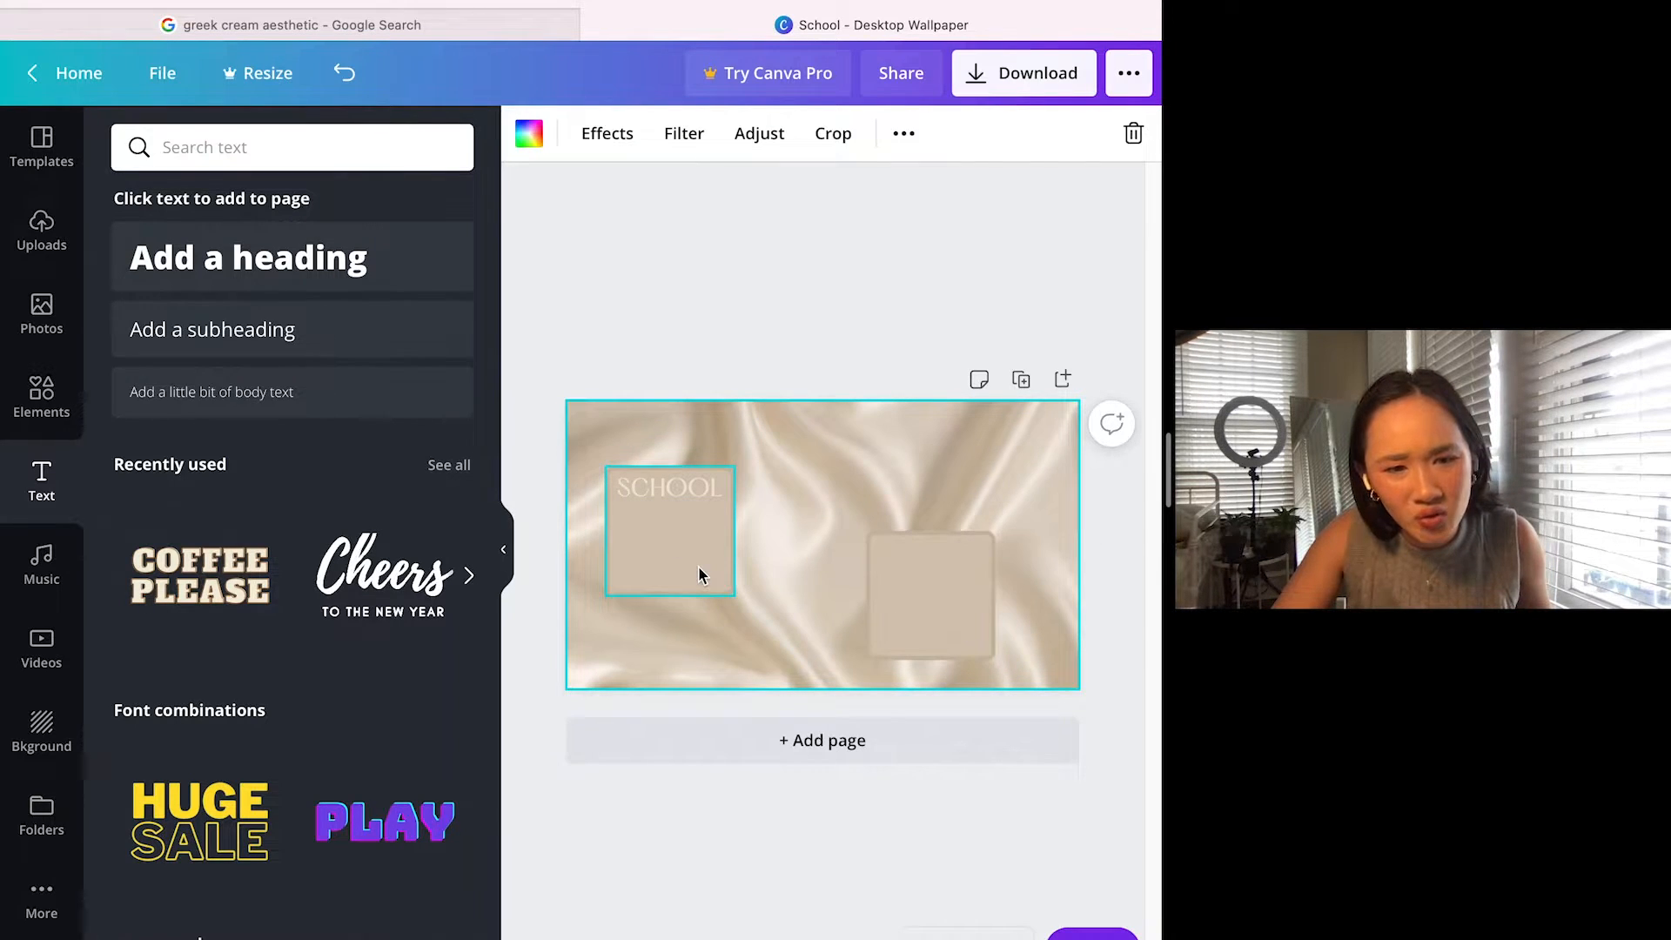
Step: Search Google for "school", view the image and general results, and return to the wallpaper design
click(470, 25)
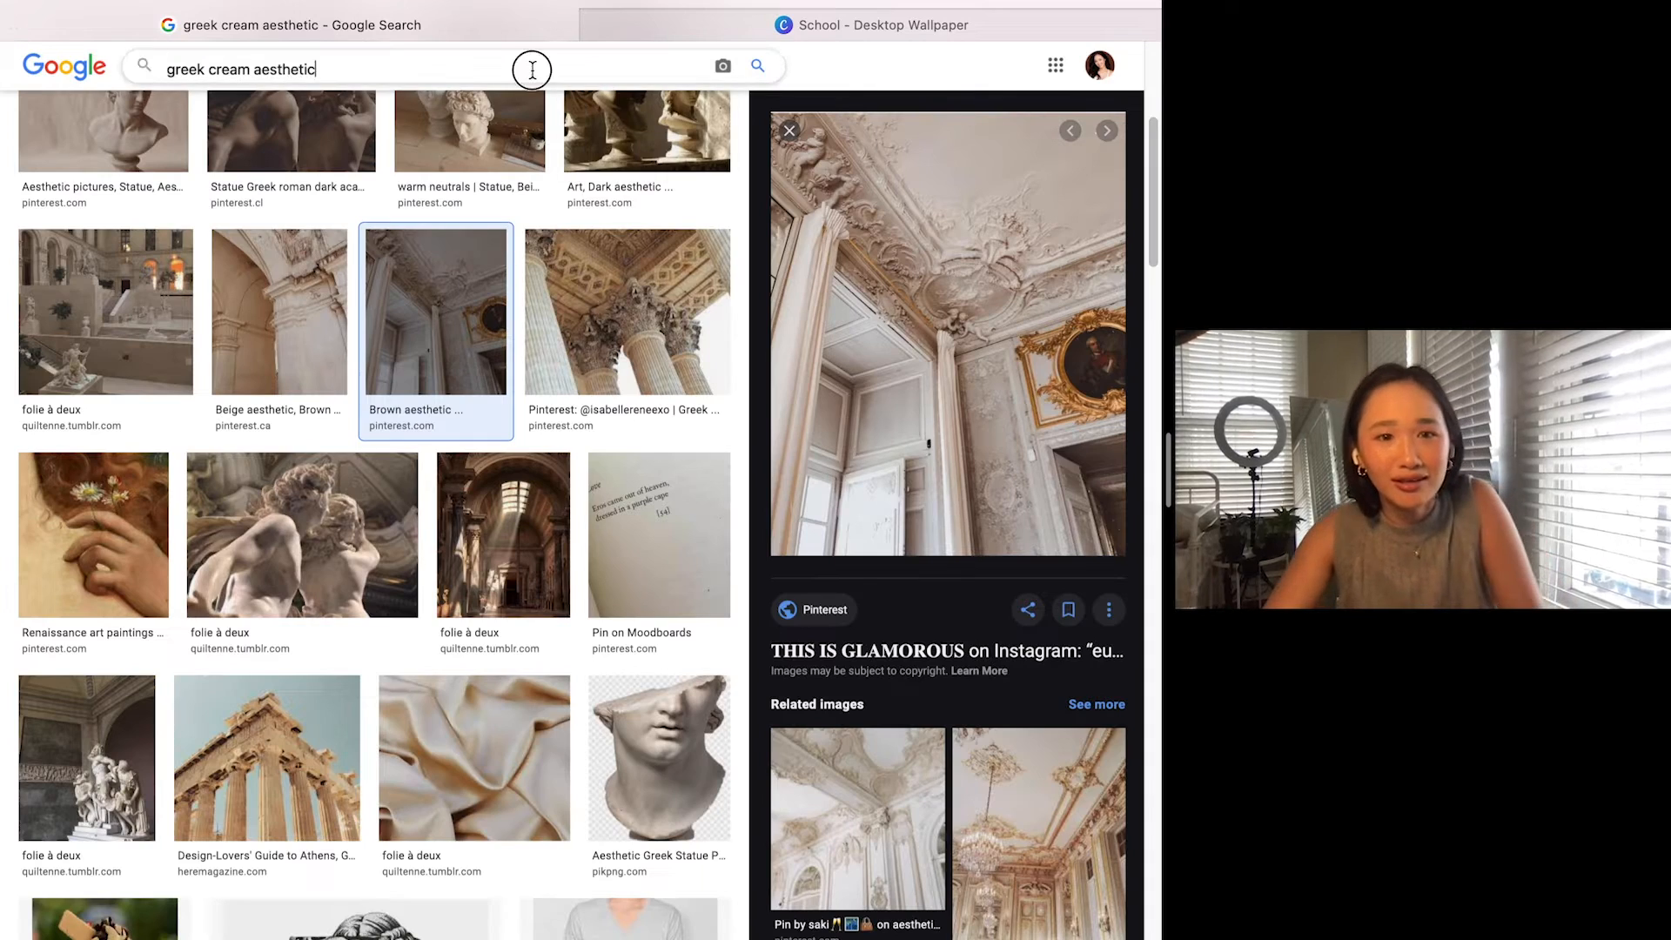
triple_click(531, 69)
text(school)
key(Return)
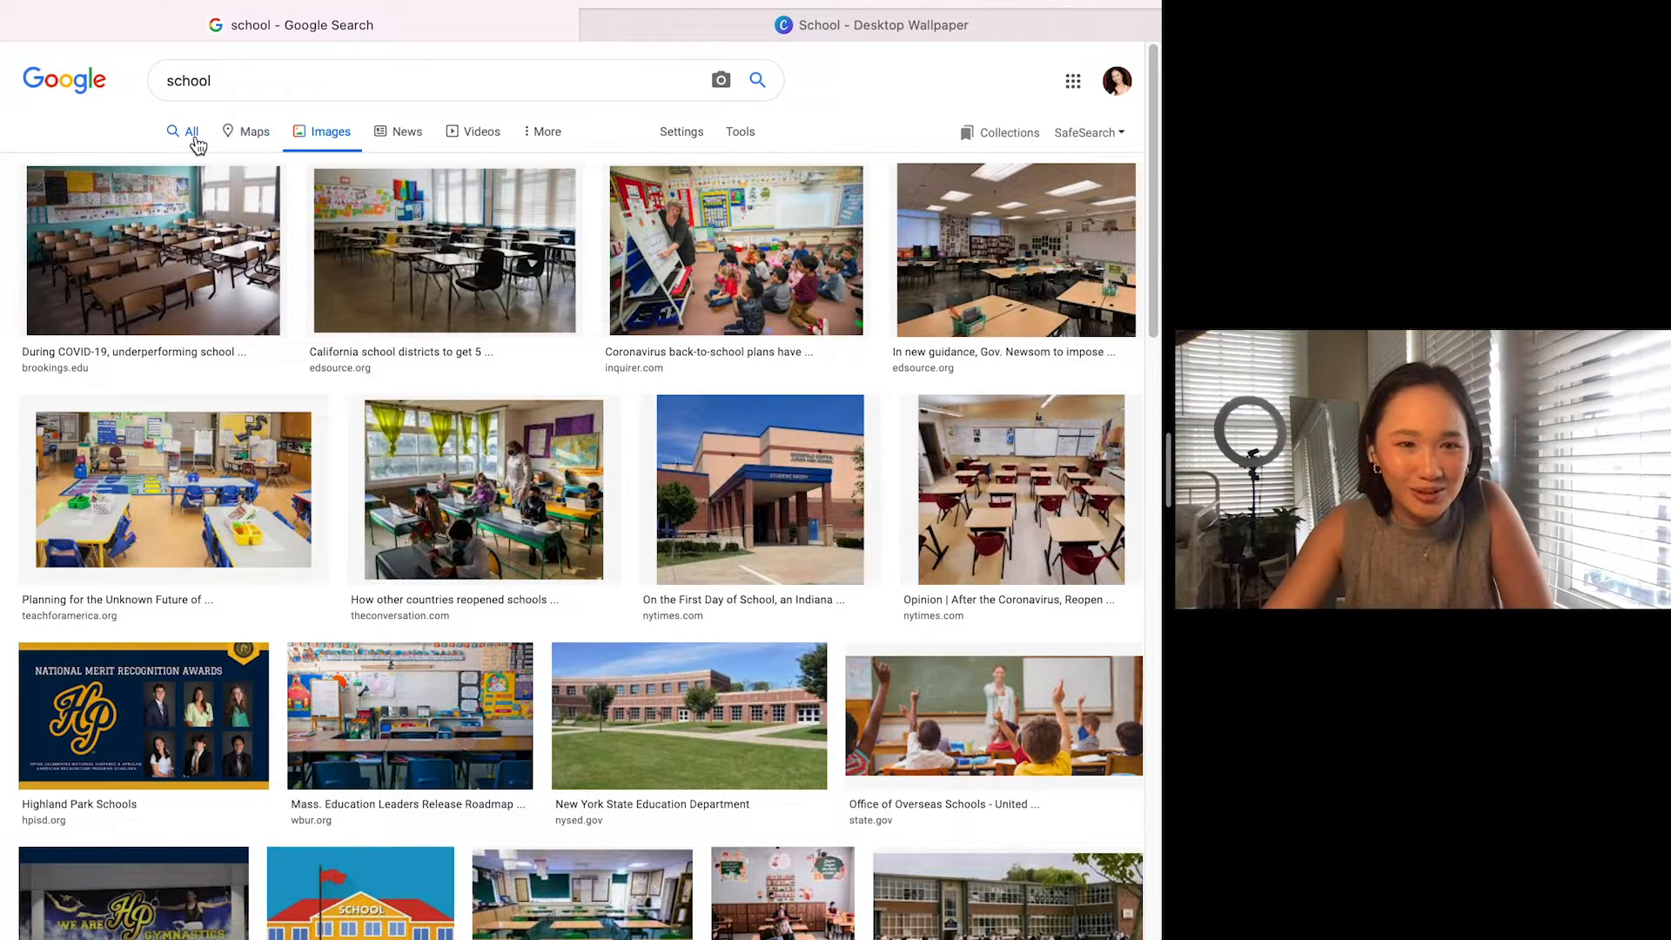
click(193, 135)
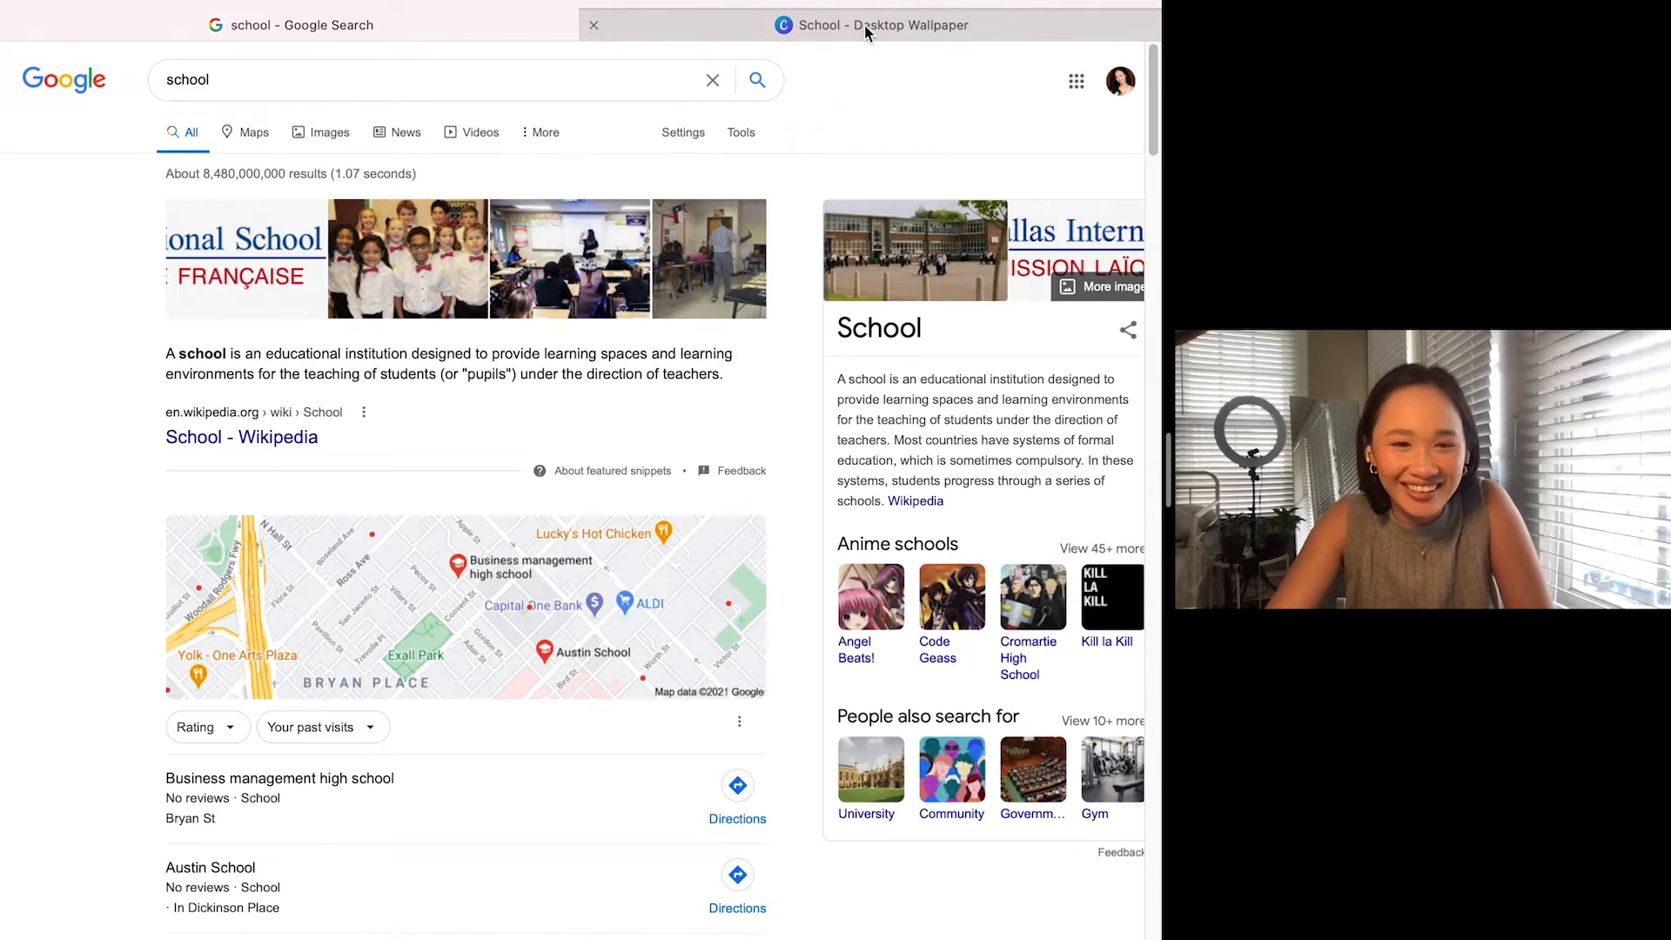
click(864, 24)
Step: Duplicate the "SCHOOL" heading onto the lower-right square, change the copy's text to "WORK" and centre it in the square's upper part
click(657, 486)
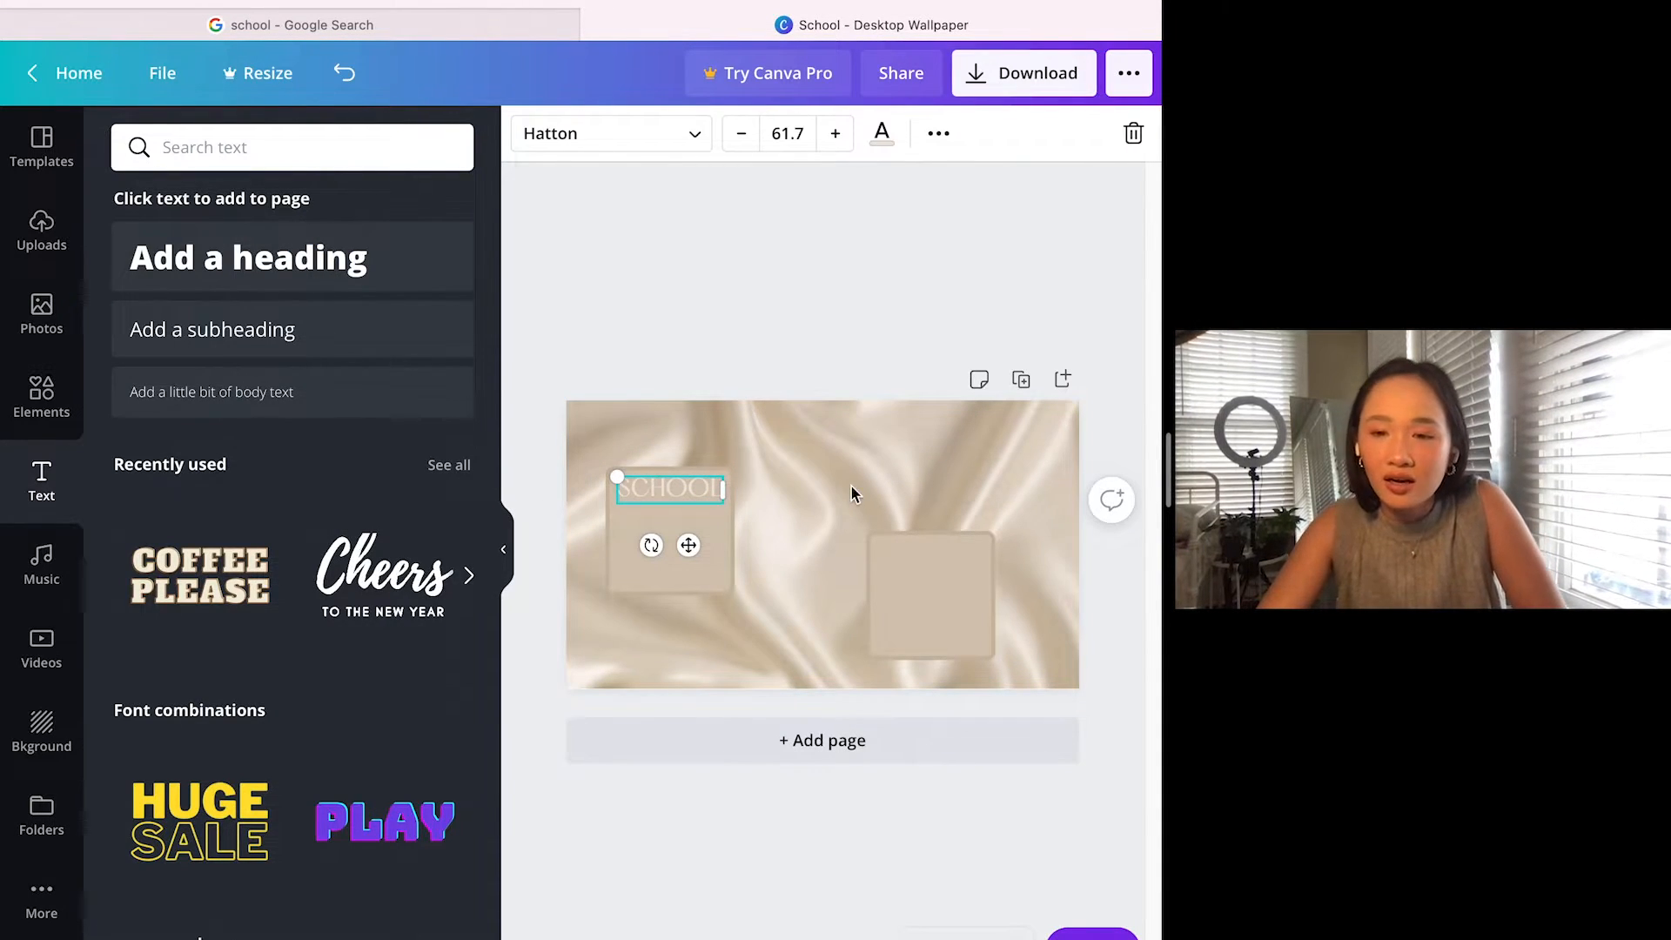
drag(688, 545, 958, 609)
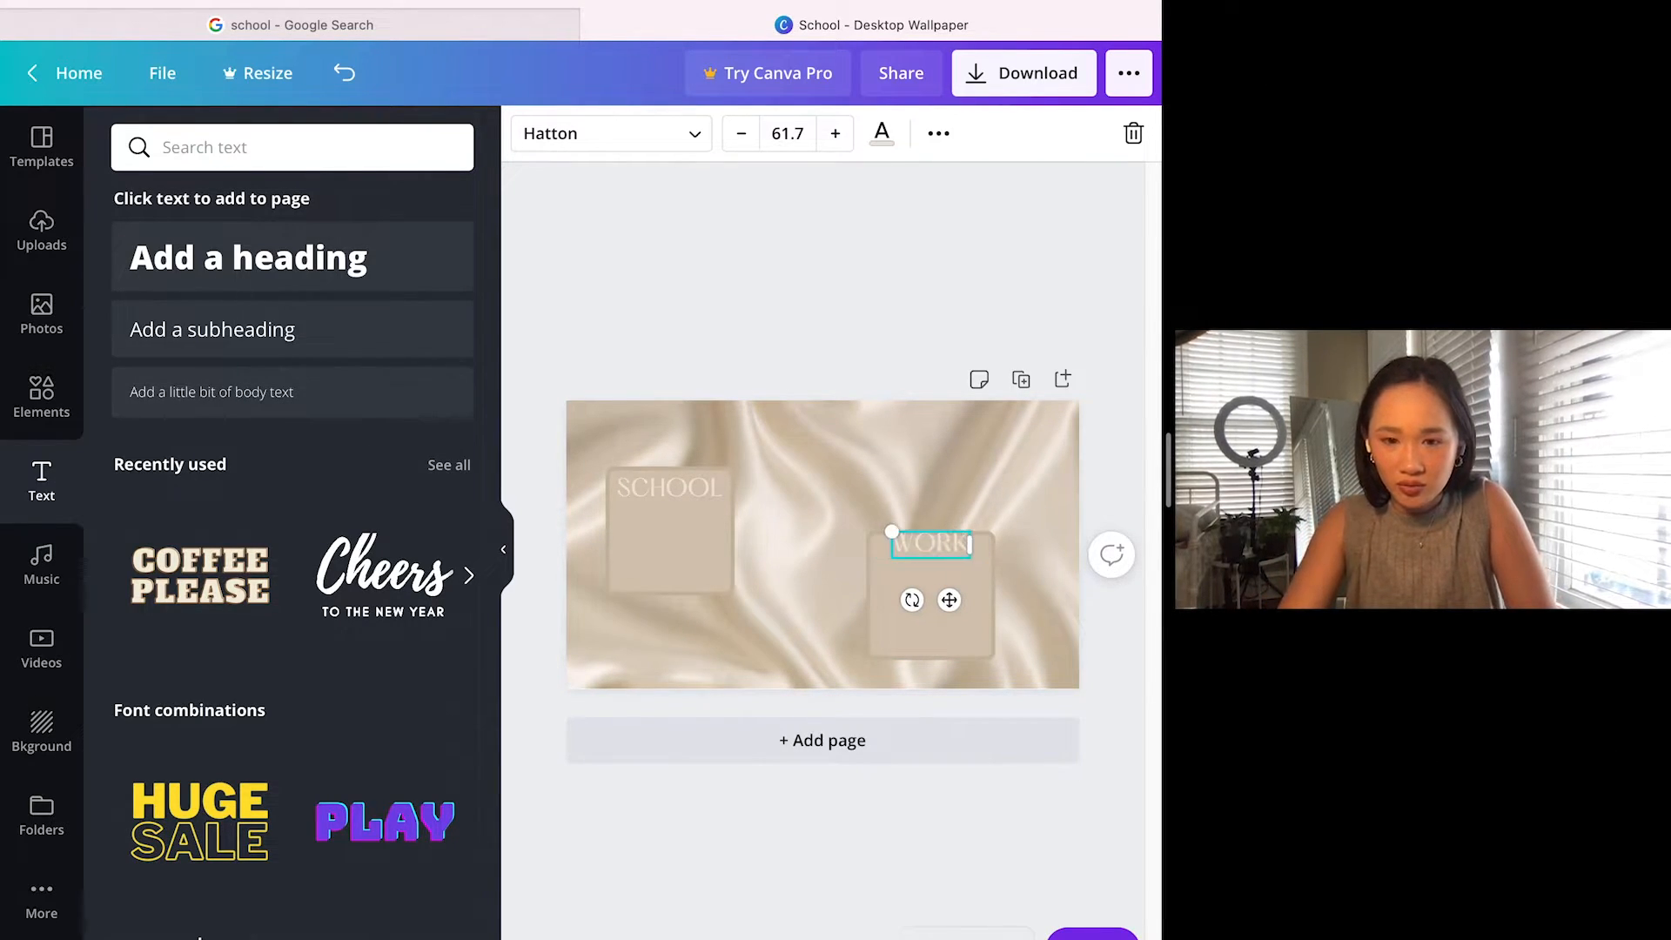
drag(952, 607, 952, 619)
click(861, 457)
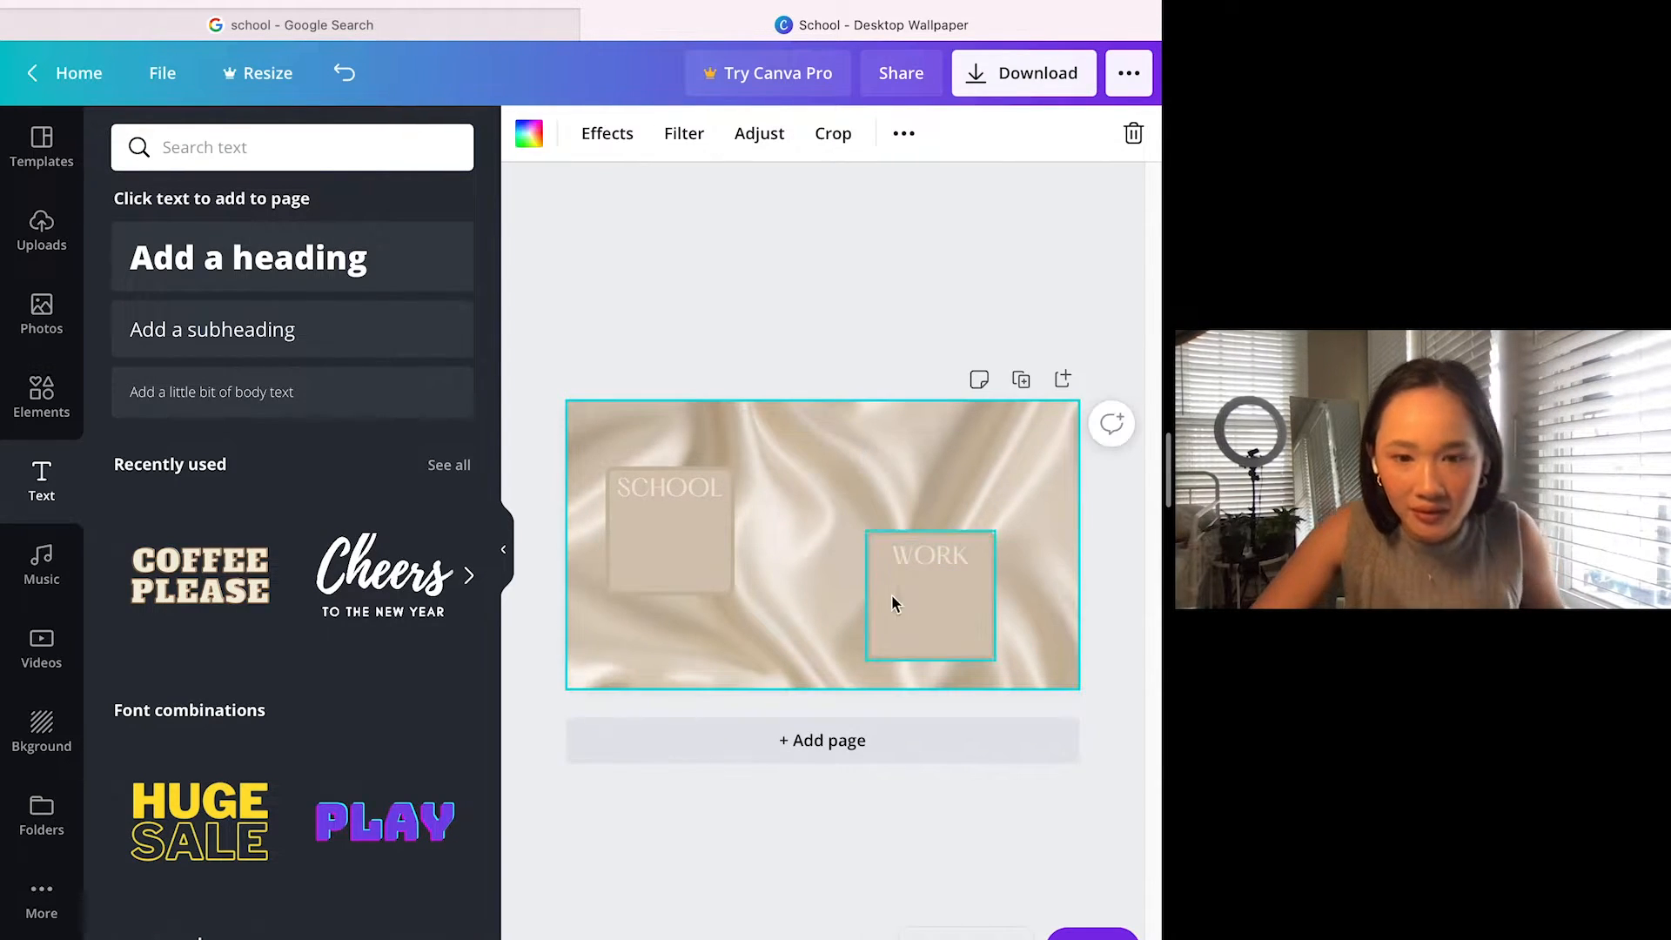
Step: Enlarge the lower-right square to about 637 × 637 and centre the "WORK" heading near its upper edge
click(887, 597)
drag(1028, 519, 1048, 501)
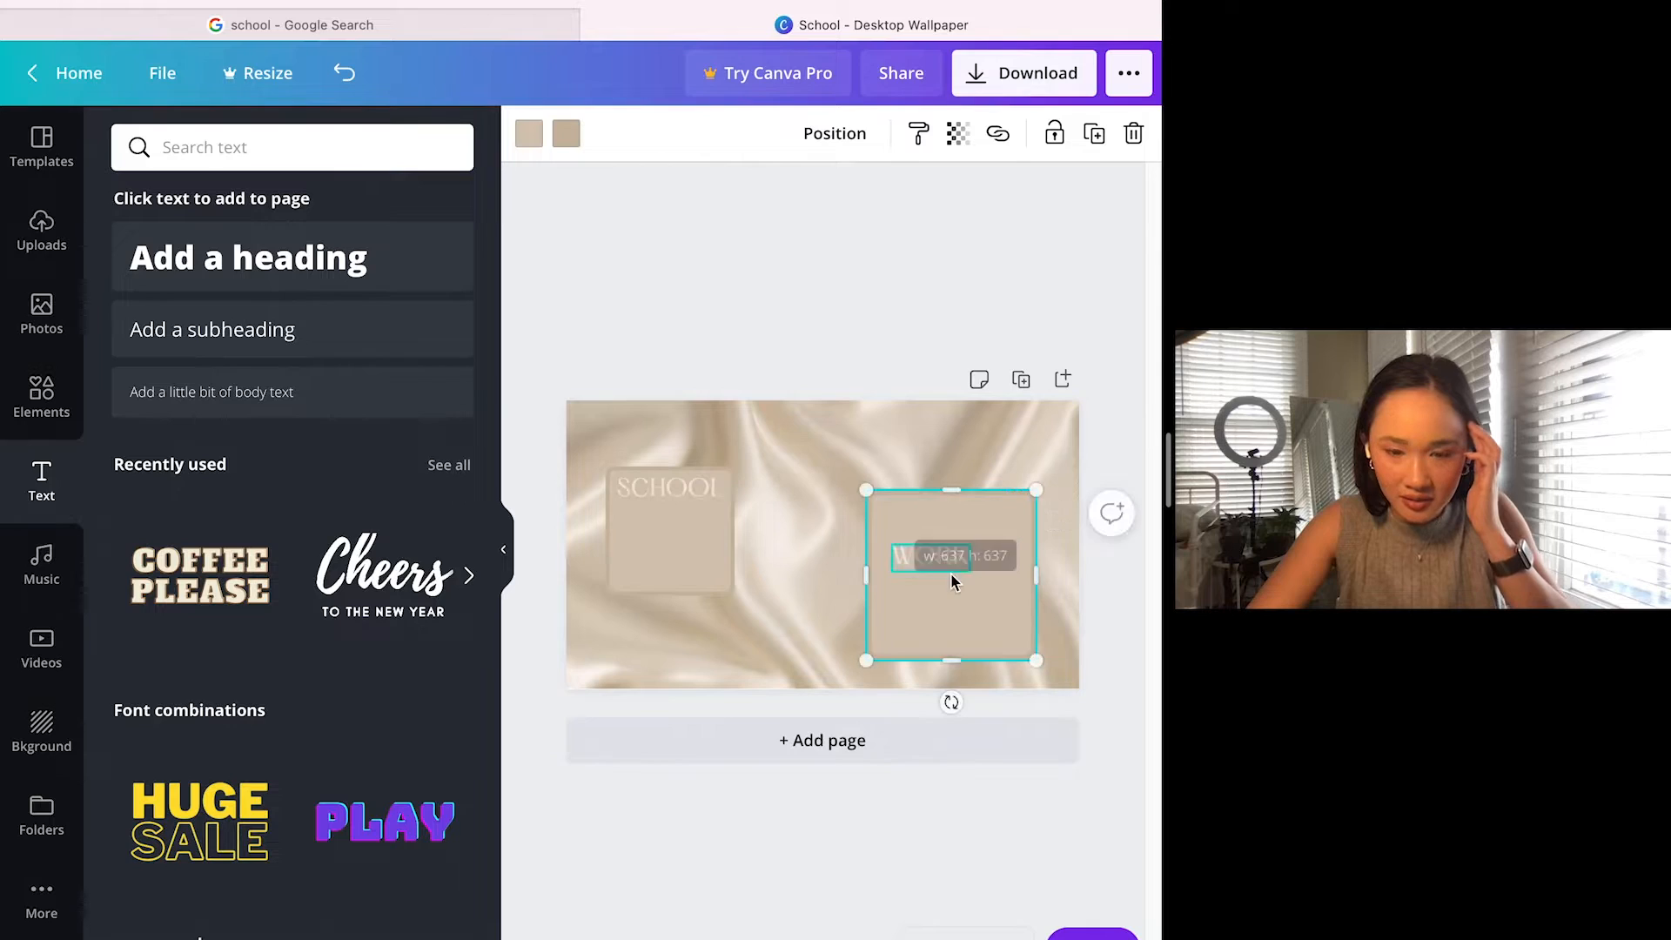
click(955, 600)
drag(956, 601, 979, 575)
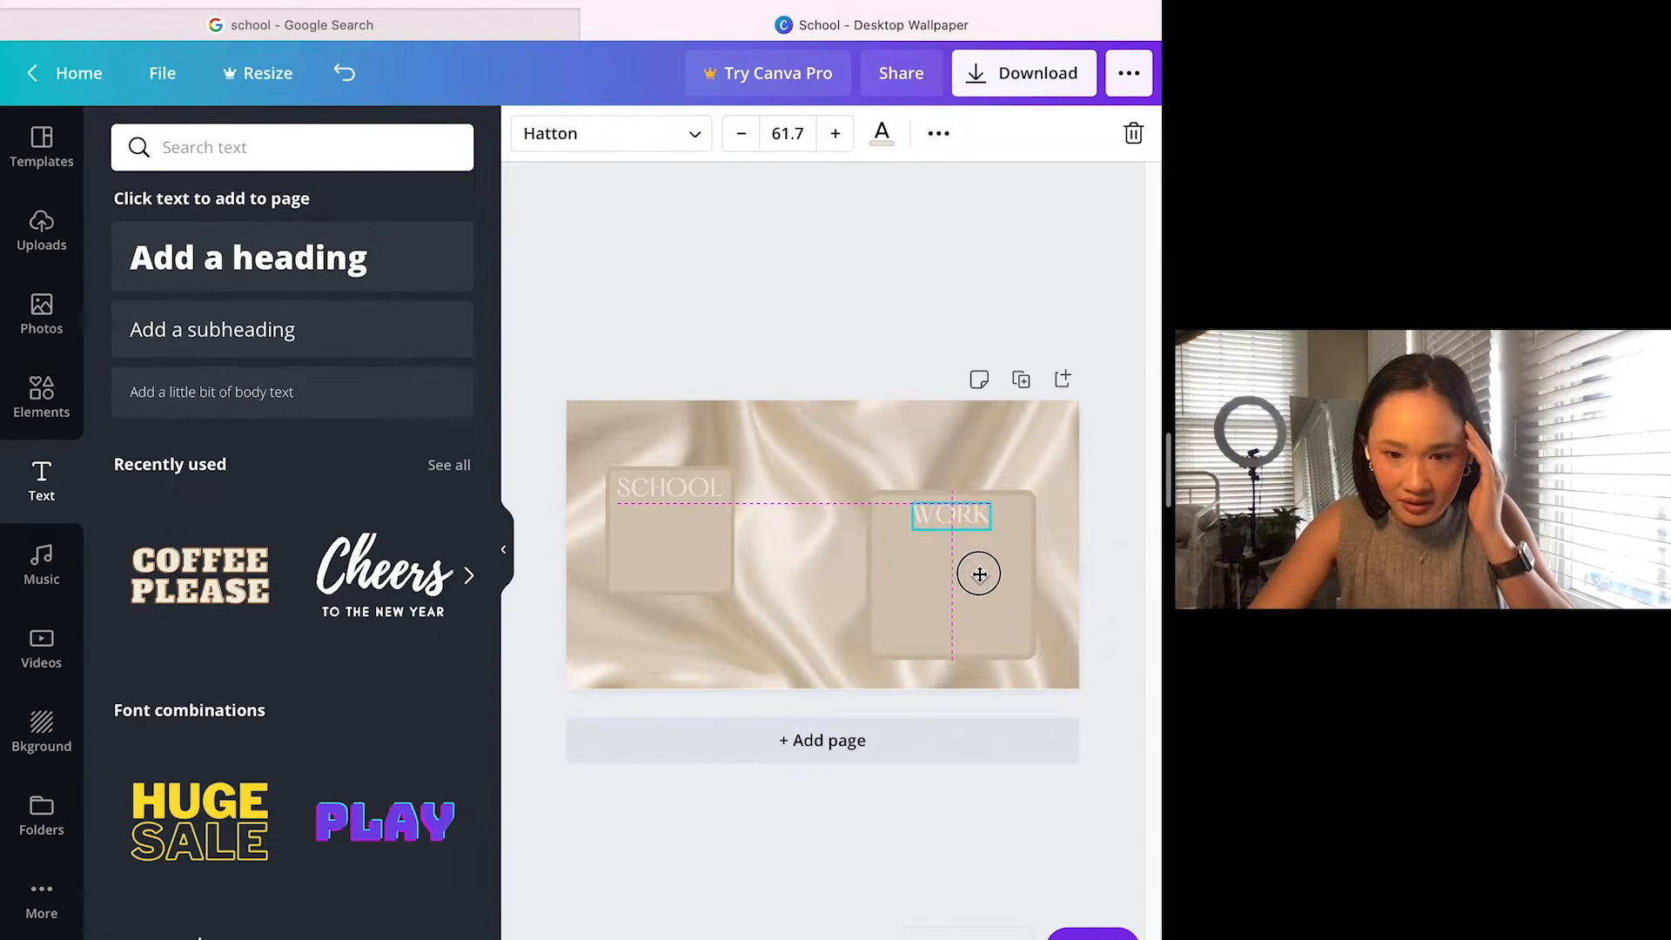
Step: Enlarge the upper-left square to nearly the size of the lower-right one and centre the "SCHOOL" heading horizontally in it
click(709, 581)
drag(732, 596, 770, 631)
click(700, 493)
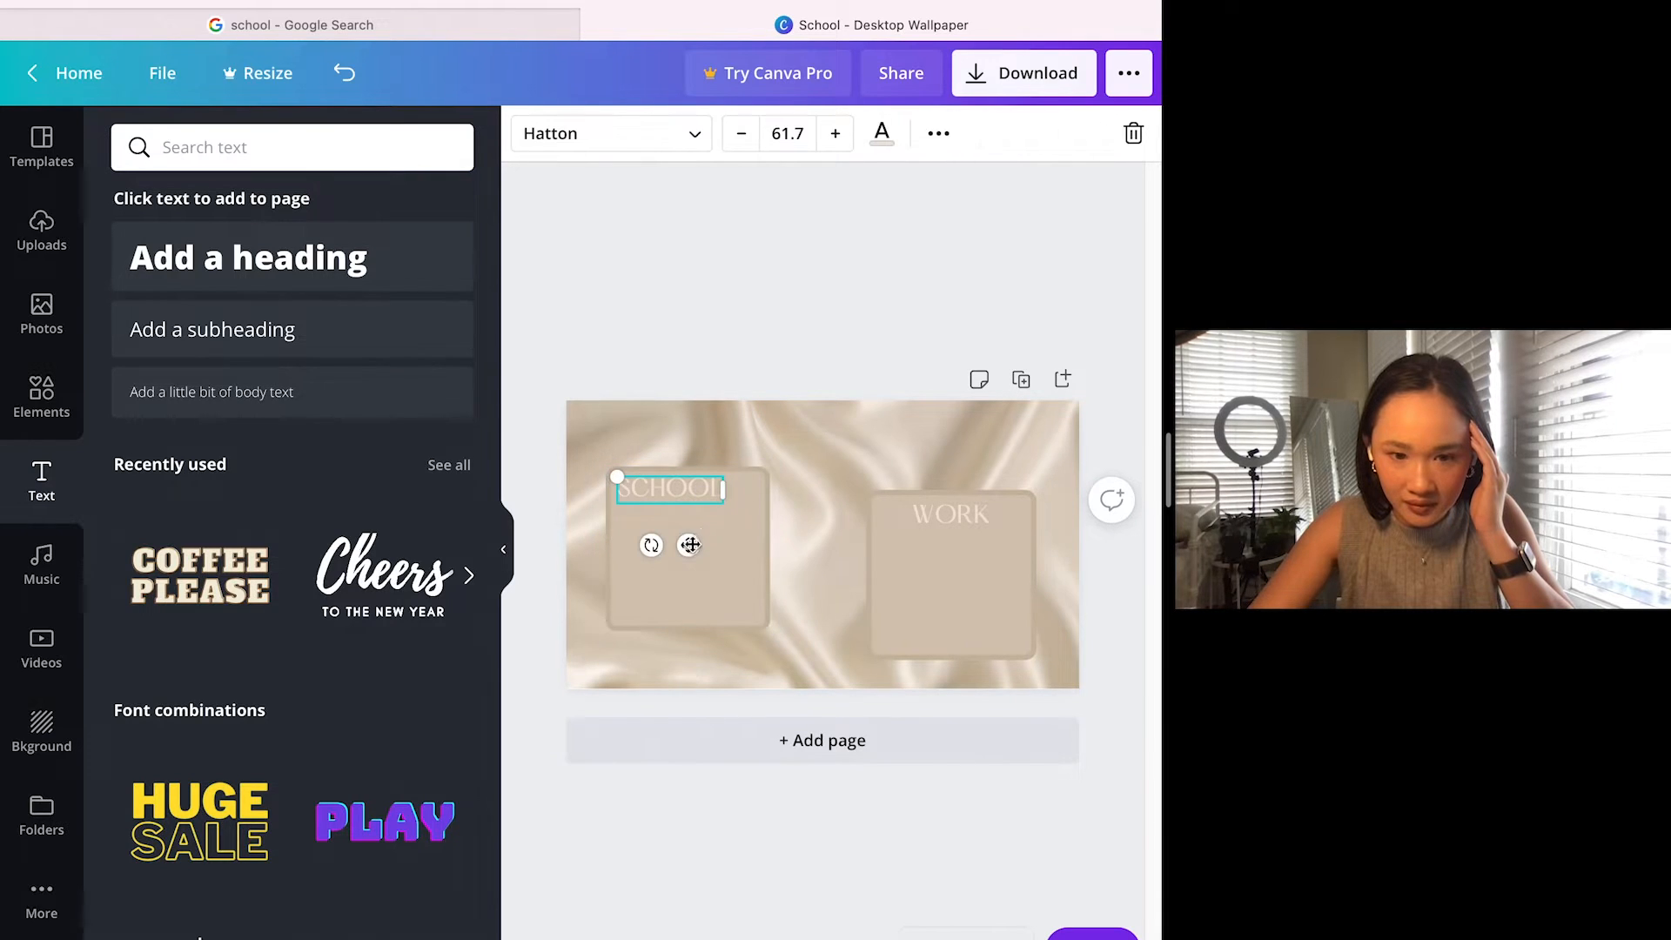
click(974, 586)
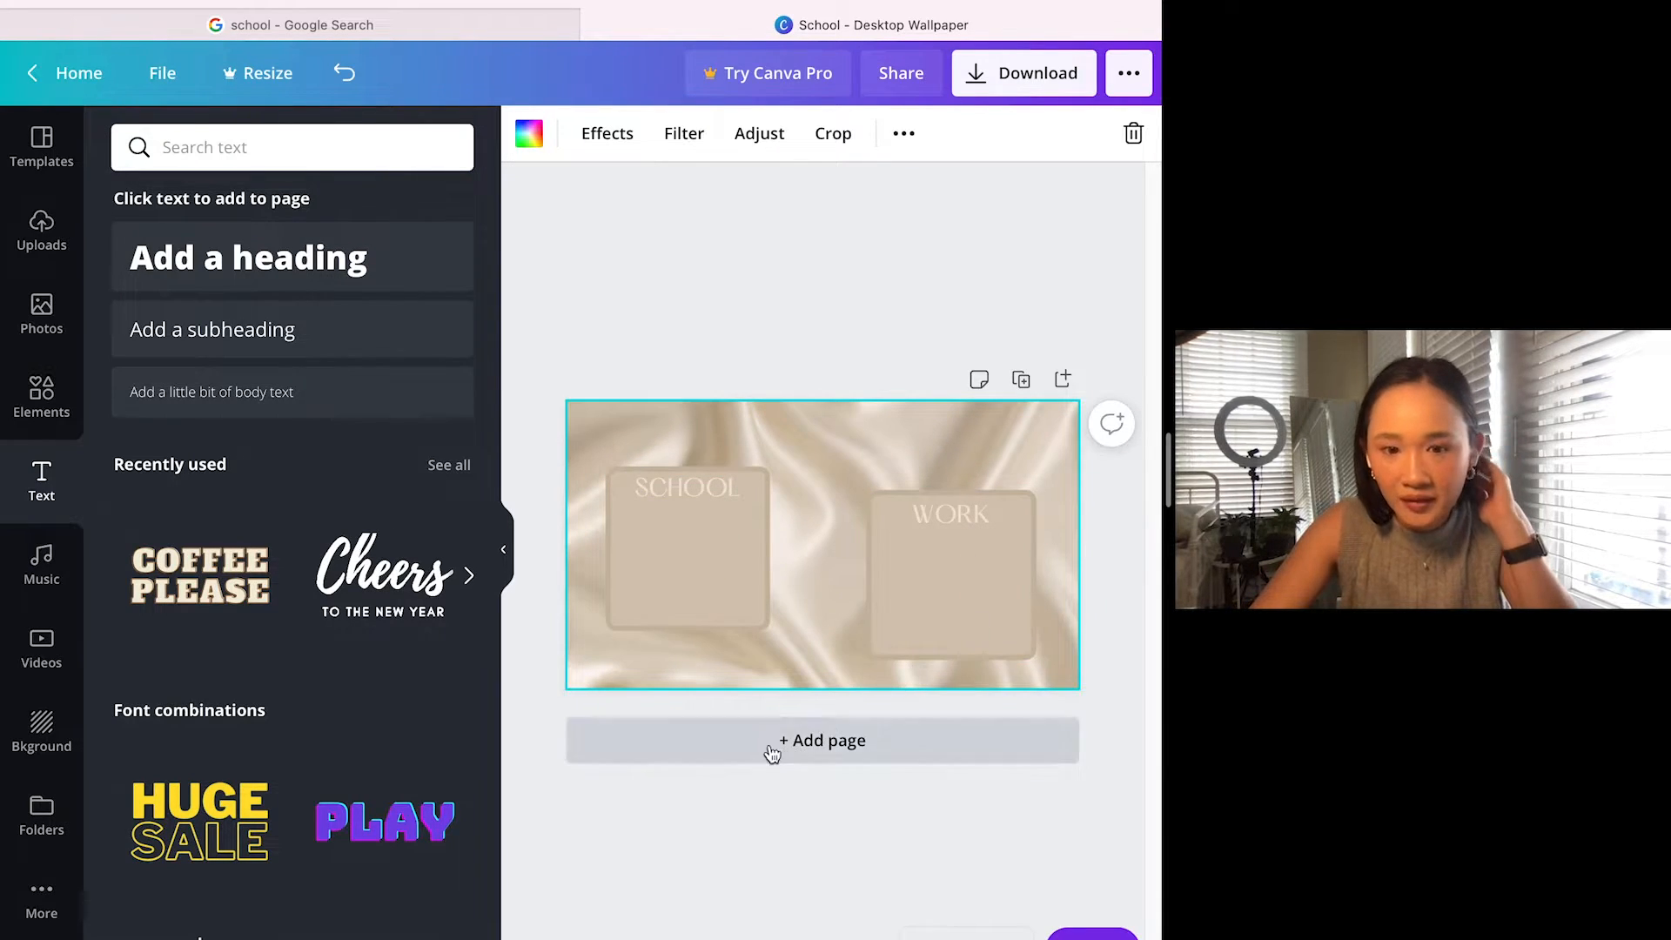
Step: Move the upper-left square slightly up and raise the "SCHOOL" heading to keep it centred near the square's upper edge
click(706, 488)
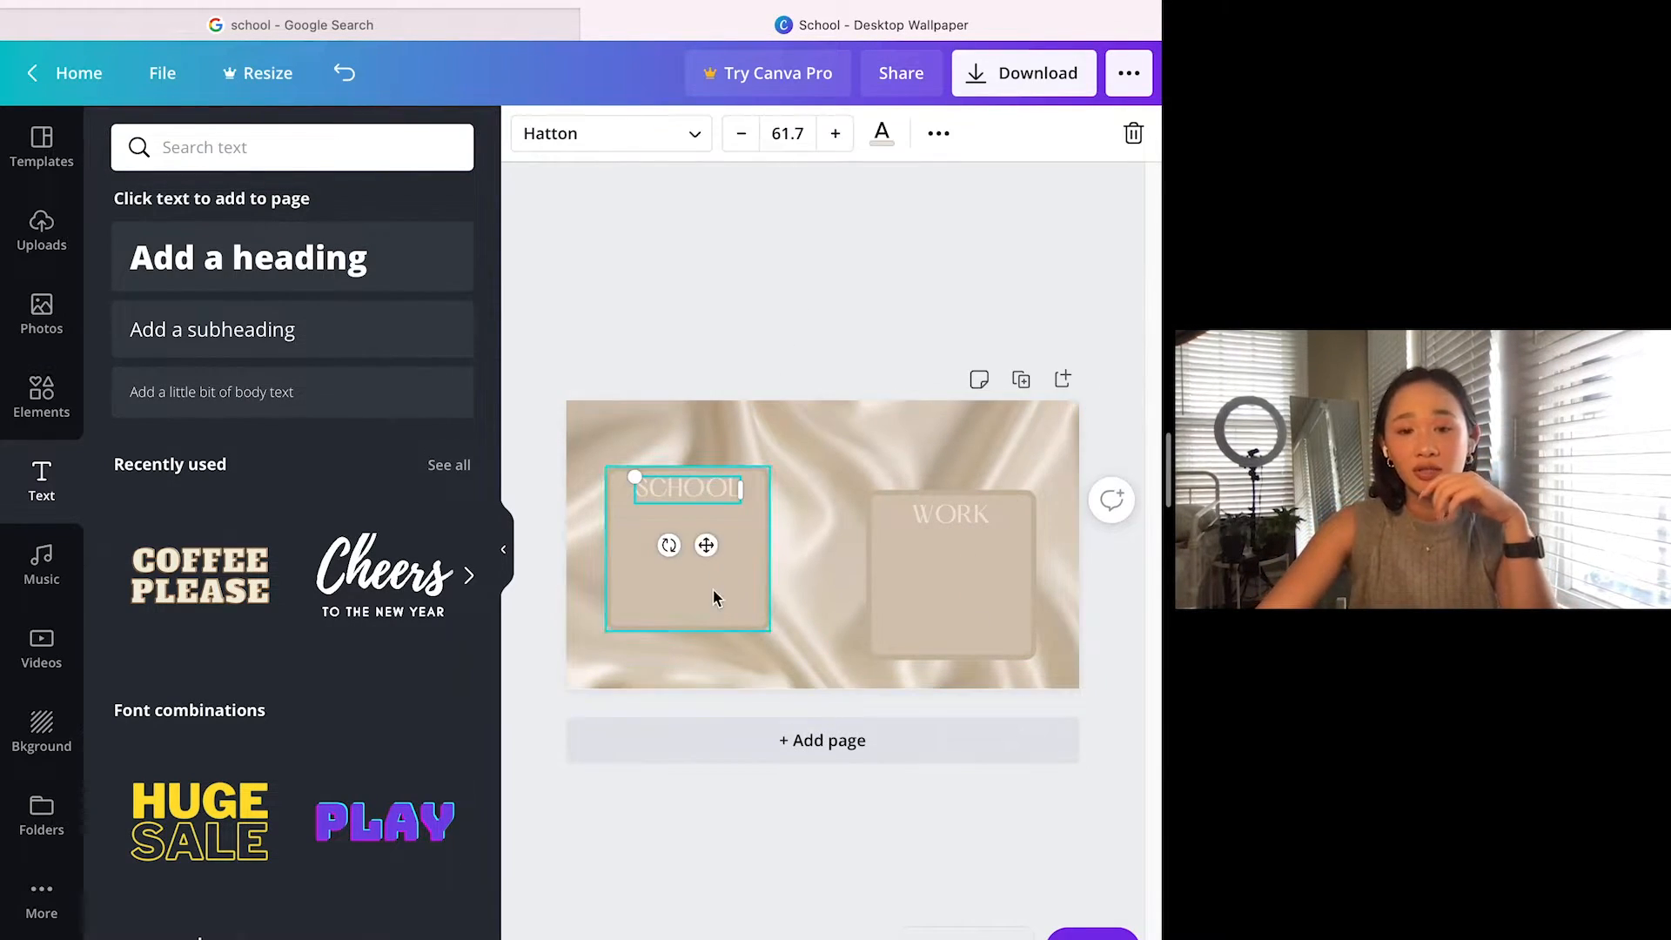
click(714, 601)
drag(705, 594, 706, 574)
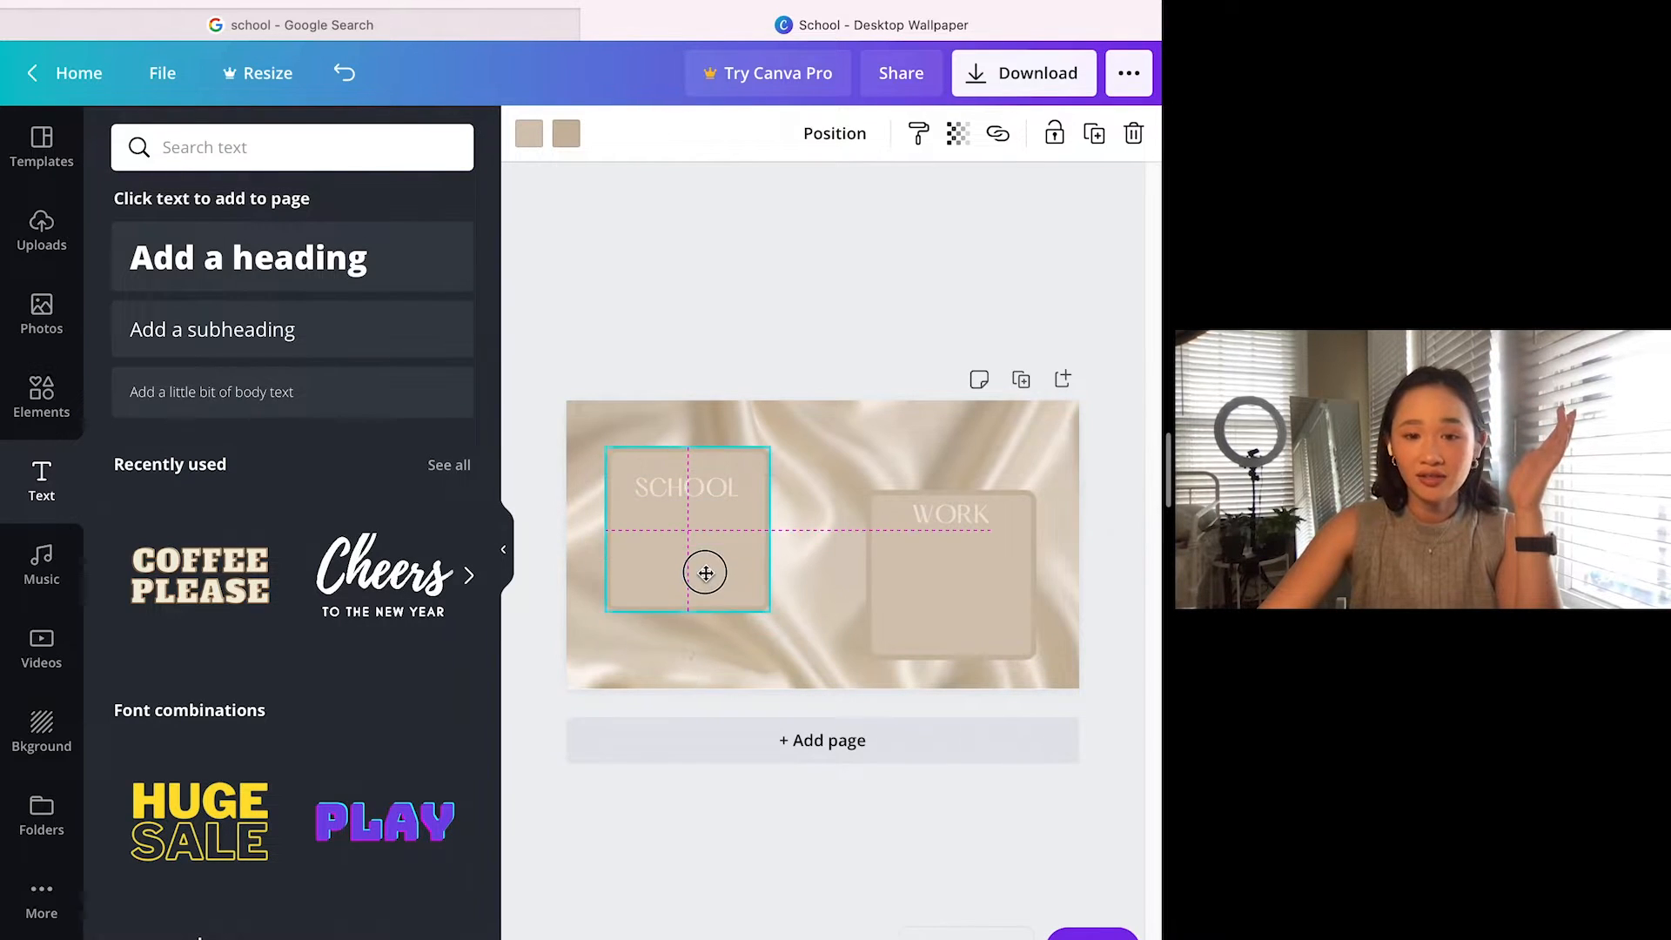
click(709, 491)
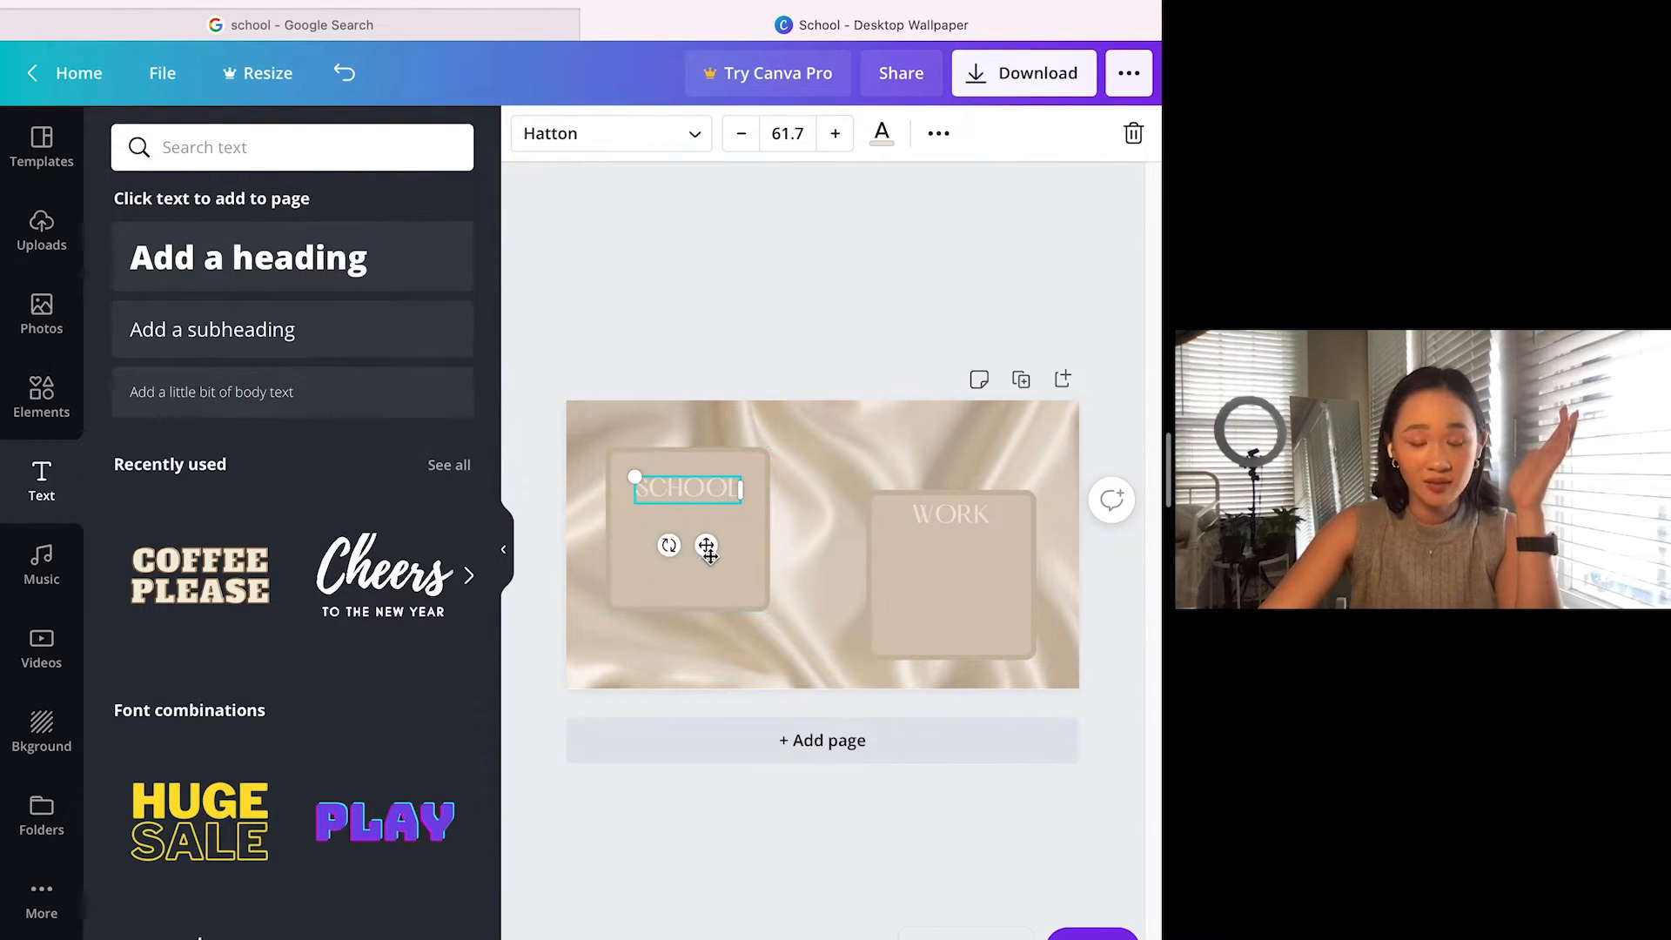
drag(709, 548, 709, 535)
click(974, 571)
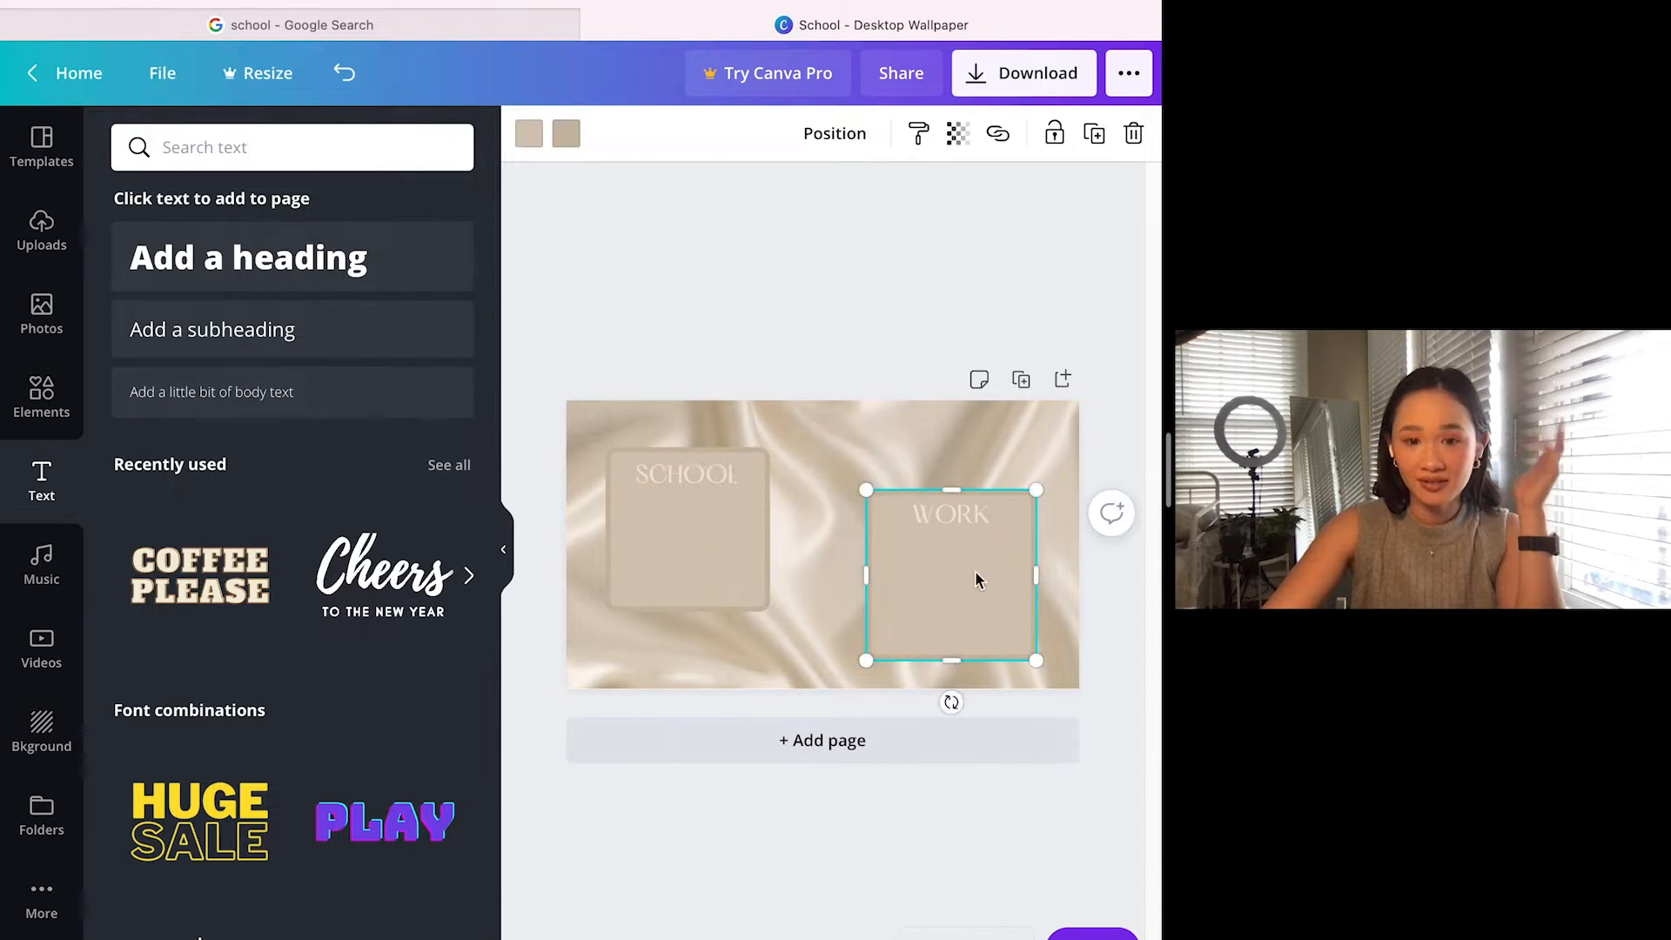
click(1031, 452)
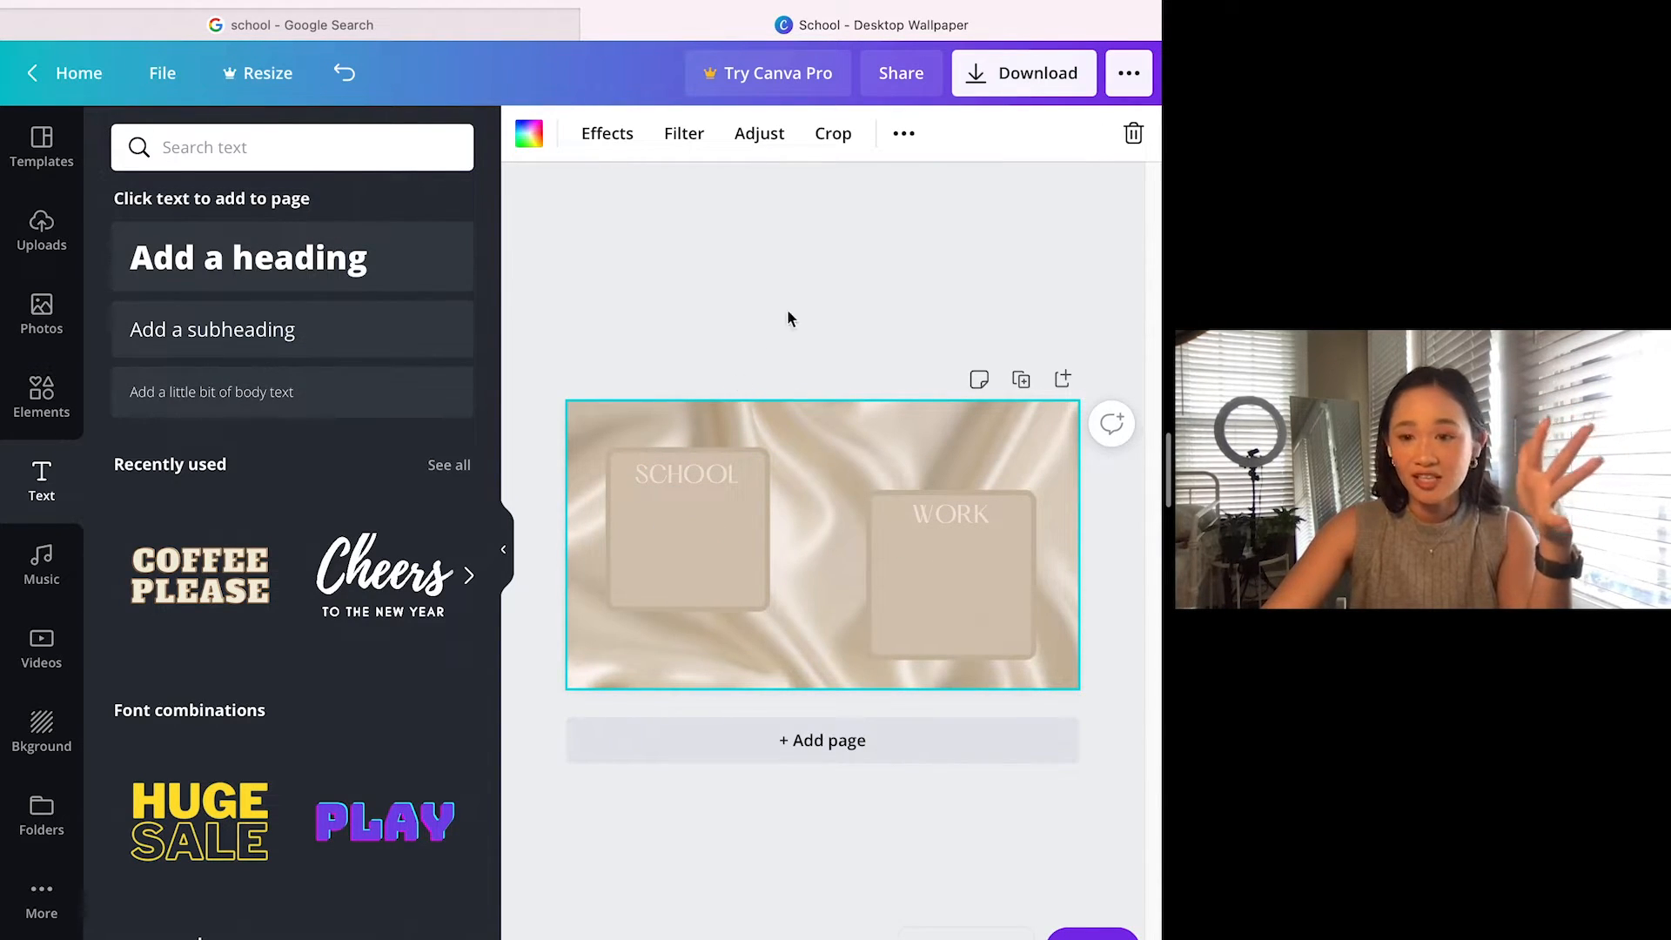
Step: Collapse the side panel to view the wallpaper larger and download the design as a 1920 × 1080 px PNG
click(503, 549)
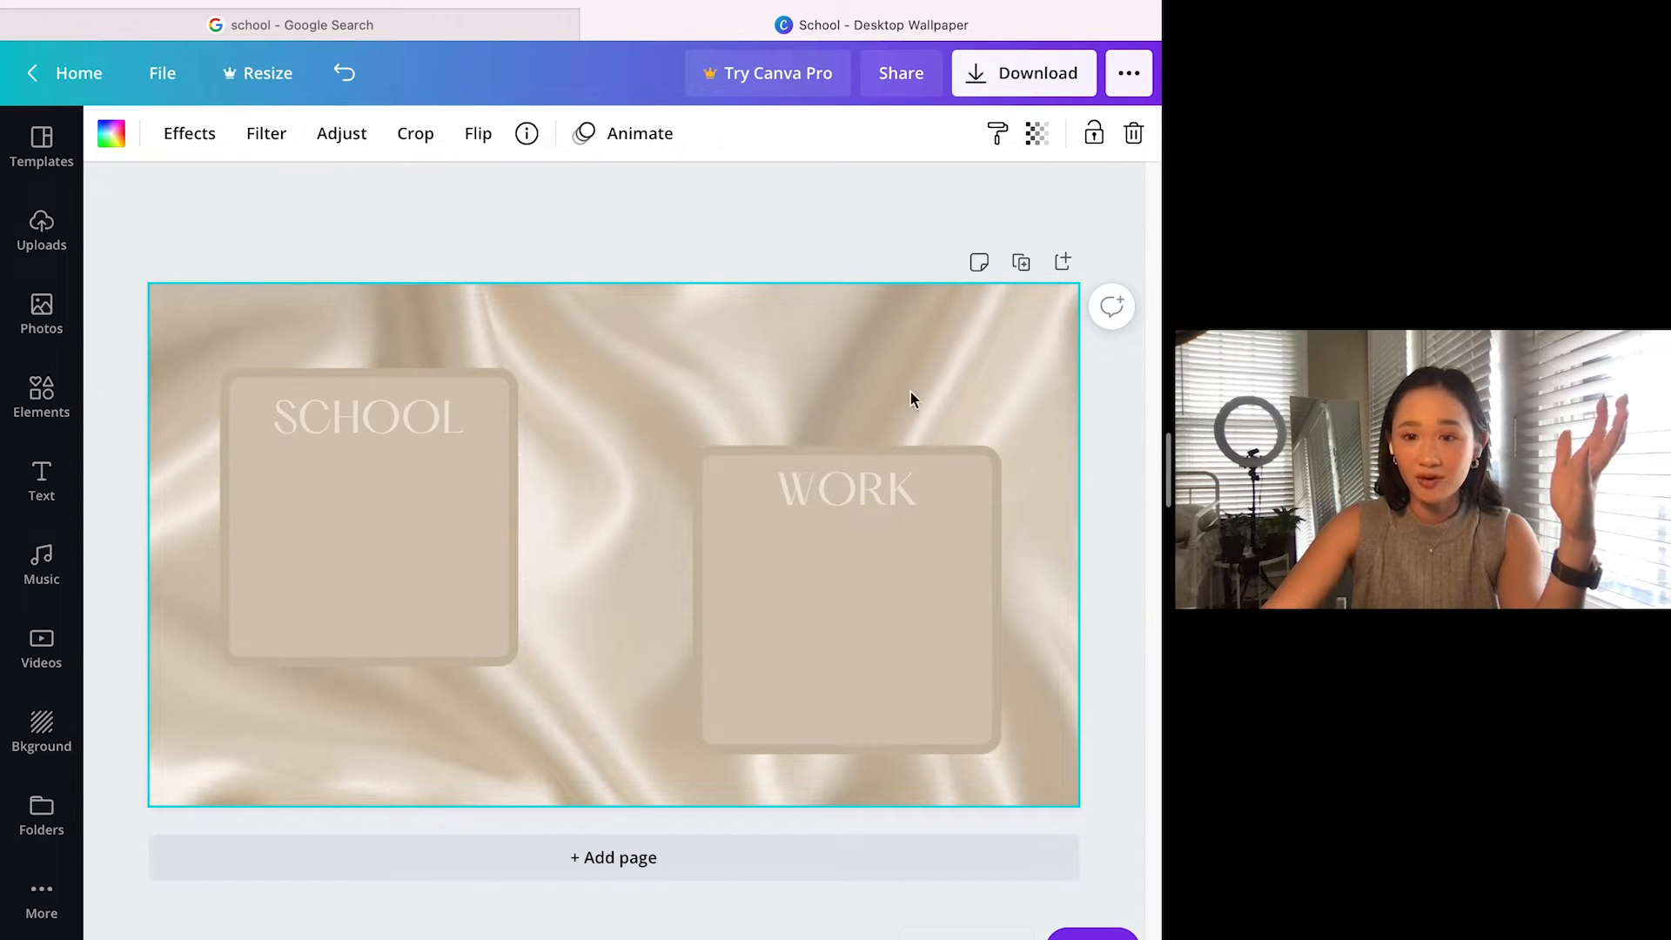
click(1037, 94)
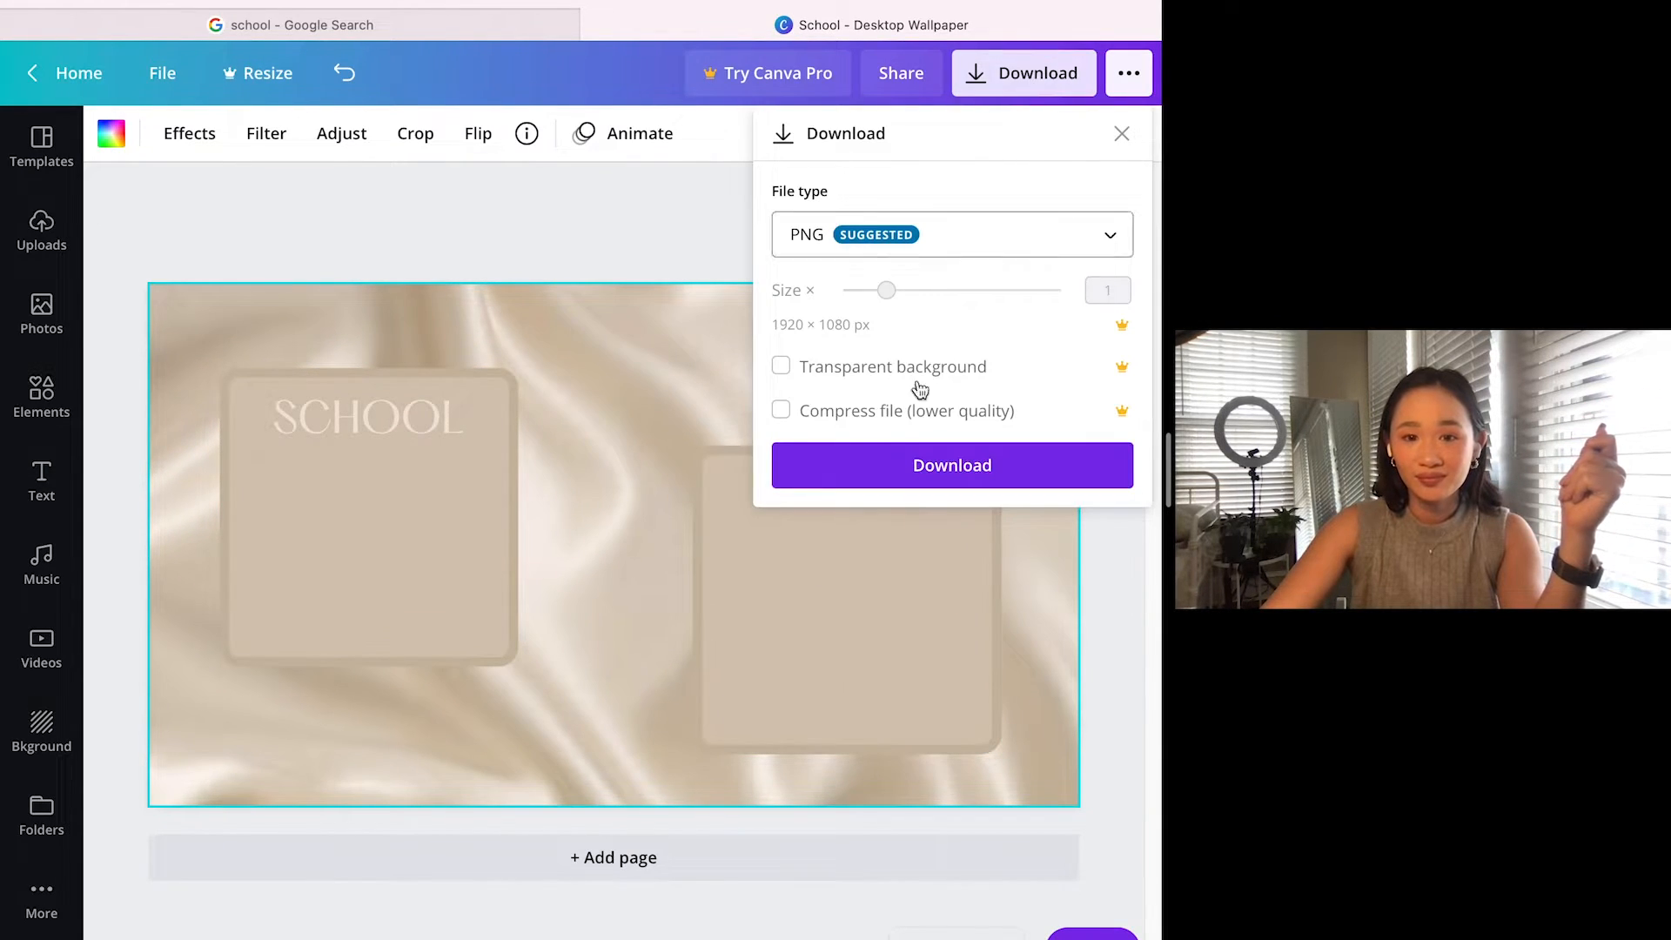
click(881, 461)
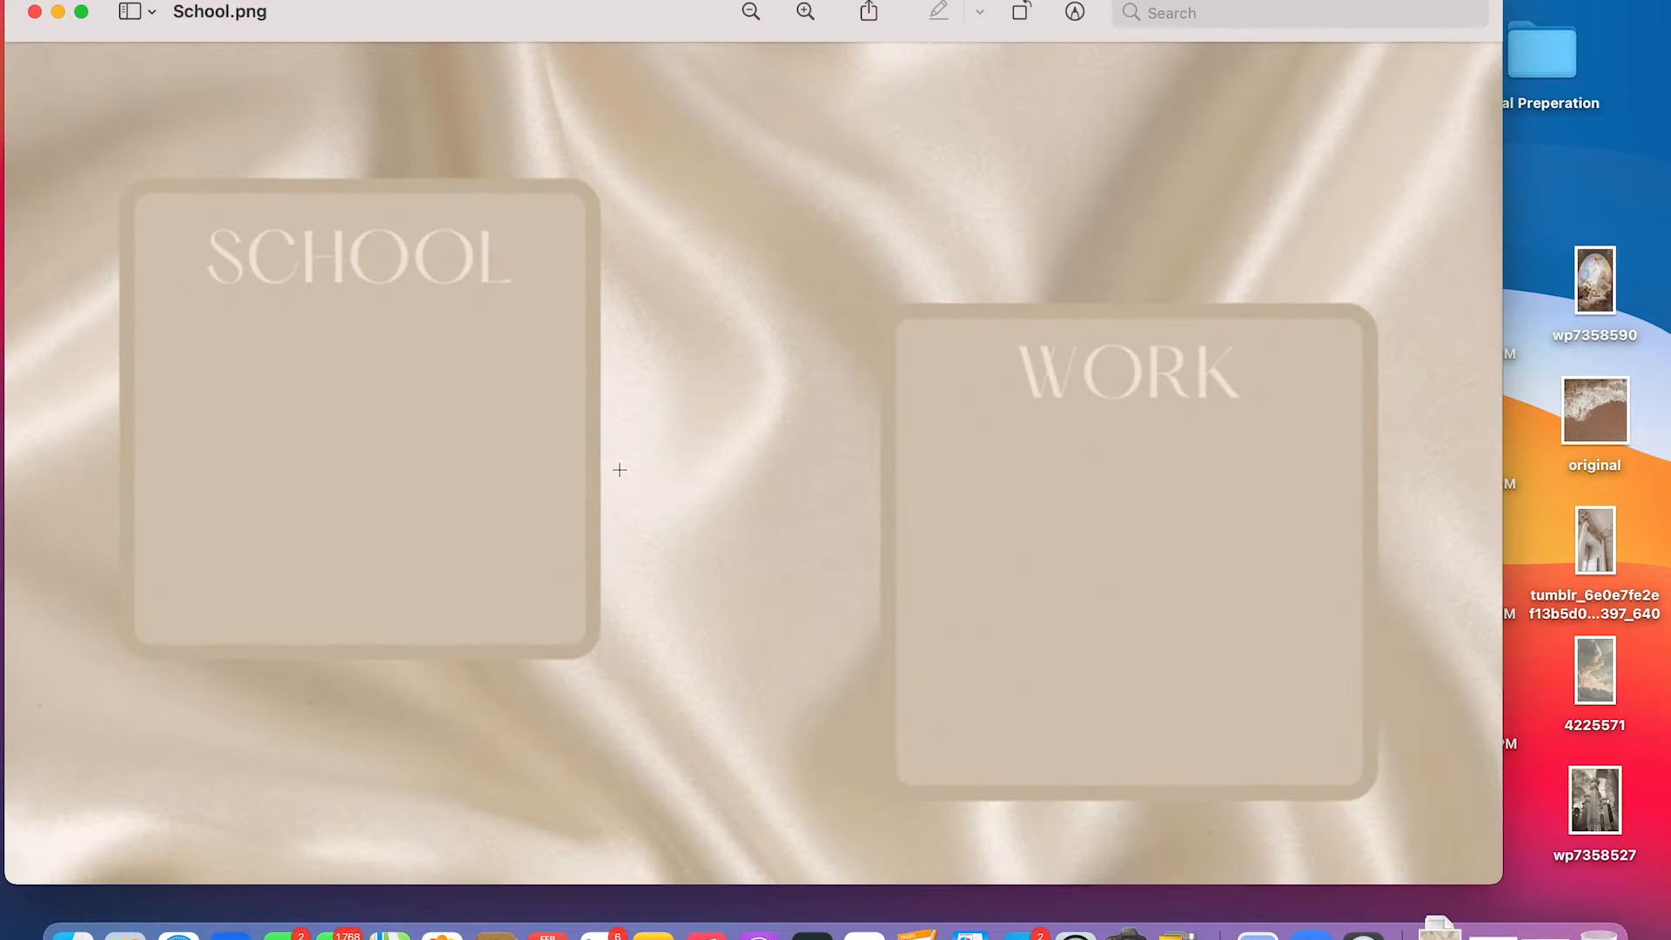
Step: Examine the file and sharing options of the opened School.png image for a way to use it as wallpaper
click(179, 1)
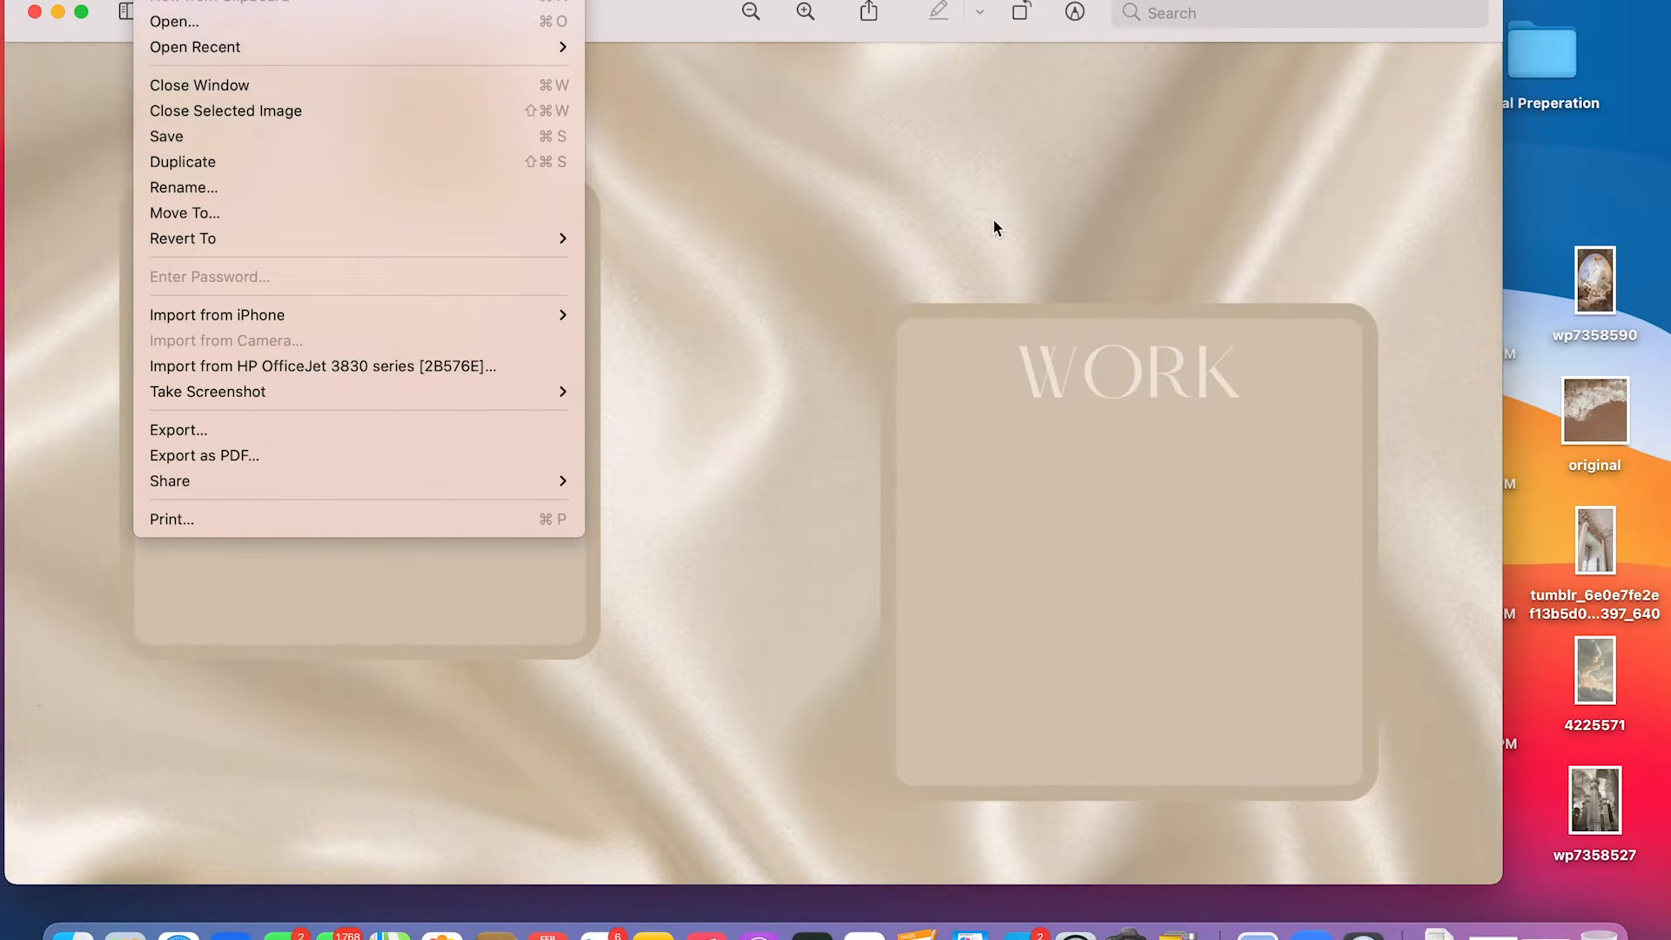
click(553, 55)
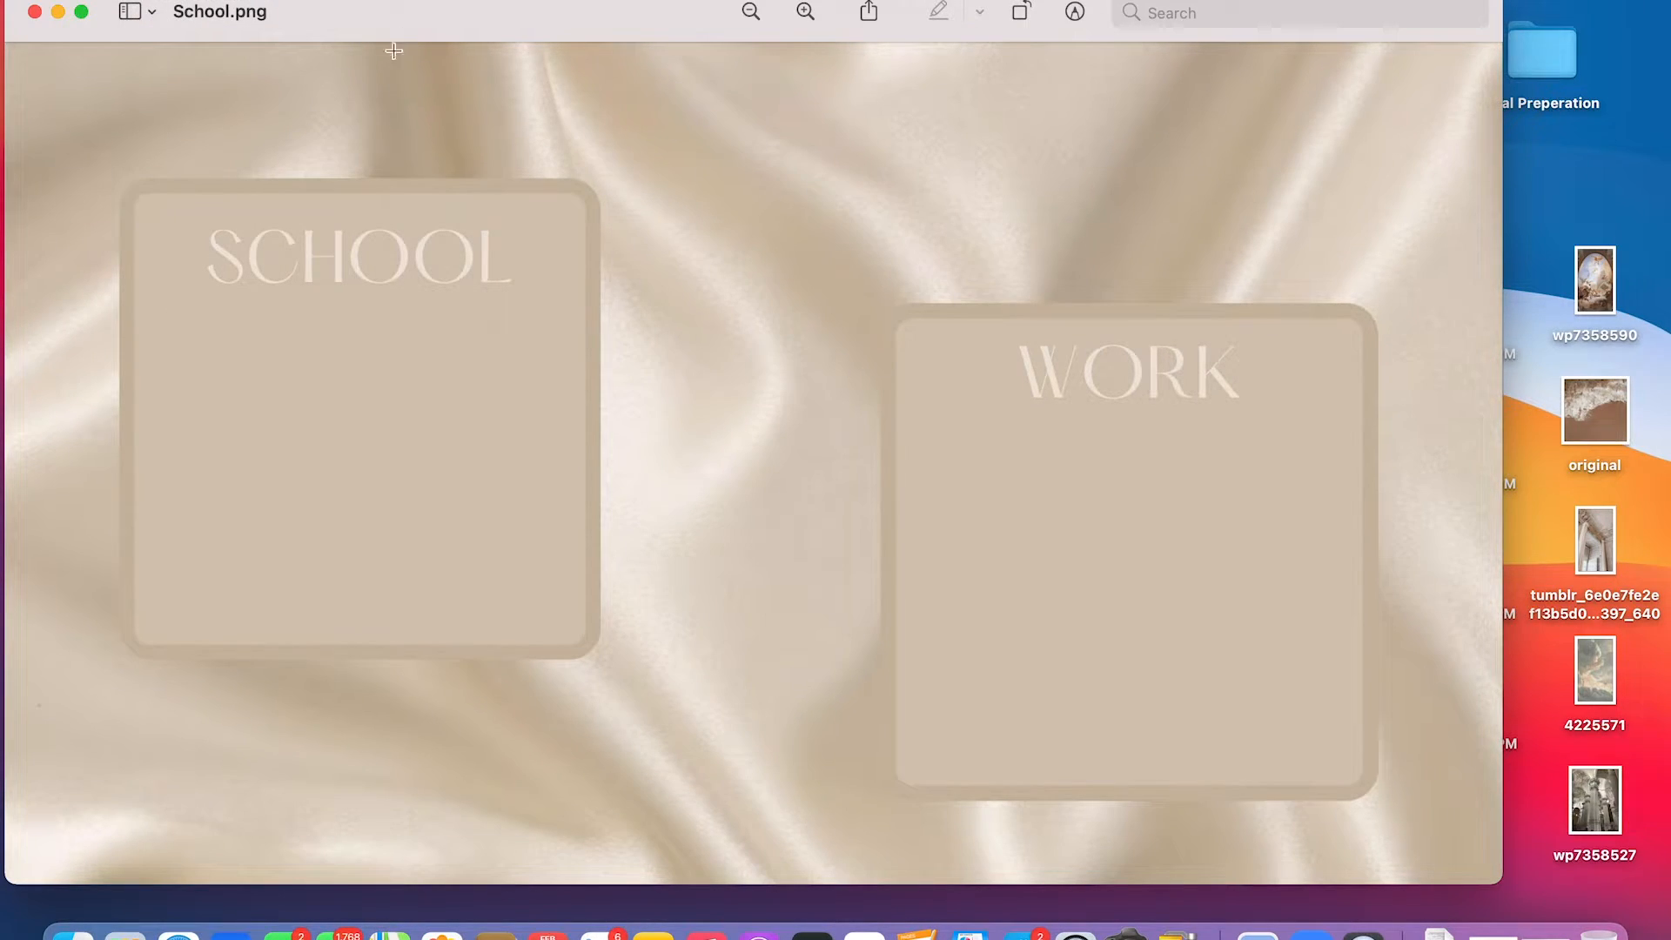
drag(390, 17, 587, 70)
drag(741, 92, 573, 55)
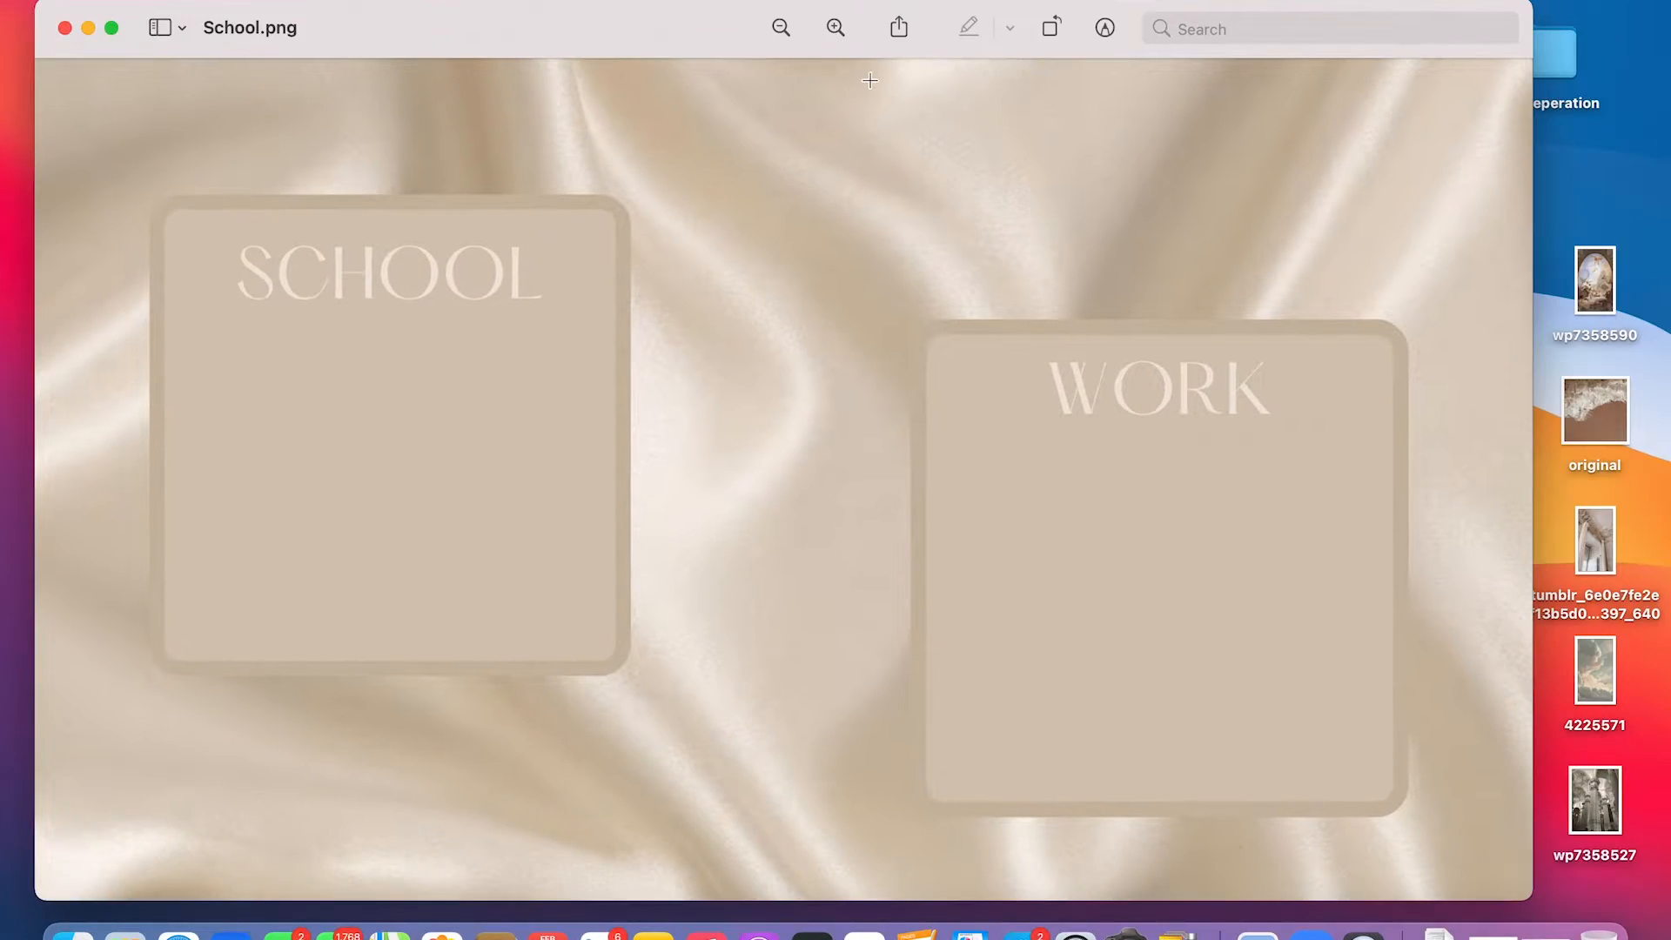
click(902, 30)
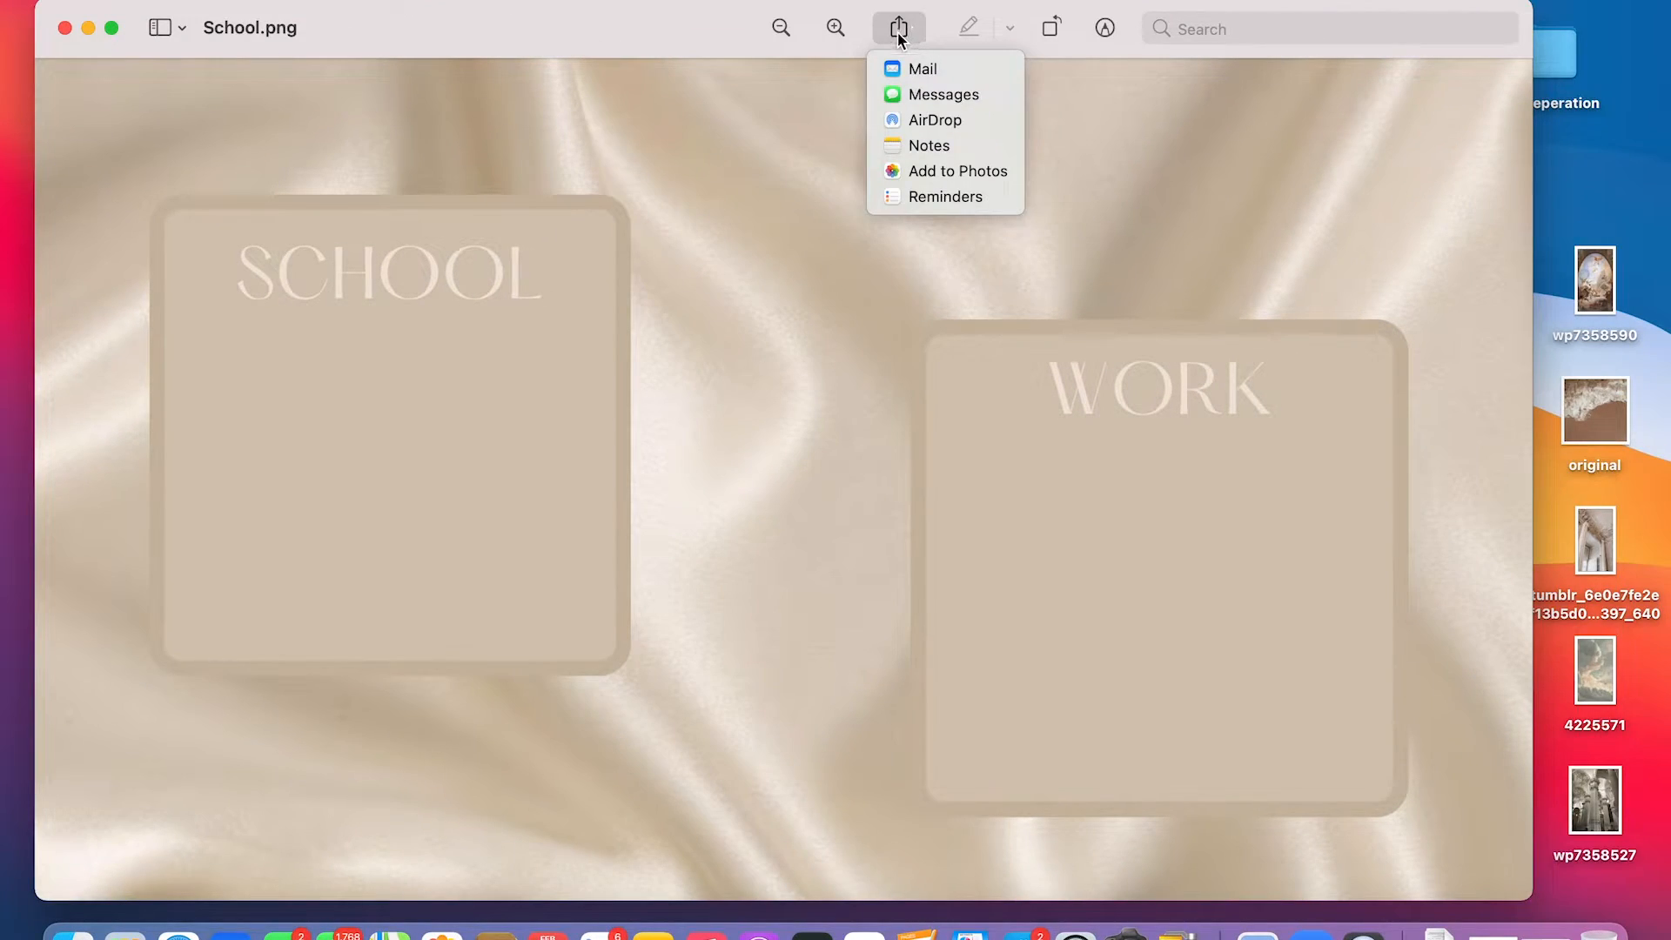
click(525, 17)
click(88, 28)
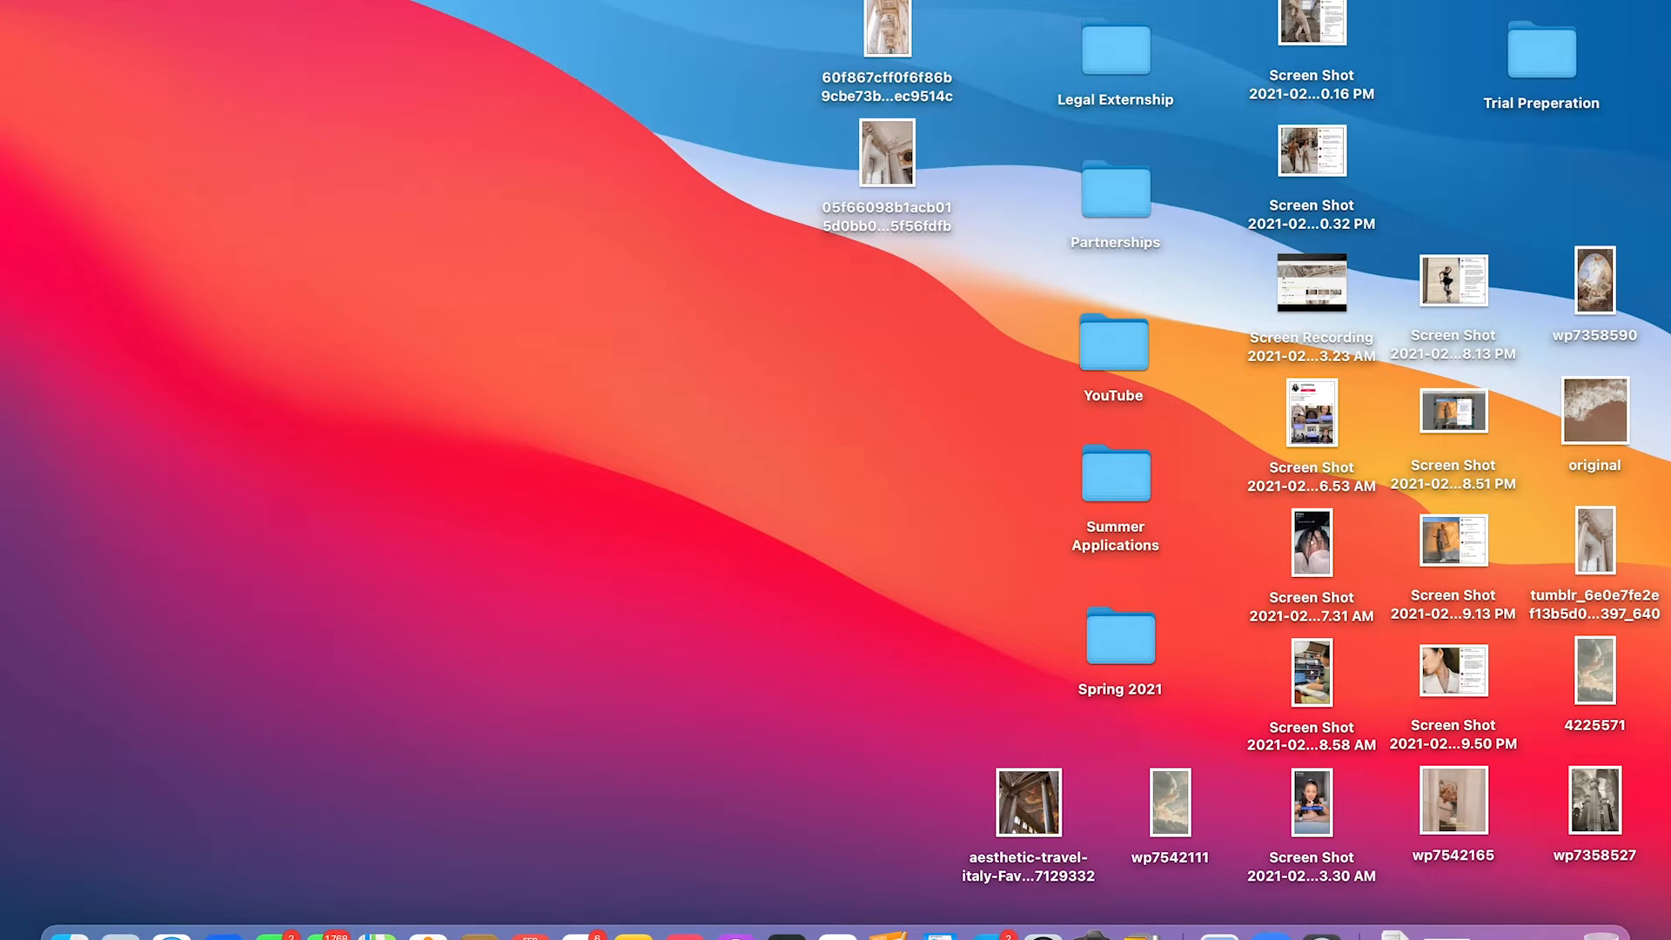
click(26, 2)
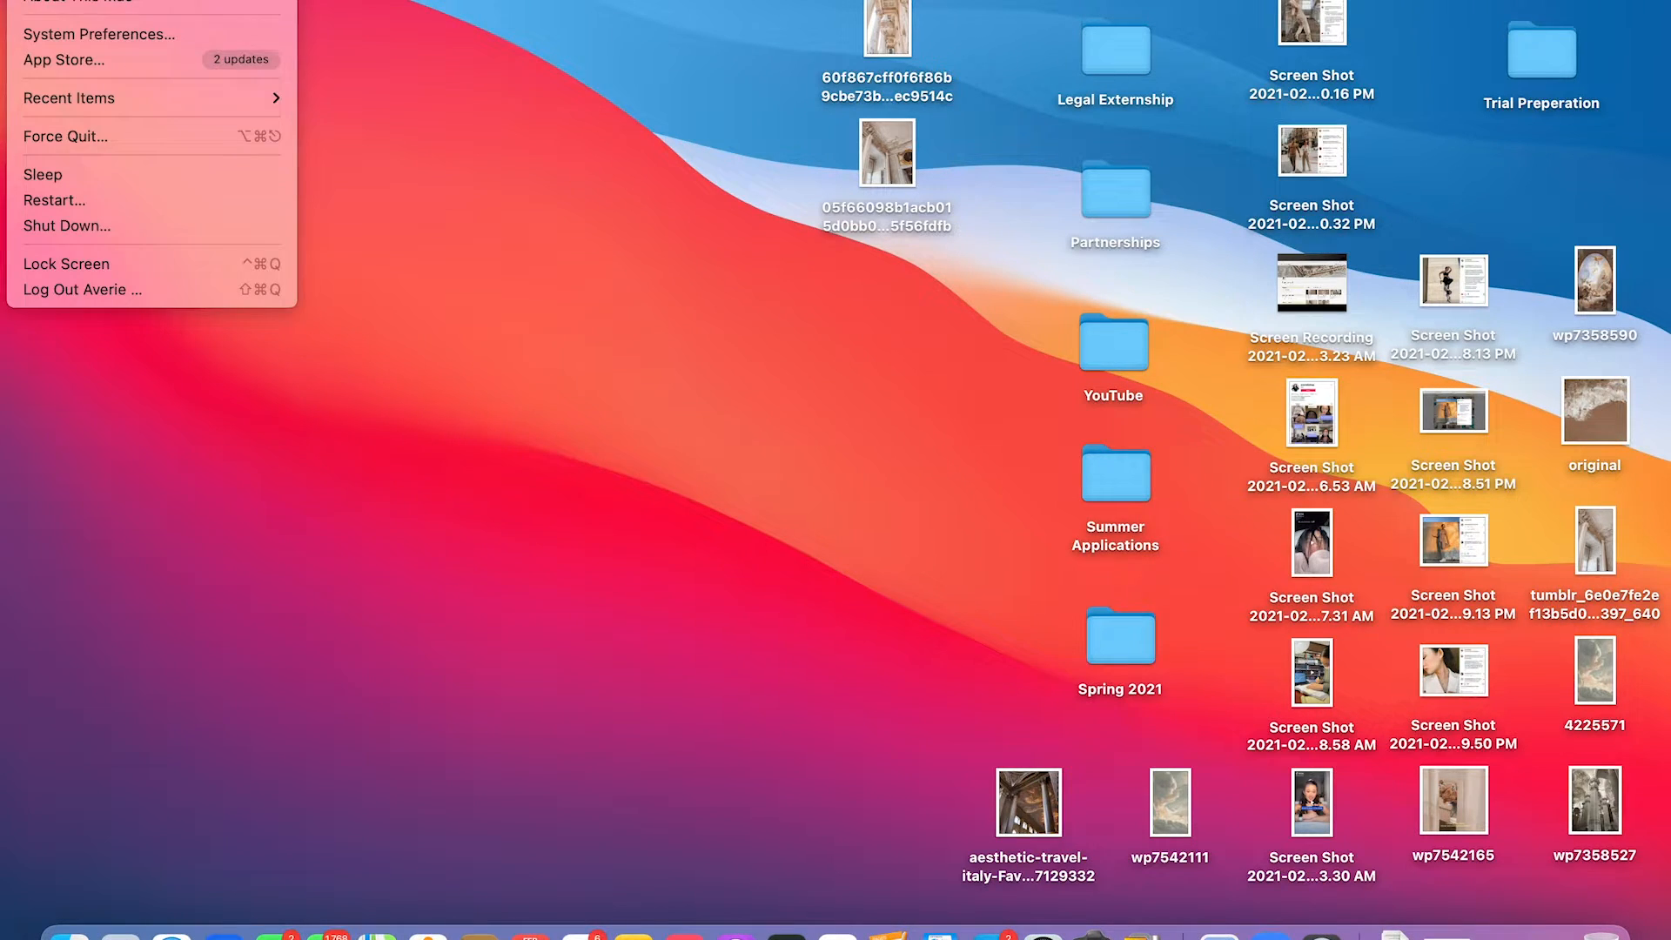
click(86, 41)
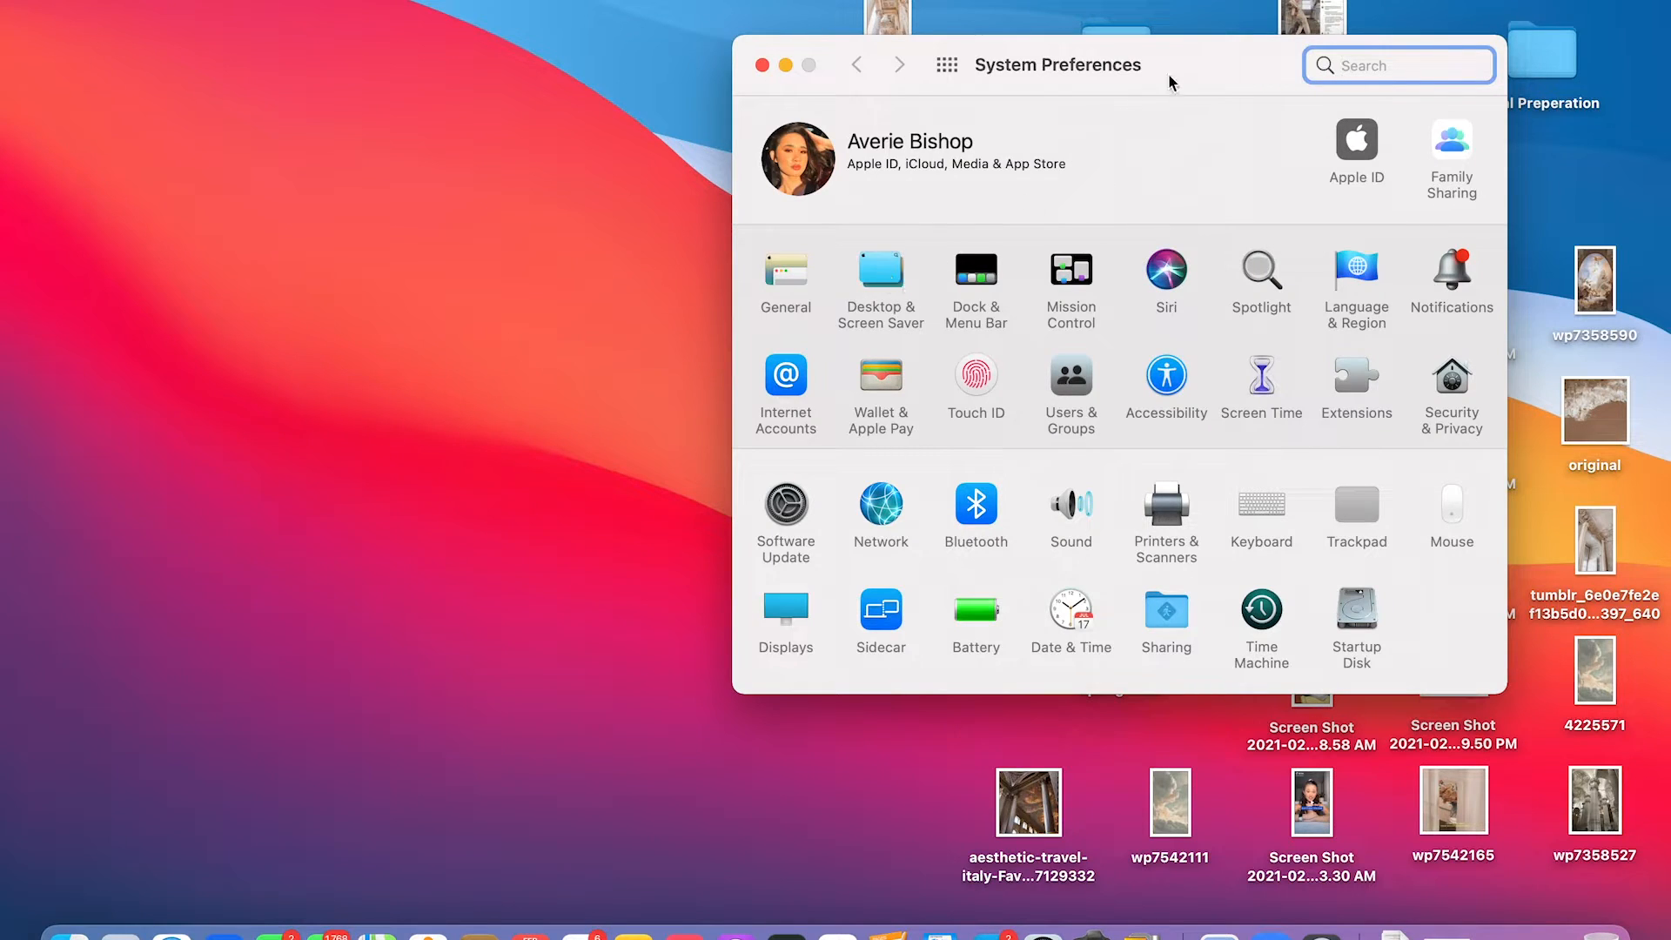
drag(1213, 69, 921, 59)
click(1021, 422)
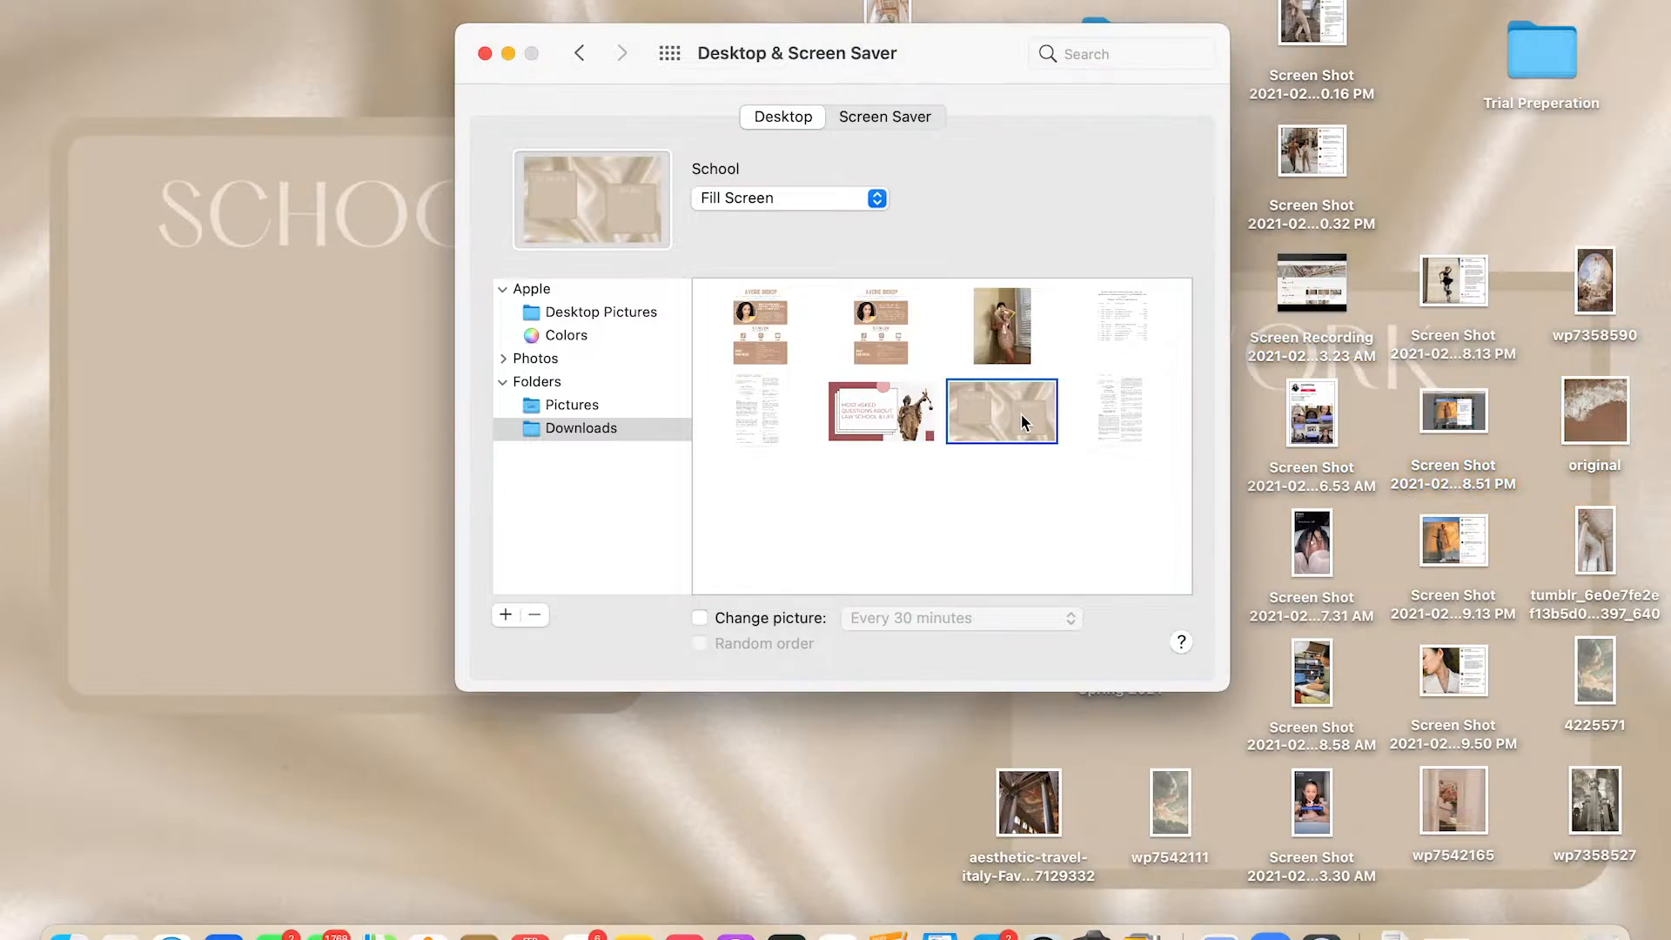
click(485, 54)
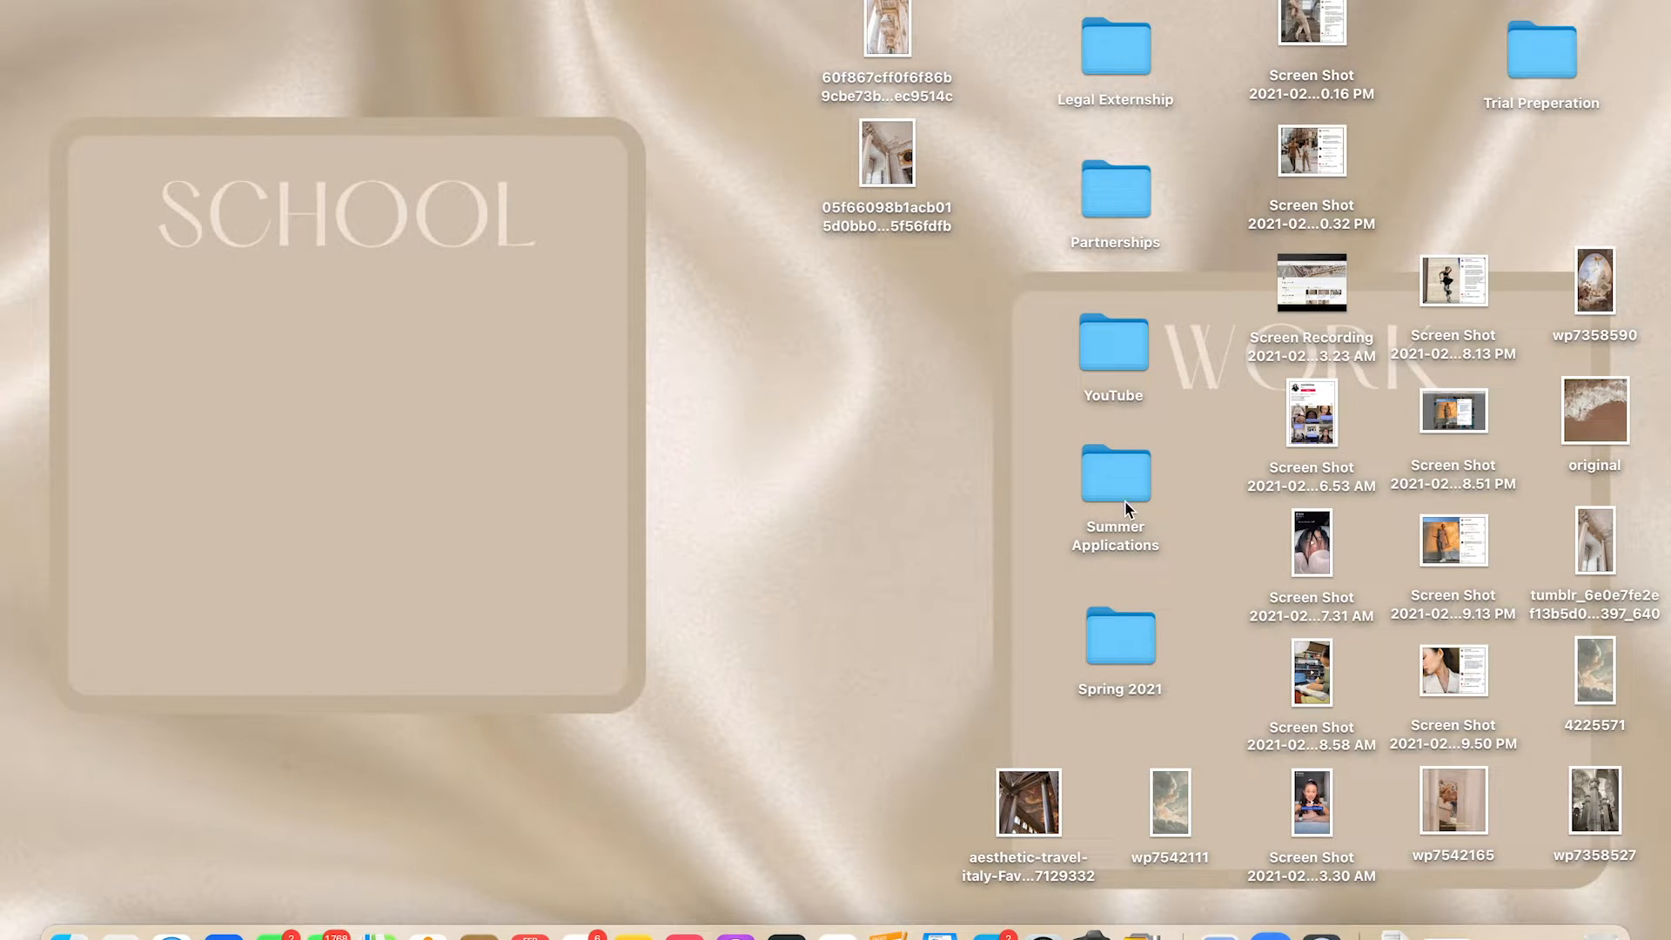
Step: Move the "Spring 2021" and "Trial Preperation" folders side by side into the desktop's "SCHOOL" square
drag(1119, 639, 172, 339)
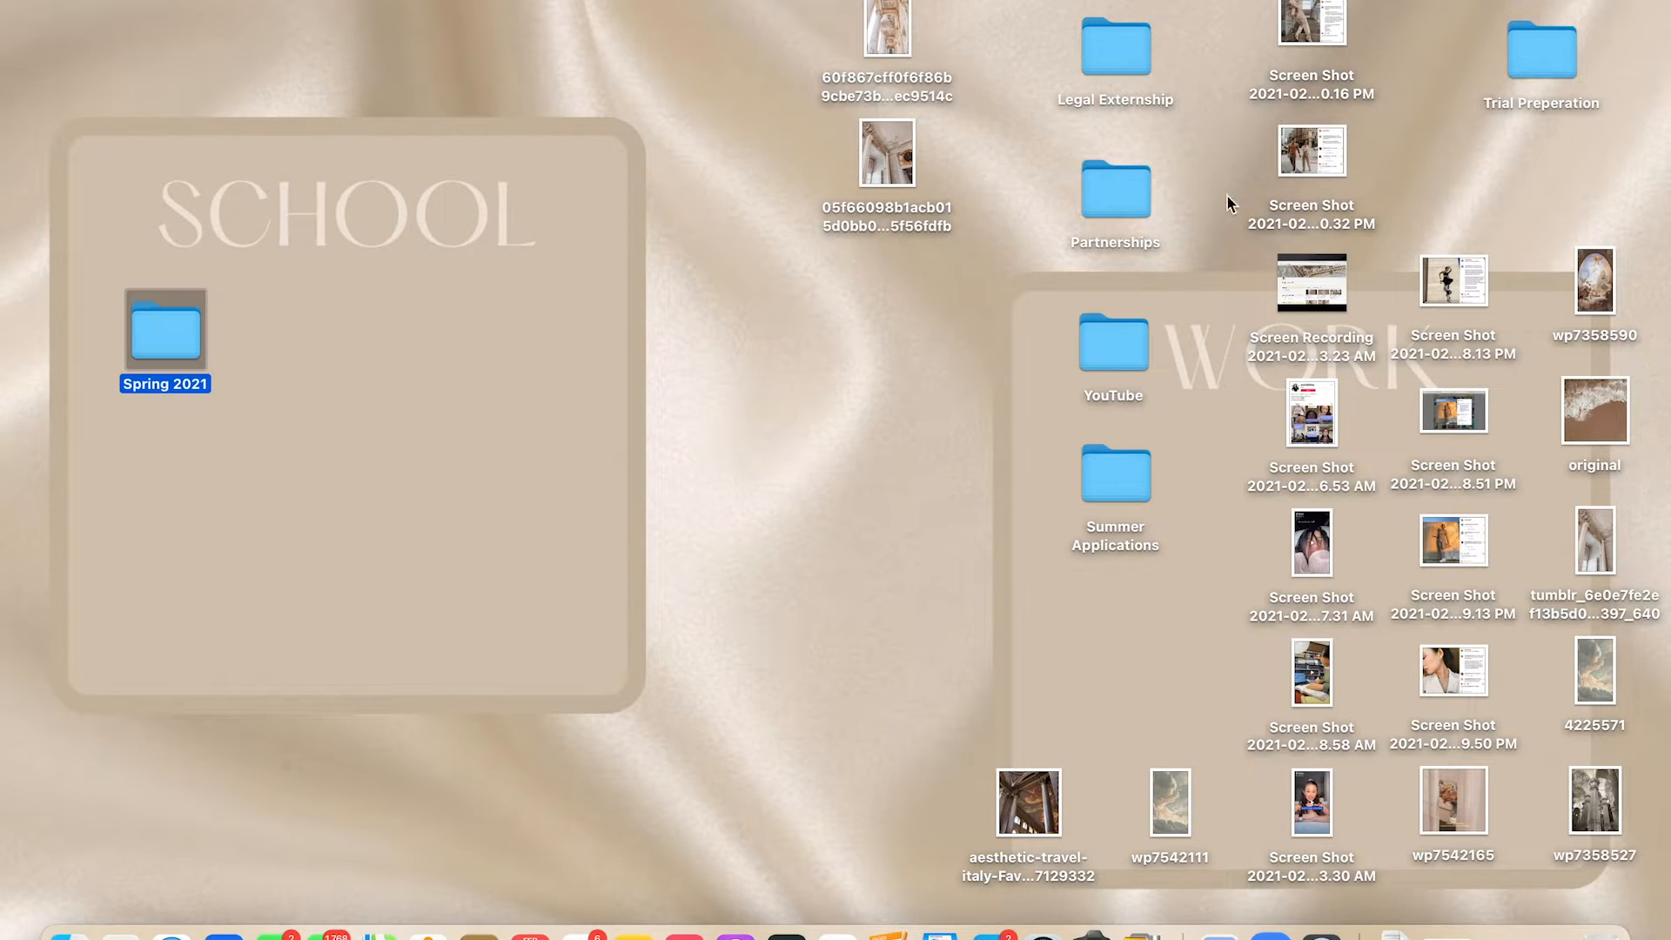
drag(1558, 74, 344, 349)
click(781, 349)
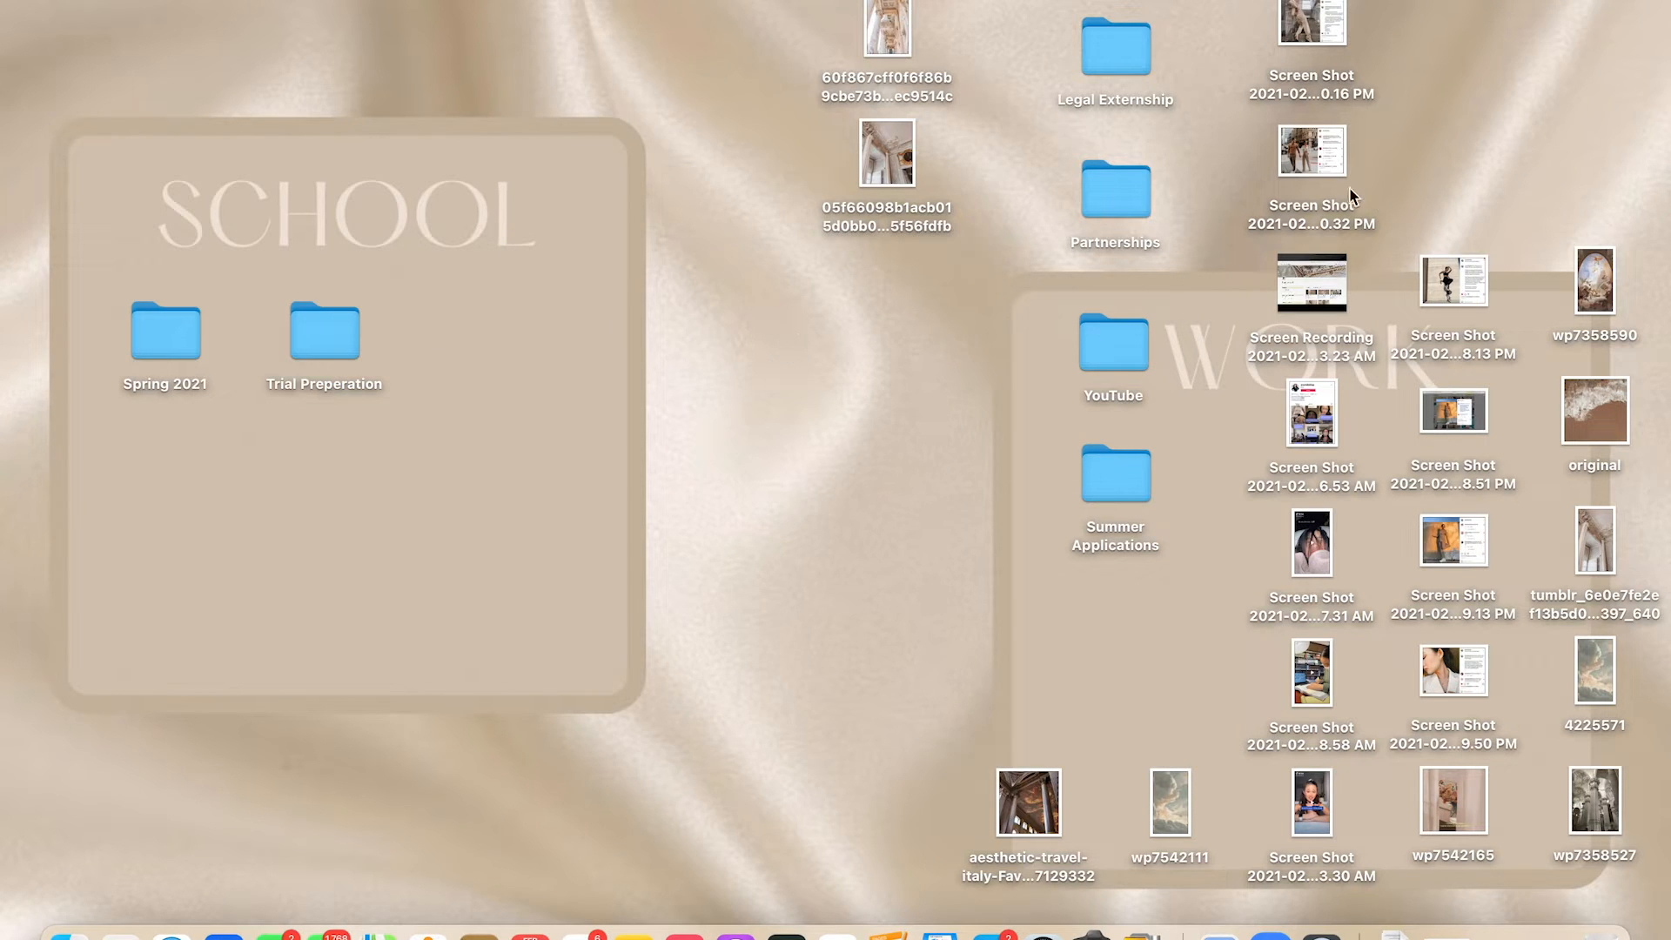
Step: Select the screen shots, the screen recording and wp7542165 on the desktop and shift them slightly
drag(1257, 16, 1506, 700)
right_click(1508, 701)
click(1146, 681)
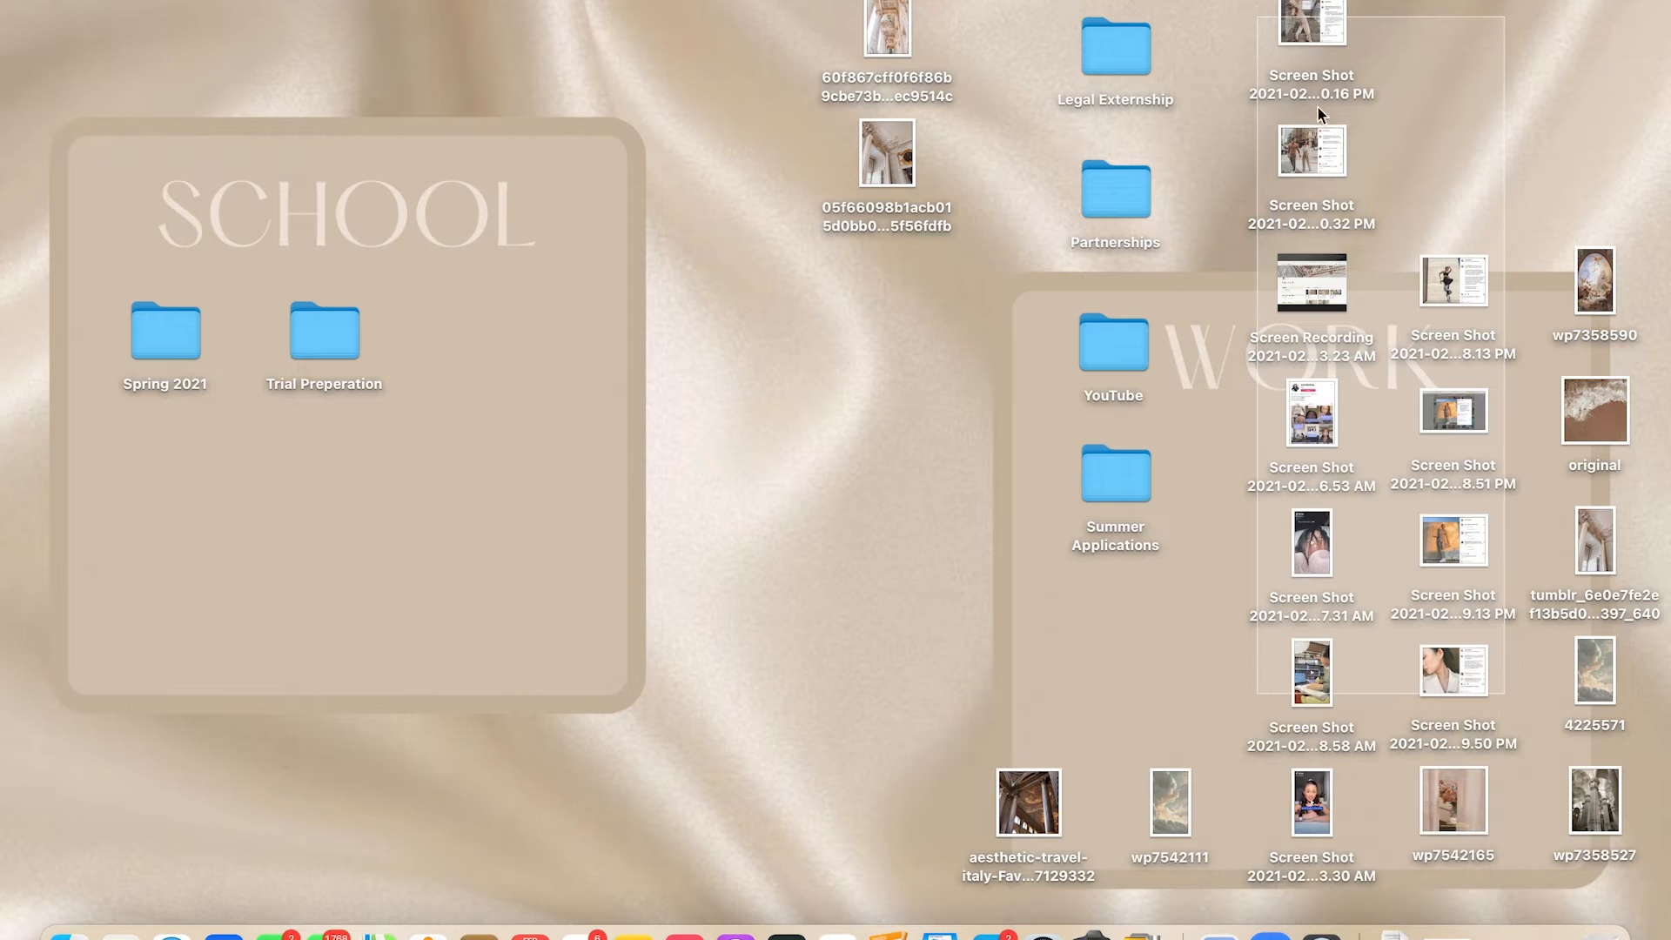
drag(1247, 12, 1483, 816)
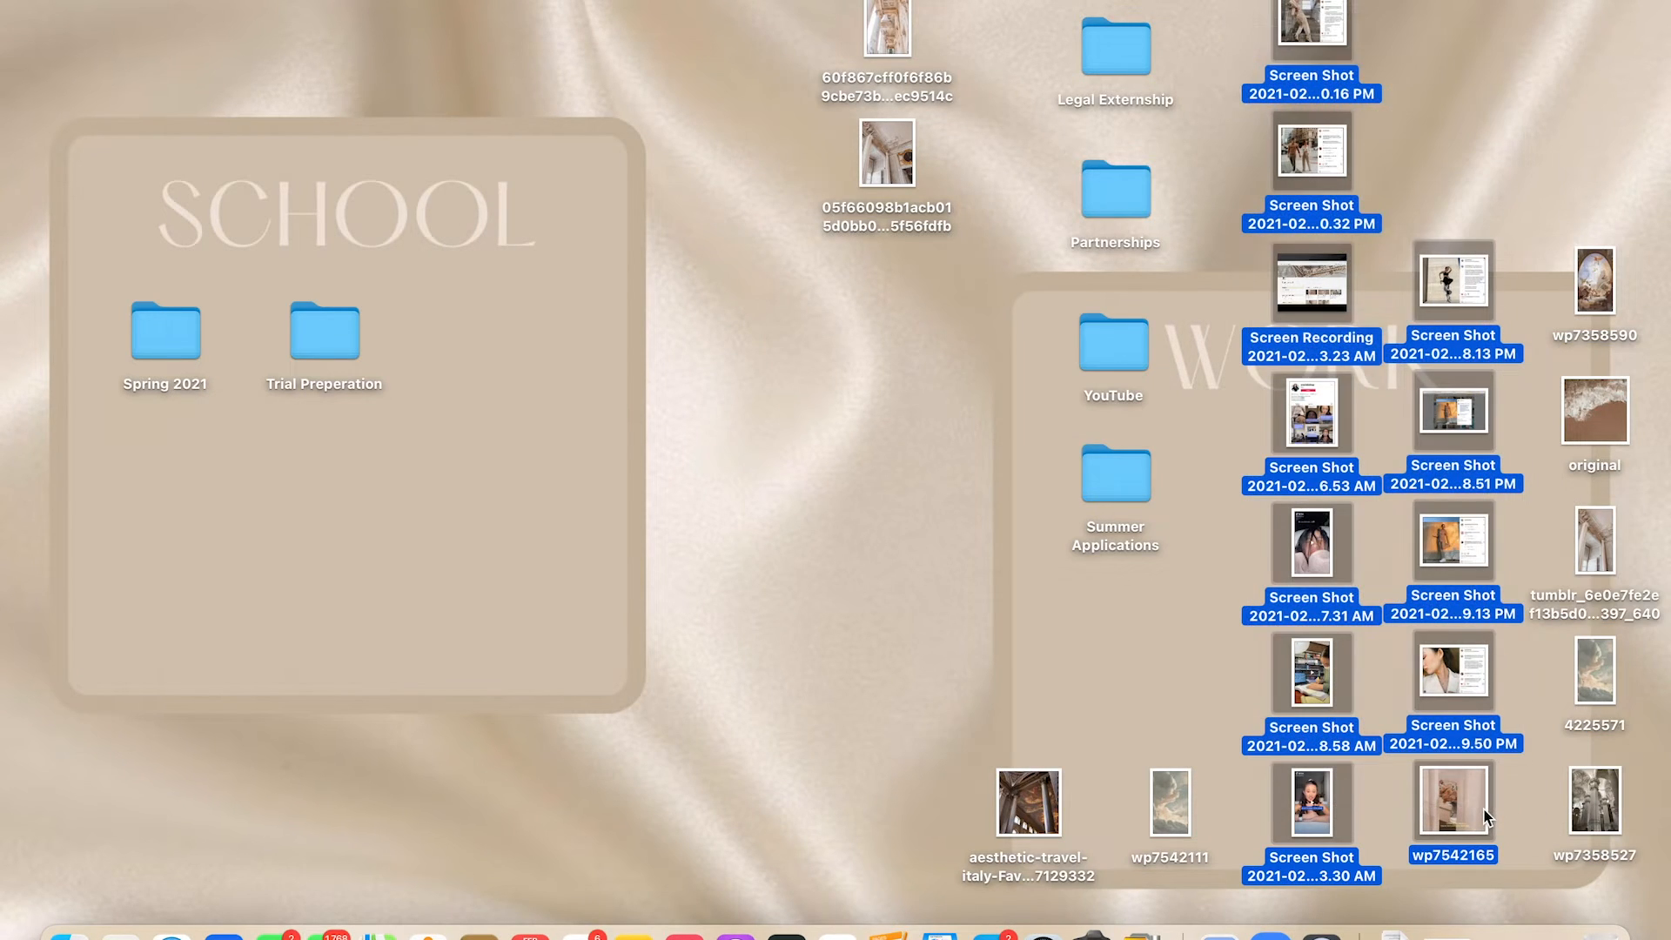
mouse_move(1329, 421)
mouse_down()
mouse_move(1199, 303)
mouse_move(1445, 341)
mouse_move(1330, 433)
mouse_up()
Step: Create a new desktop folder named "Content Creation" in the empty space between the two squares
click(796, 485)
right_click(799, 484)
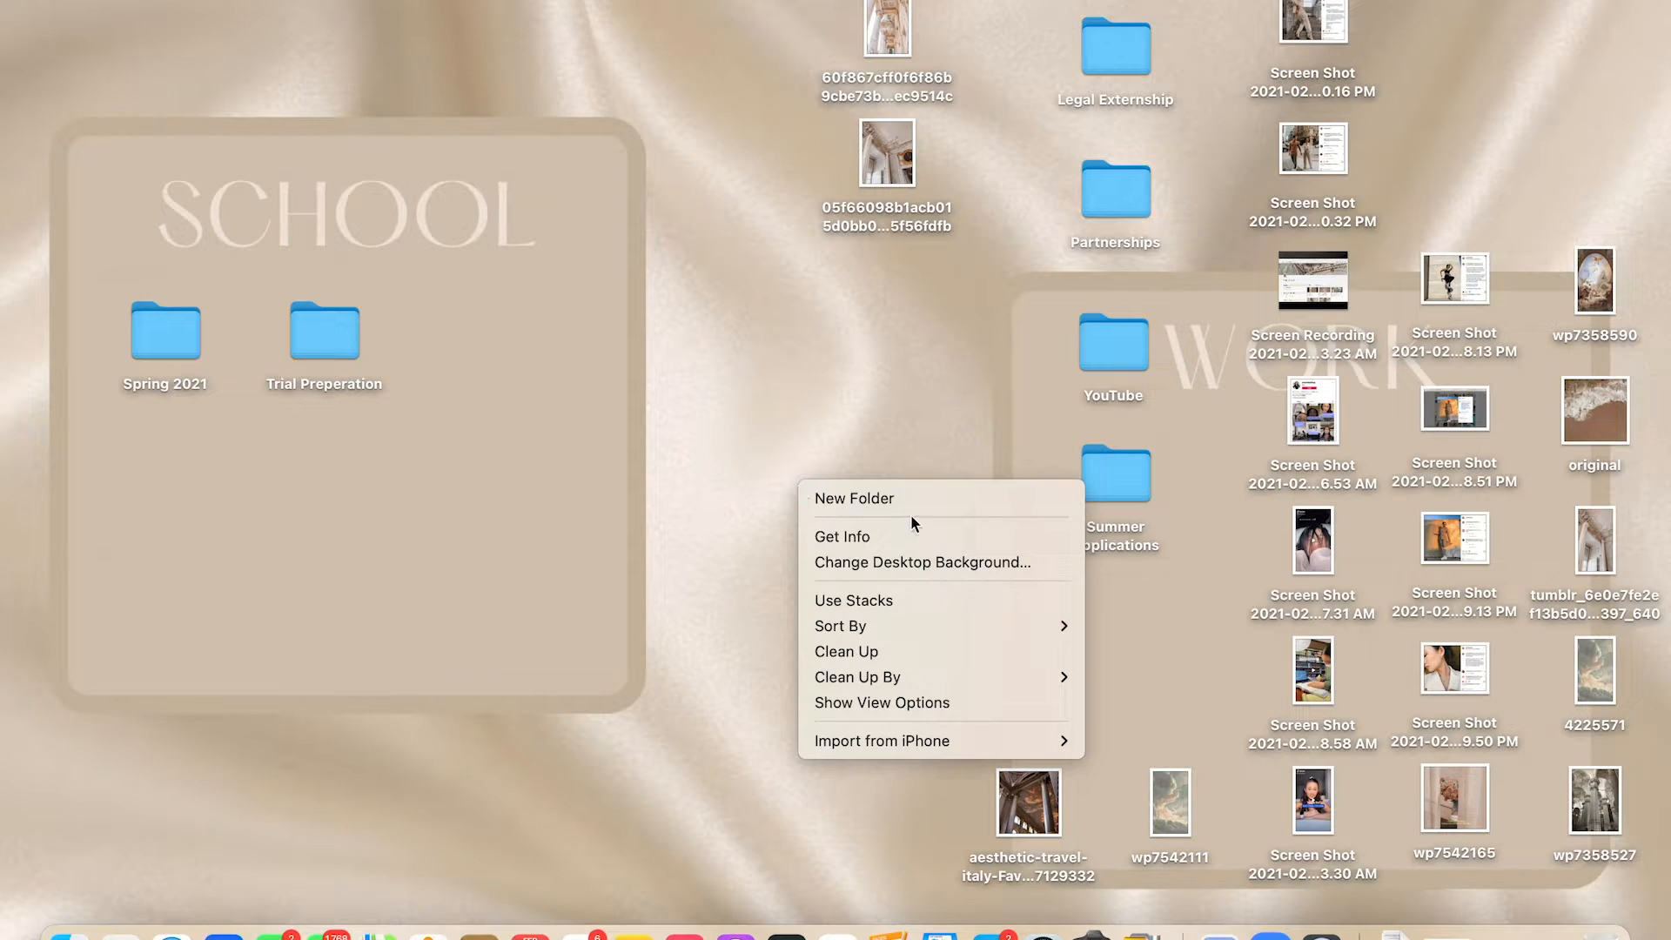
click(957, 499)
text(Content Creation)
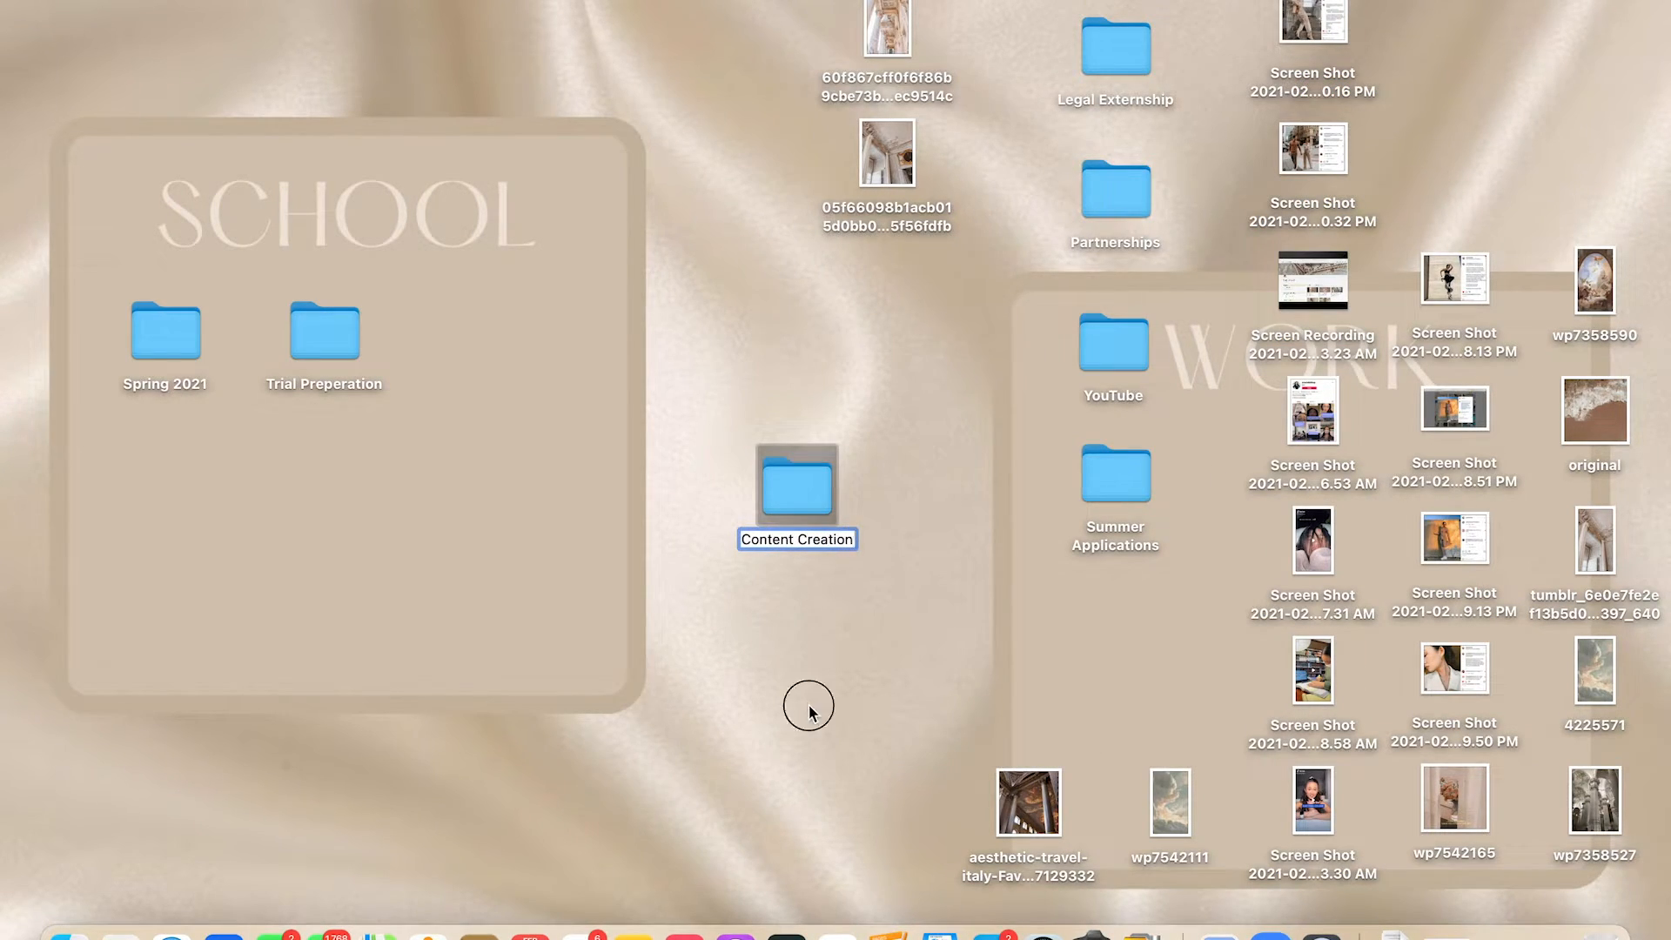
click(809, 709)
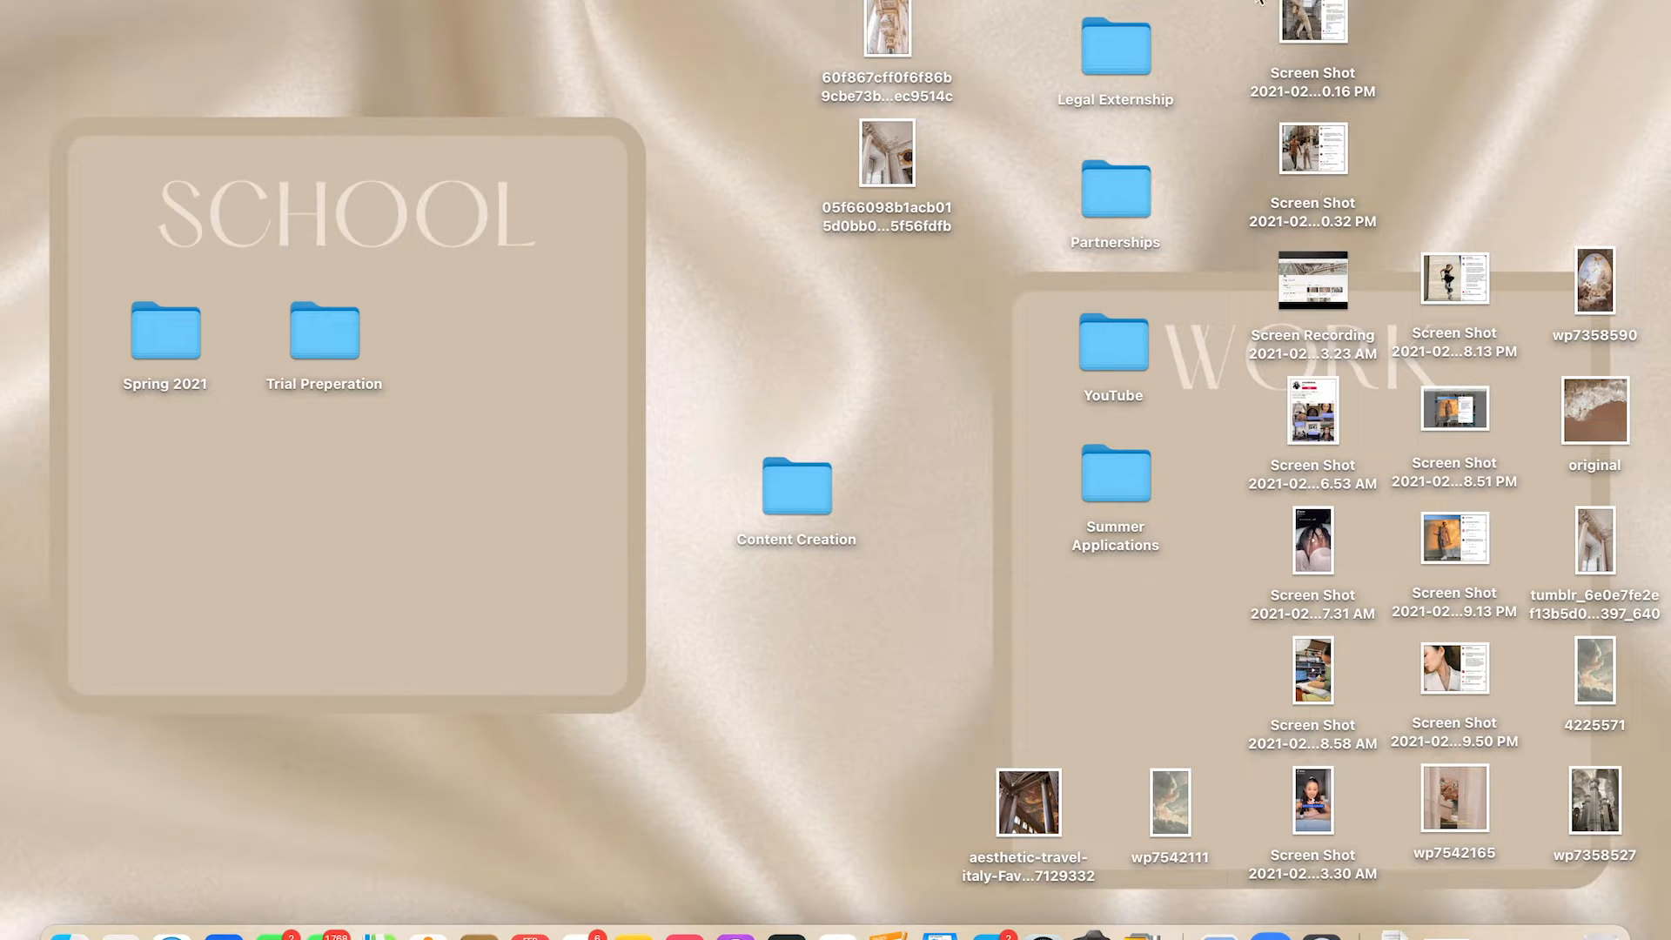
Step: Move all the loose screen shots, the screen recording and the images around the "WORK" square into the "Content Creation" folder
drag(1496, 4, 1340, 887)
drag(1472, 674, 805, 513)
drag(1527, 198, 1621, 795)
drag(1602, 684, 797, 489)
Step: Line up the "YouTube", "Summer Applications" and "Content Creation" folders in a row beneath the "WORK" heading
drag(1301, 794, 1498, 502)
drag(1110, 484, 1340, 485)
drag(1118, 366, 1108, 483)
drag(1355, 484, 1314, 479)
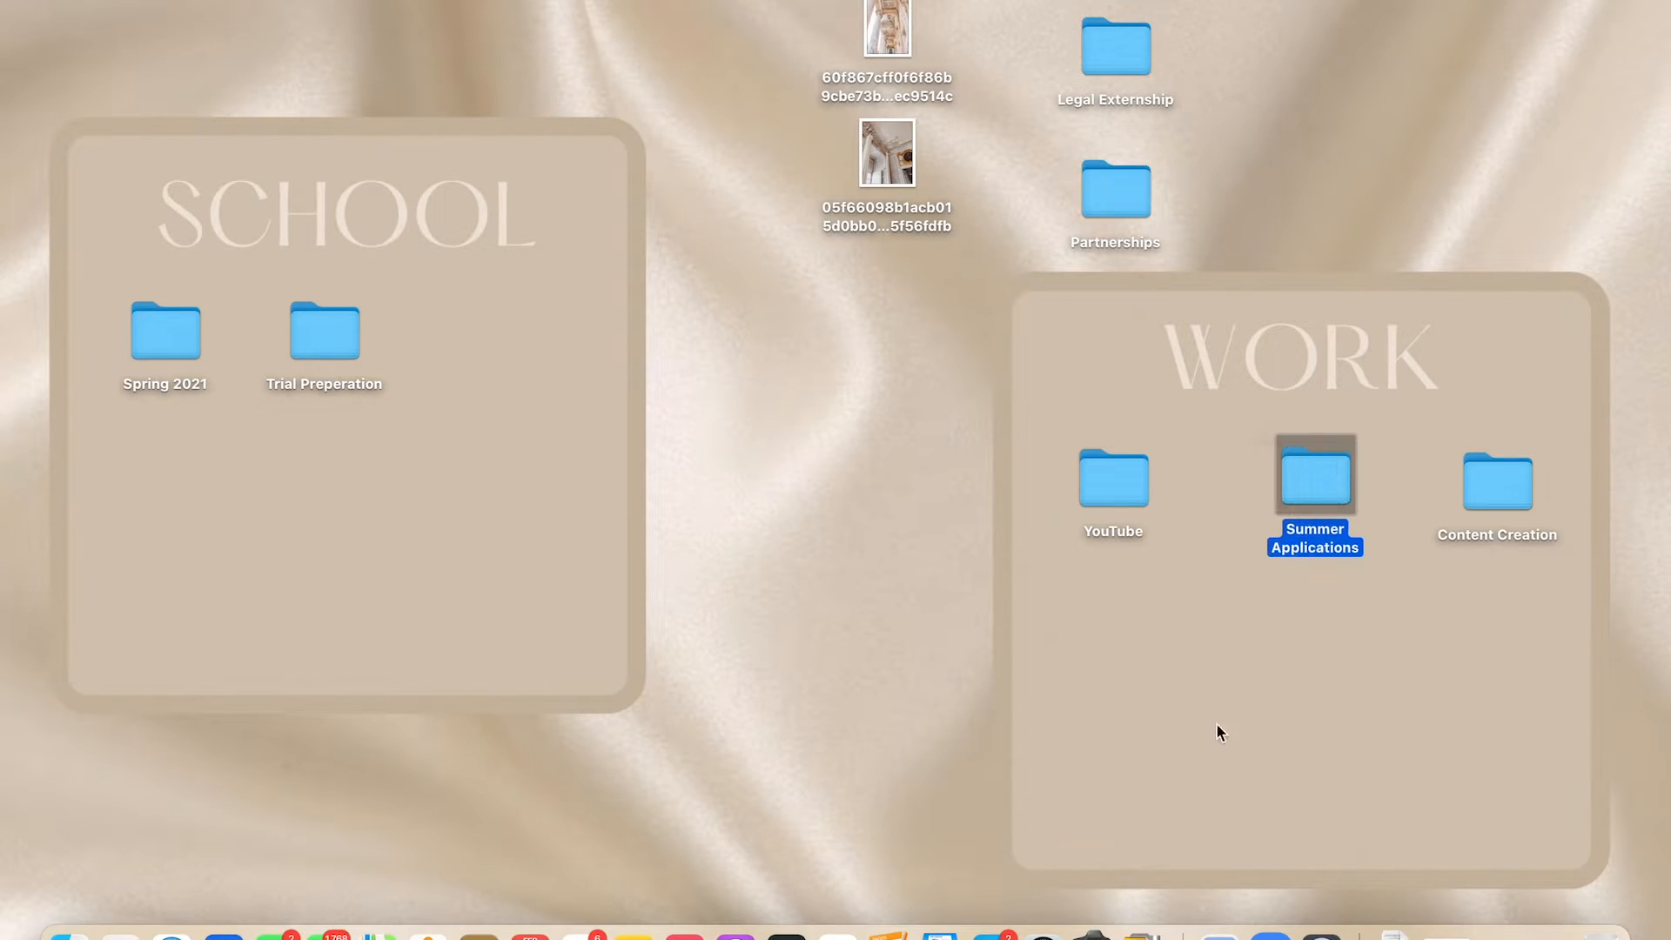
click(1239, 733)
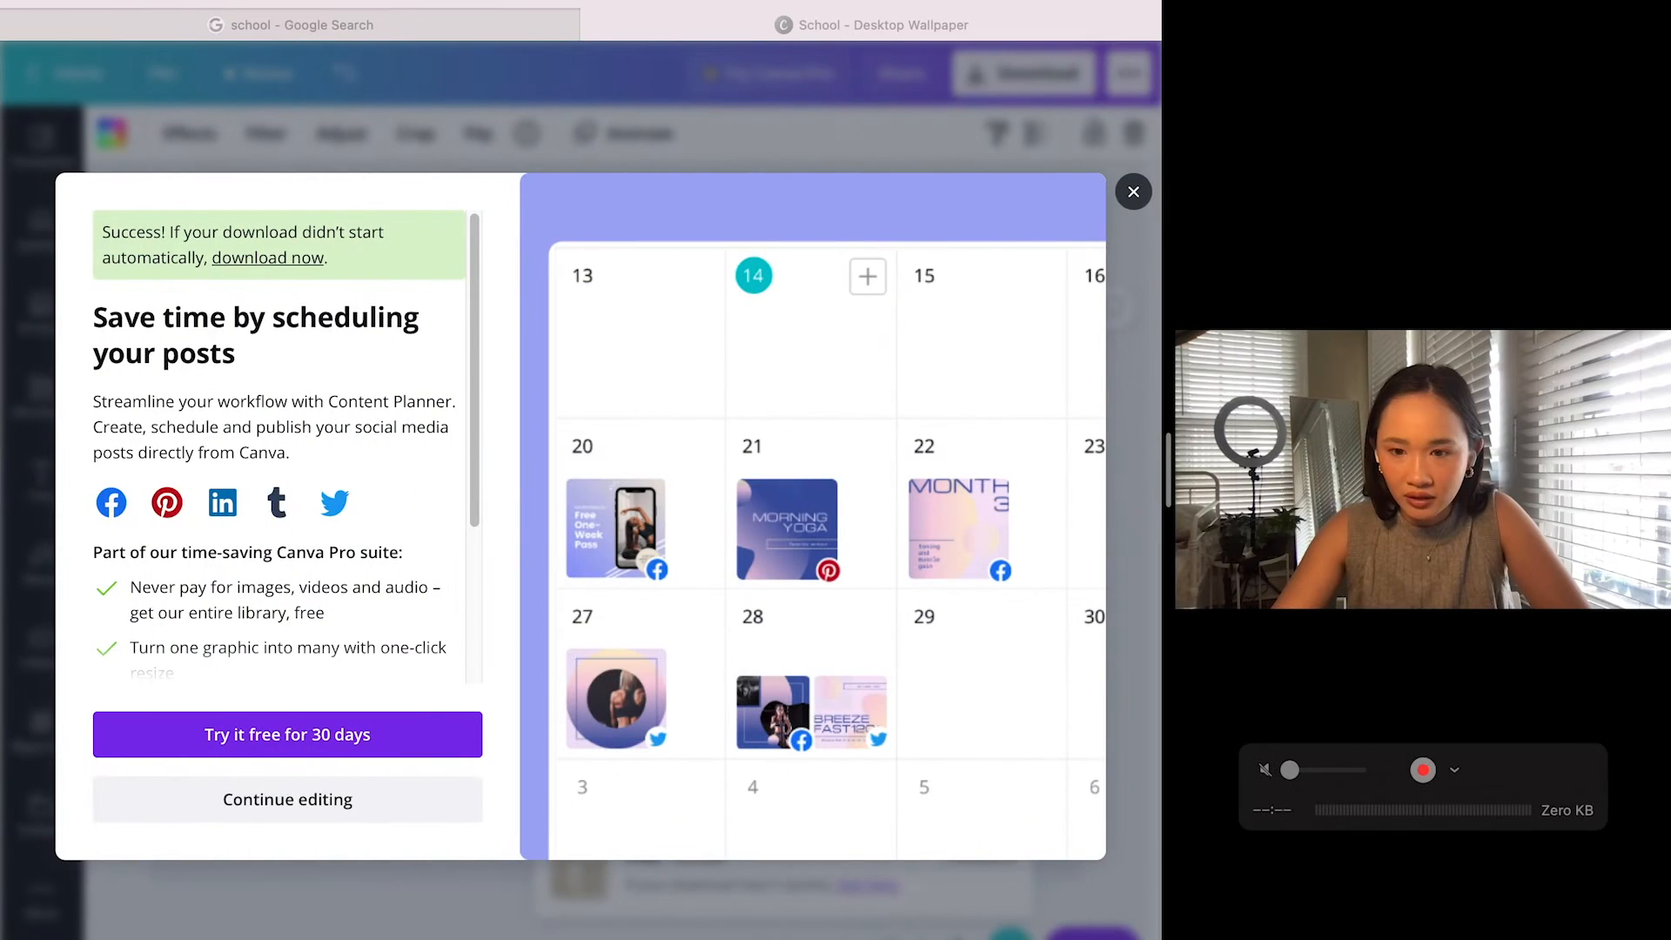
Step: Shrink the Movie Recording window and place the "Legal Externship" folder beside "Trial Preperation" in the "SCHOOL" square
mouse_move(44, 10)
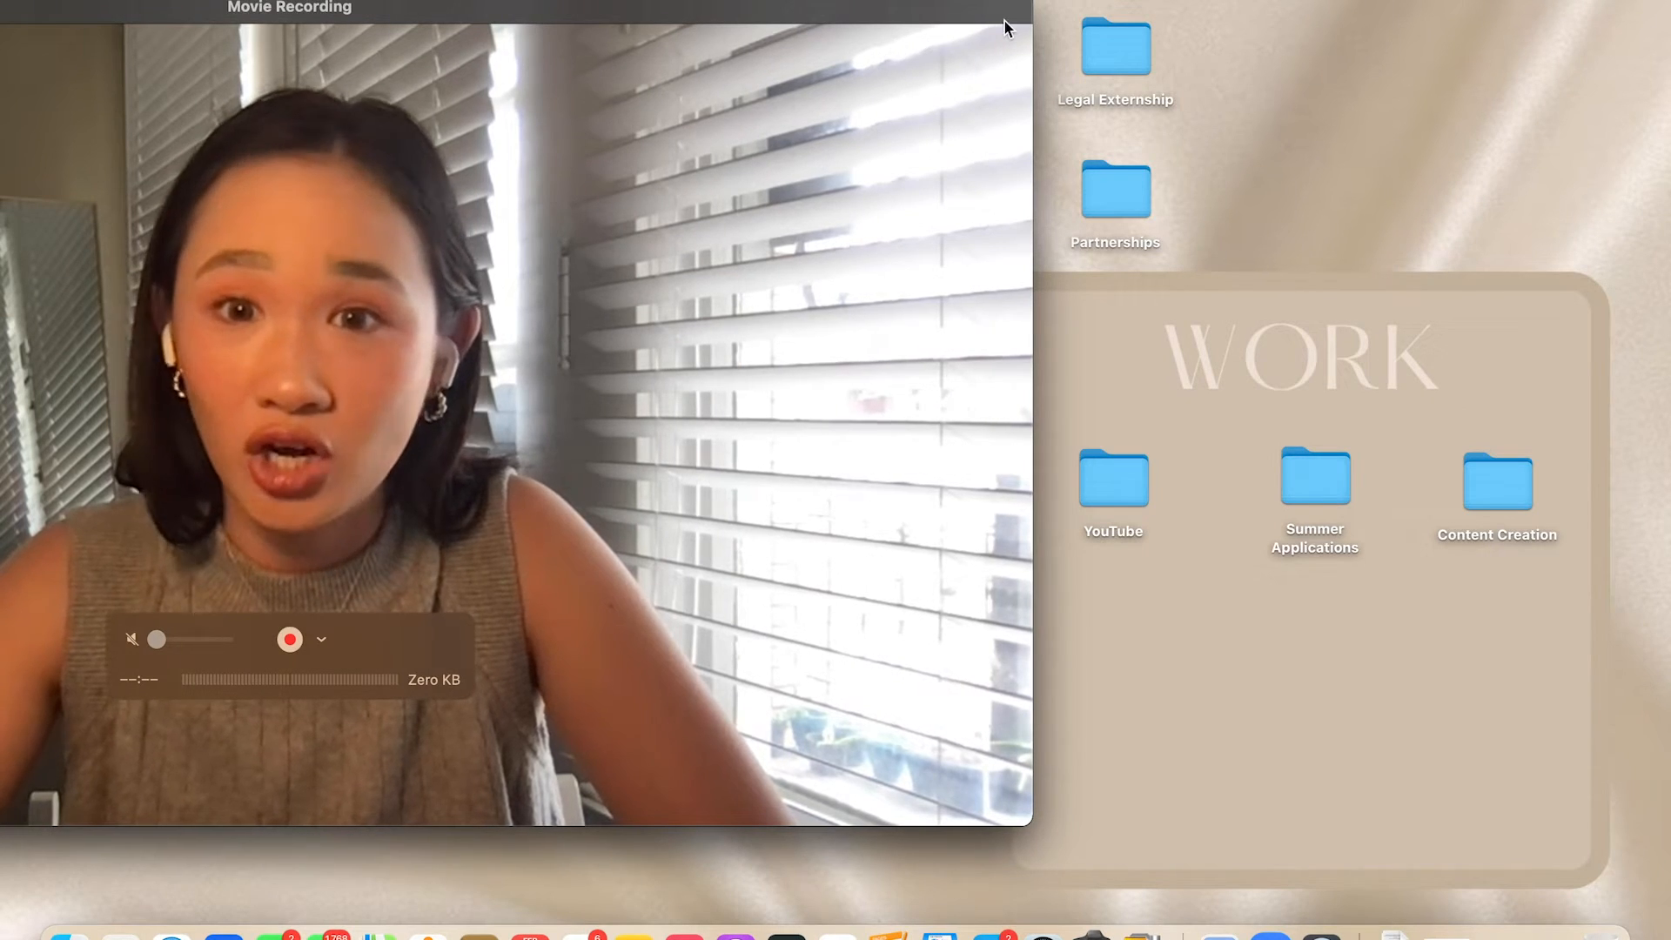
drag(1032, 24, 701, 480)
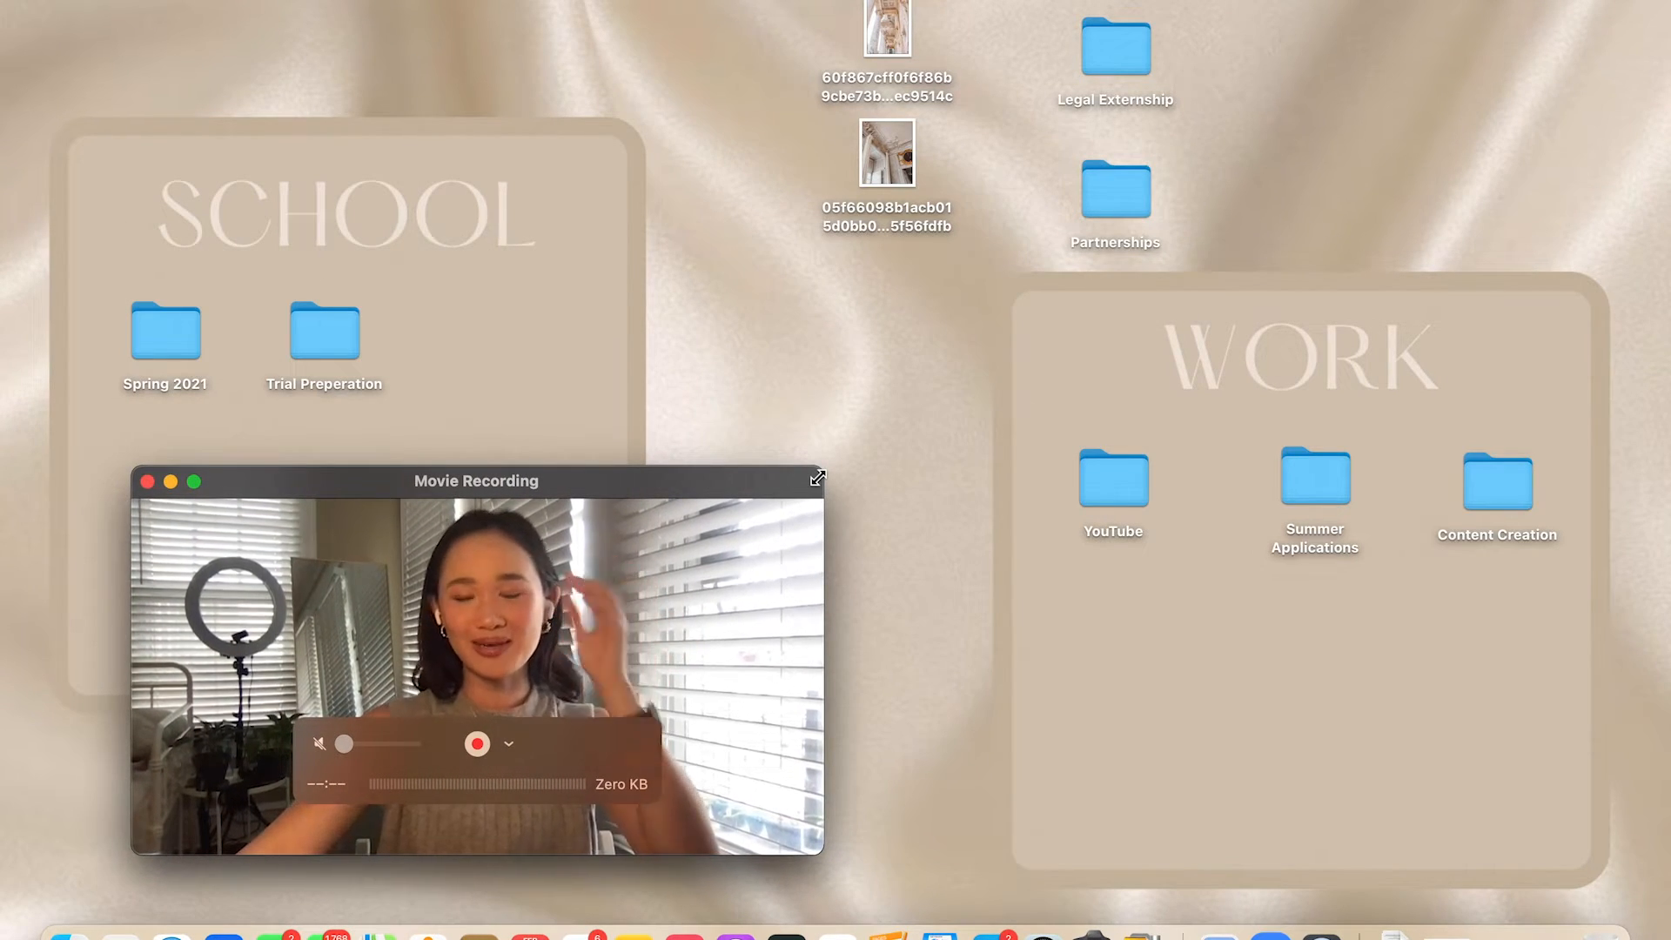
click(1129, 96)
drag(1128, 96, 513, 336)
click(595, 287)
click(467, 367)
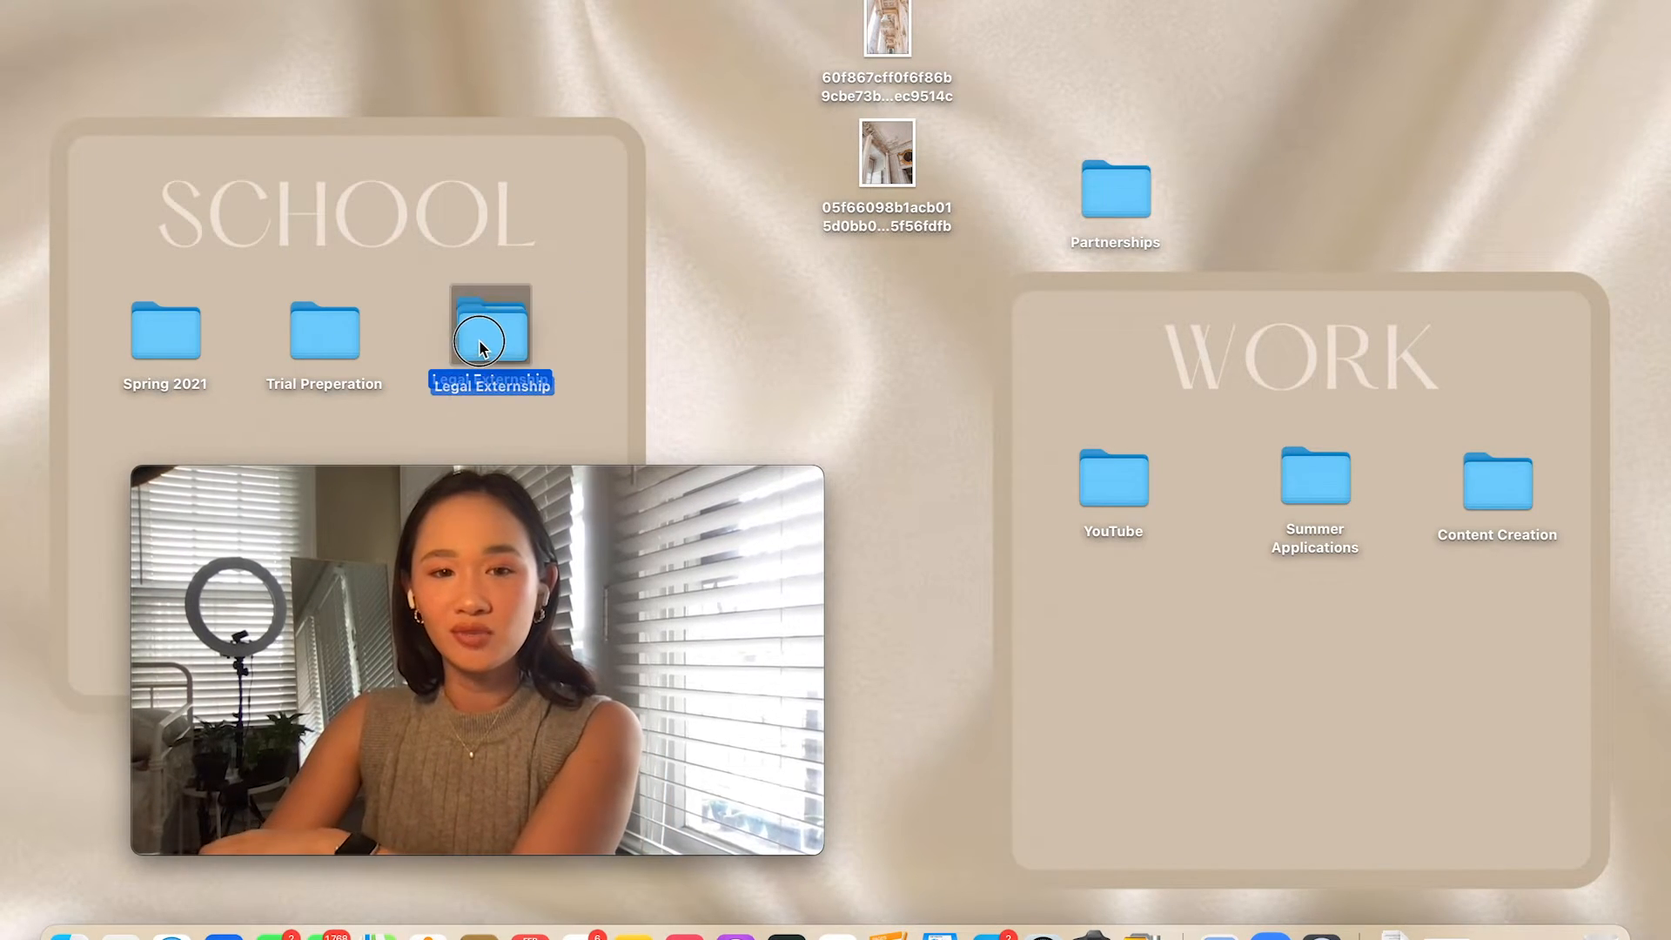
Step: Place the "Partnerships" folder below "YouTube" in the "WORK" square and file the two remaining desktop images in "Content Creation"
click(802, 324)
drag(1088, 200, 1094, 637)
click(1047, 60)
drag(1000, 9, 835, 217)
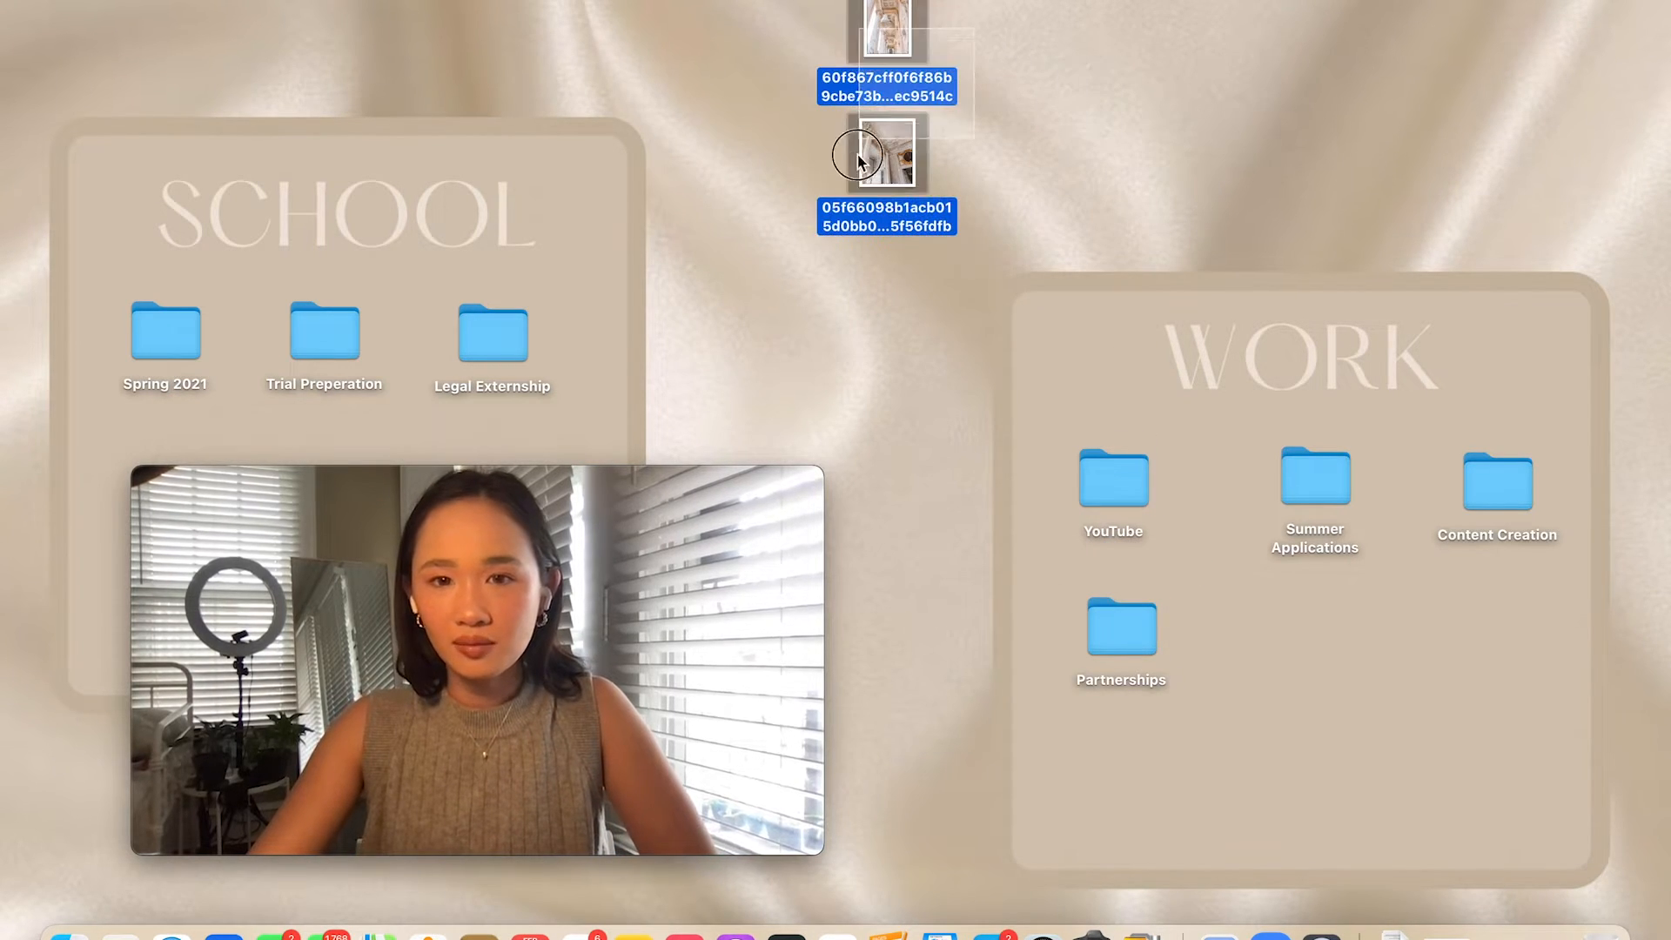
drag(899, 162, 1529, 541)
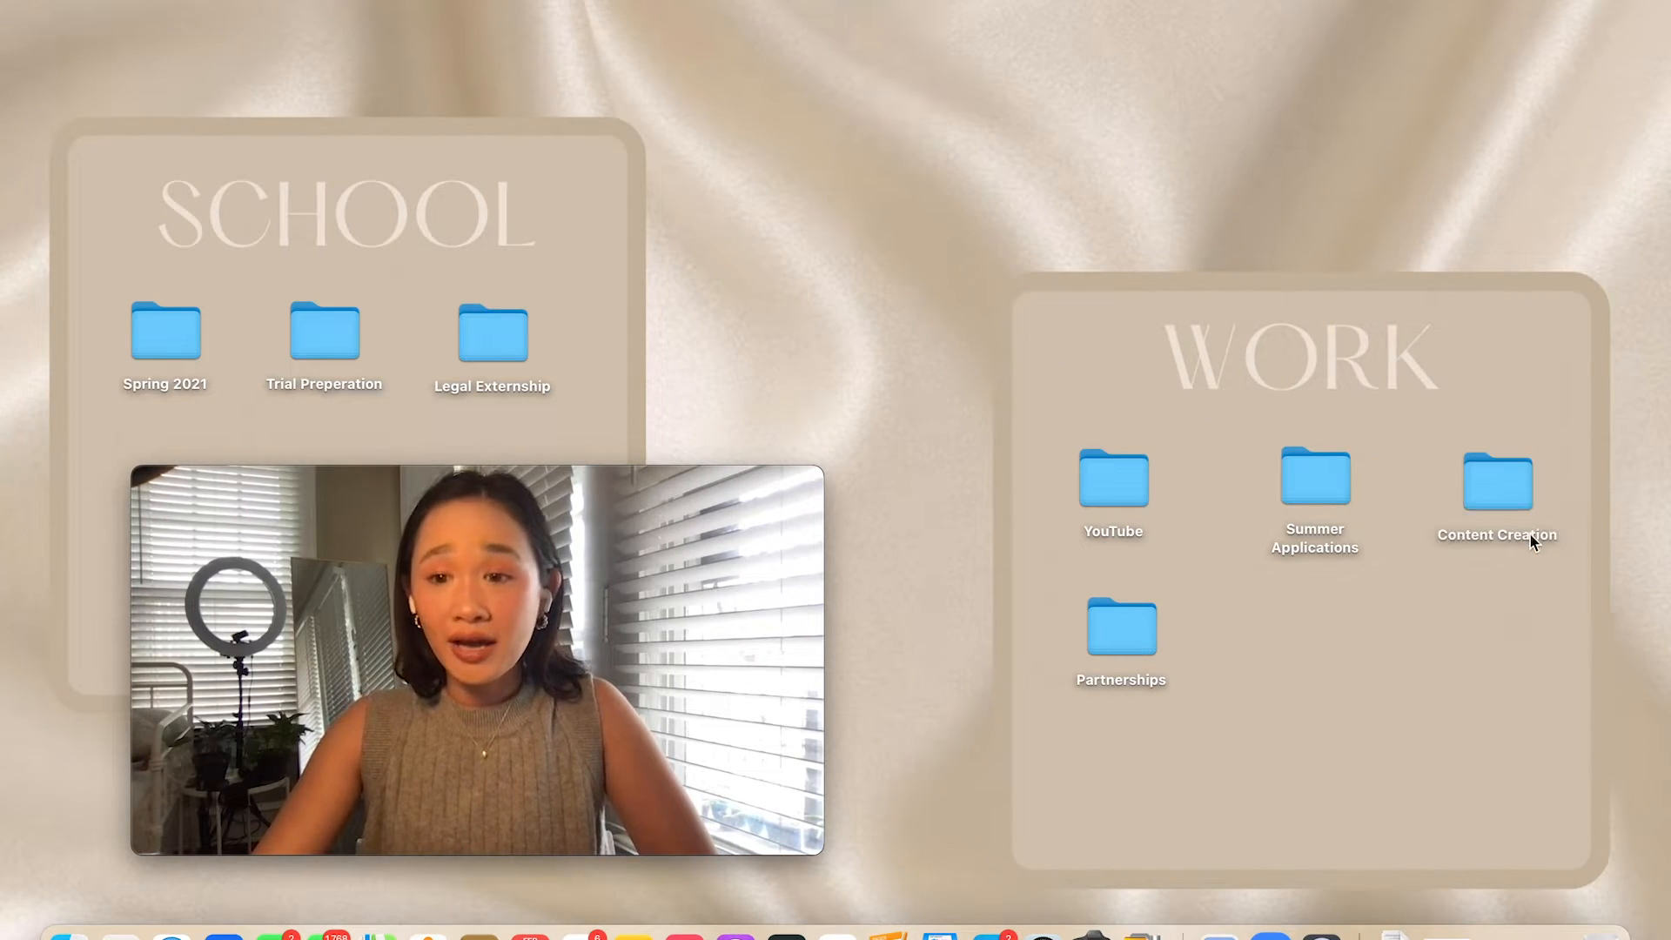
Step: Examine the "Spring 2021" folder's information window, including its More Info section and folder icon, and close it
drag(654, 475, 738, 545)
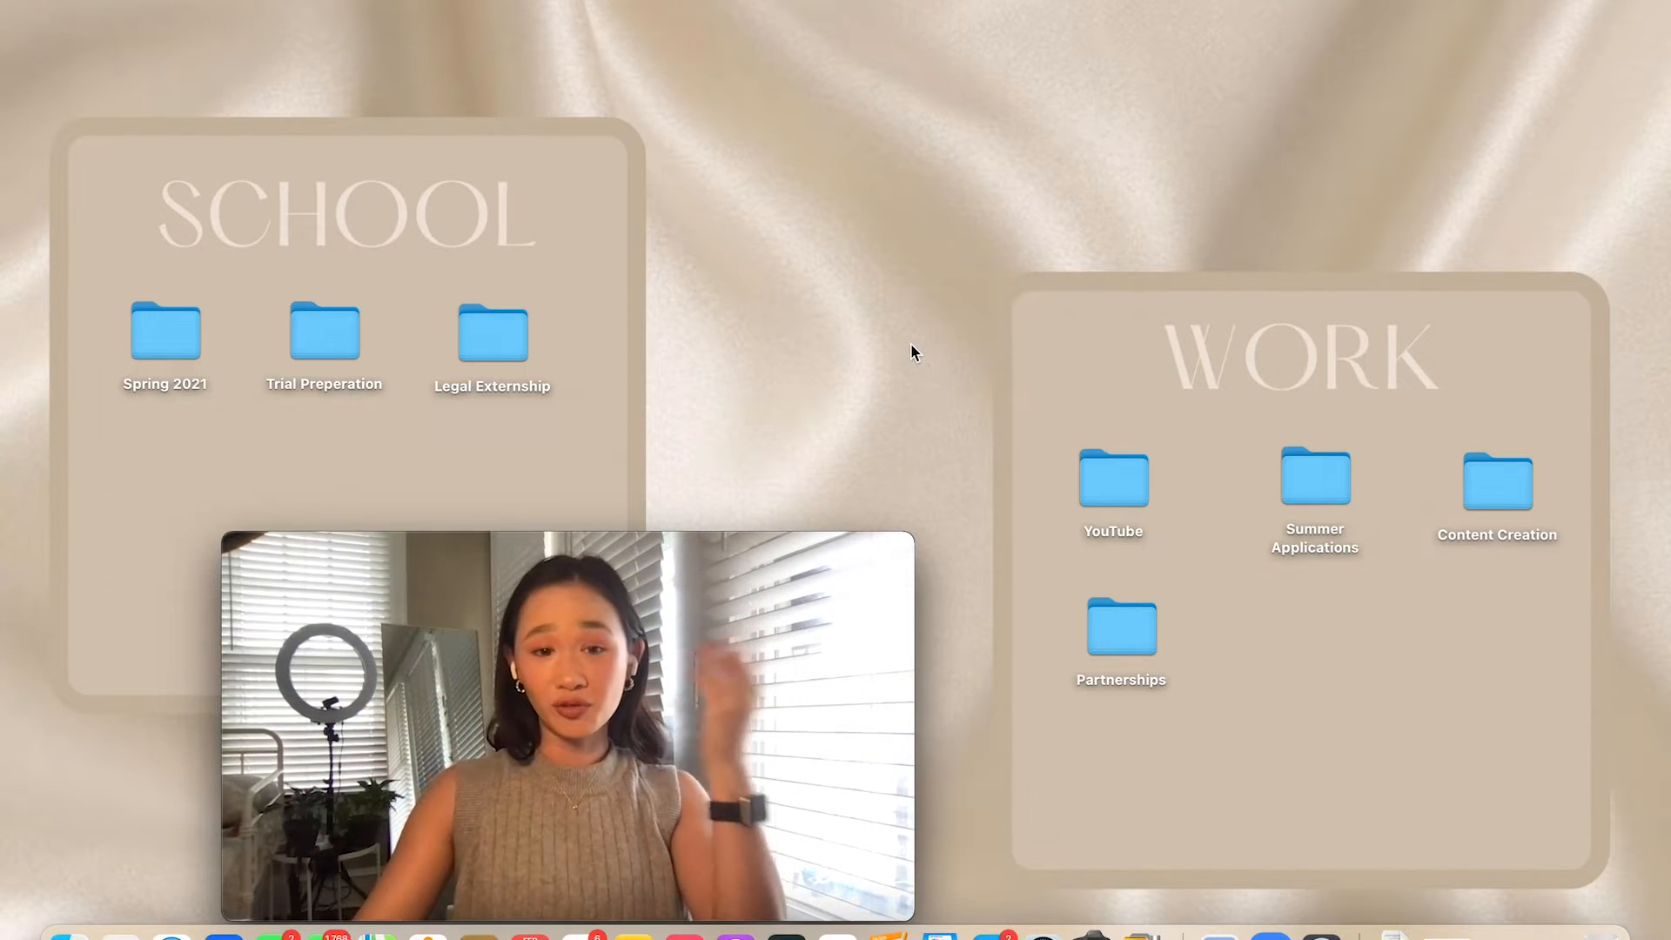
click(185, 341)
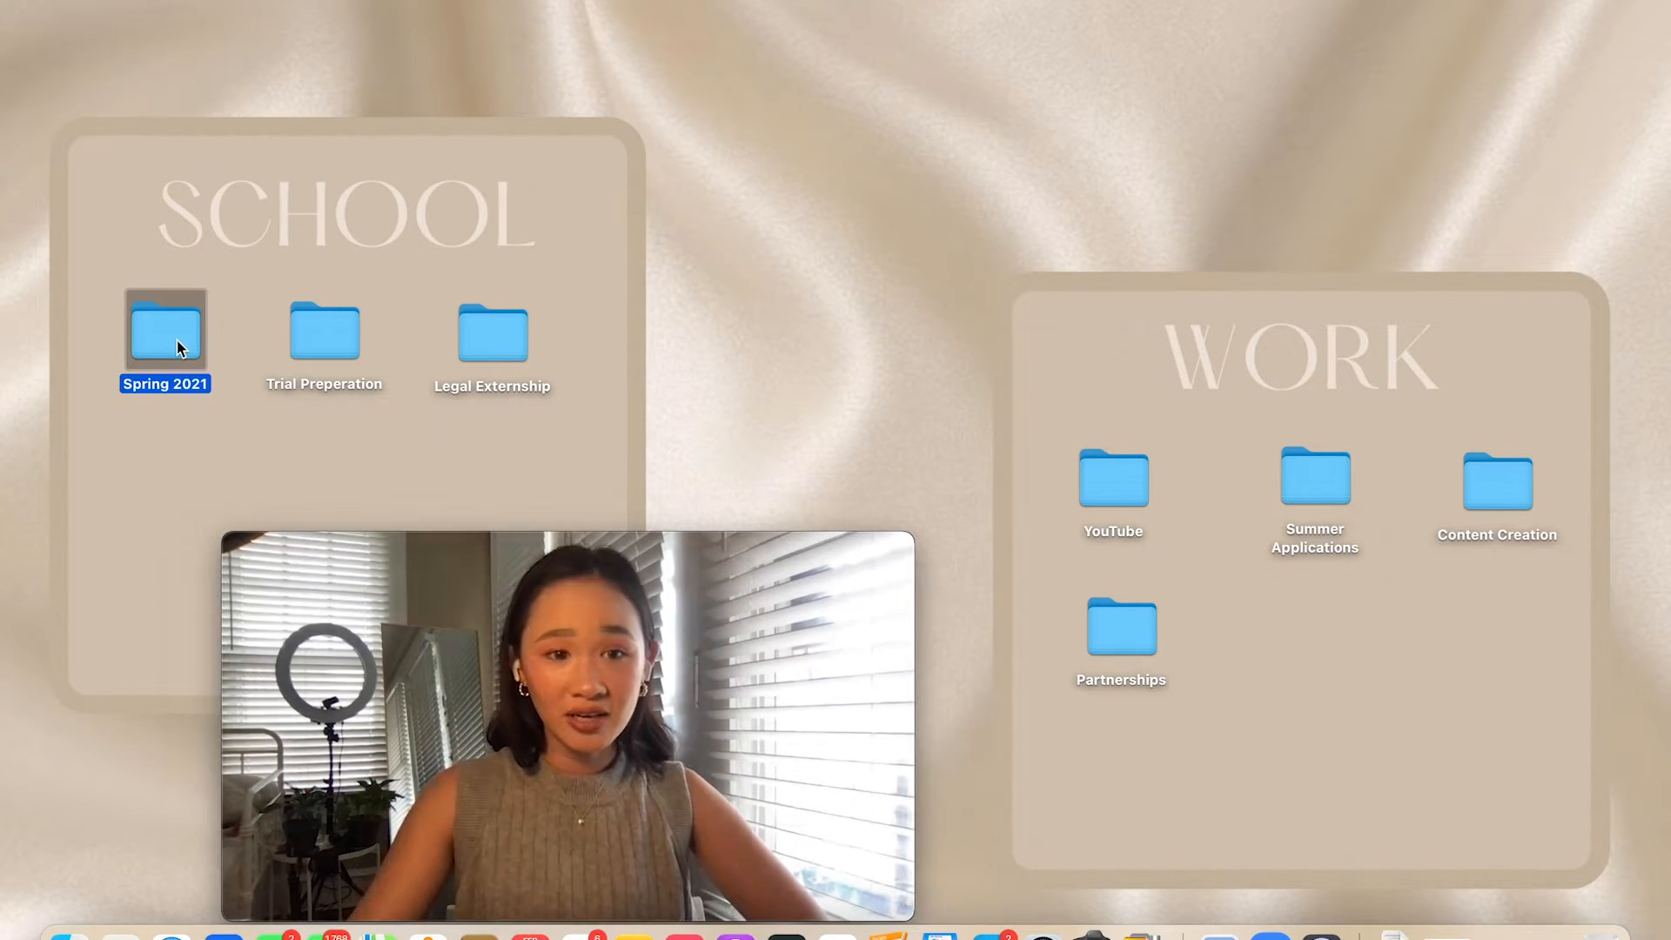
right_click(175, 350)
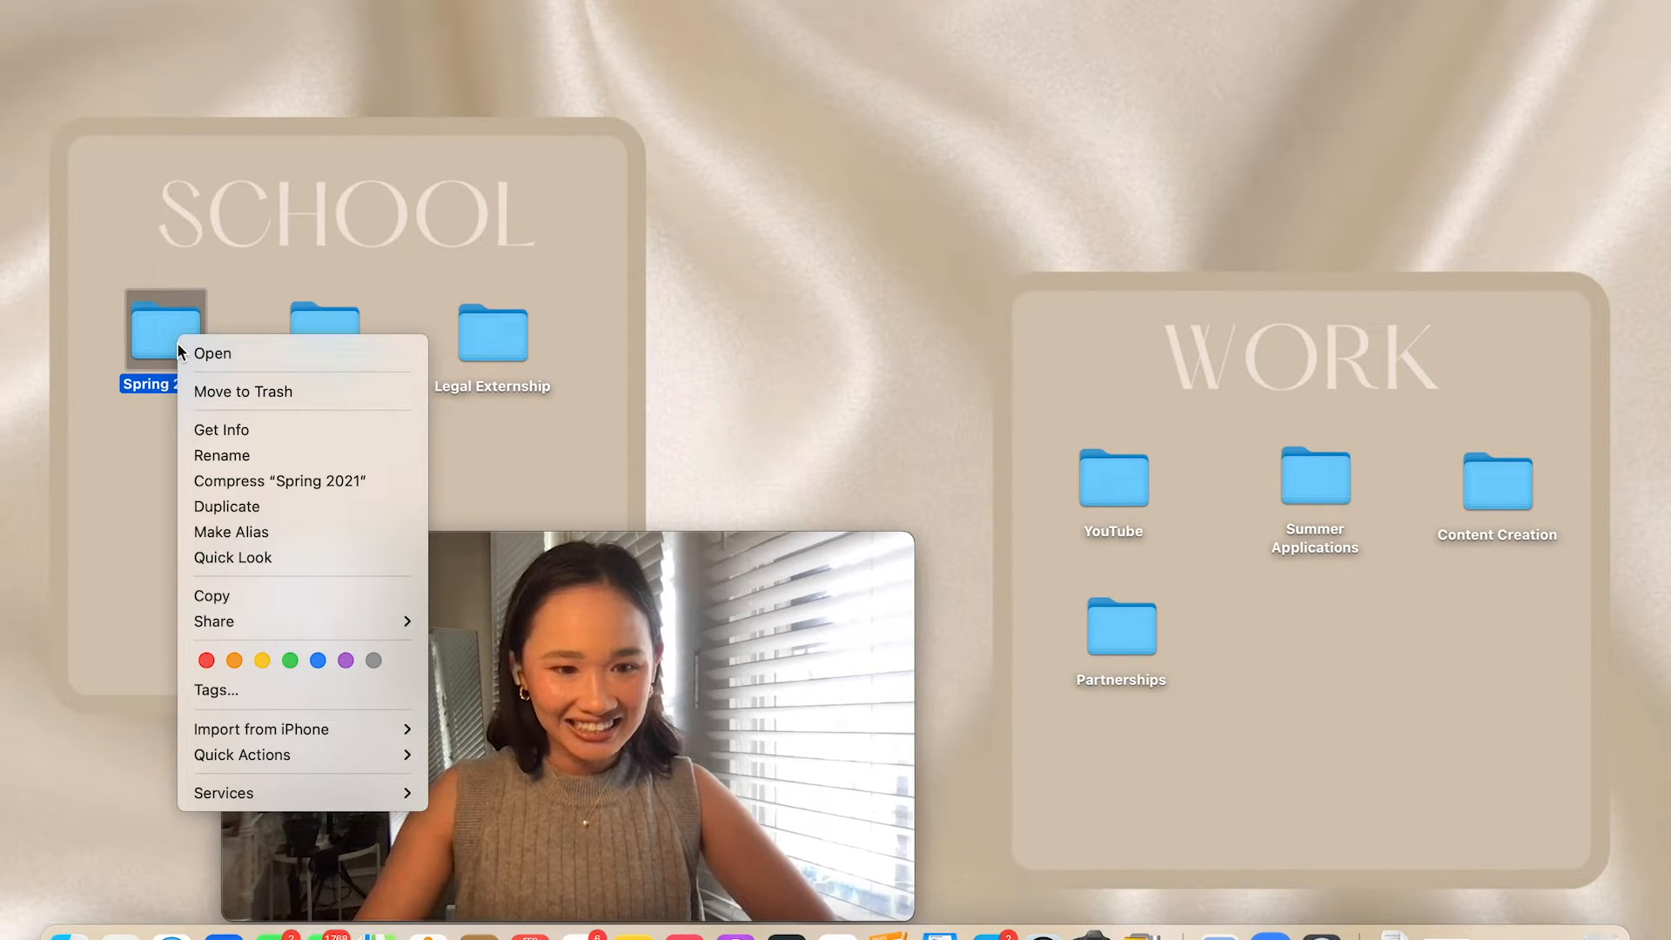
click(313, 431)
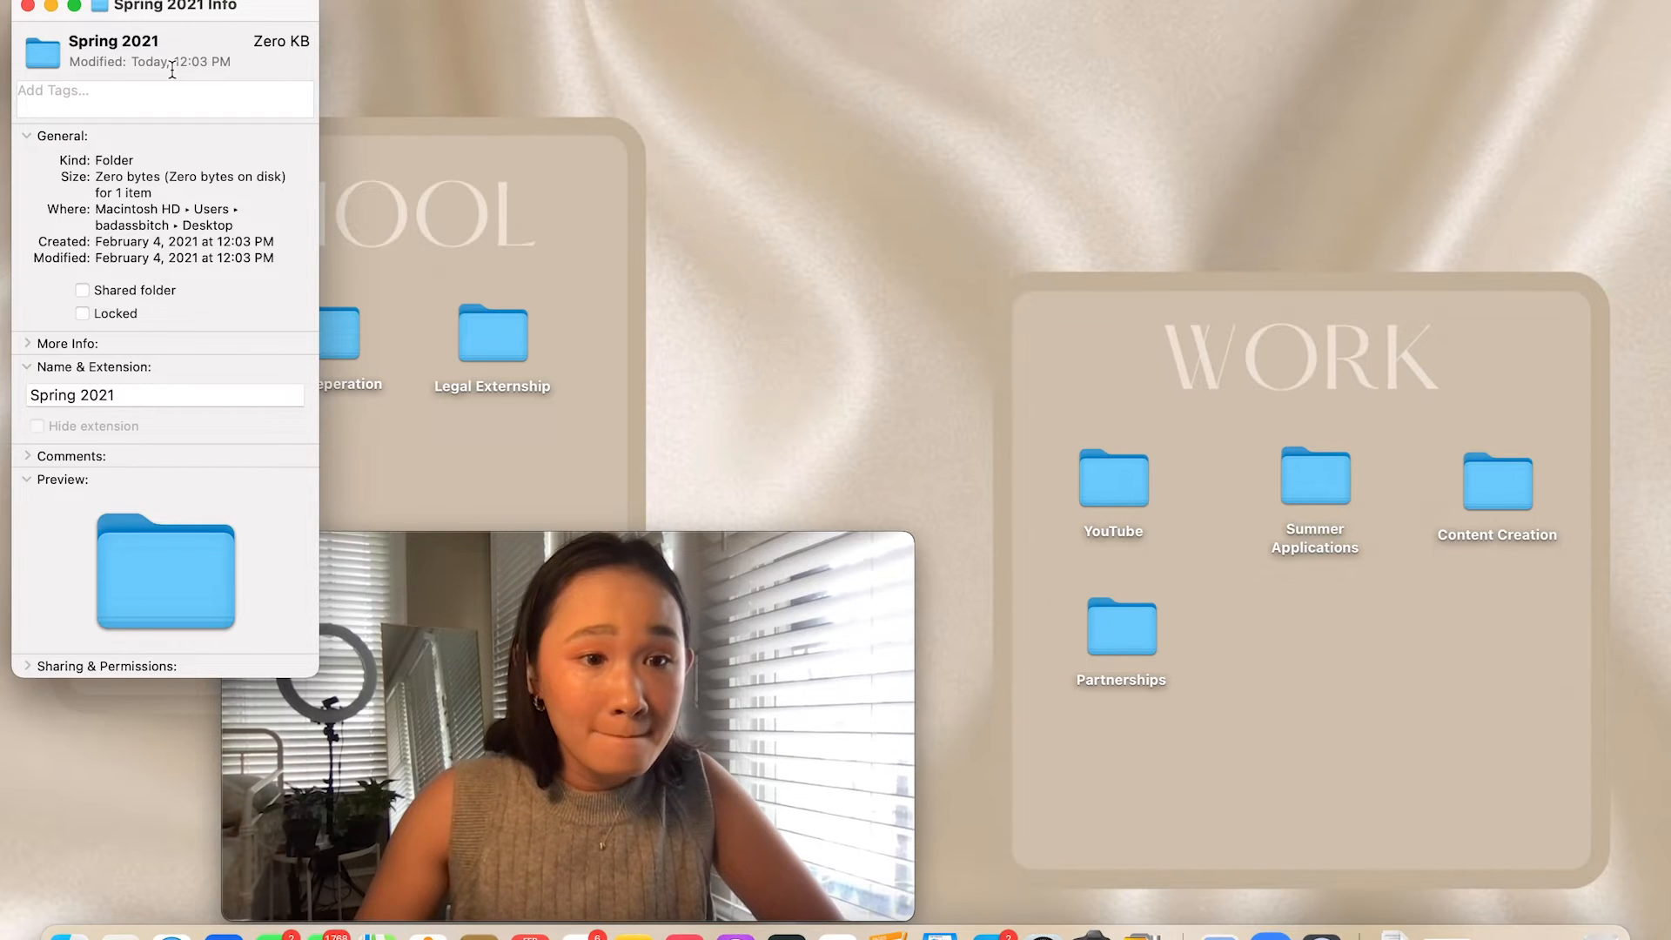
click(28, 344)
click(30, 346)
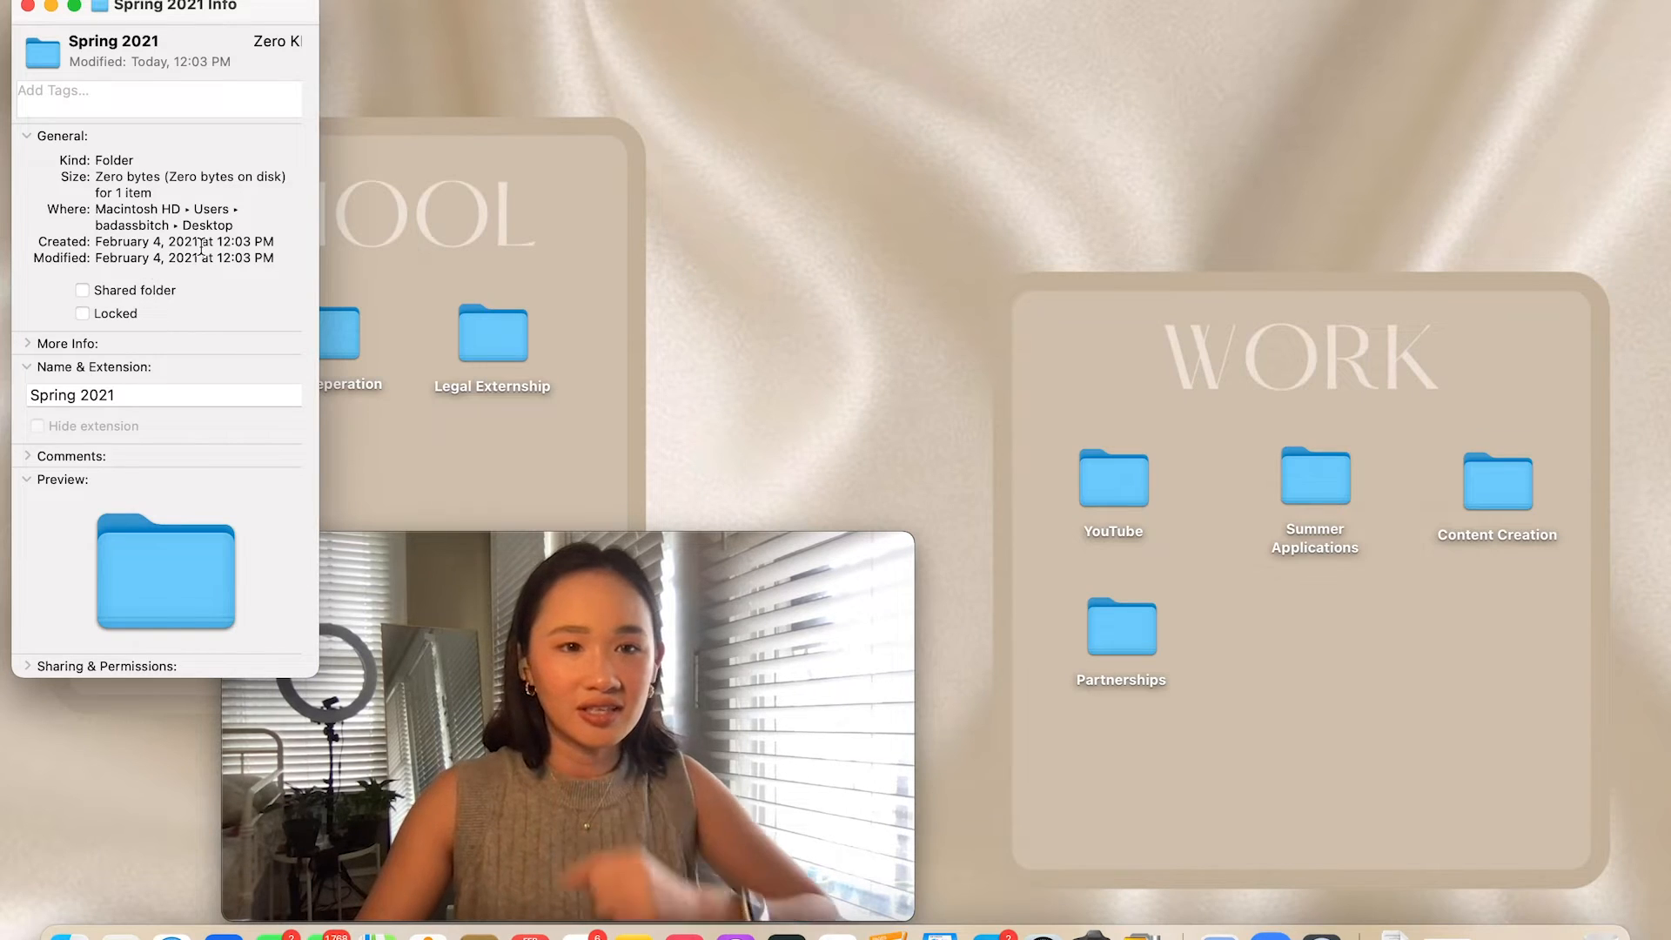
click(144, 0)
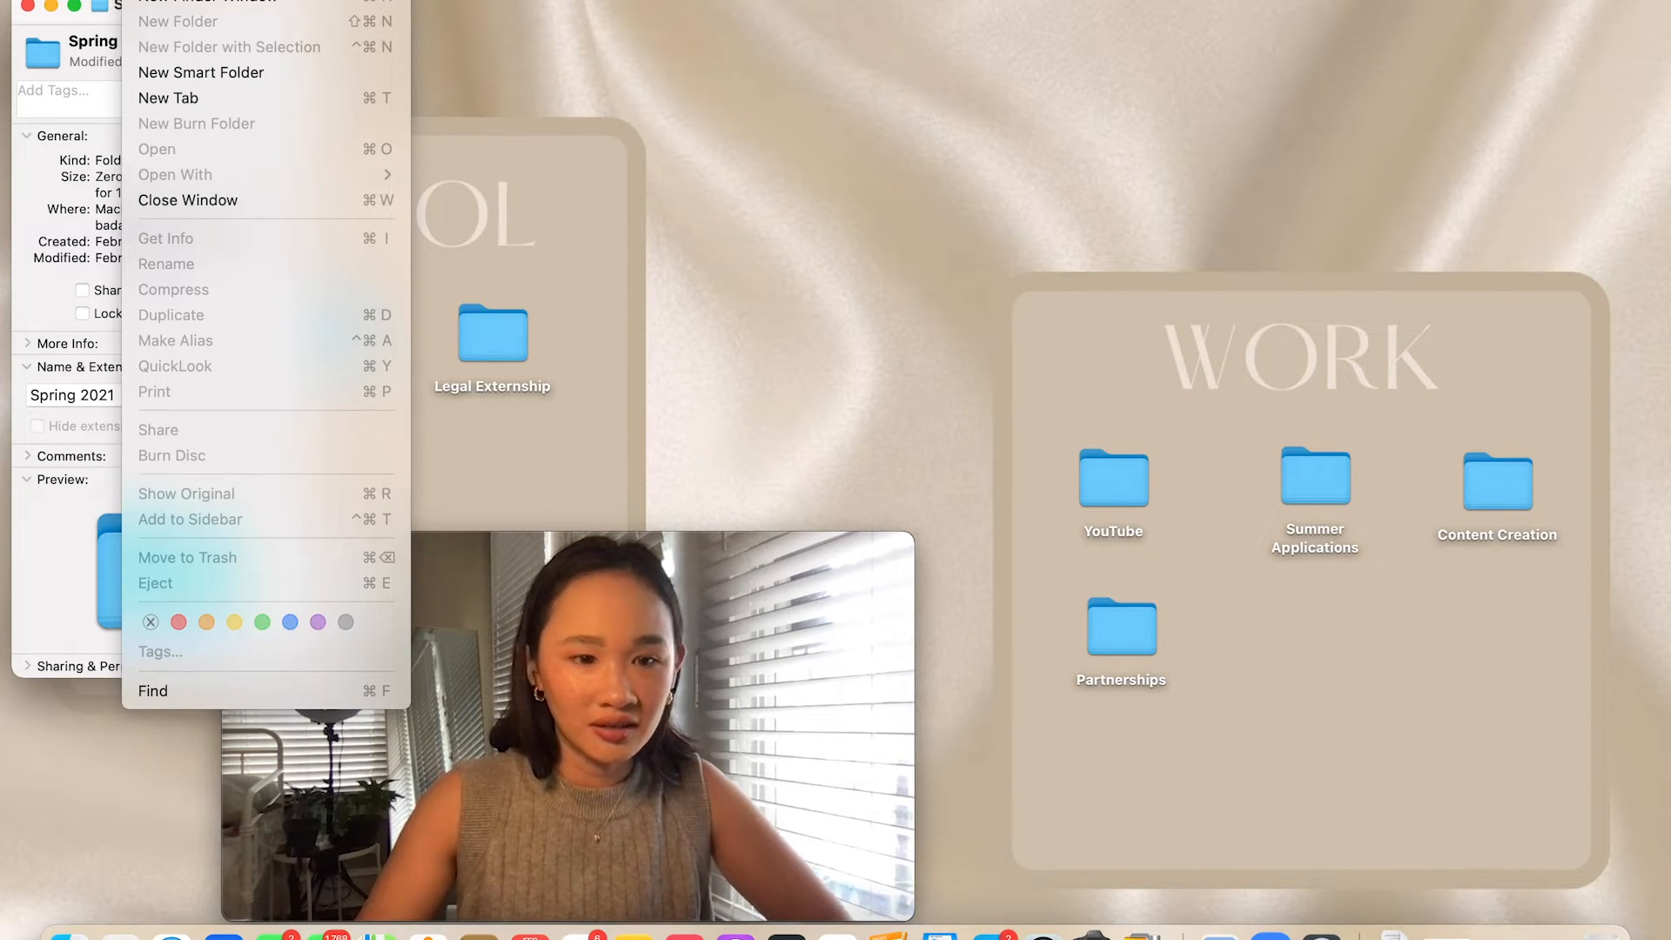
mouse_move(193, 0)
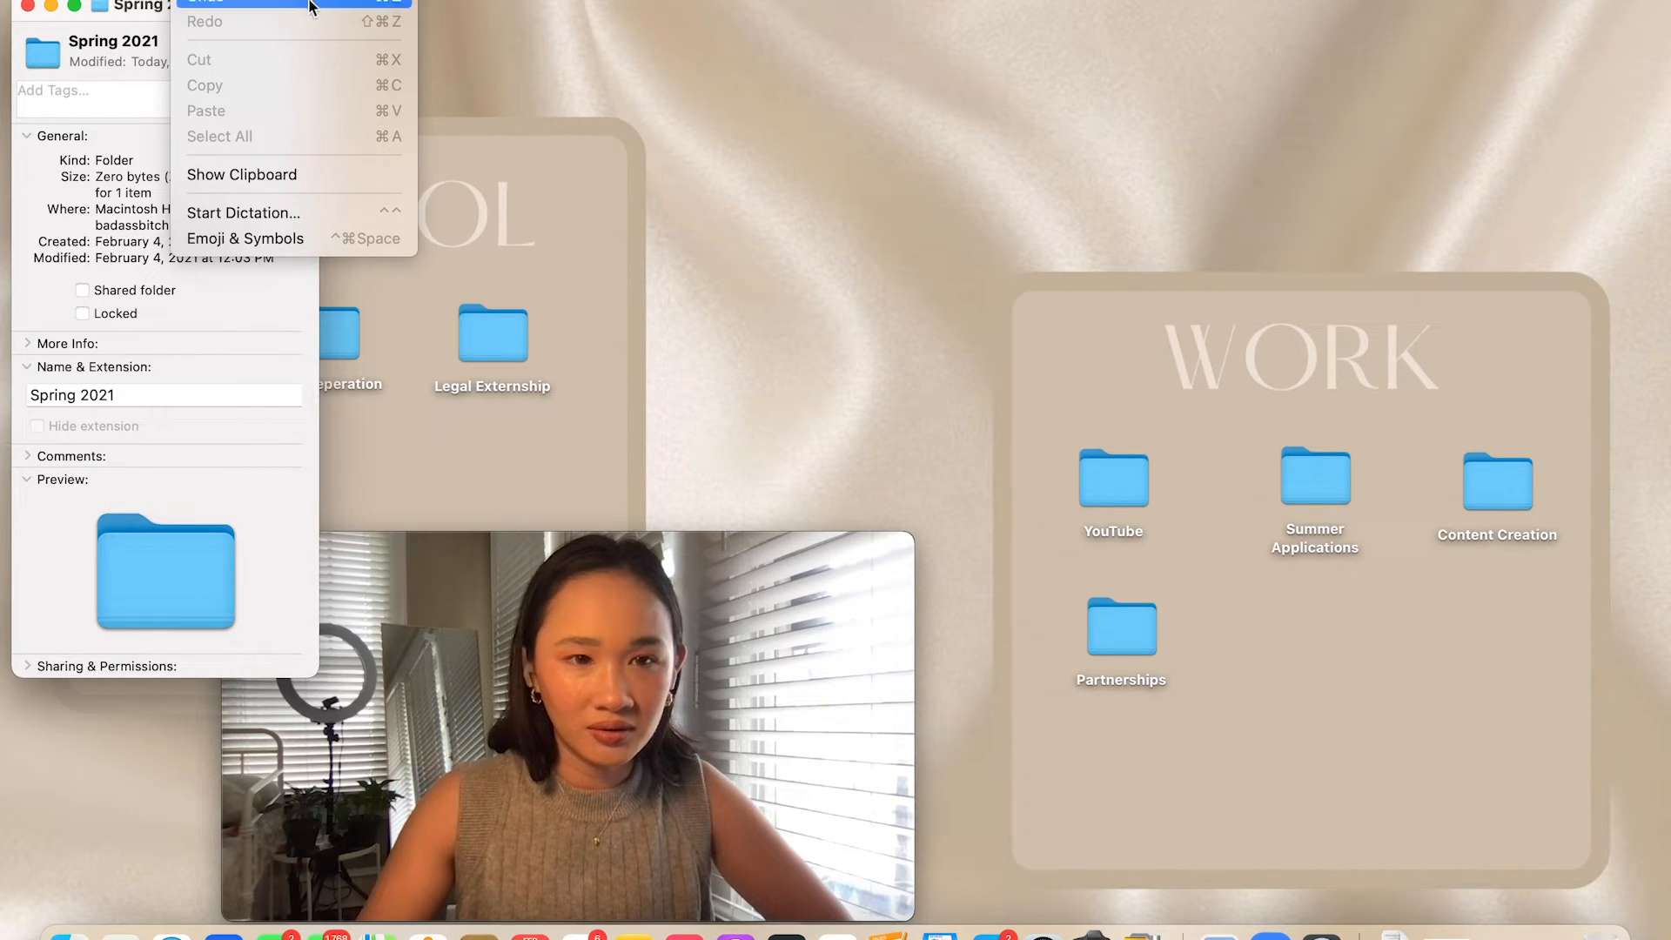
click(49, 68)
click(46, 68)
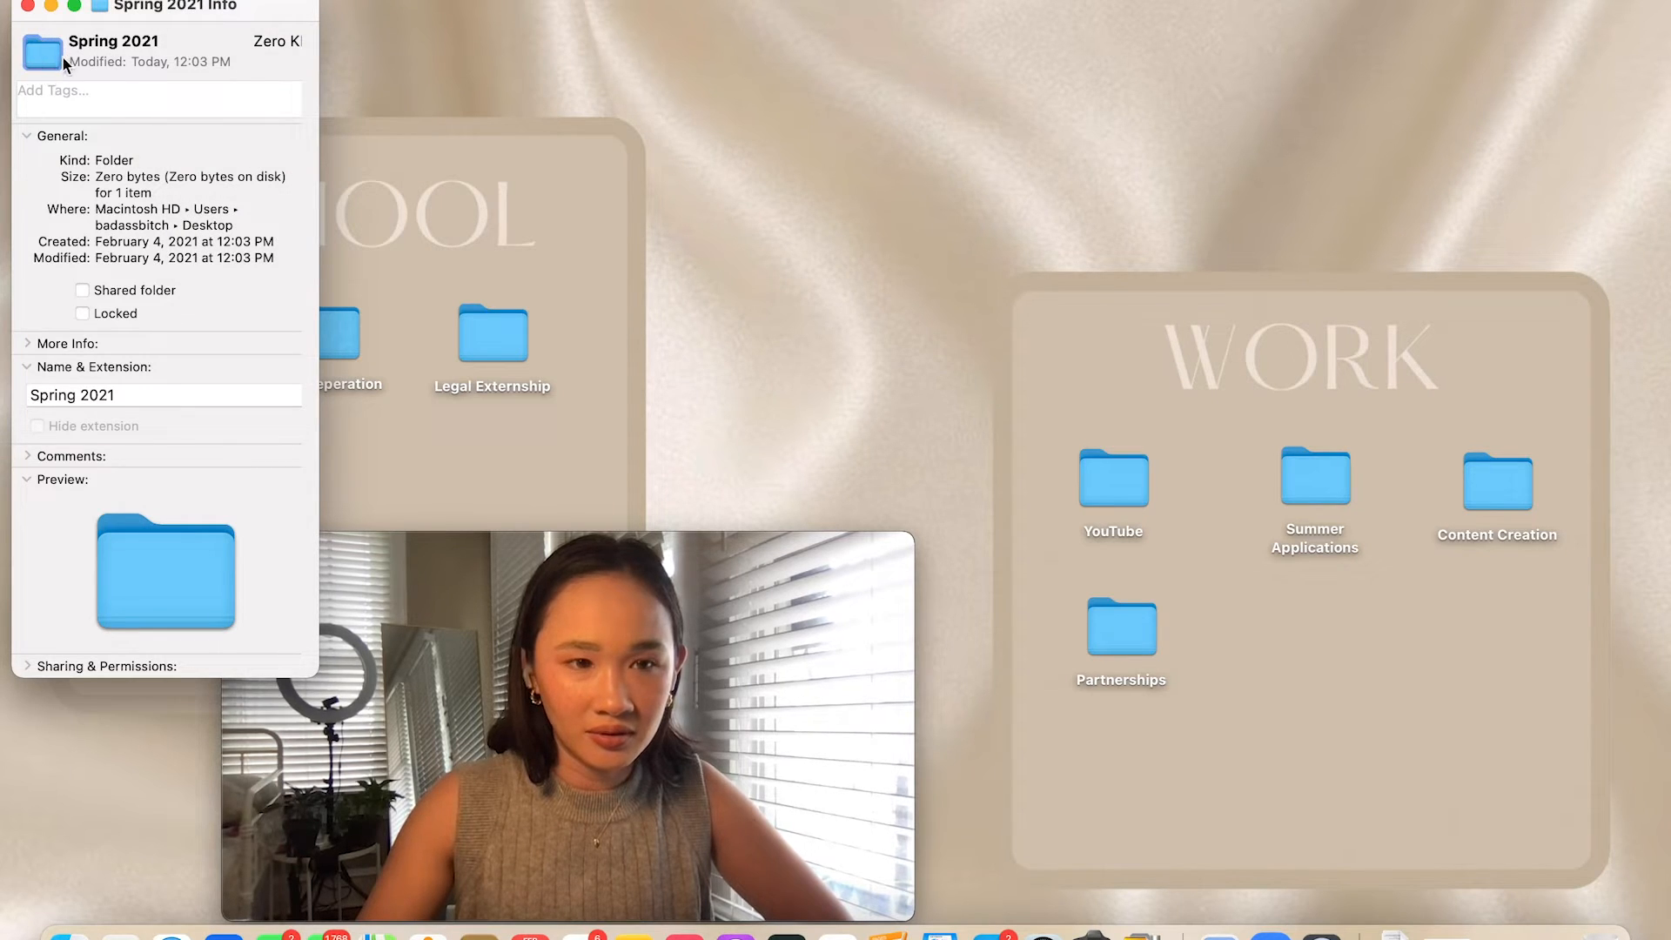
click(27, 5)
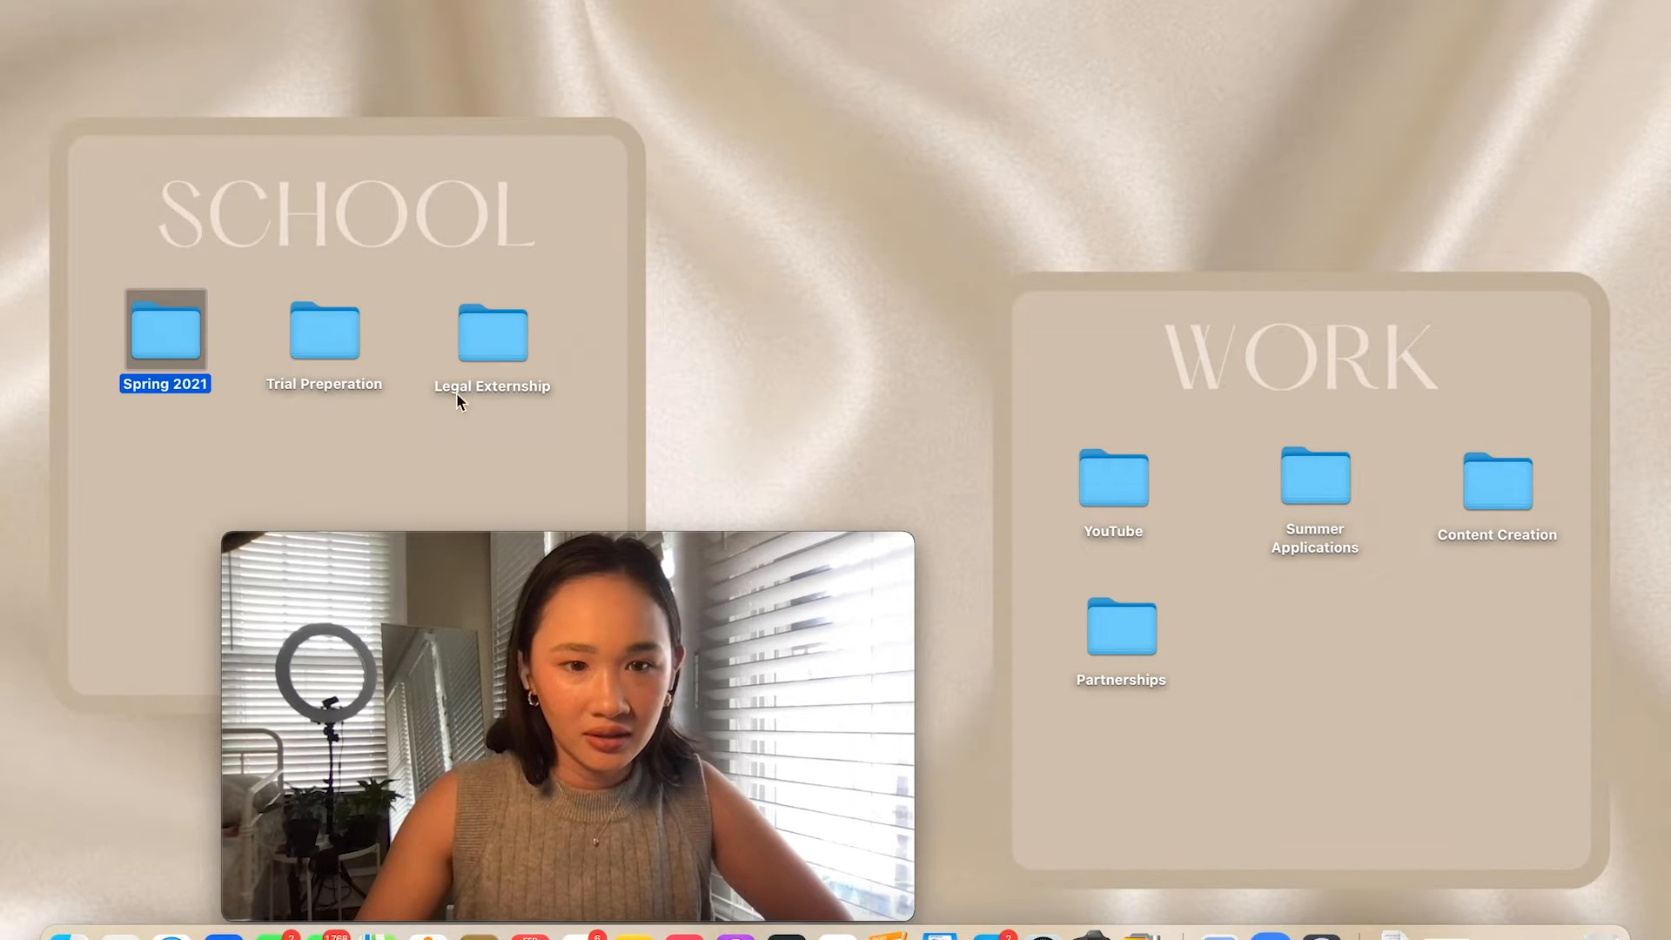
Step: Check the customisable Quick Actions for the "Spring 2021" folder in the Extensions preferences and close them
right_click(163, 340)
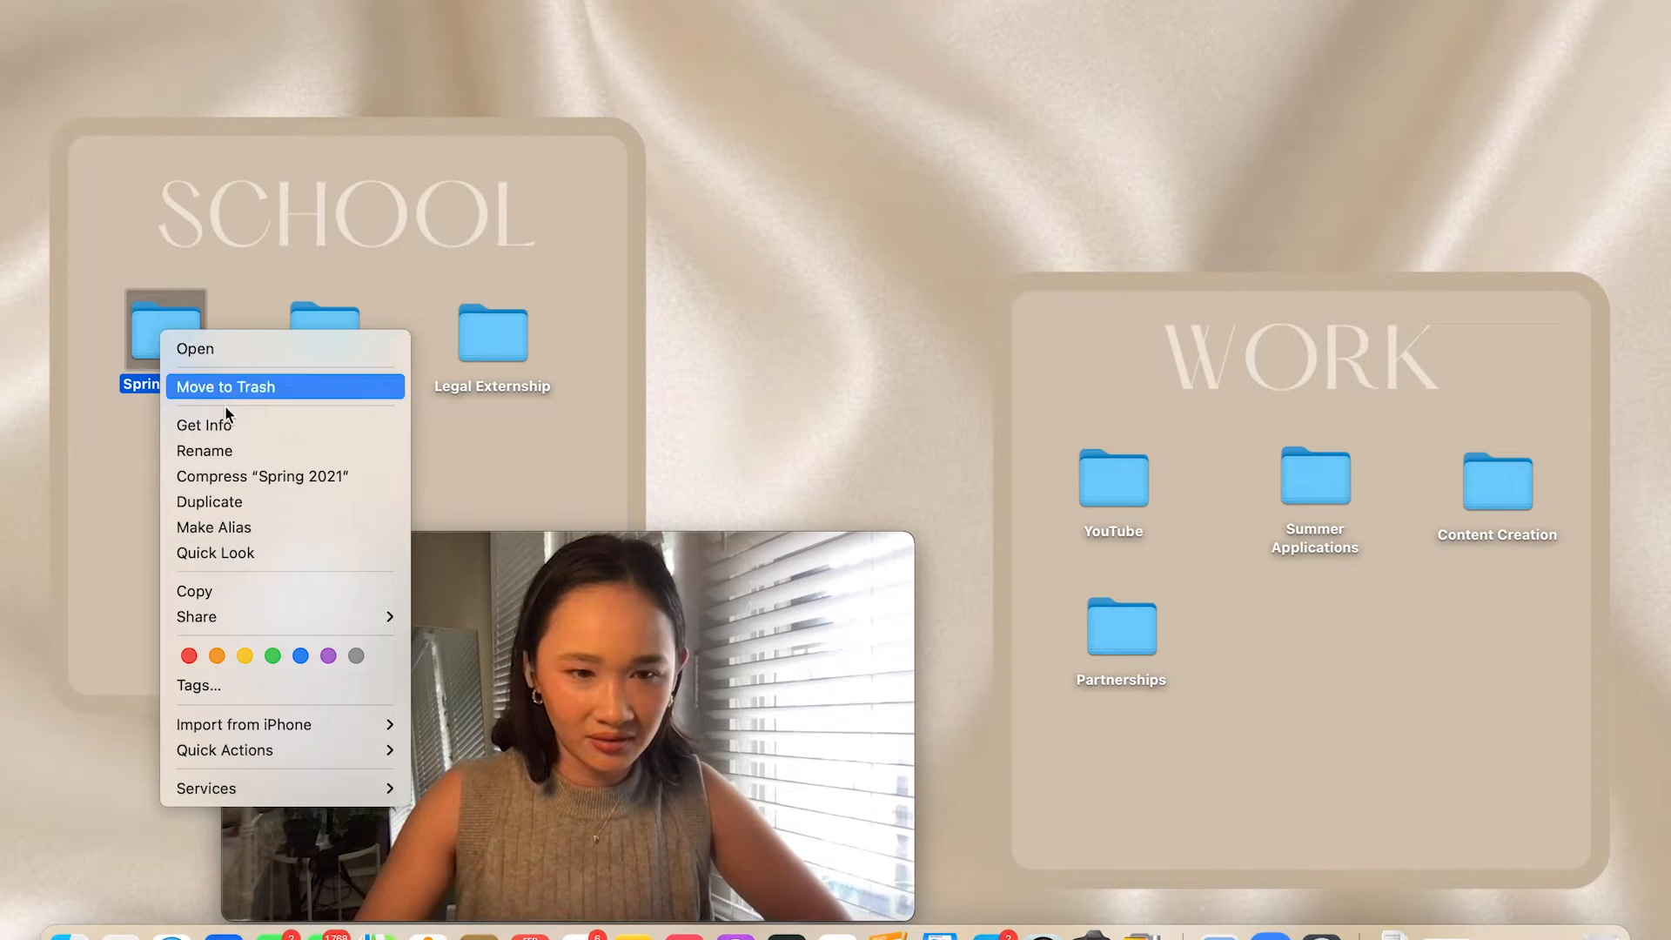
mouse_move(306, 750)
click(477, 759)
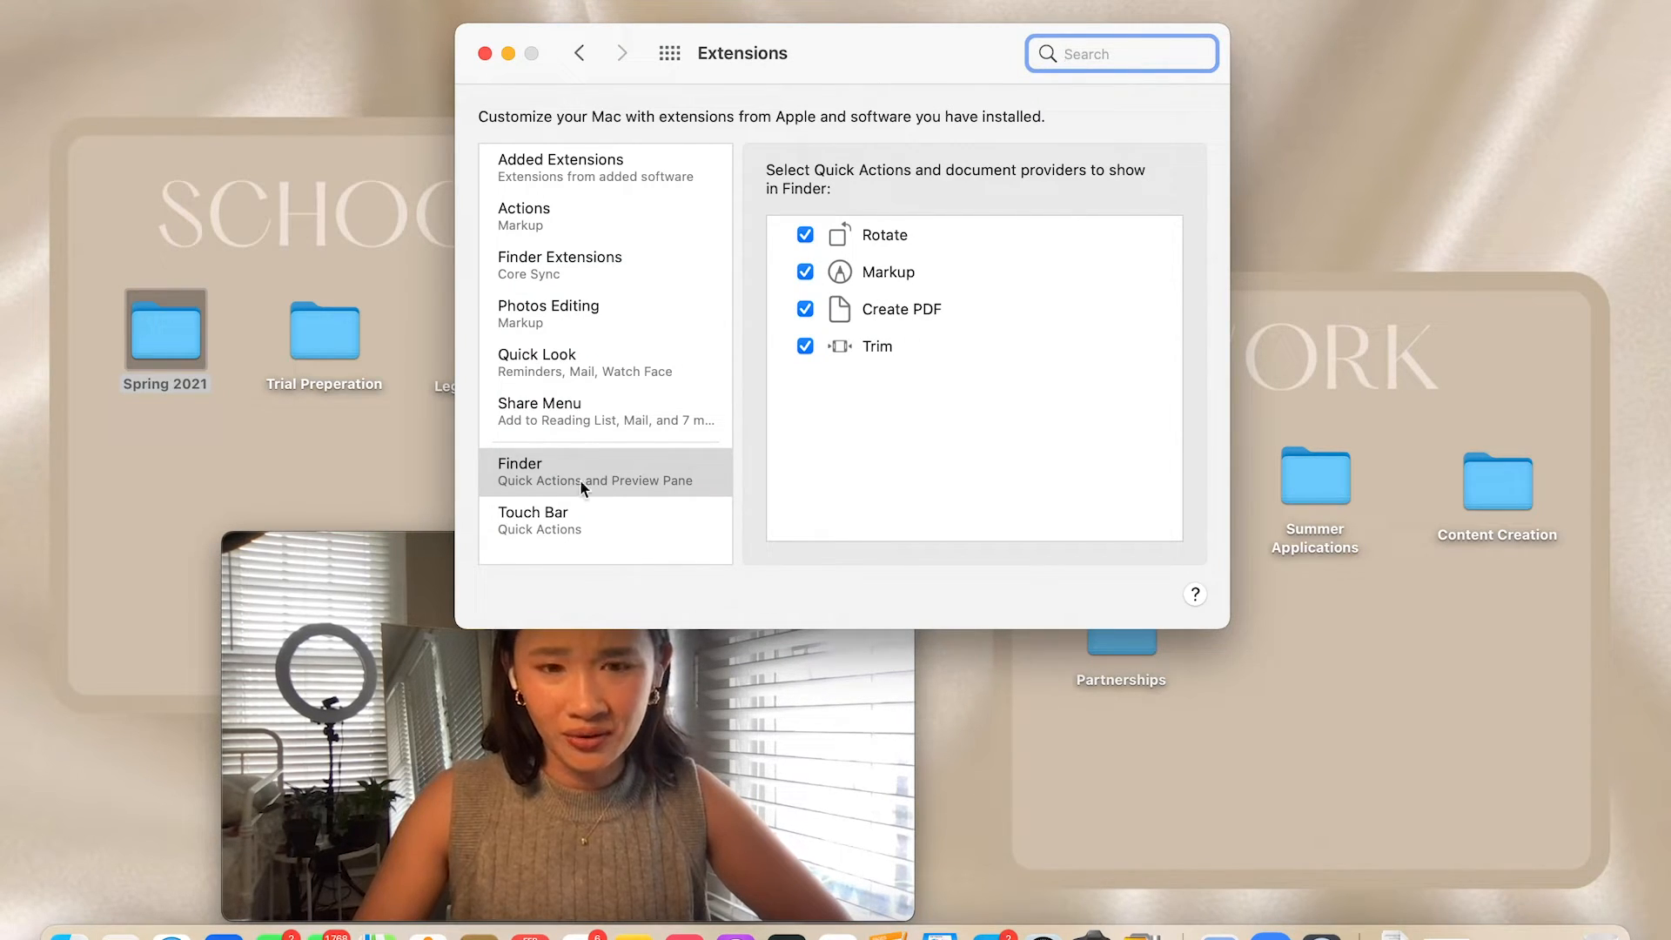
click(484, 54)
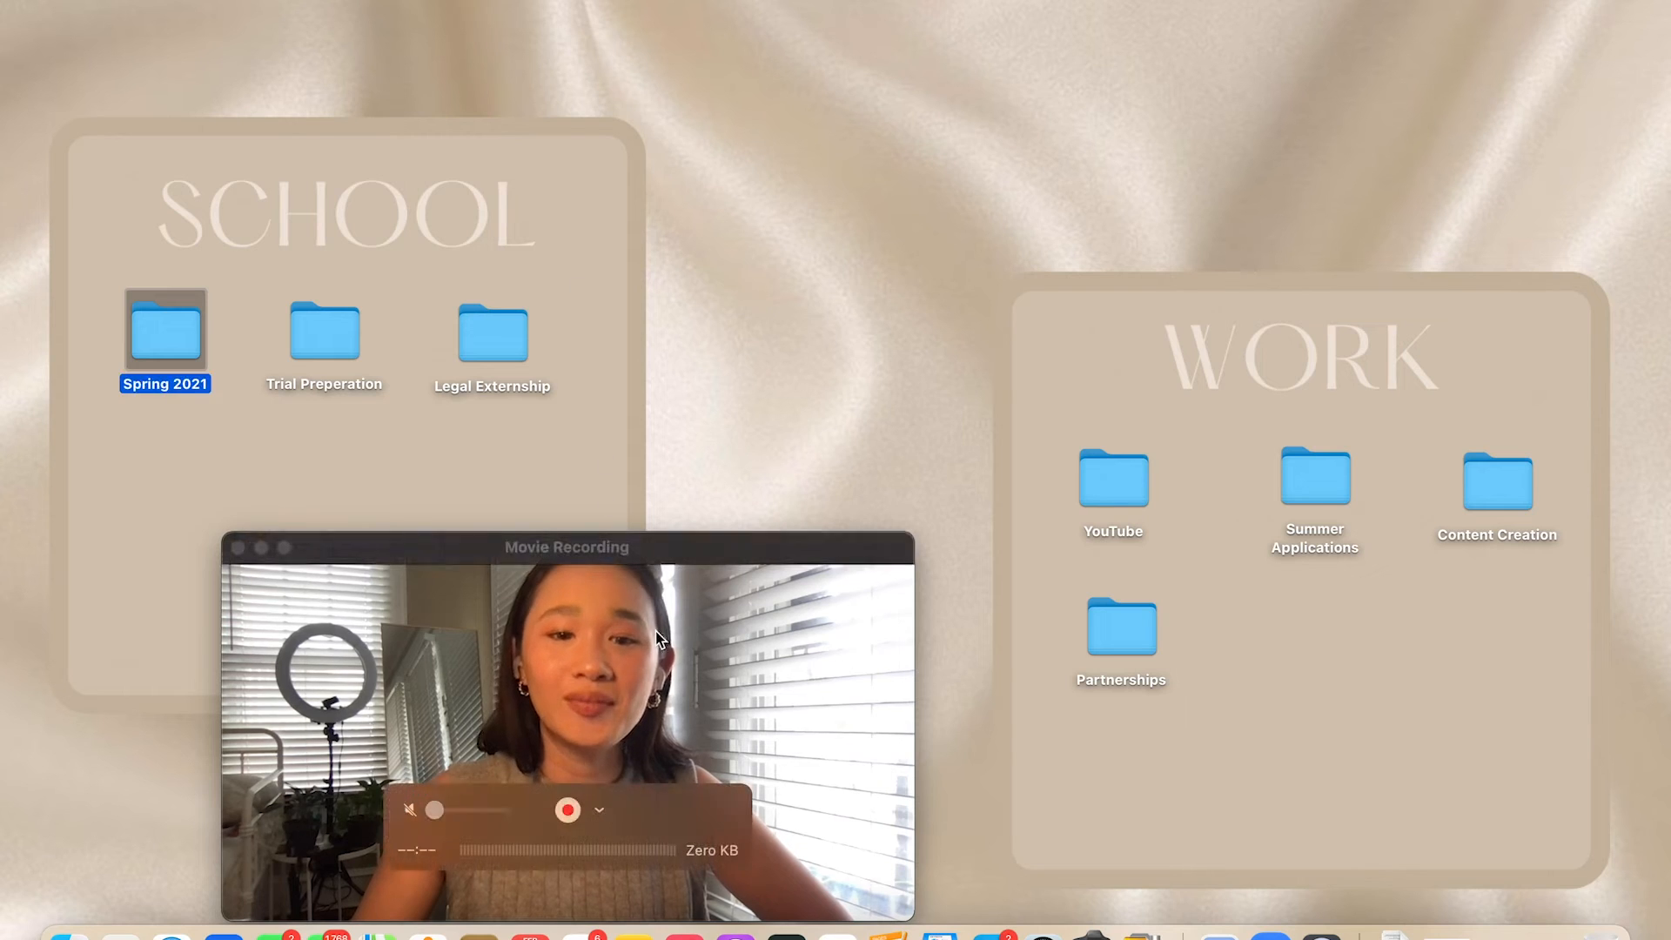
drag(671, 552, 515, 524)
click(973, 326)
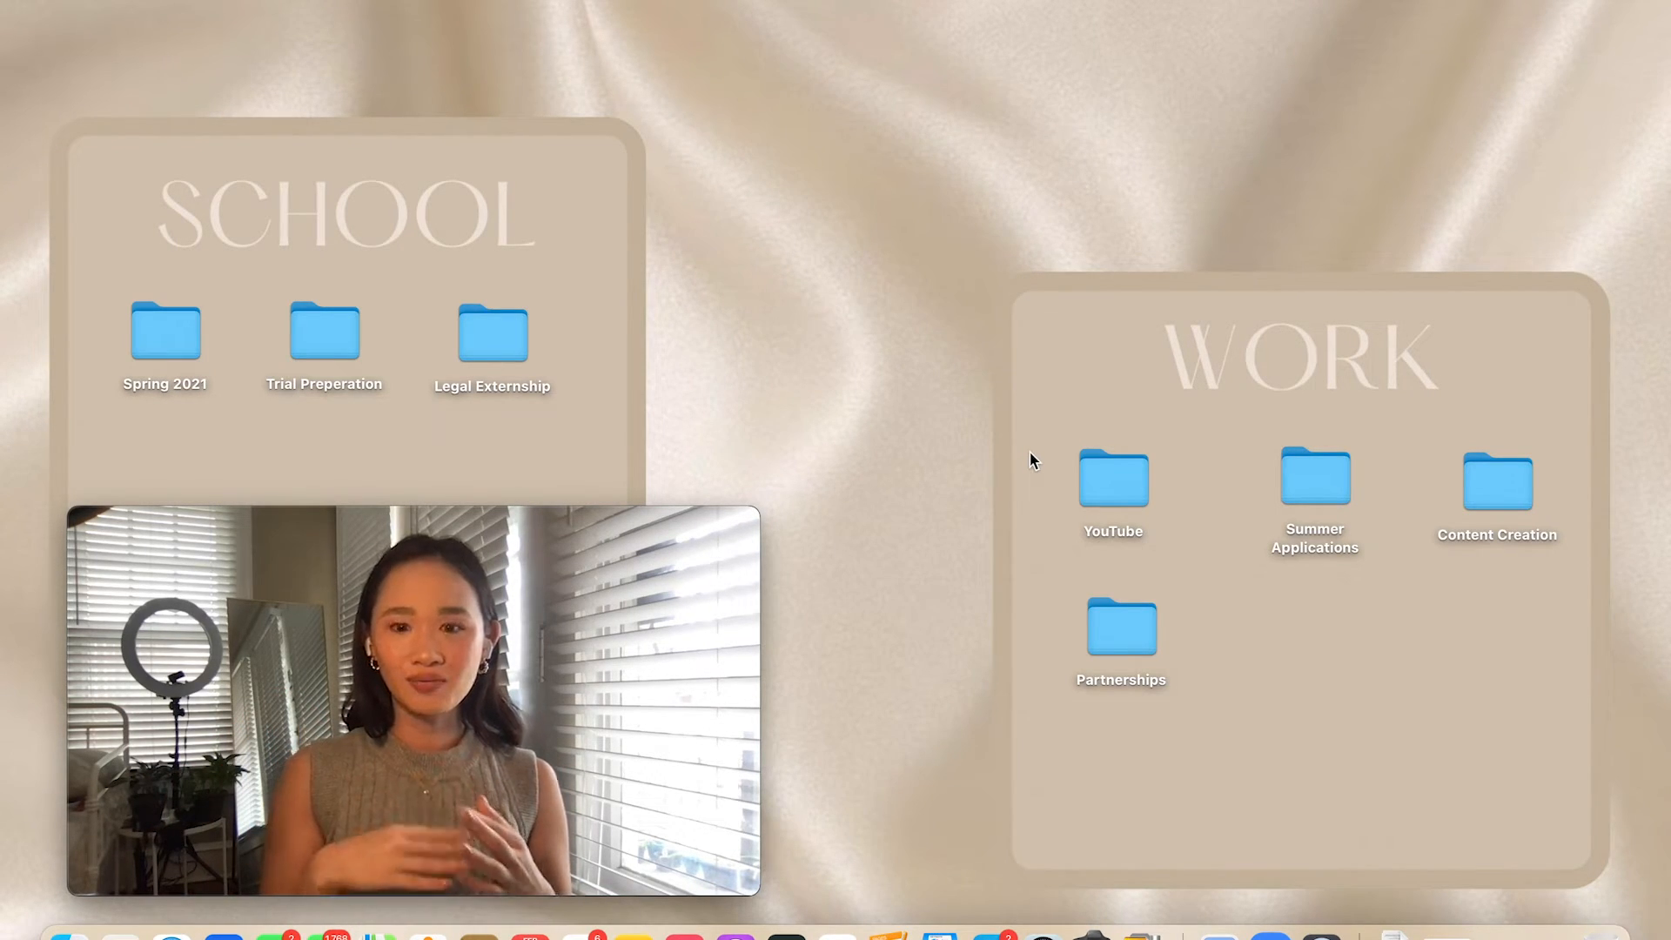
Step: Try to bring the Notion app from Launchpad onto the desktop, and close the Safari window opened on the way
mouse_move(641, 583)
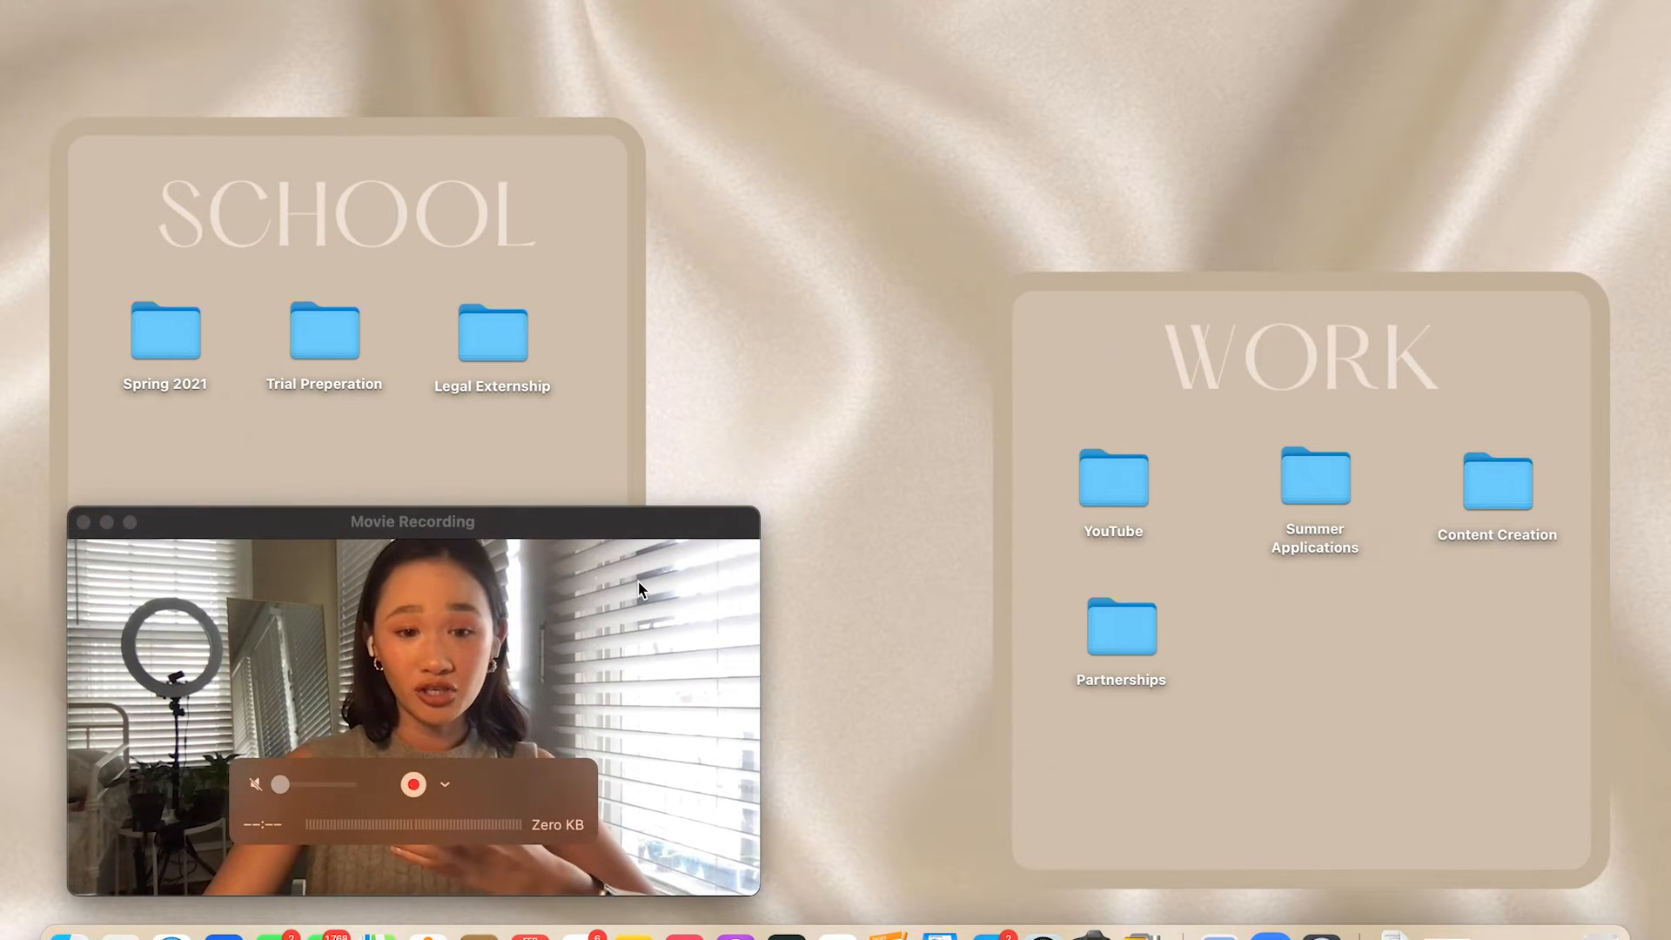
click(120, 933)
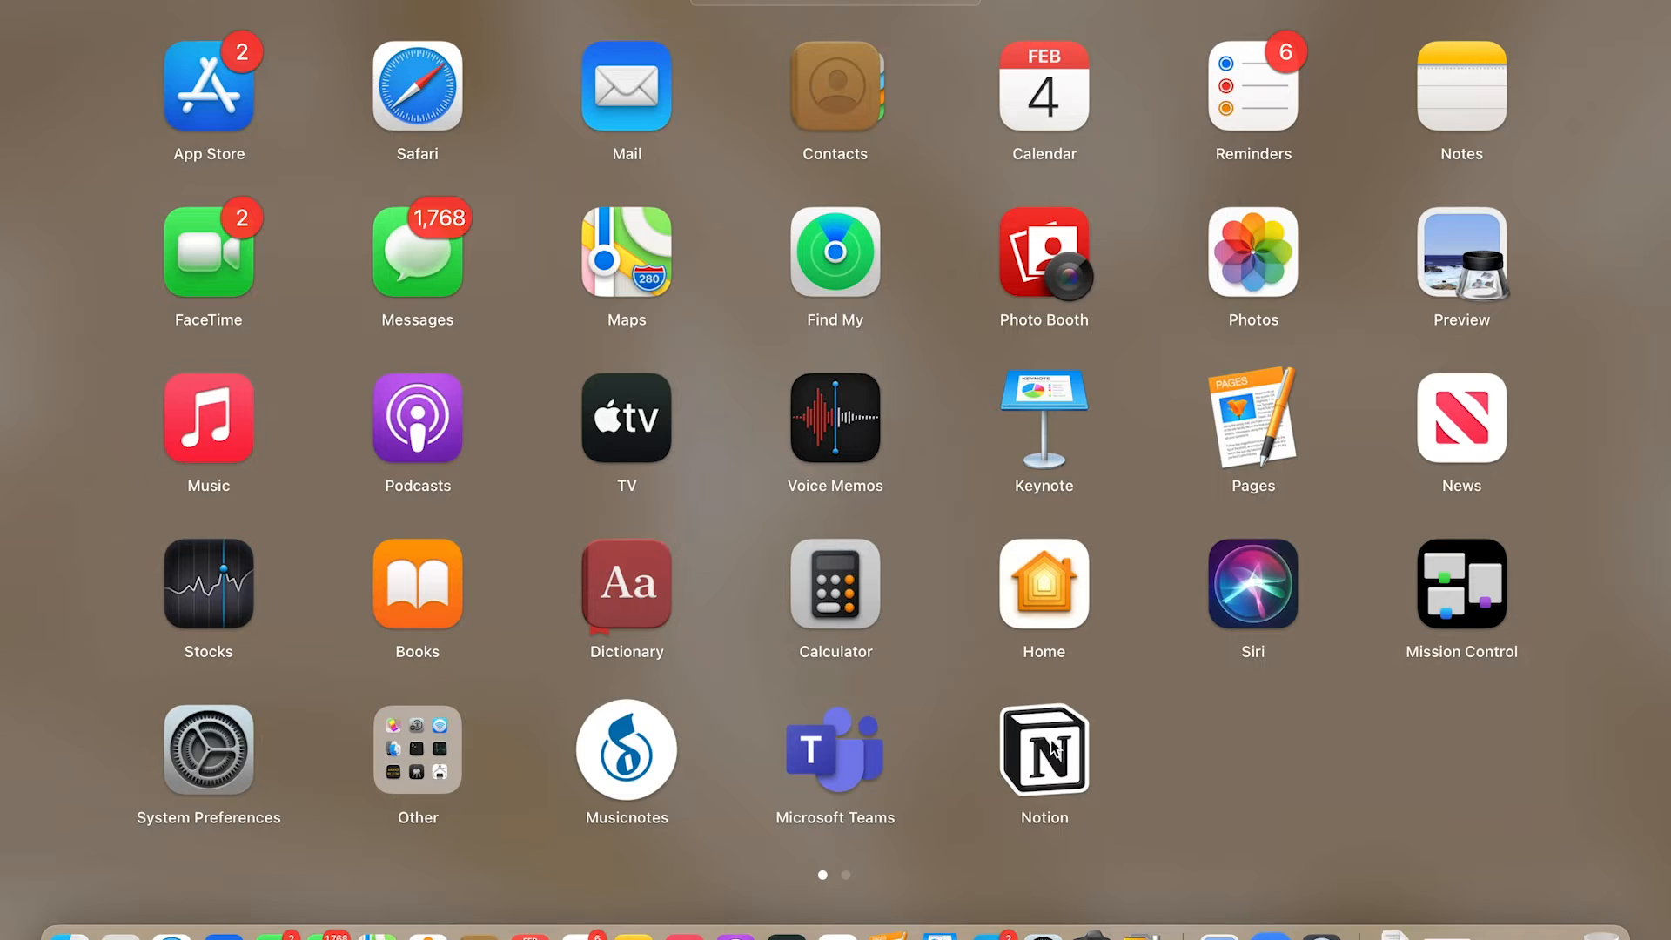
drag(1063, 761, 1125, 766)
click(172, 935)
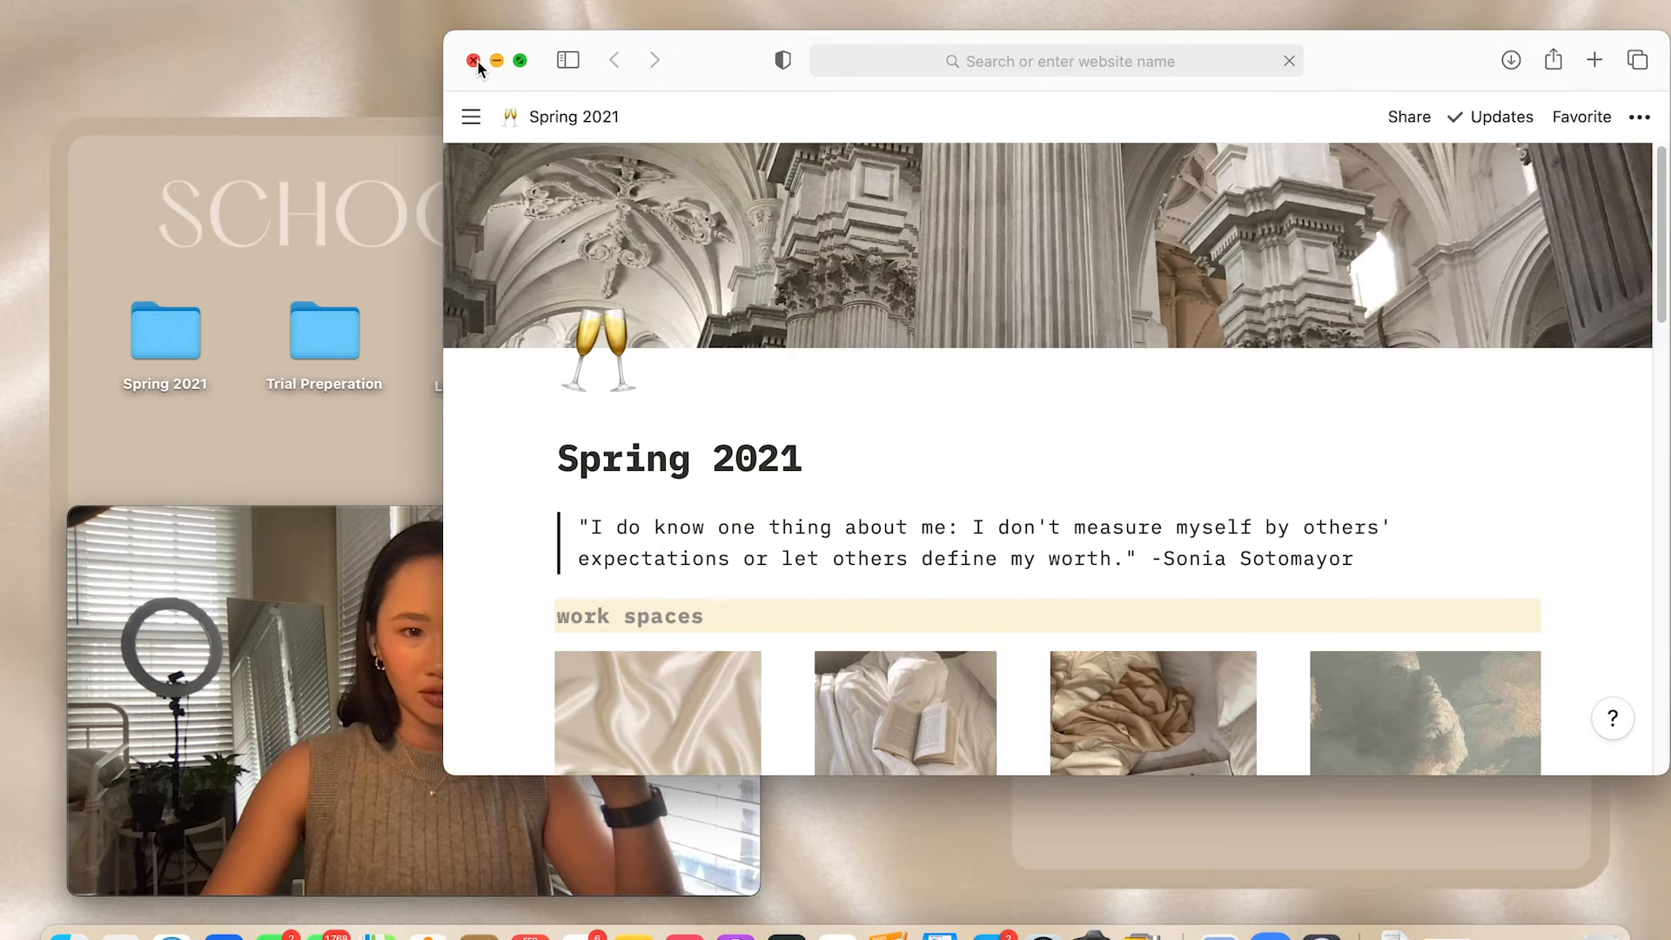
click(473, 60)
Step: Place a shortcut to Notion from the Applications folder on the desktop and close the Finder window
click(69, 935)
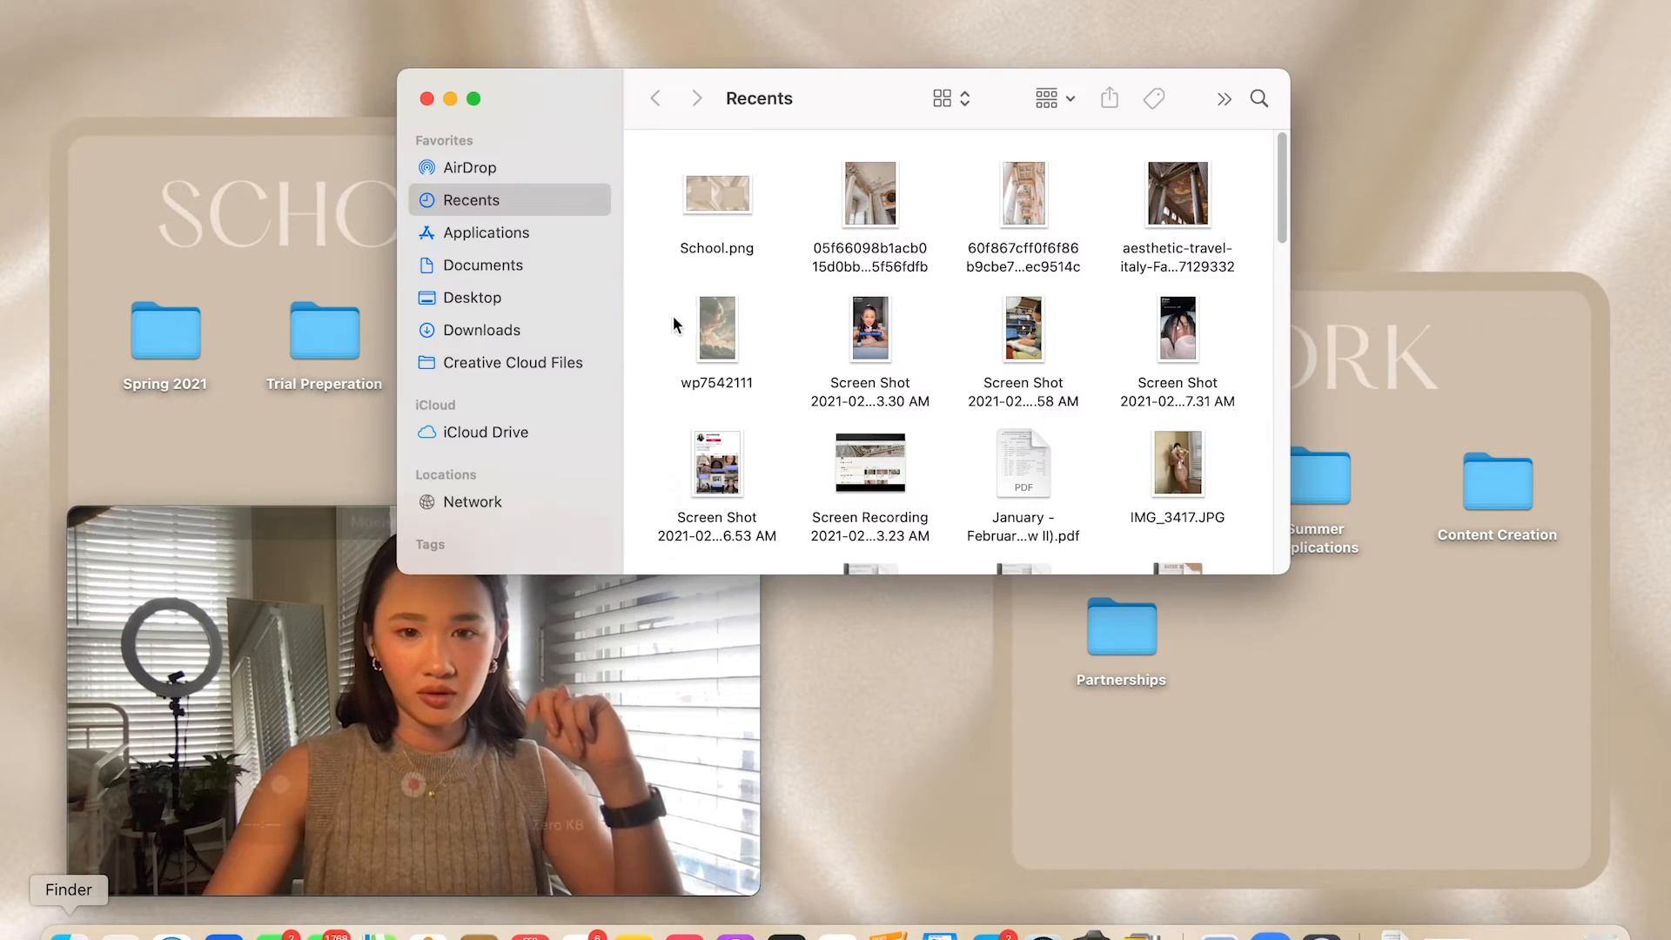
click(485, 231)
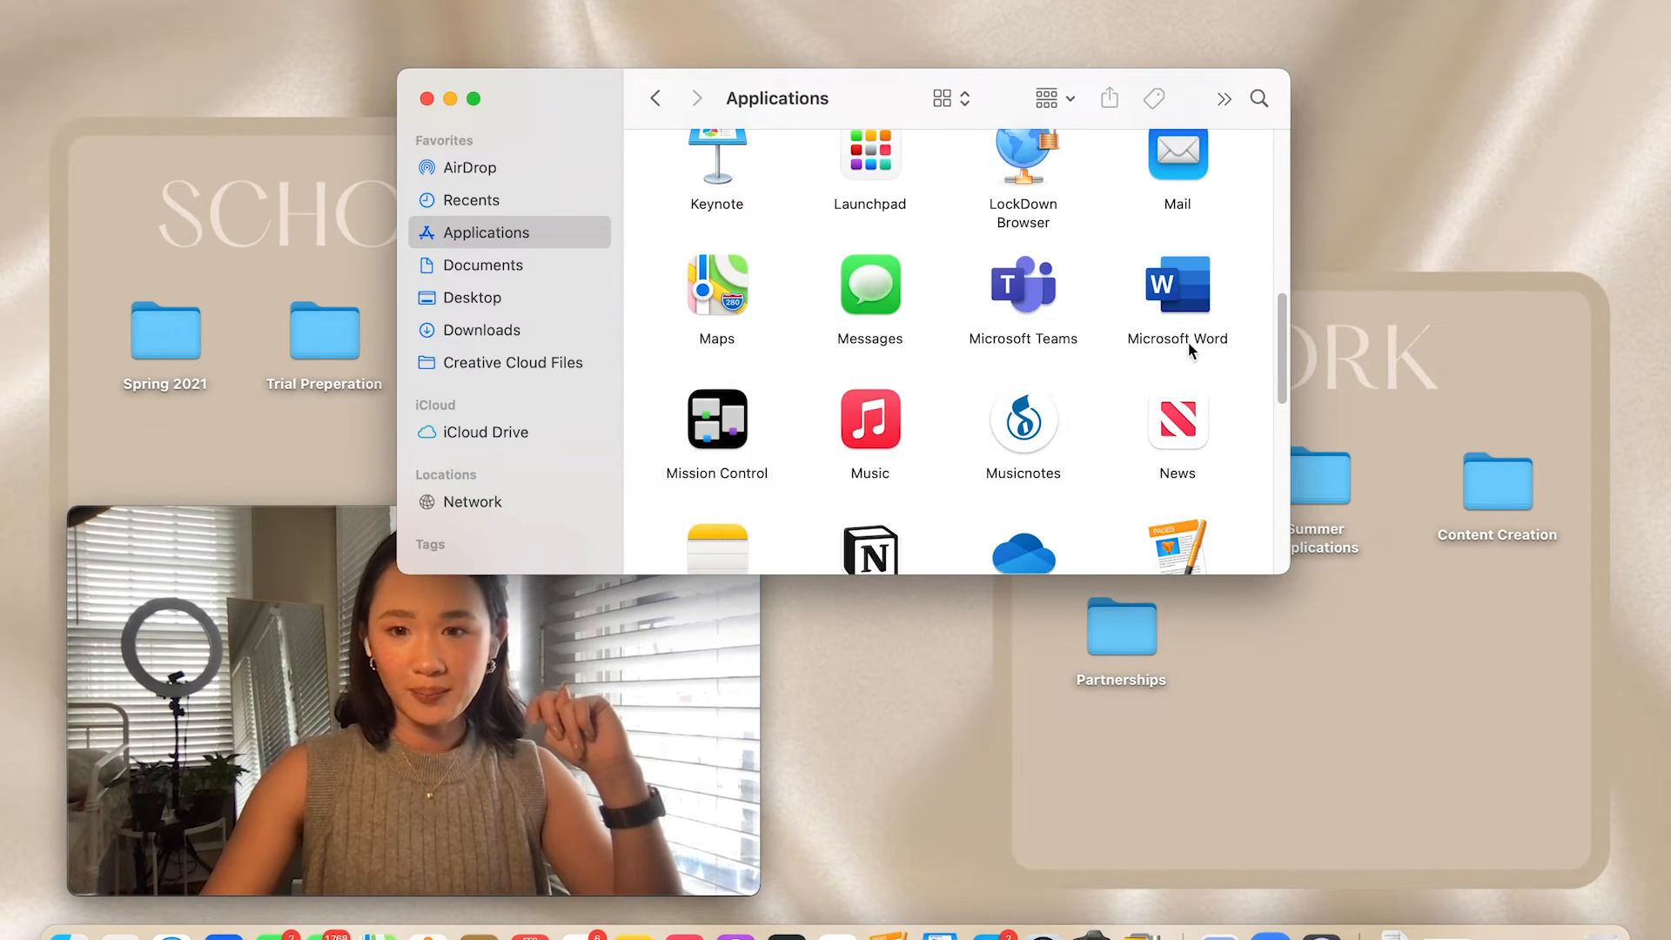
scroll(1236, 376, down, 5)
right_click(854, 173)
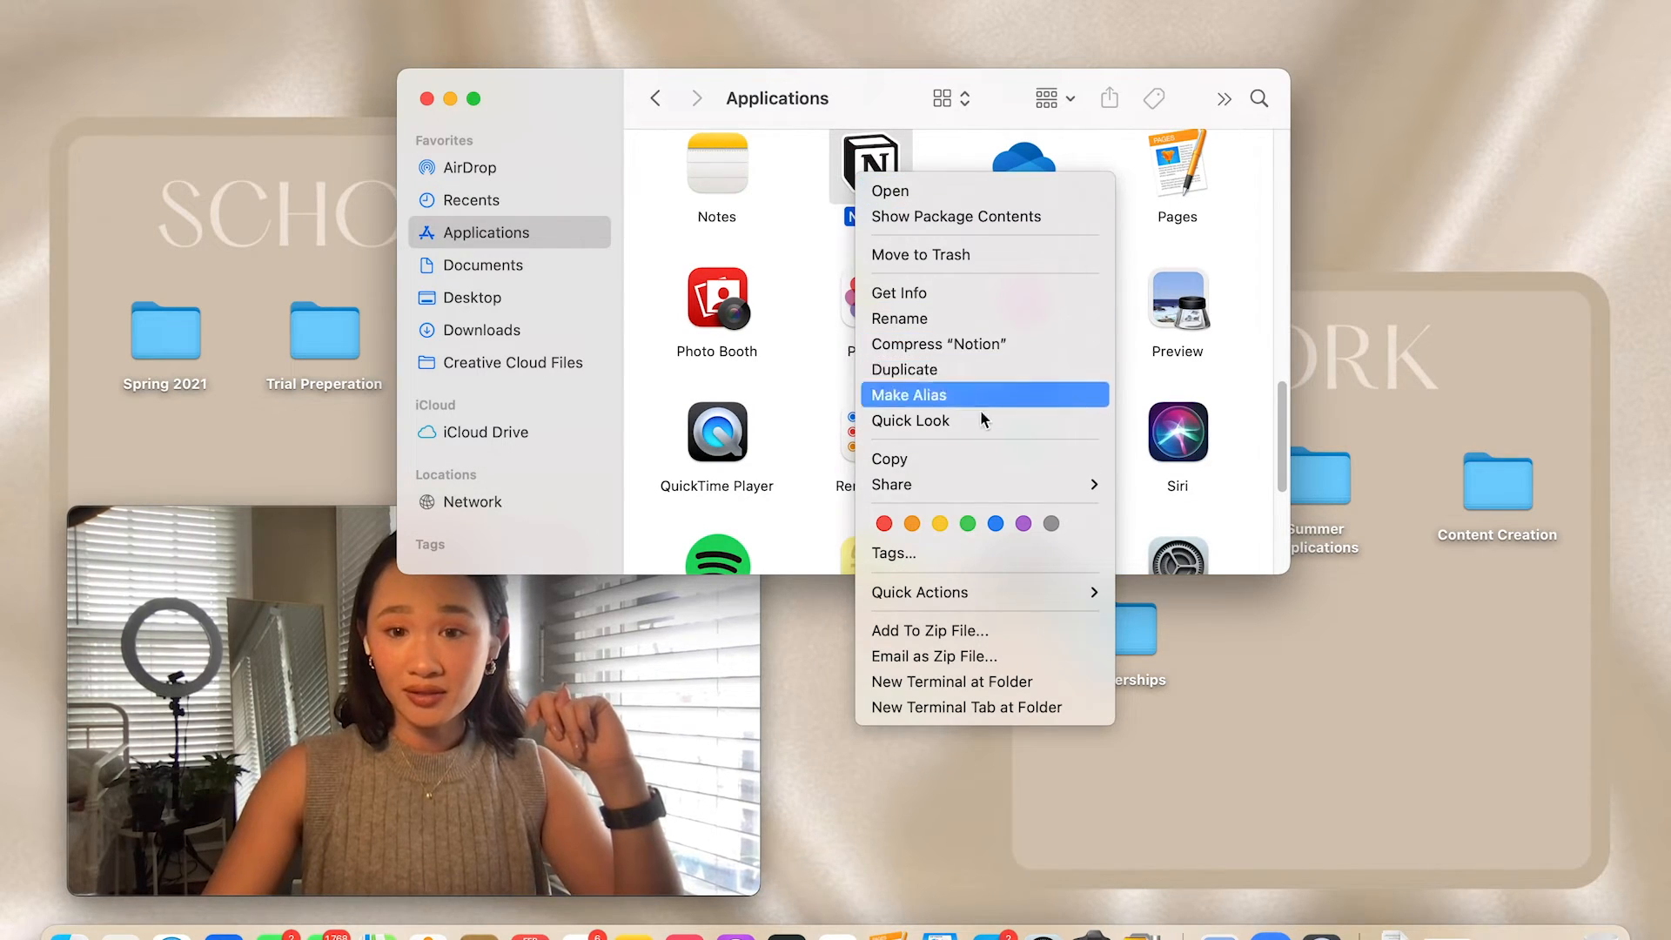
click(870, 166)
drag(870, 166, 1390, 703)
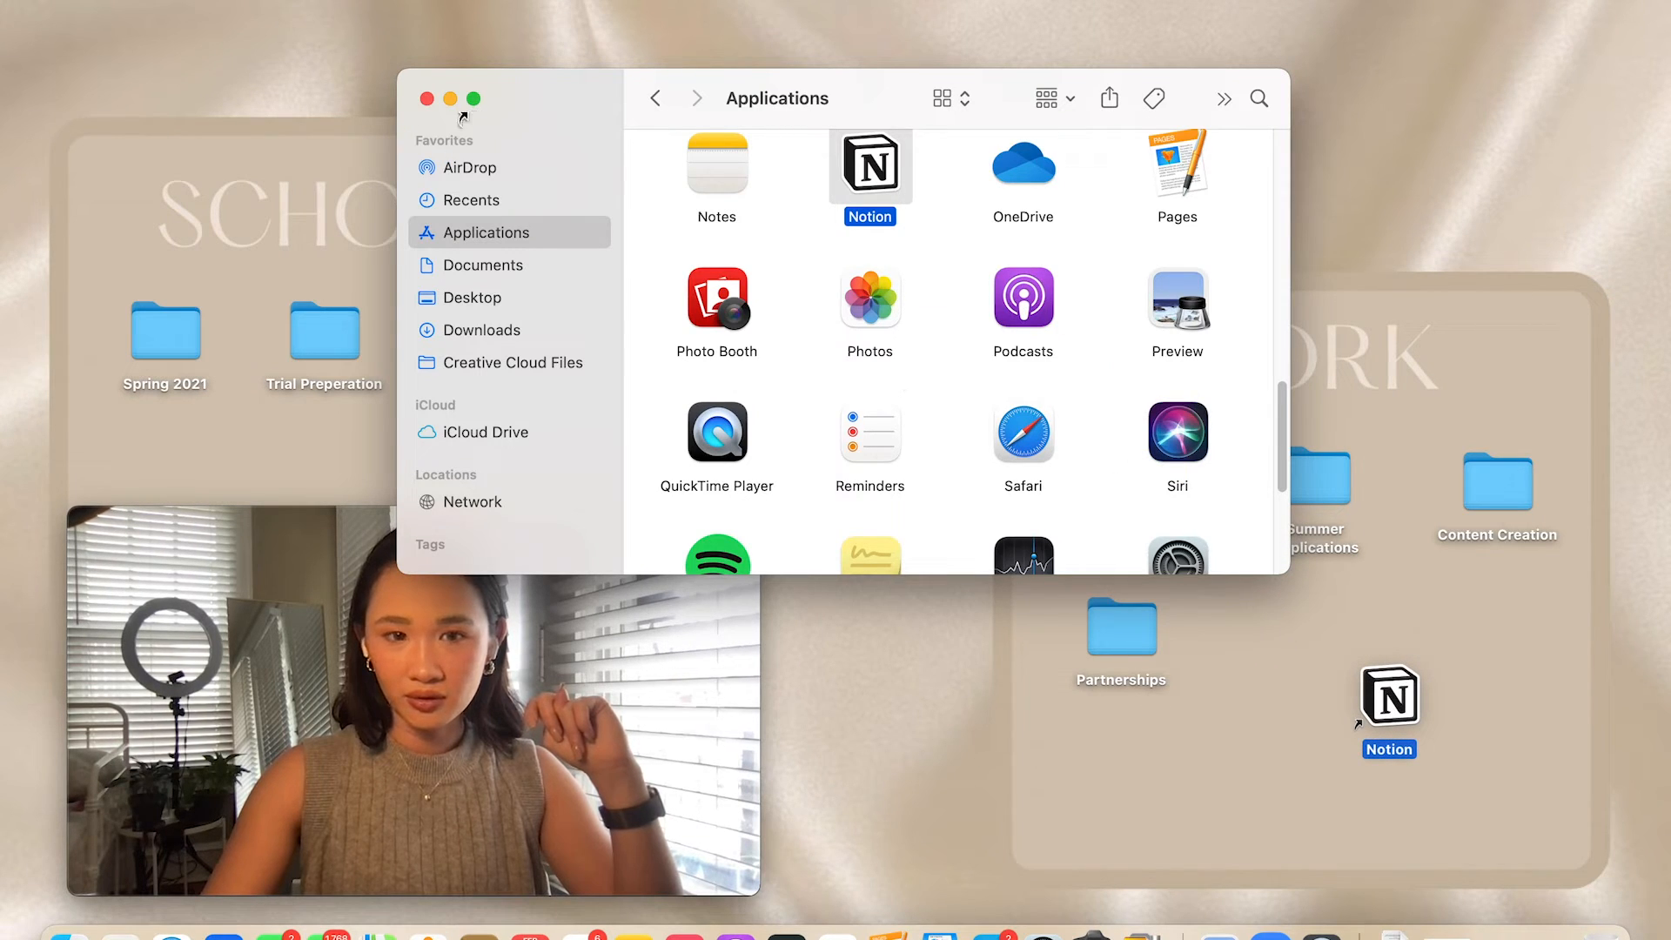
click(427, 98)
Step: Move the Notion shortcut into the "SCHOOL" square beneath "Spring 2021", shifting the Movie Recording window out of the way
drag(562, 547, 1119, 729)
drag(1413, 696, 187, 477)
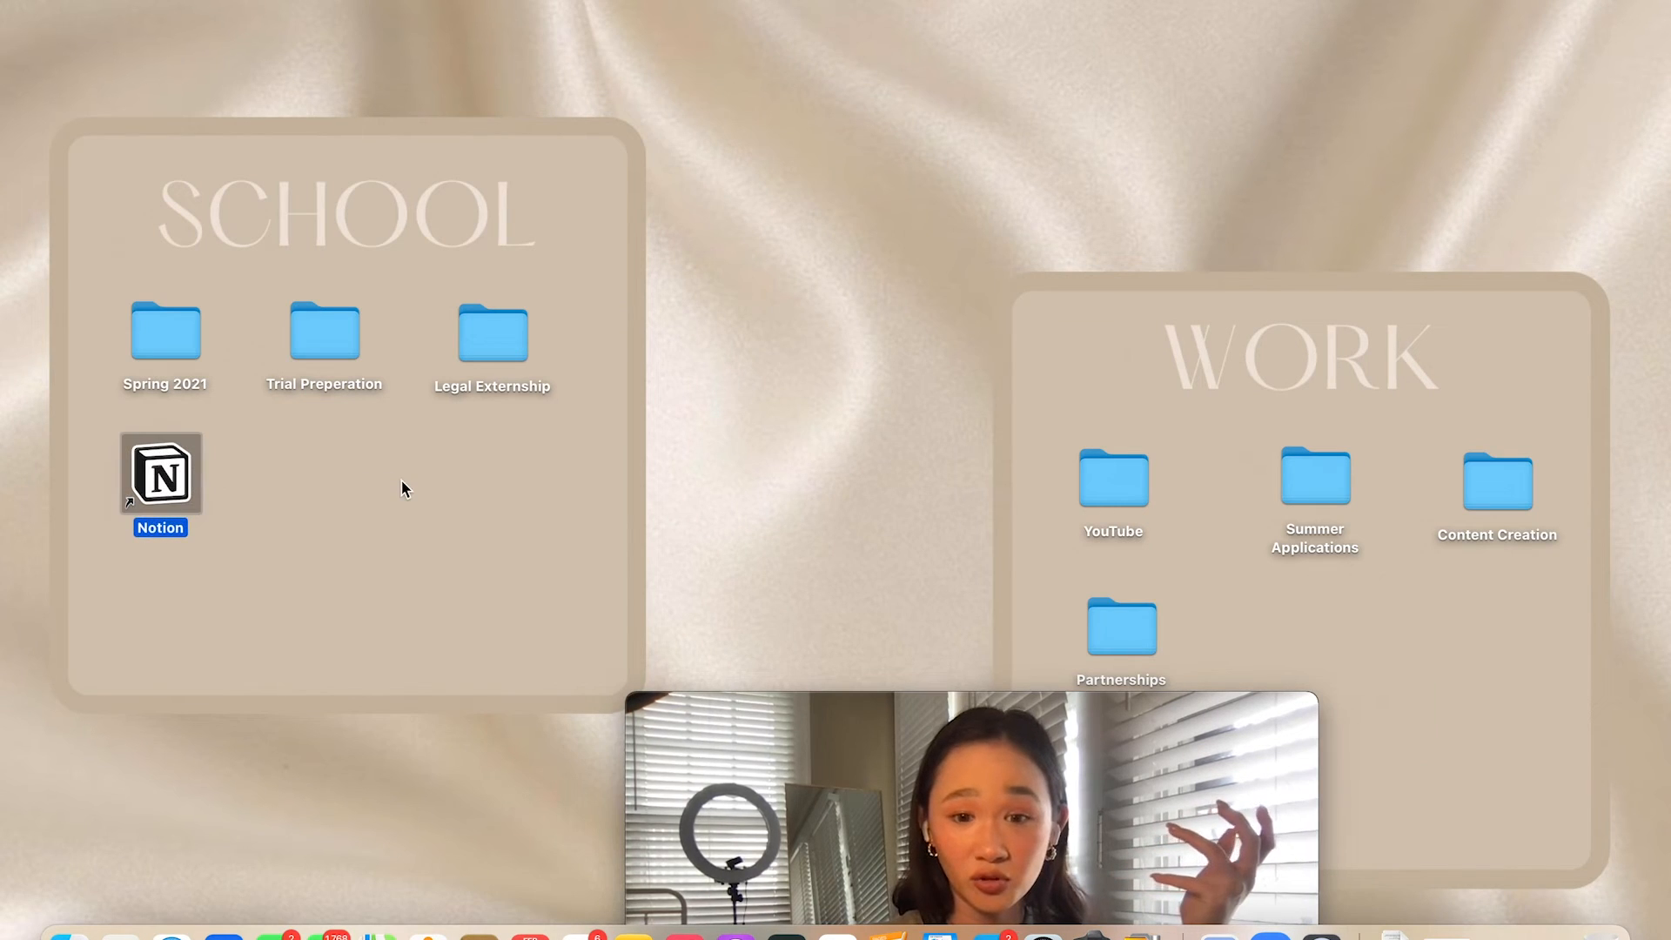
click(401, 478)
drag(728, 706, 850, 216)
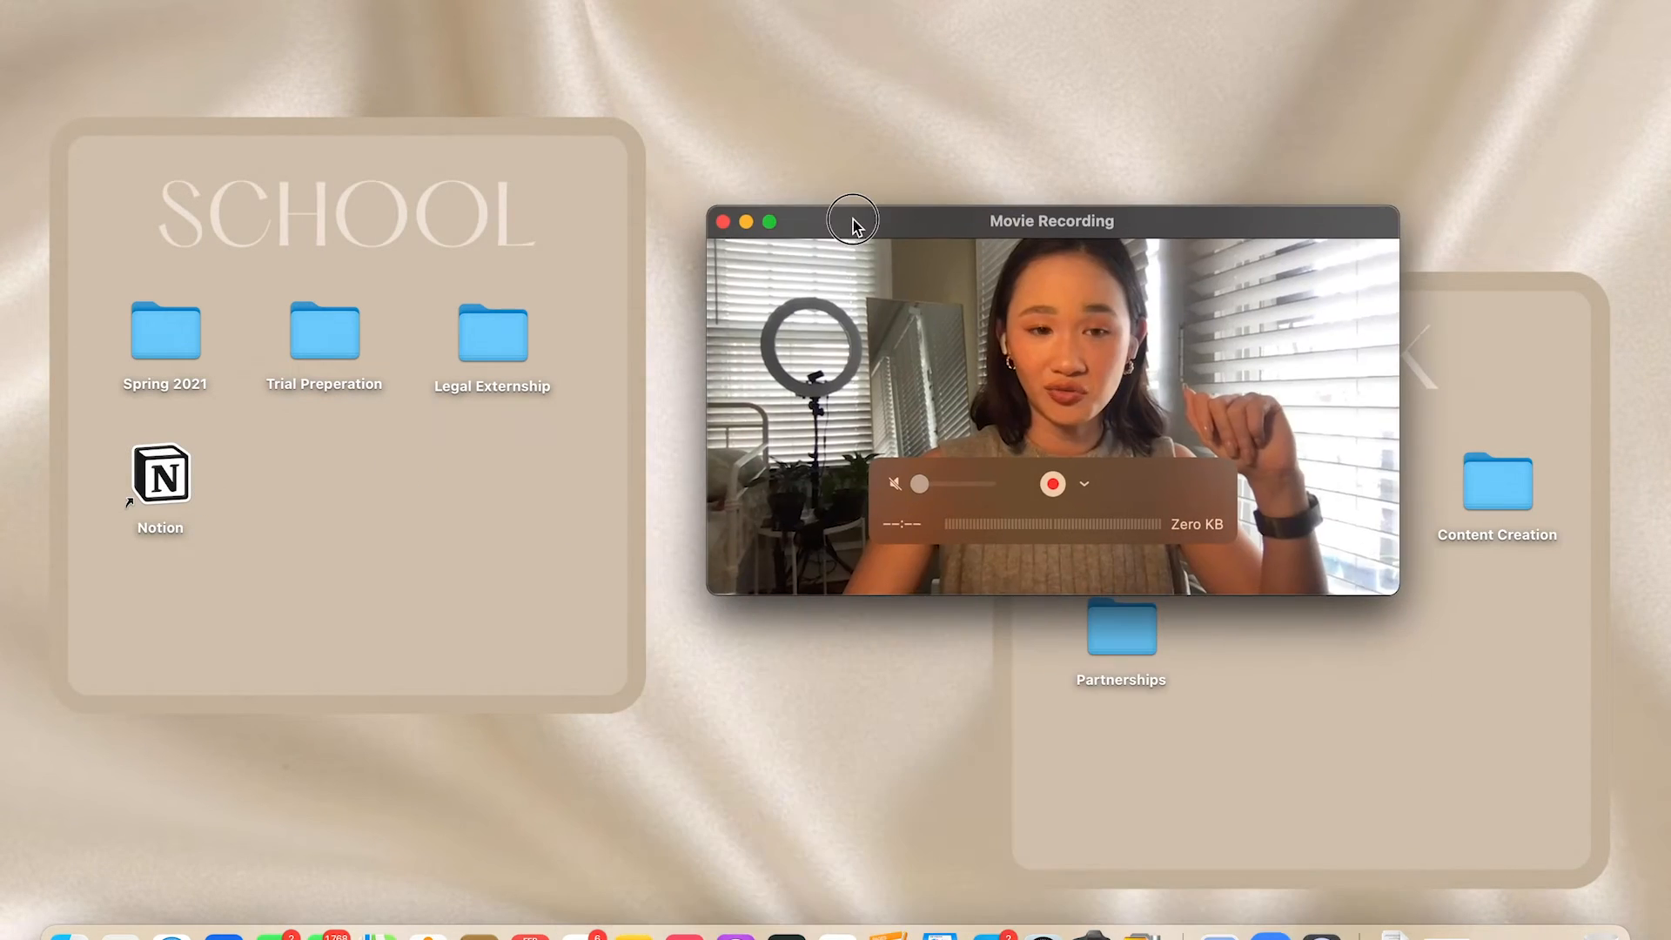
Step: Add shortcuts from Applications to the "SCHOOL" square: zoom.us beside Notion and Microsoft Word below Notion
click(68, 933)
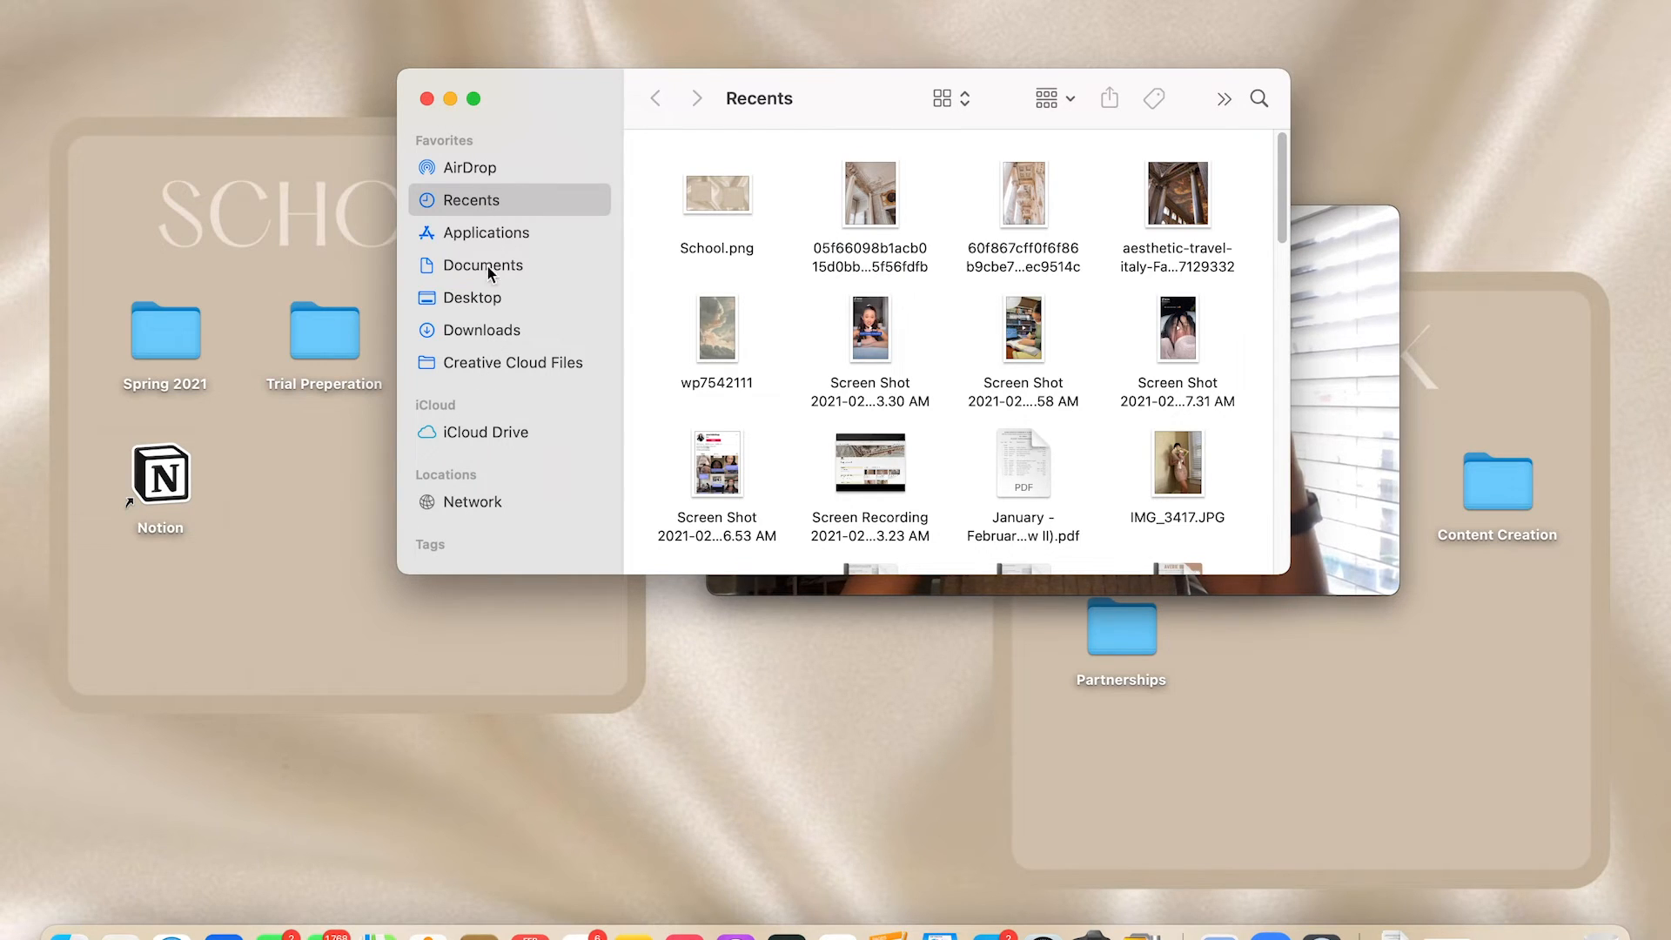
click(486, 233)
scroll(1253, 368, down, 10)
drag(1281, 392, 1283, 487)
drag(1177, 484, 287, 522)
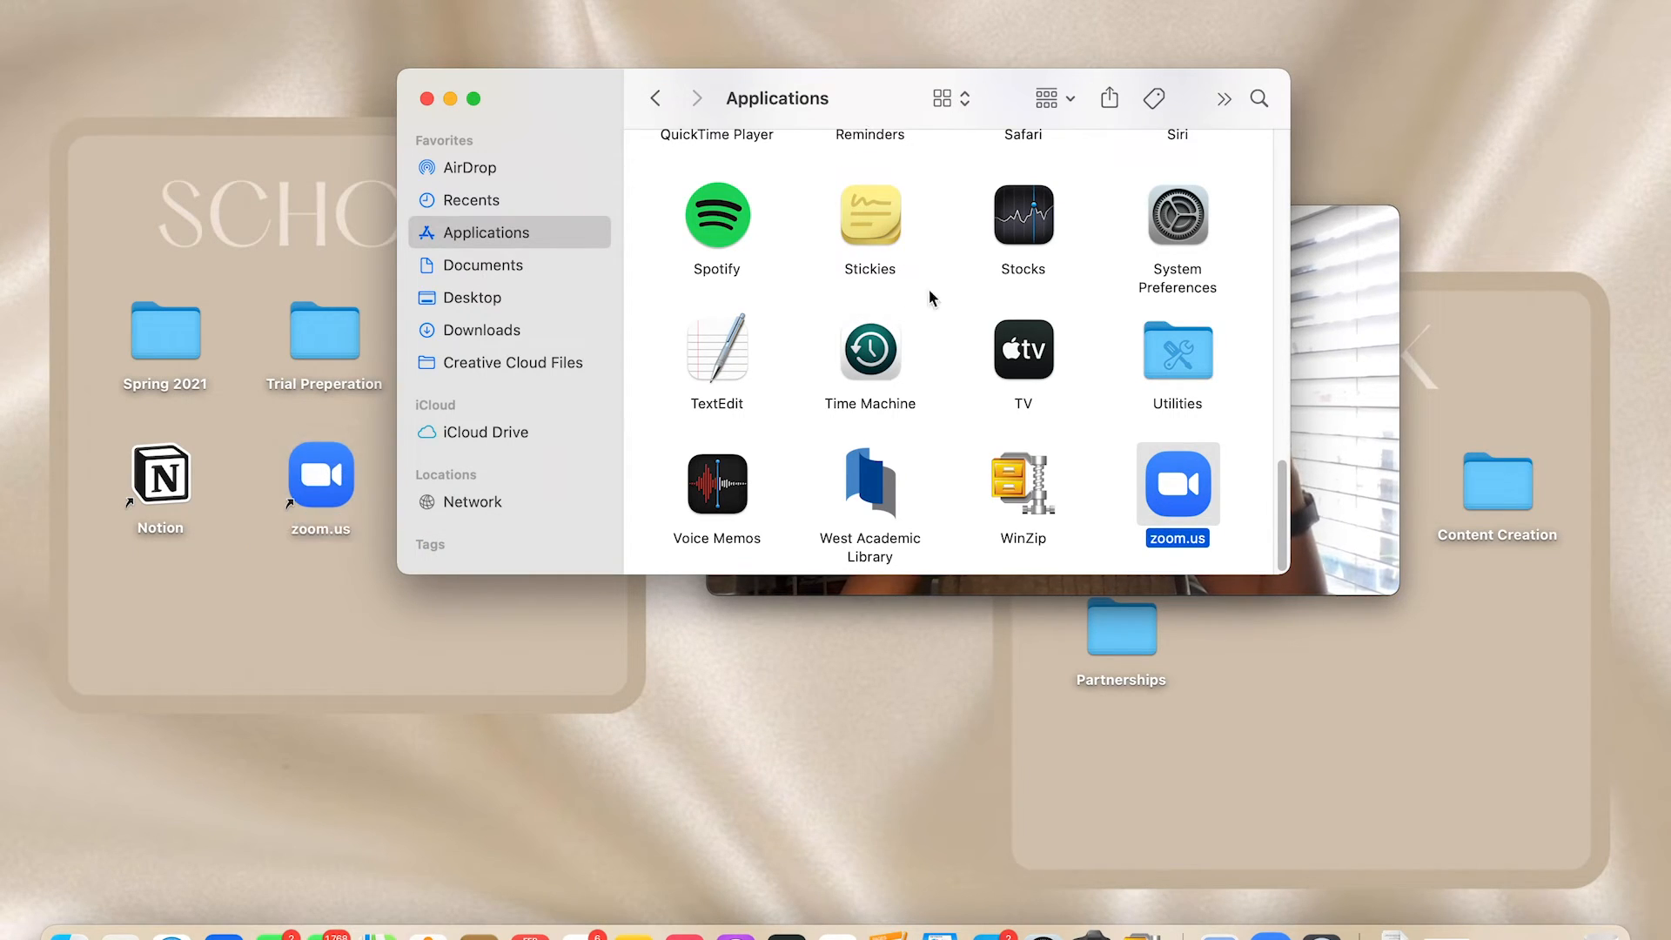
drag(1281, 474, 1283, 305)
drag(1177, 253, 141, 615)
Step: Add Adobe Creative Cloud and Adobe Premiere Rush shortcuts side by side below "Partnerships" in the "WORK" square
drag(1280, 324, 1310, 148)
drag(744, 206, 1150, 767)
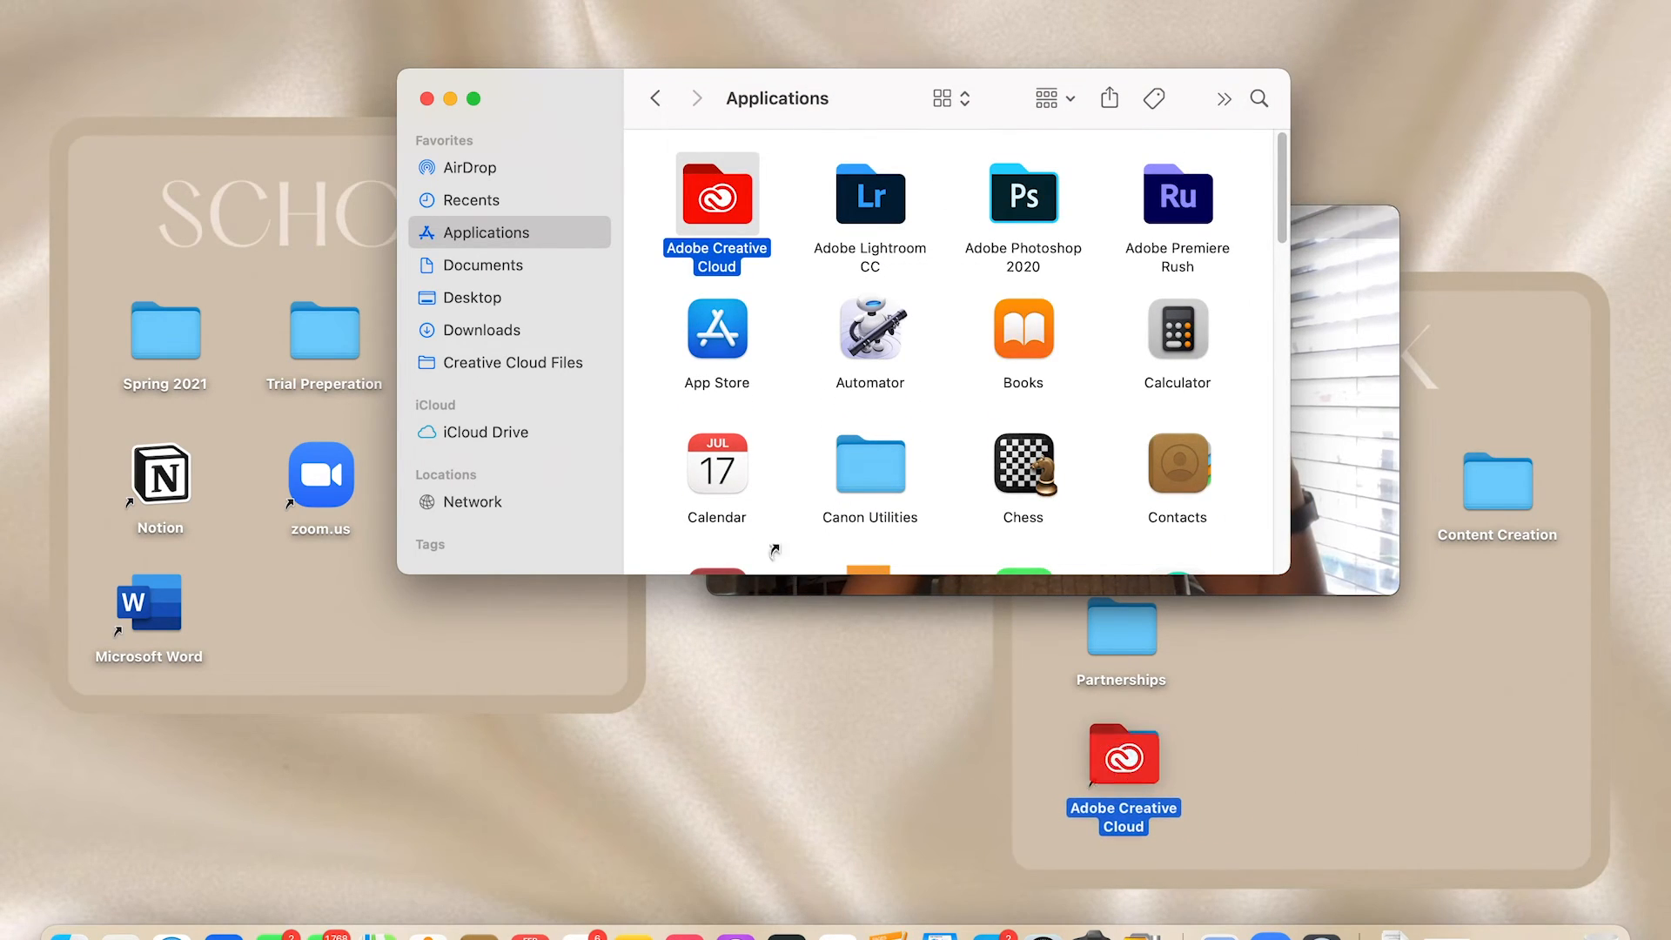
drag(1143, 236, 1262, 777)
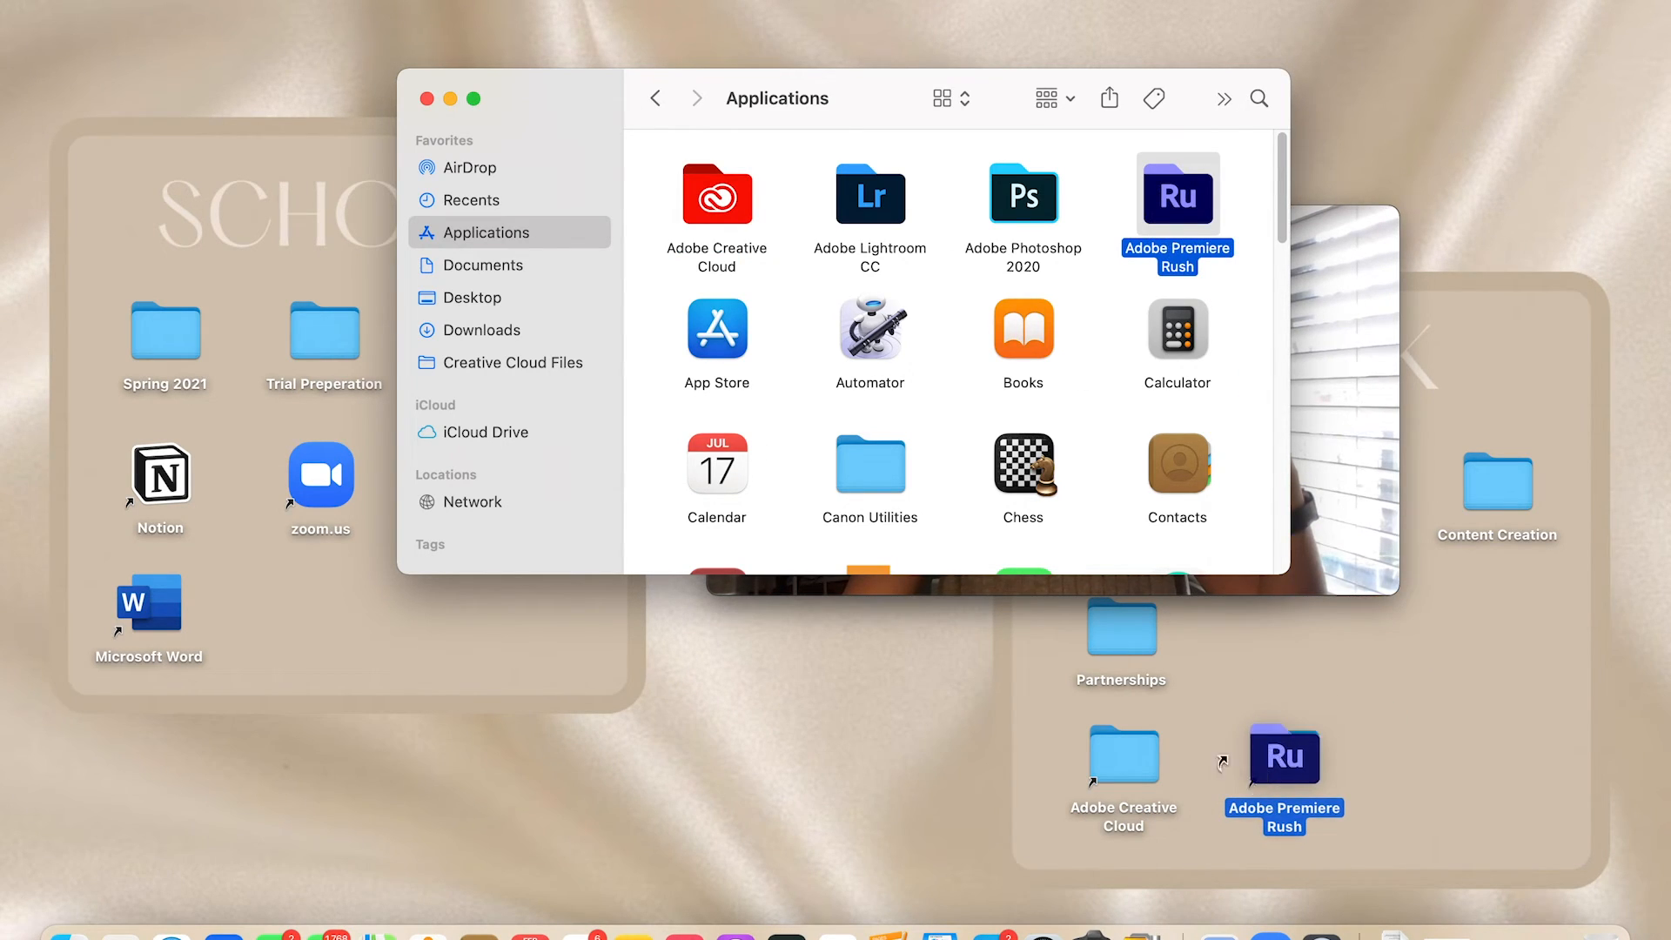
Step: Add a Spotify shortcut beside zoom.us in the "SCHOOL" square and close the Finder window
drag(1276, 250, 1192, 520)
drag(570, 122, 973, 199)
drag(1119, 387, 503, 475)
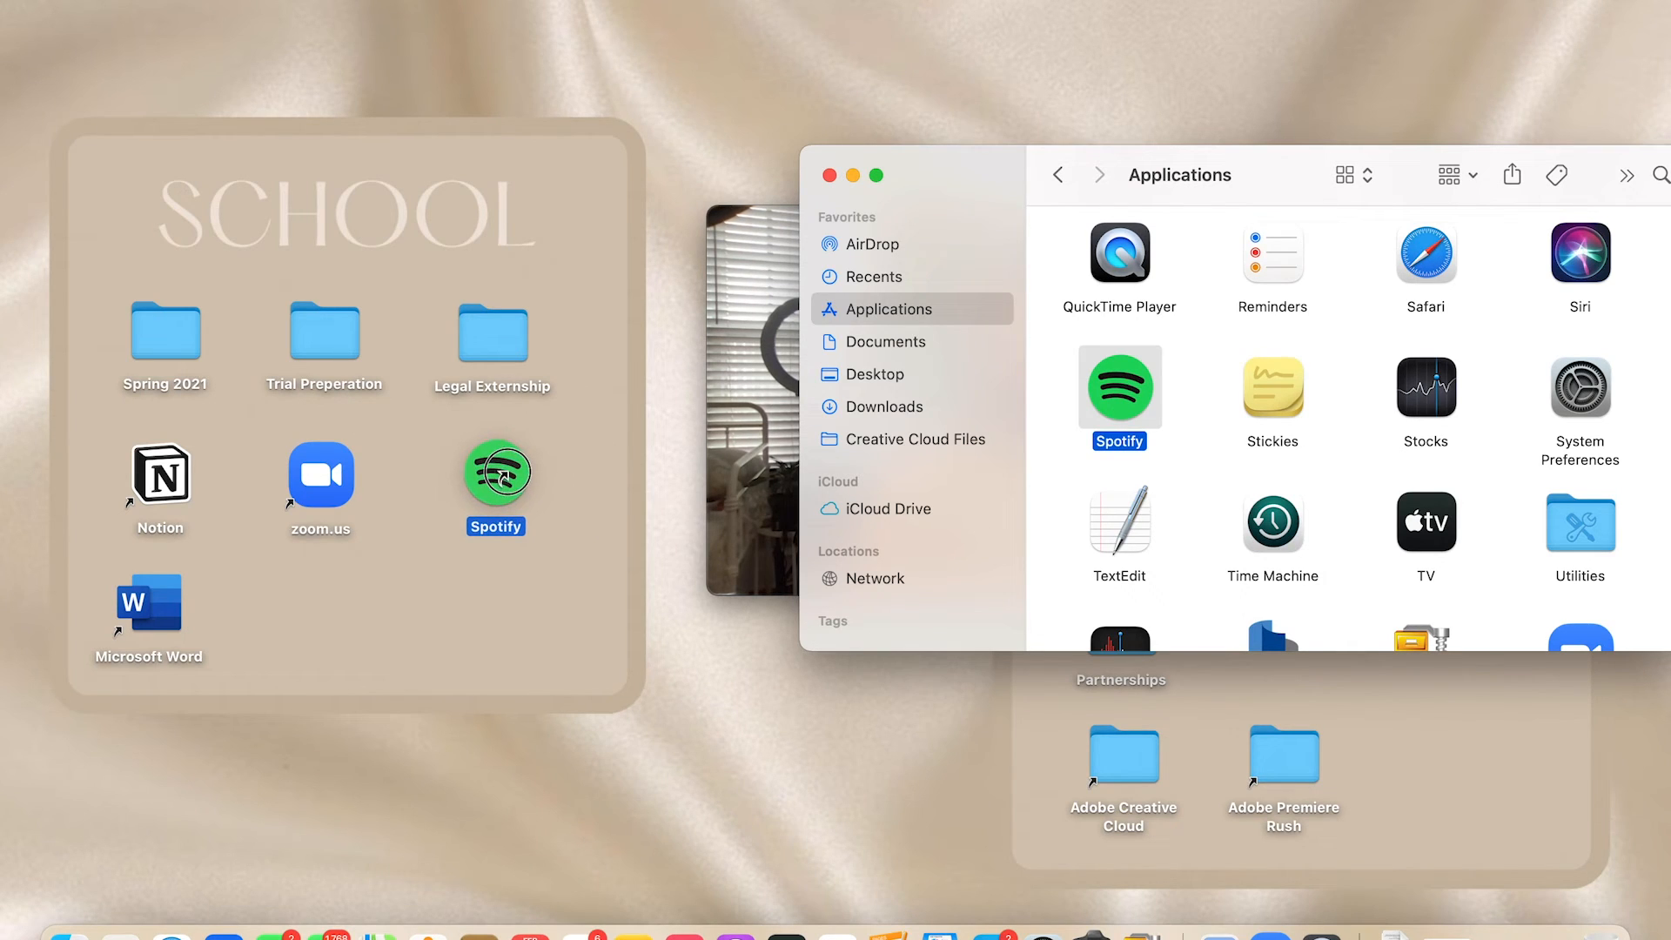
click(829, 177)
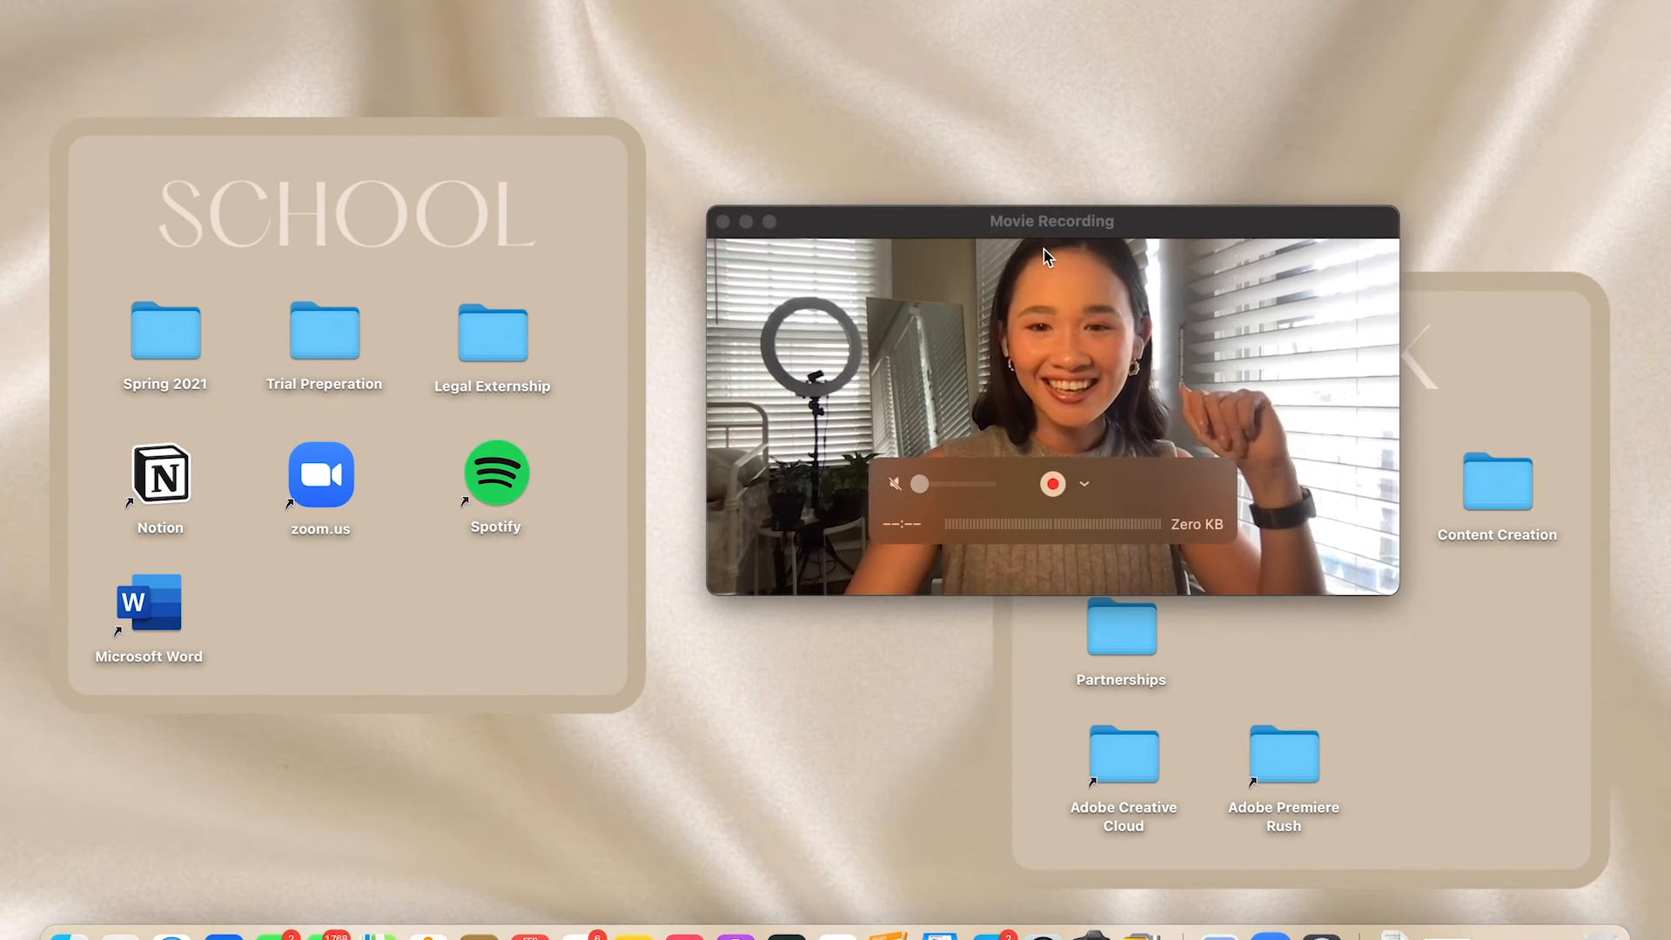
drag(950, 240, 778, 126)
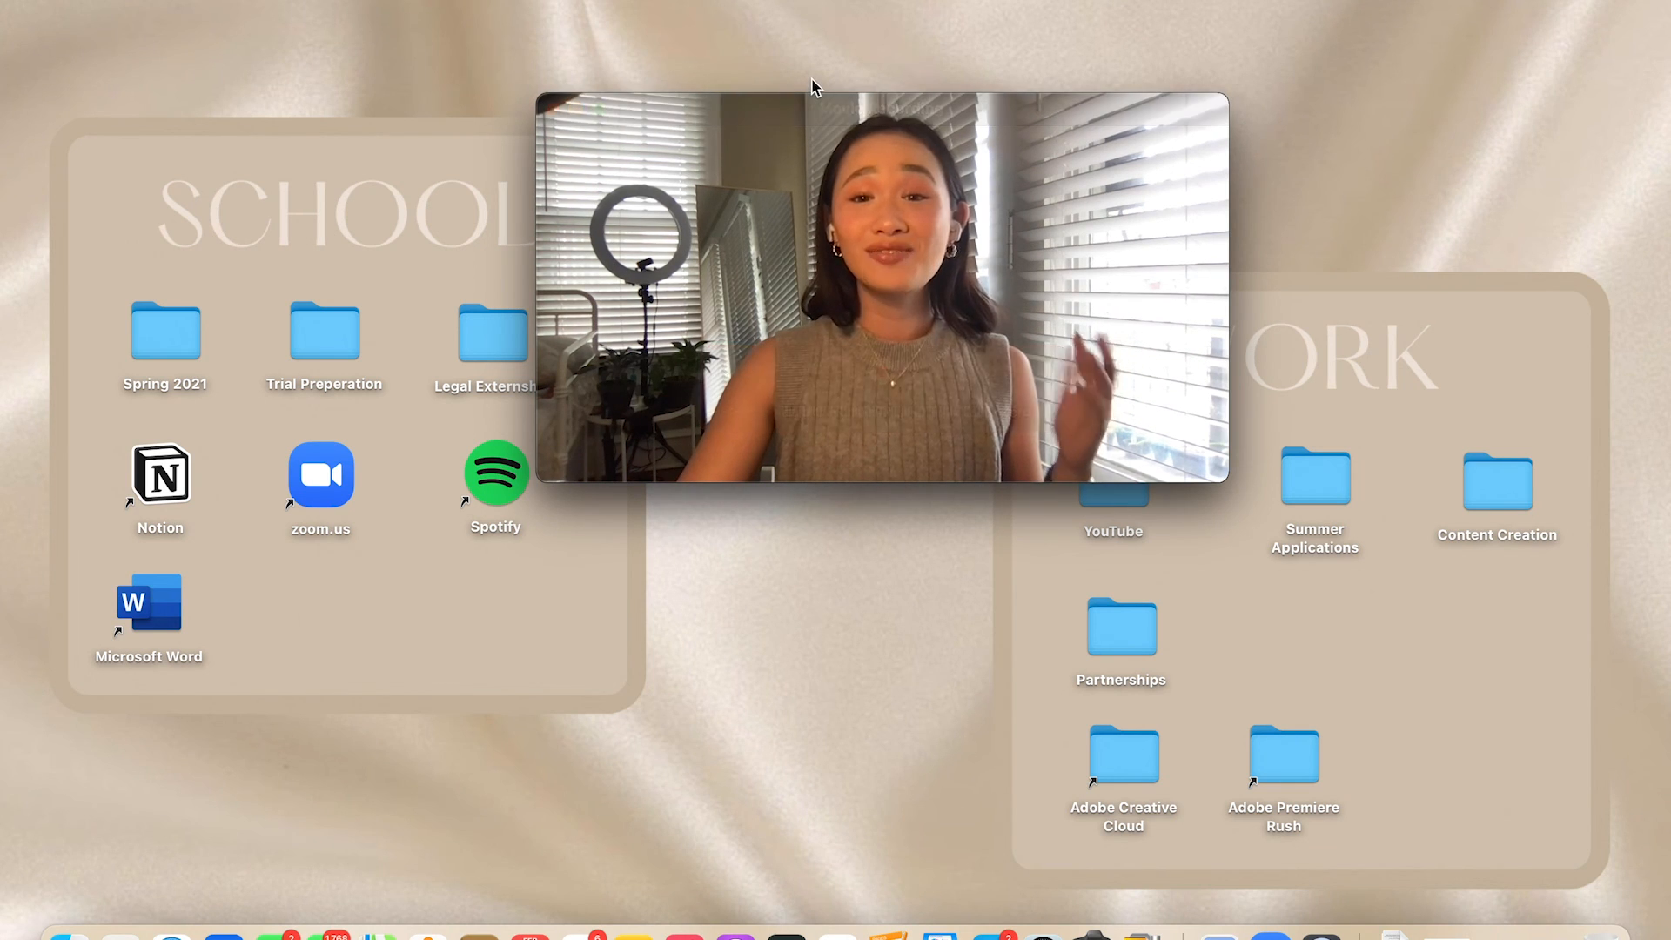
mouse_move(738, 139)
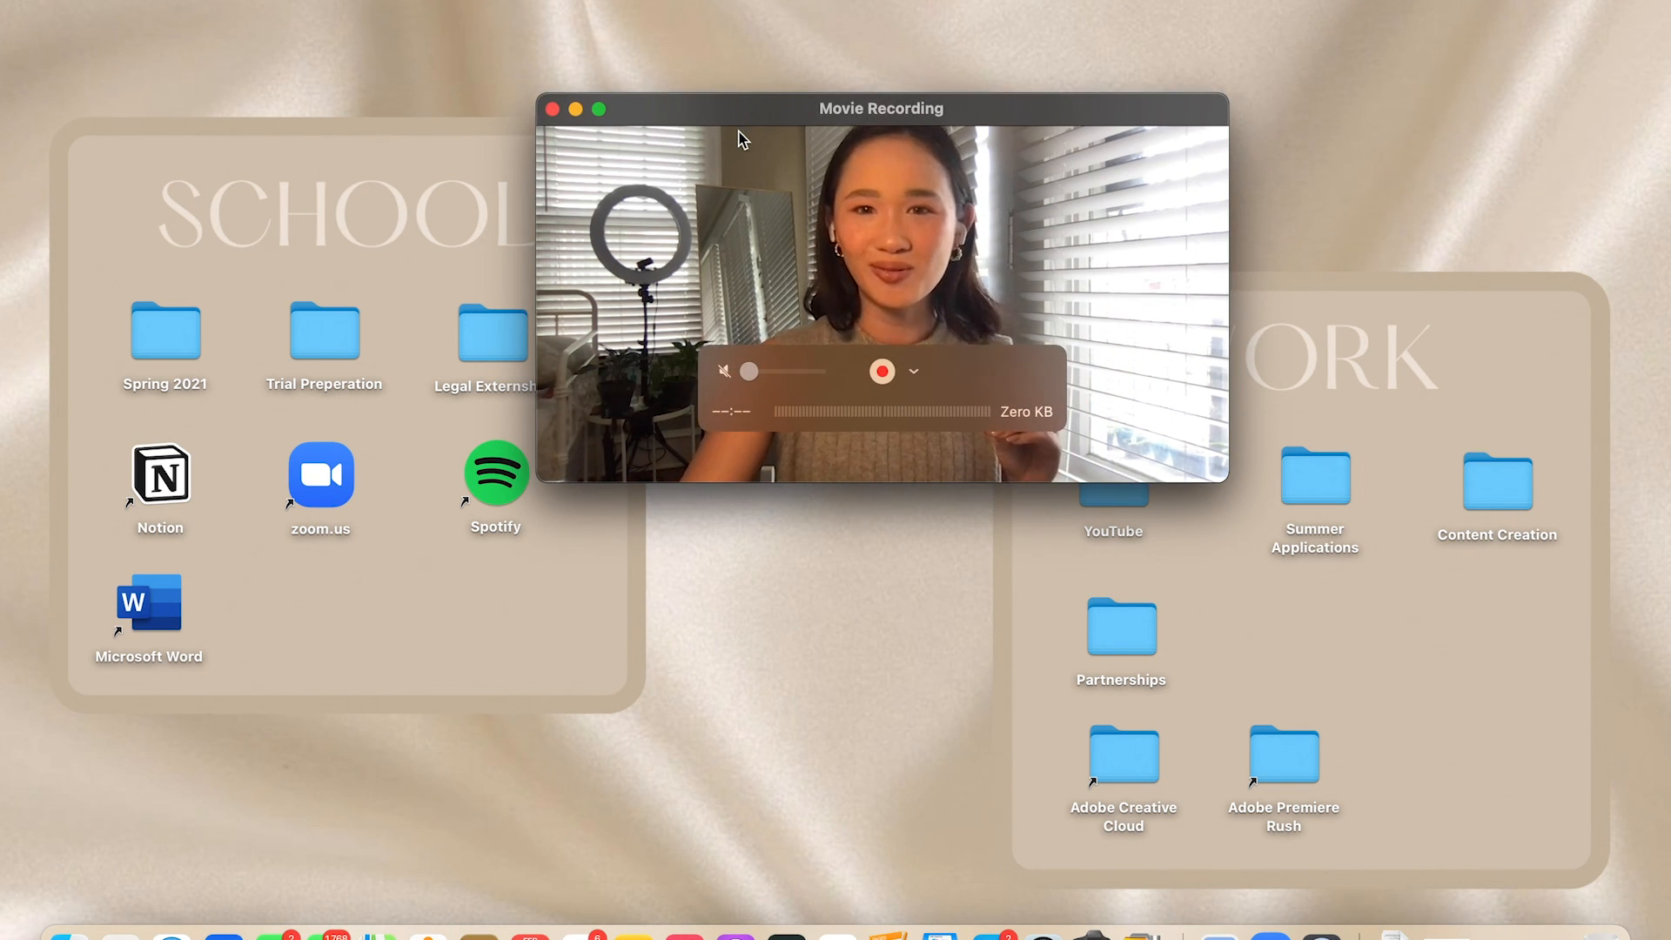